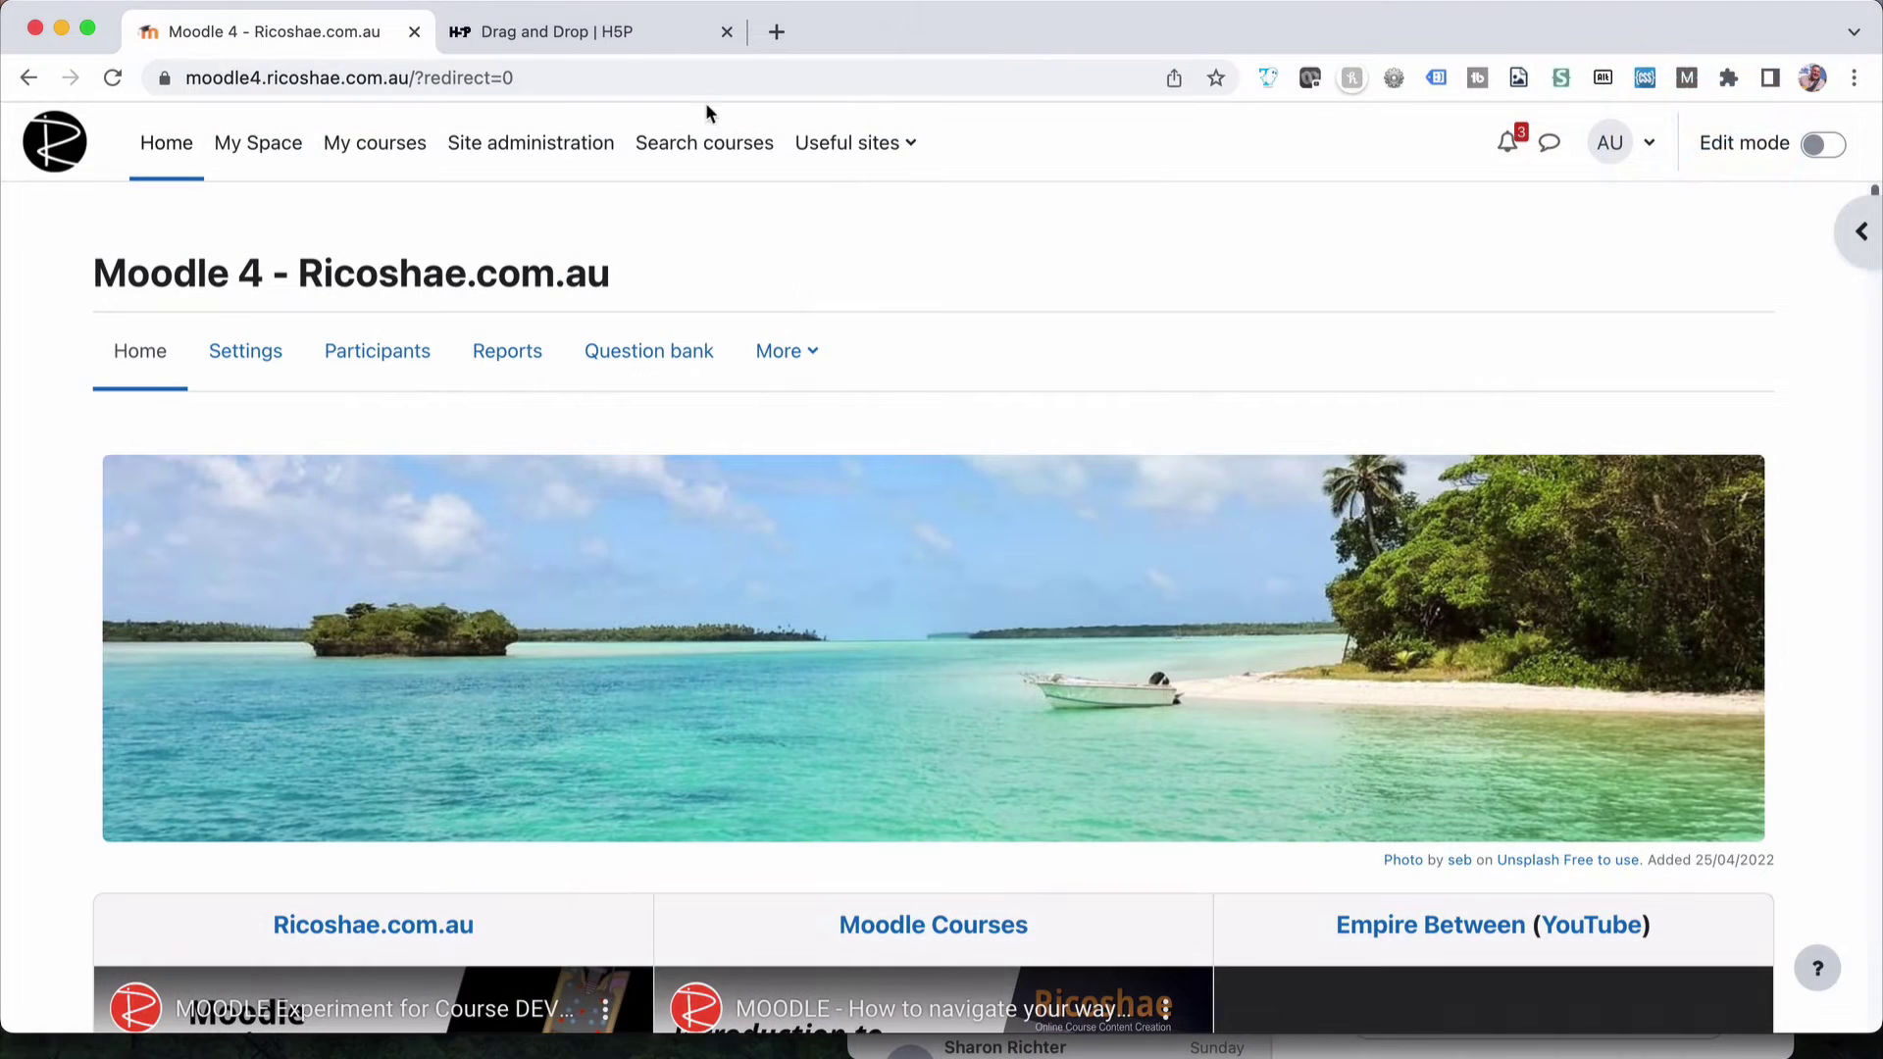
In the H5P Drag and Drop example, drop all eight labels on pictures, putting Orange on the pepper, Banana on the orange and Pepper on the banana
click(614, 33)
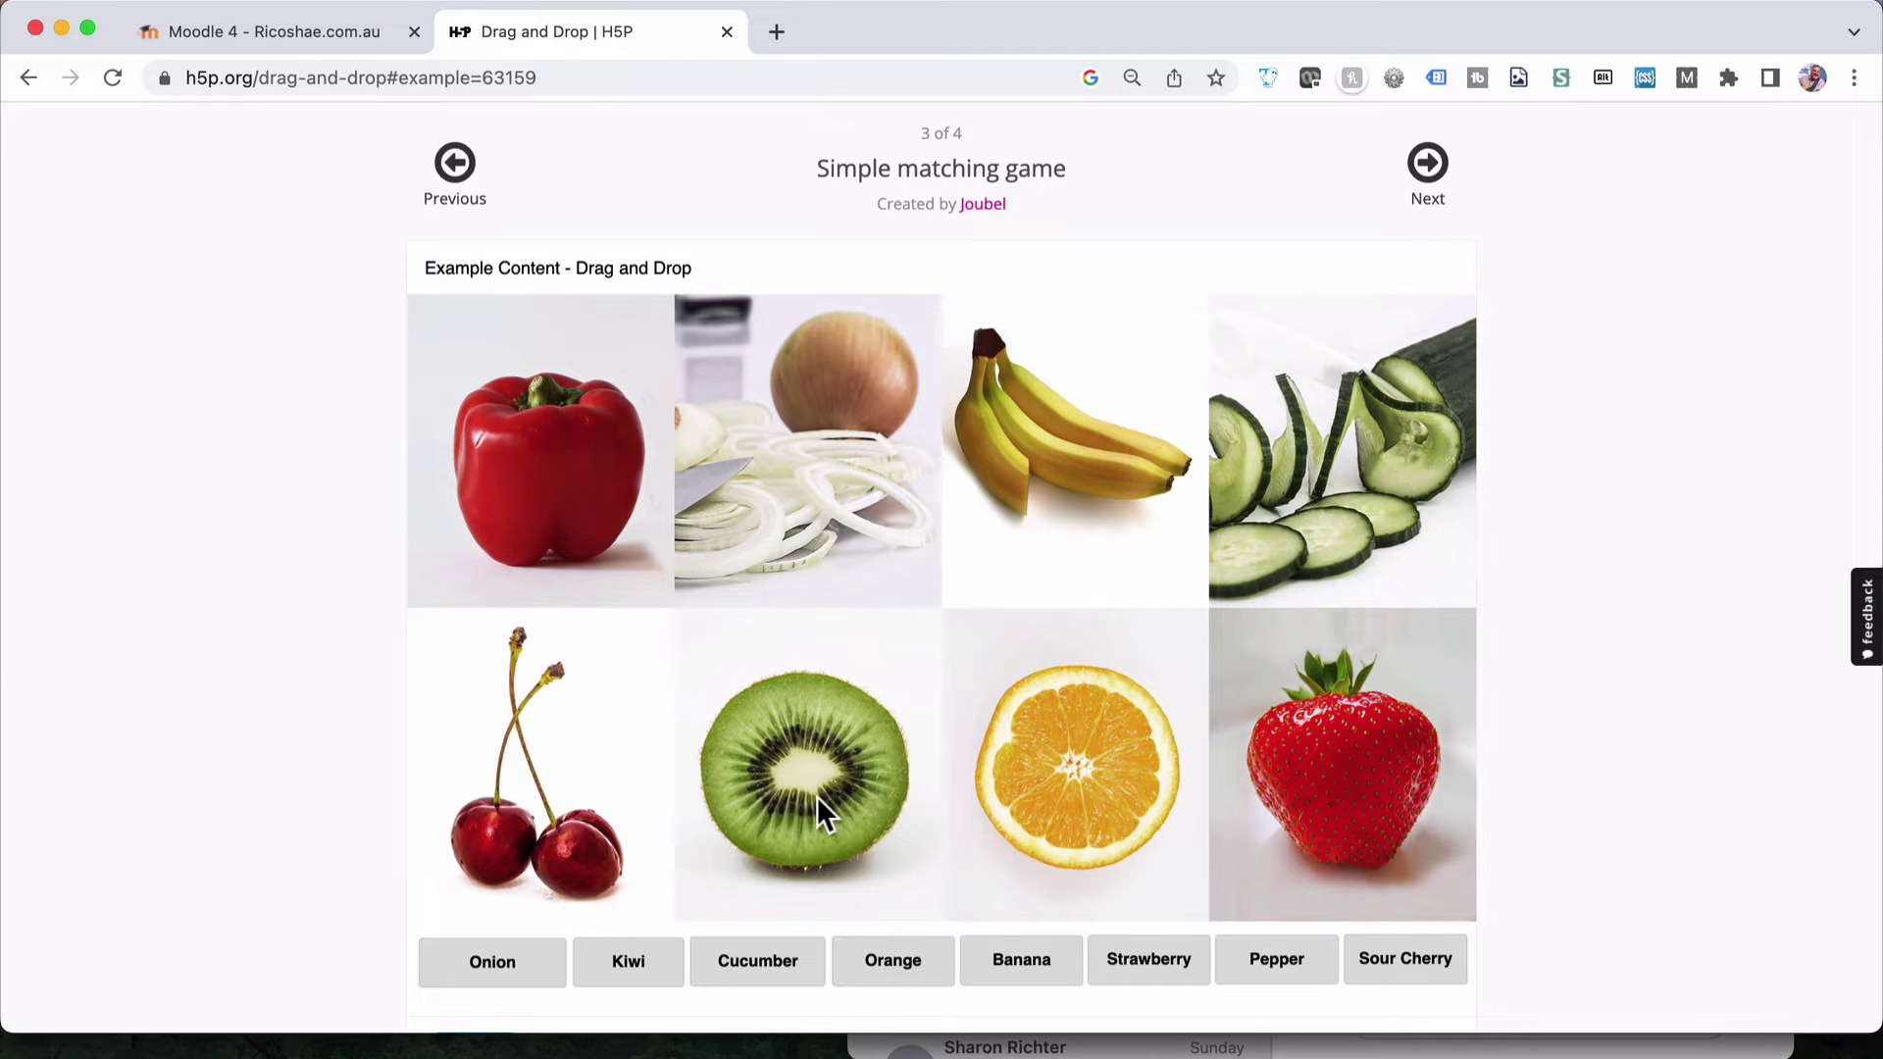
drag(496, 961, 826, 459)
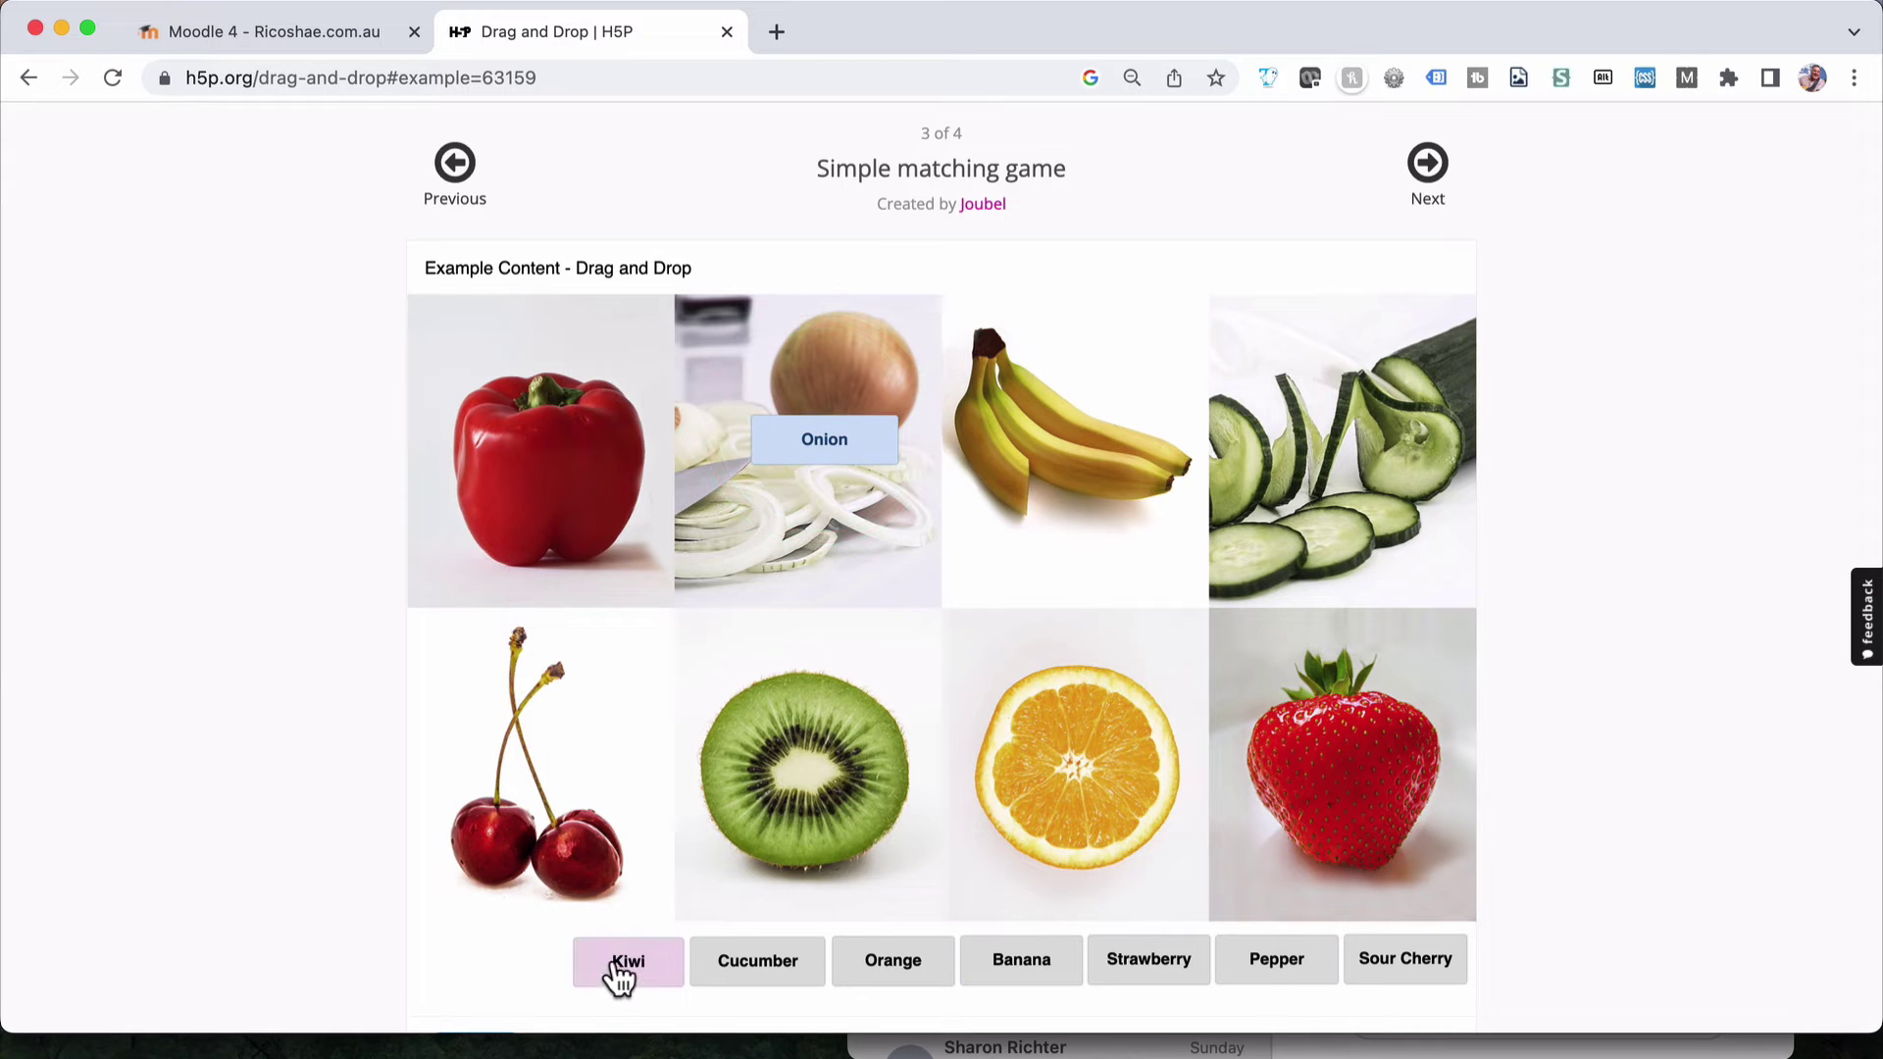
drag(624, 966, 802, 774)
drag(739, 985, 1314, 529)
drag(910, 963, 564, 510)
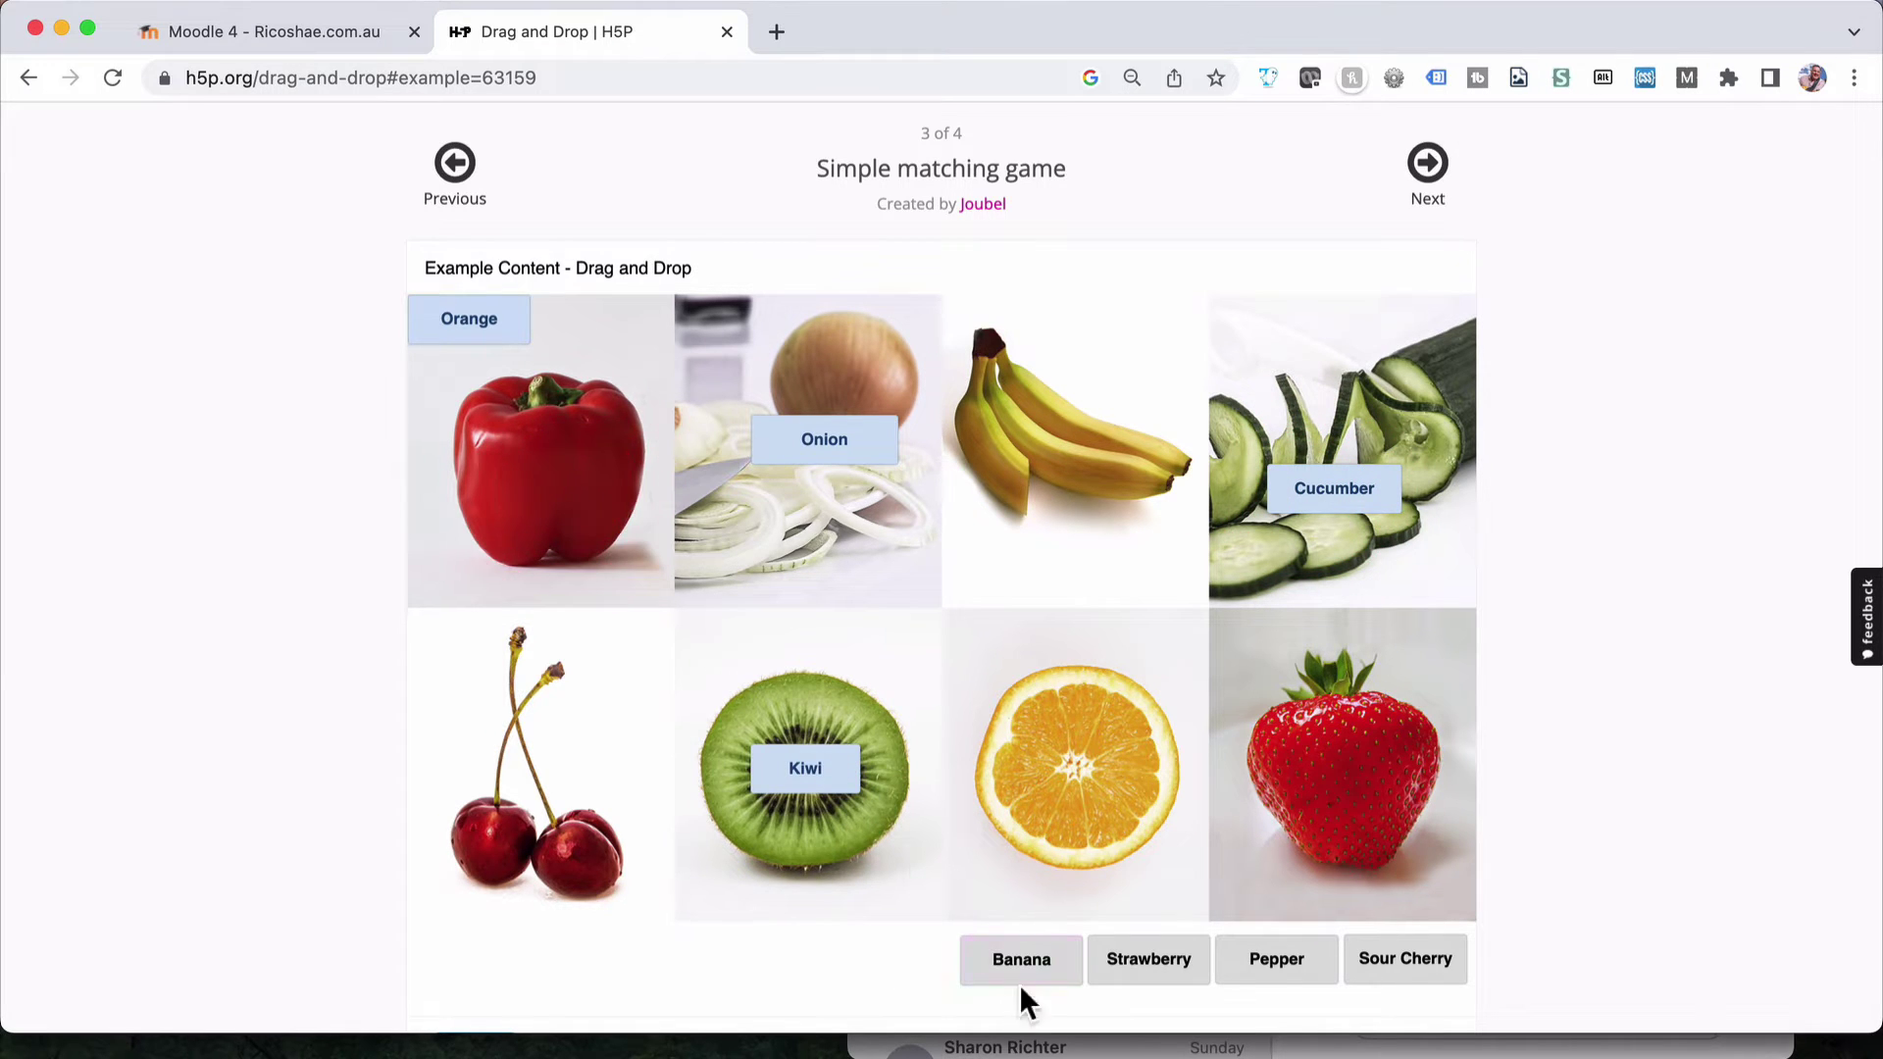
drag(1013, 992, 1074, 852)
drag(1140, 970, 1265, 780)
drag(1241, 935, 1142, 457)
drag(1392, 971, 543, 776)
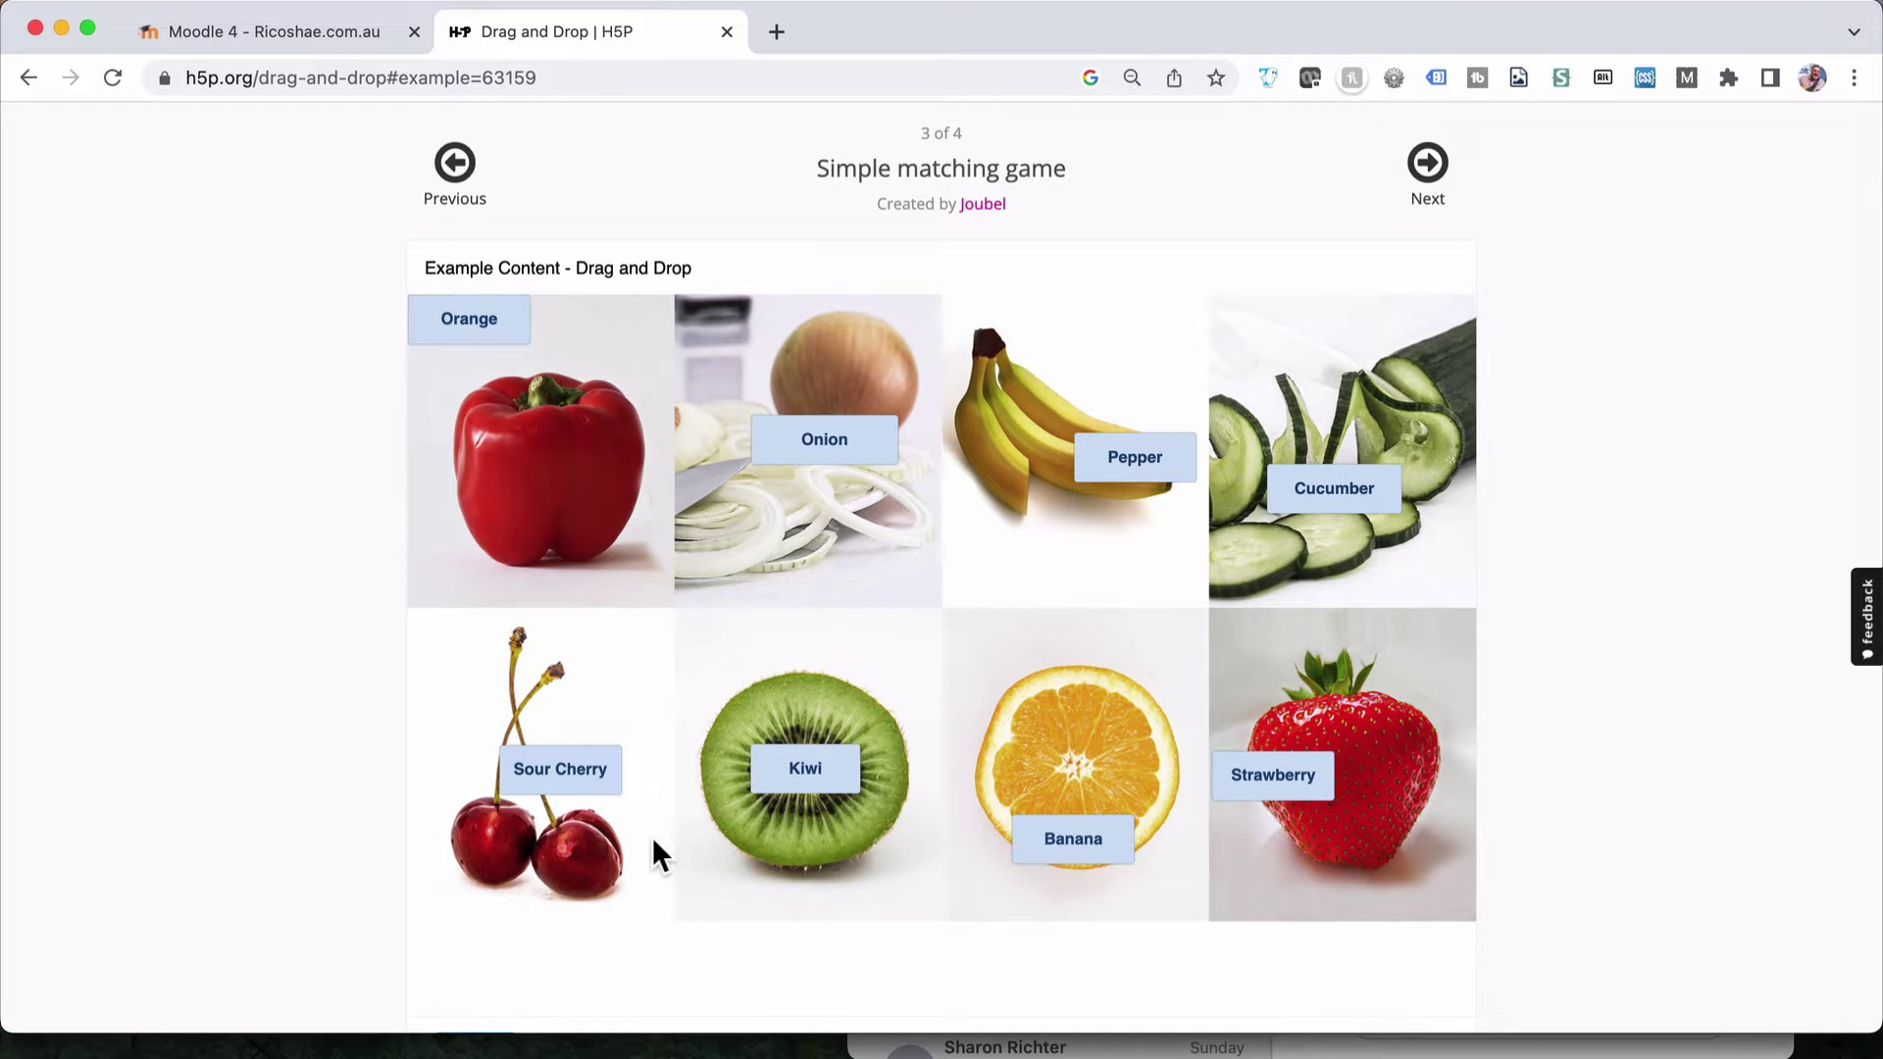
Check the matching game's answers, scoring 5 of 8
scroll(777, 865, down, 3)
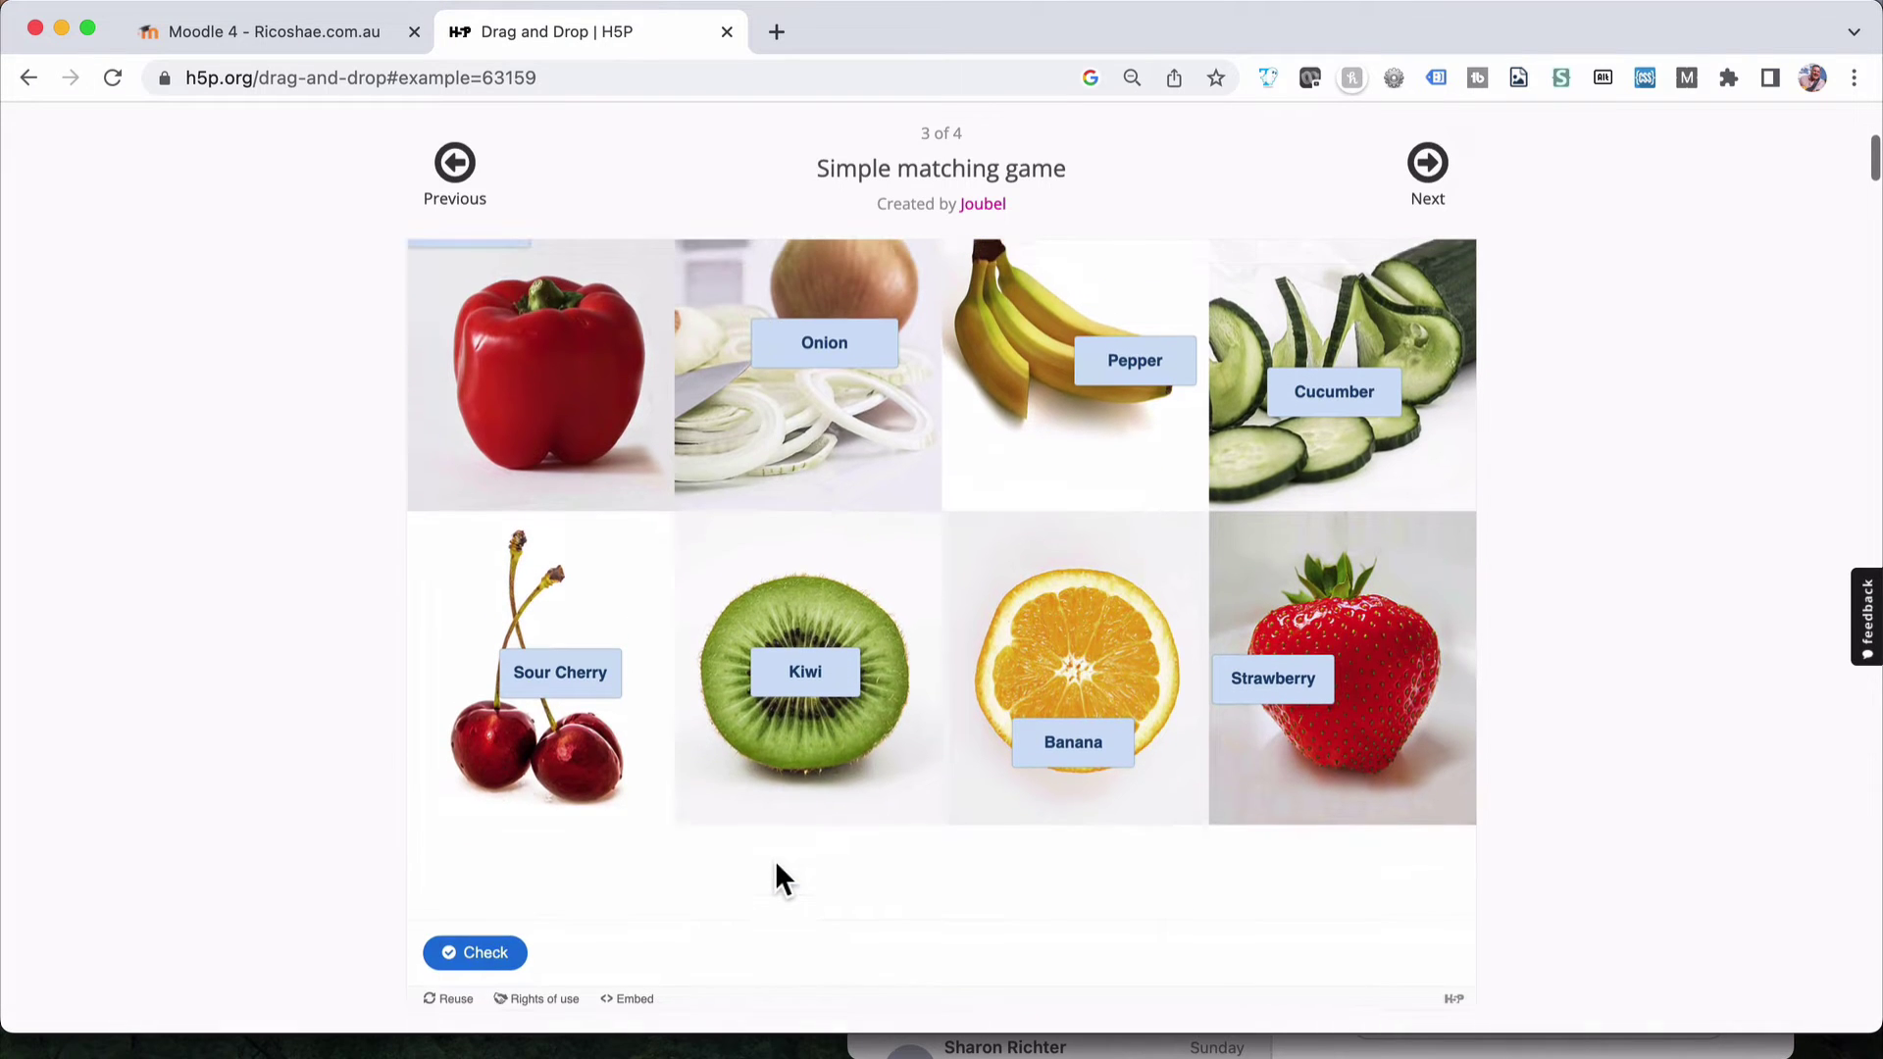
click(475, 953)
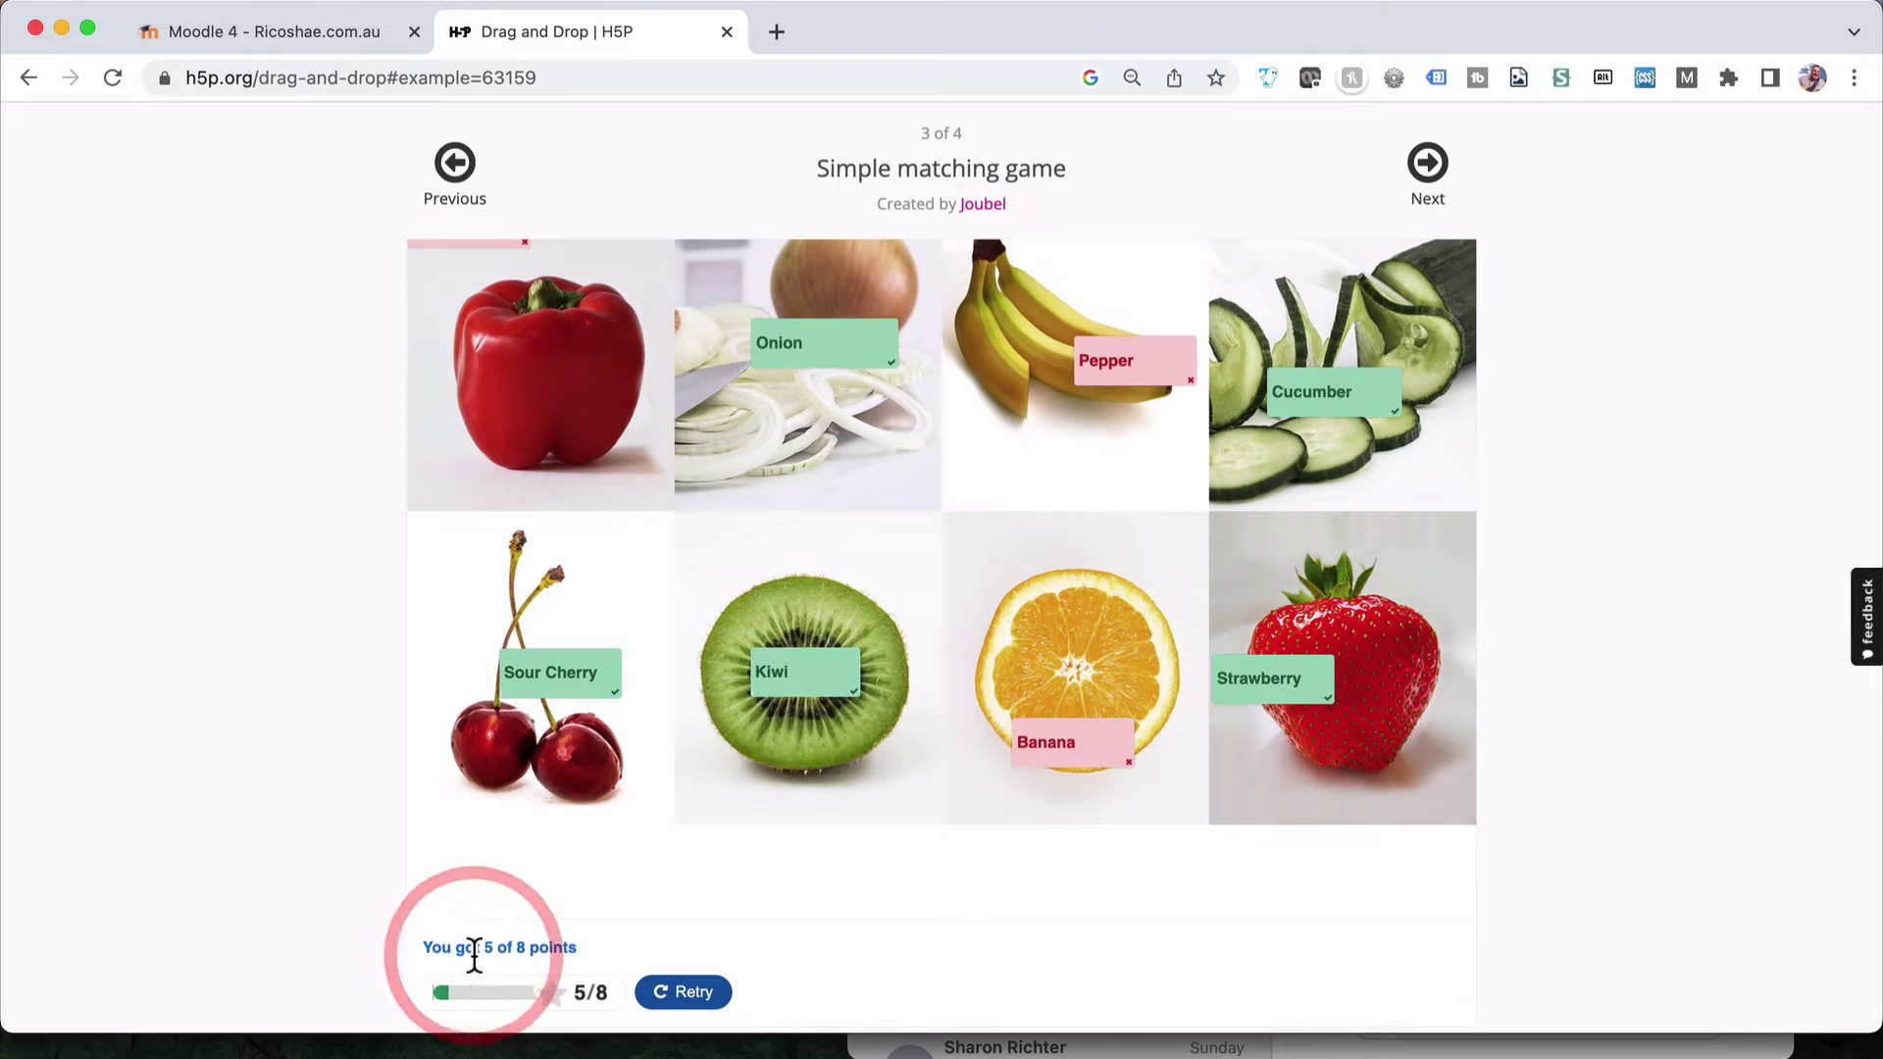
scroll(679, 861, up, 2)
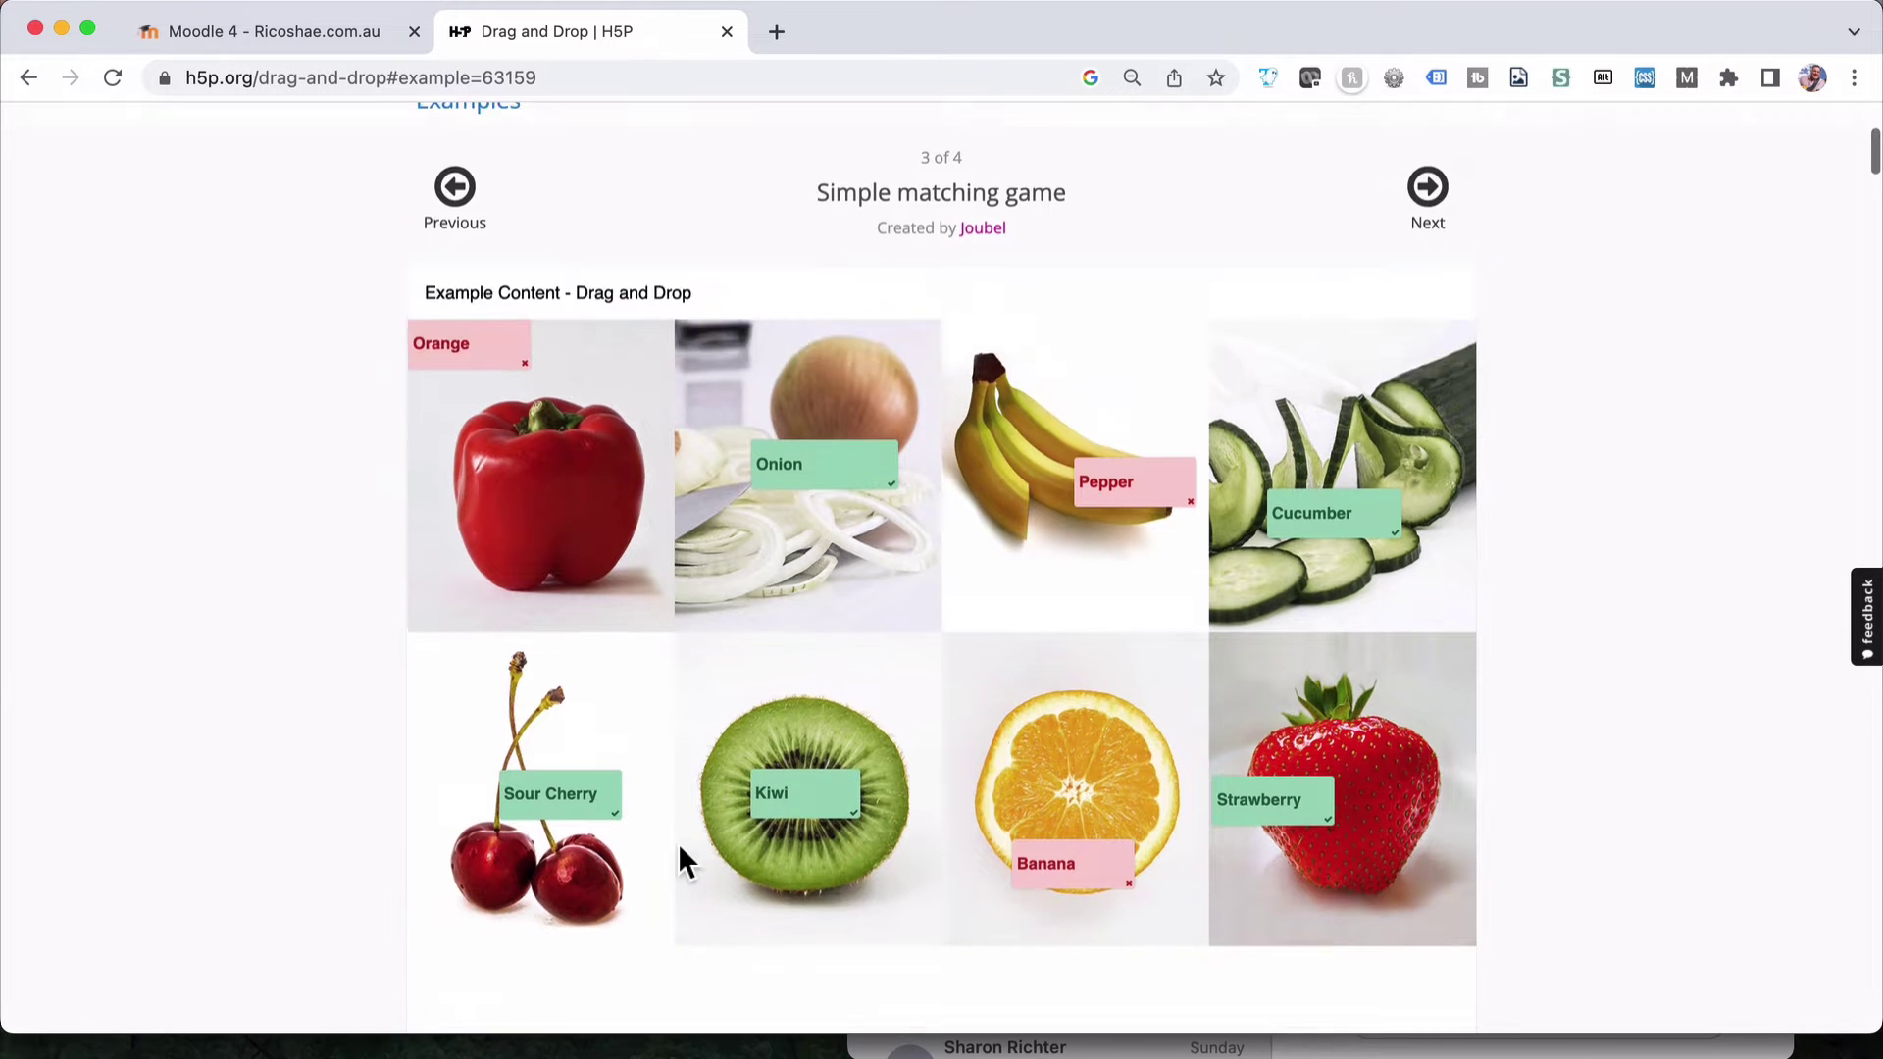
scroll(678, 861, down, 3)
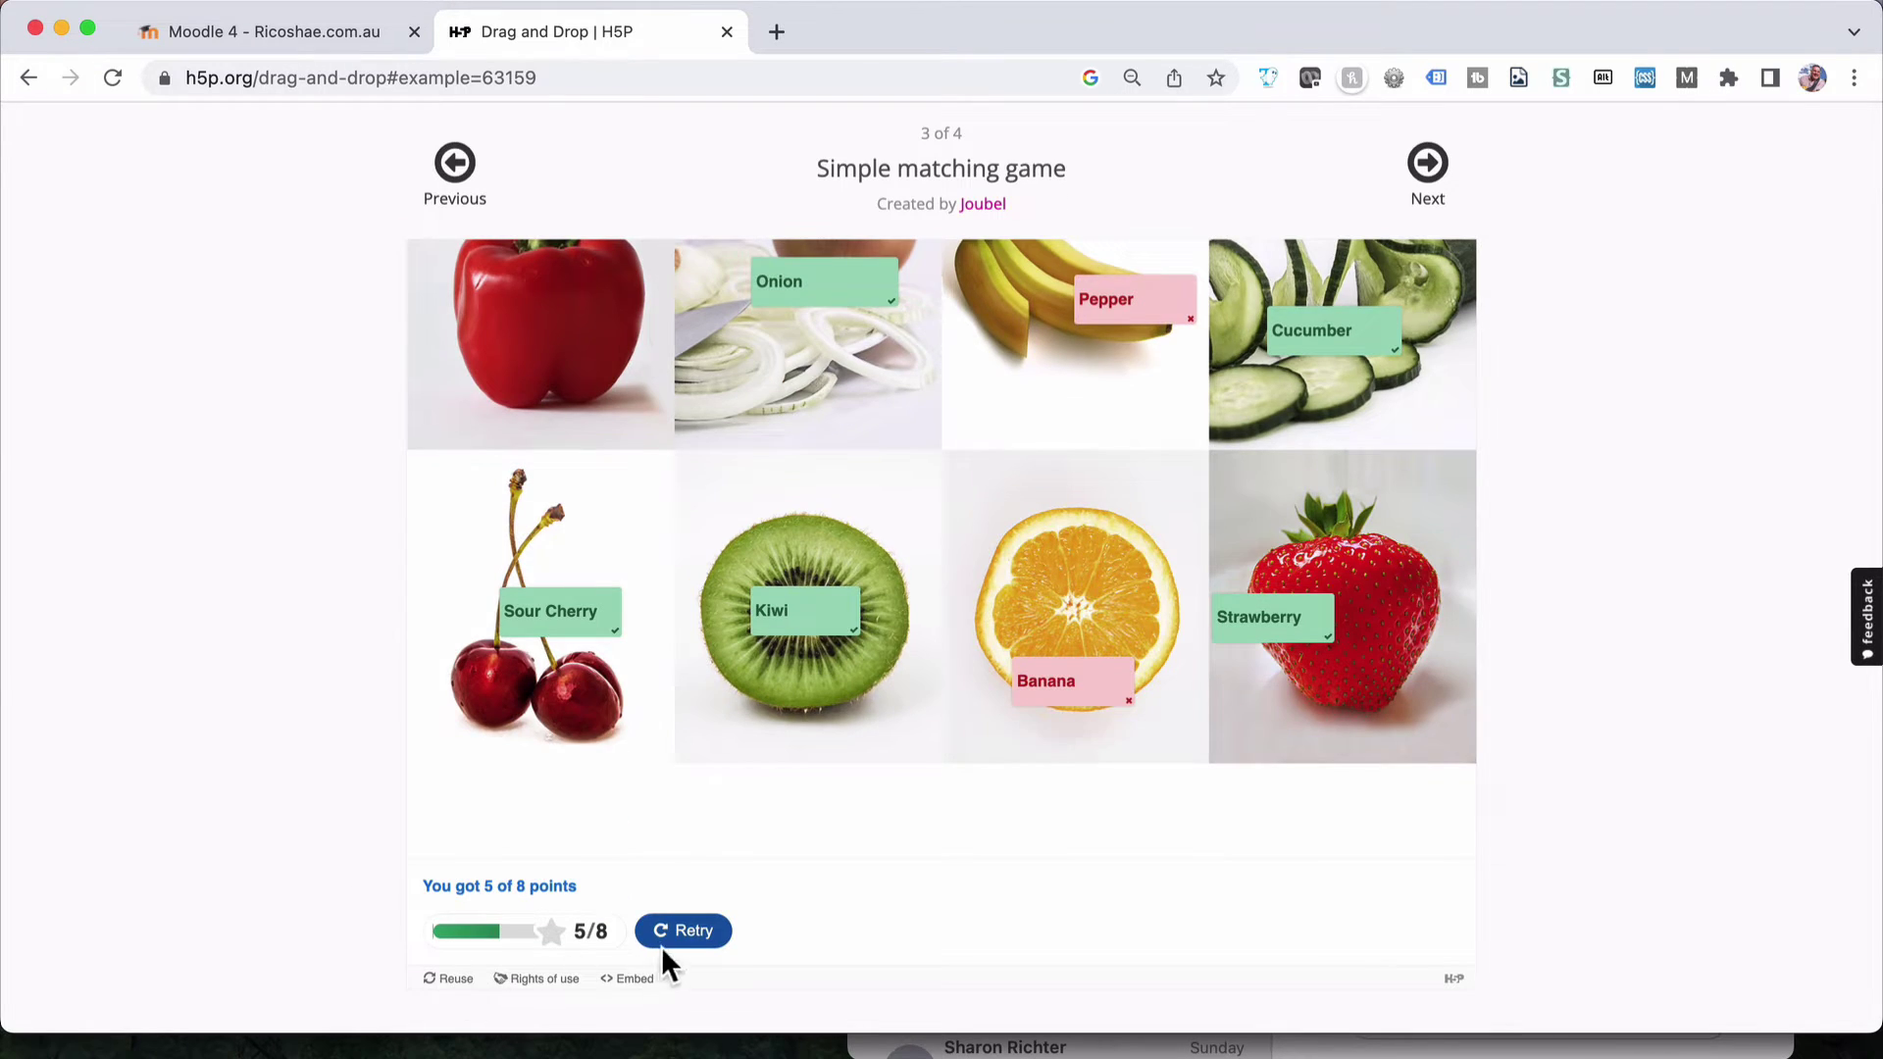
Retry the game and place the Onion label on the onion picture
click(686, 933)
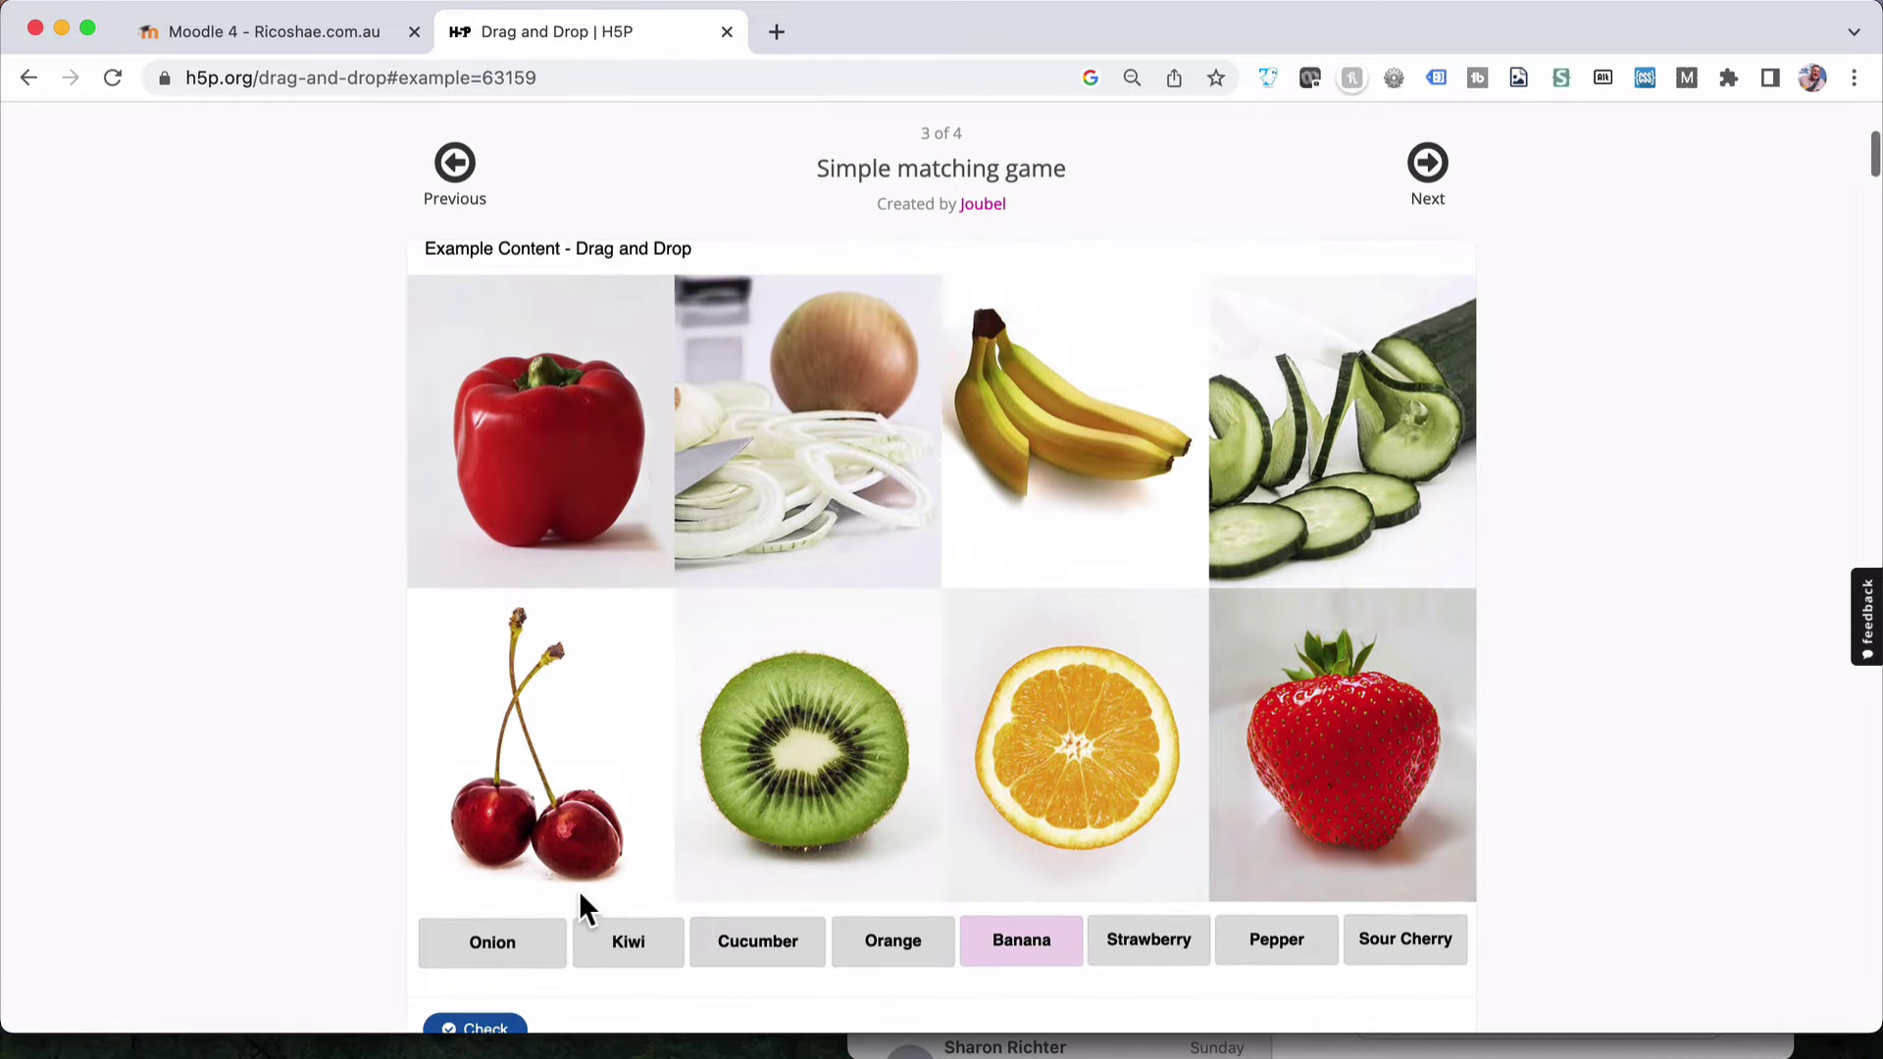
drag(492, 950, 533, 537)
drag(498, 315, 538, 616)
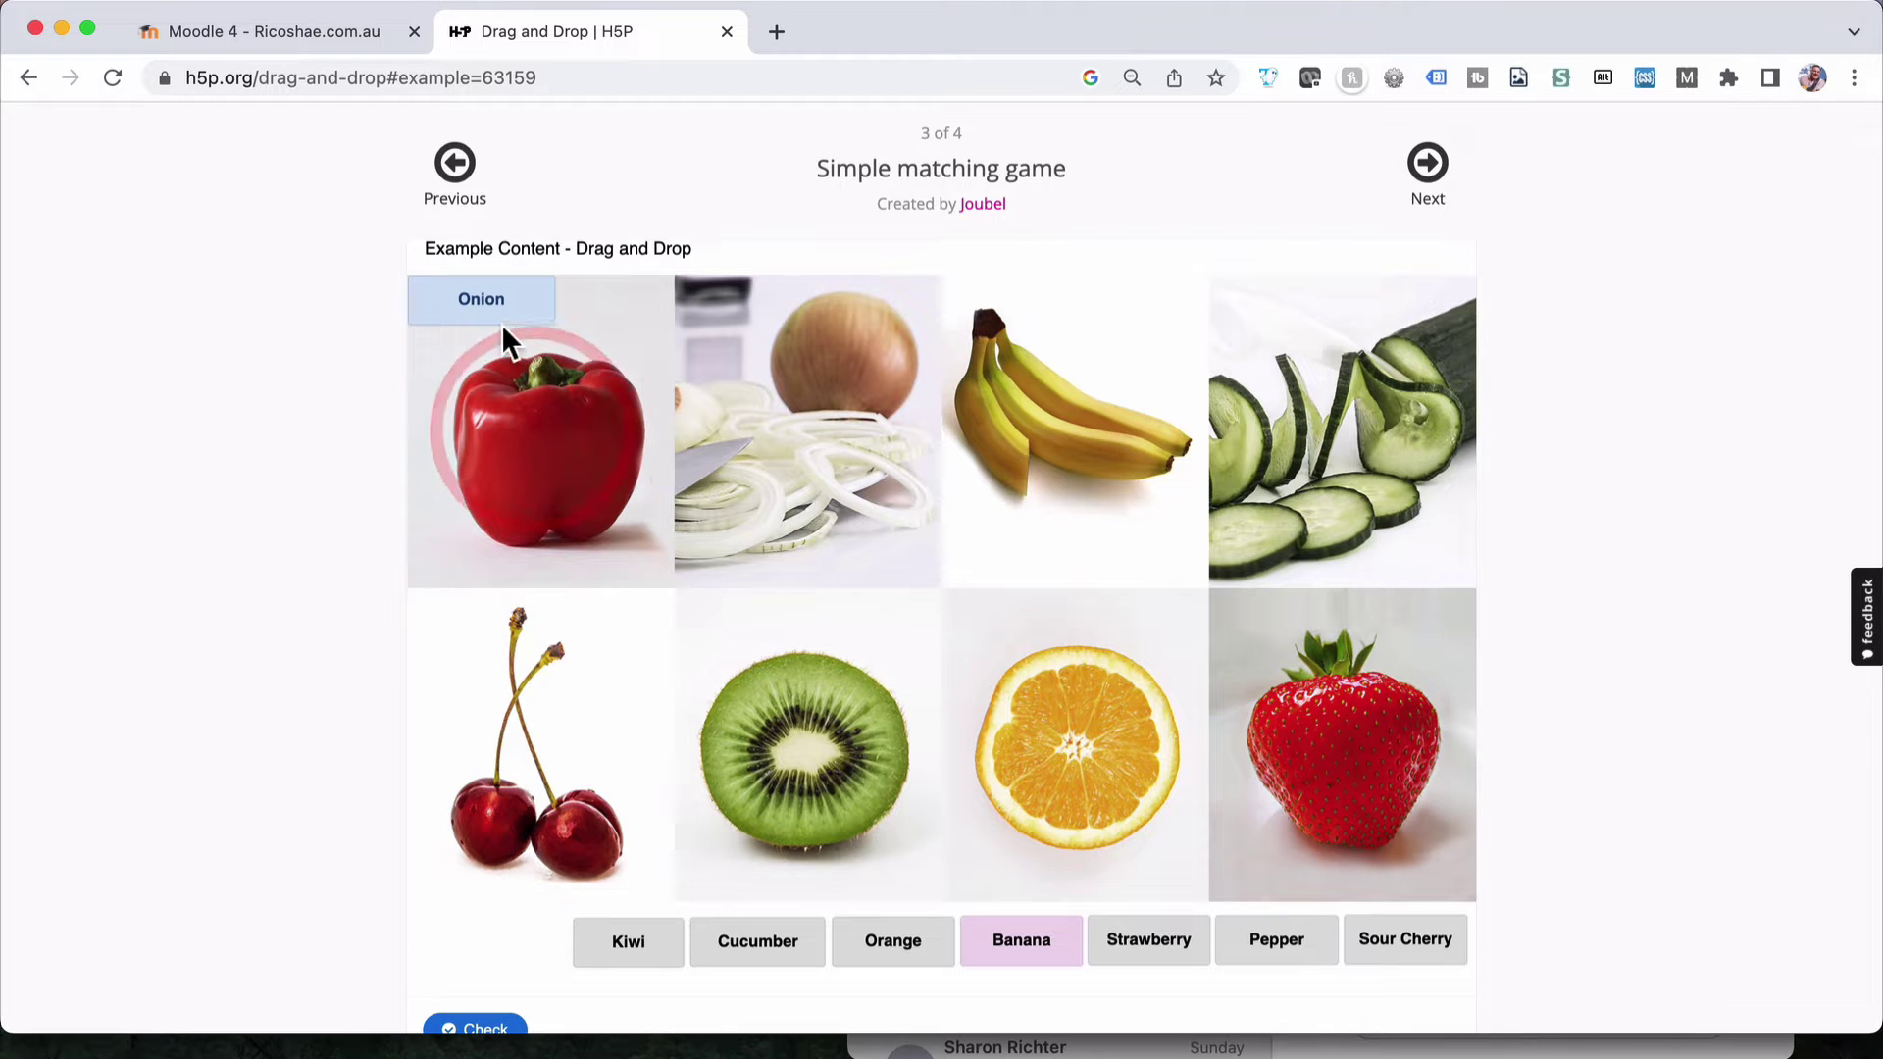
drag(505, 328, 630, 525)
drag(538, 349, 609, 525)
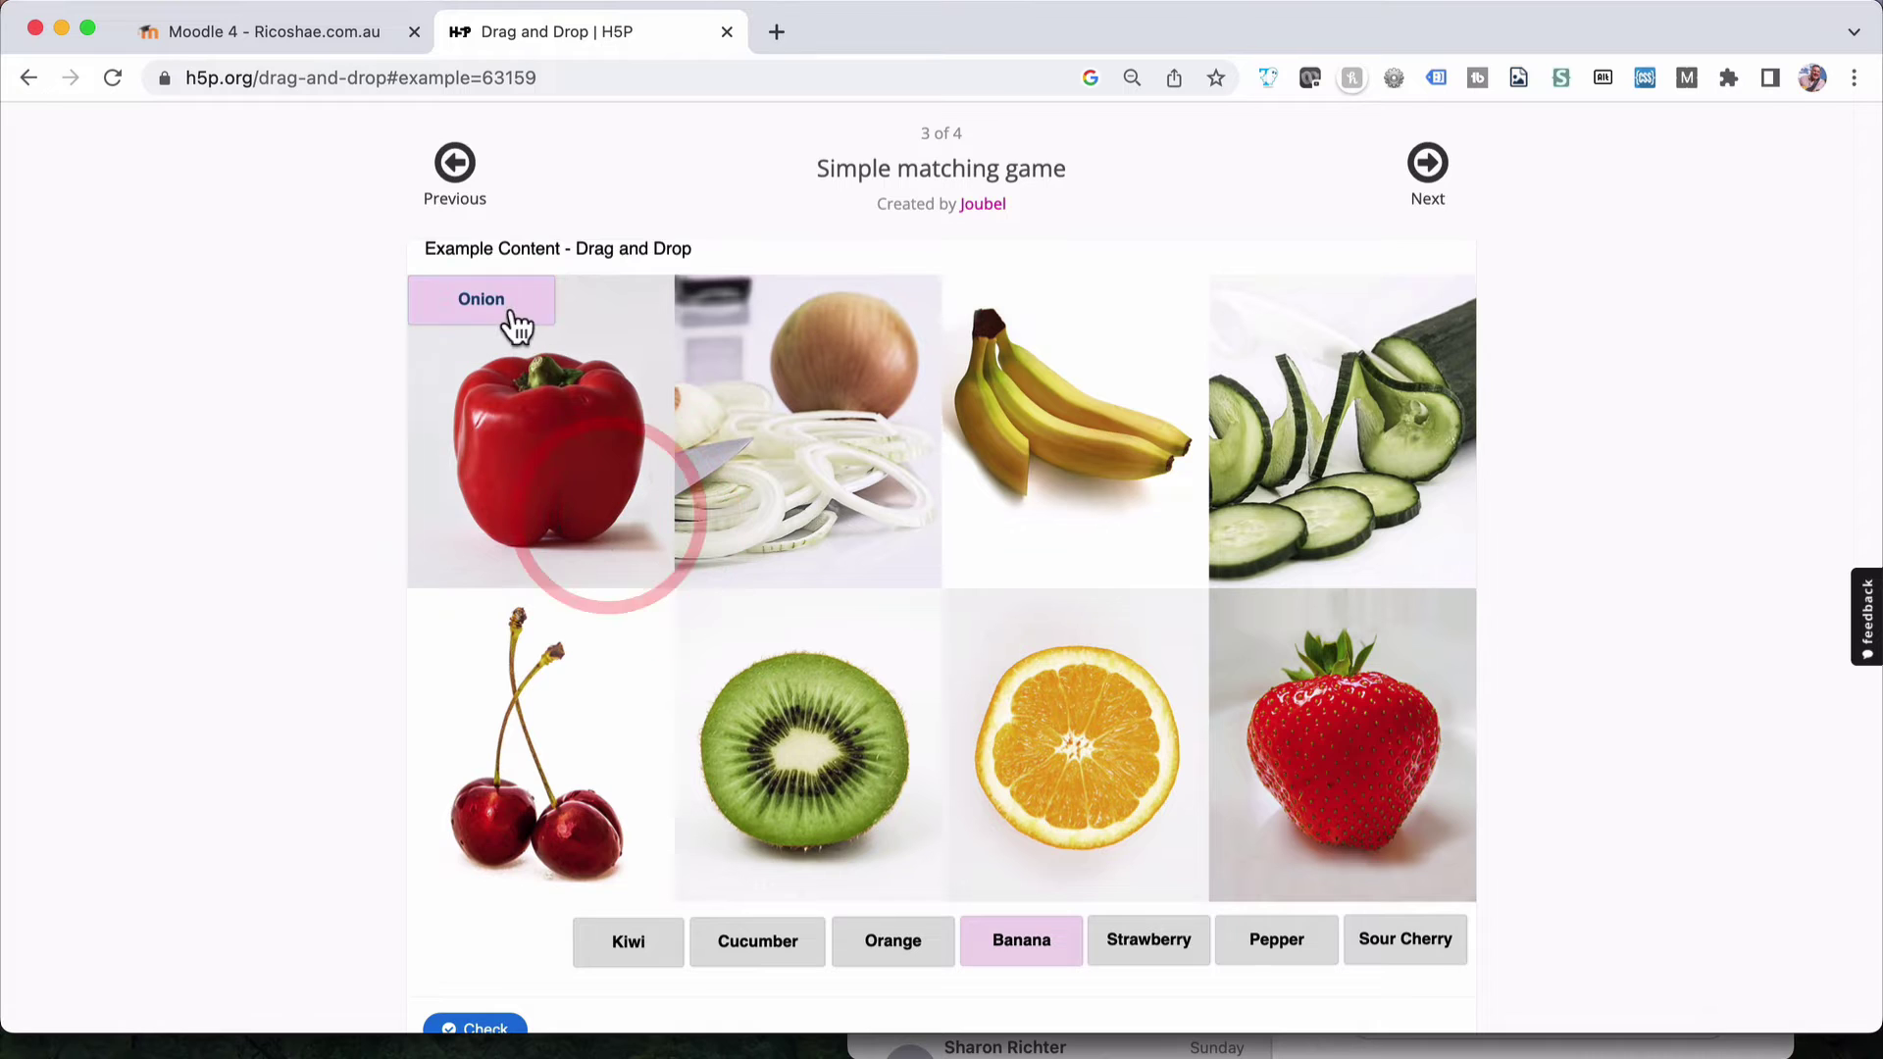
drag(509, 315, 876, 451)
click(824, 392)
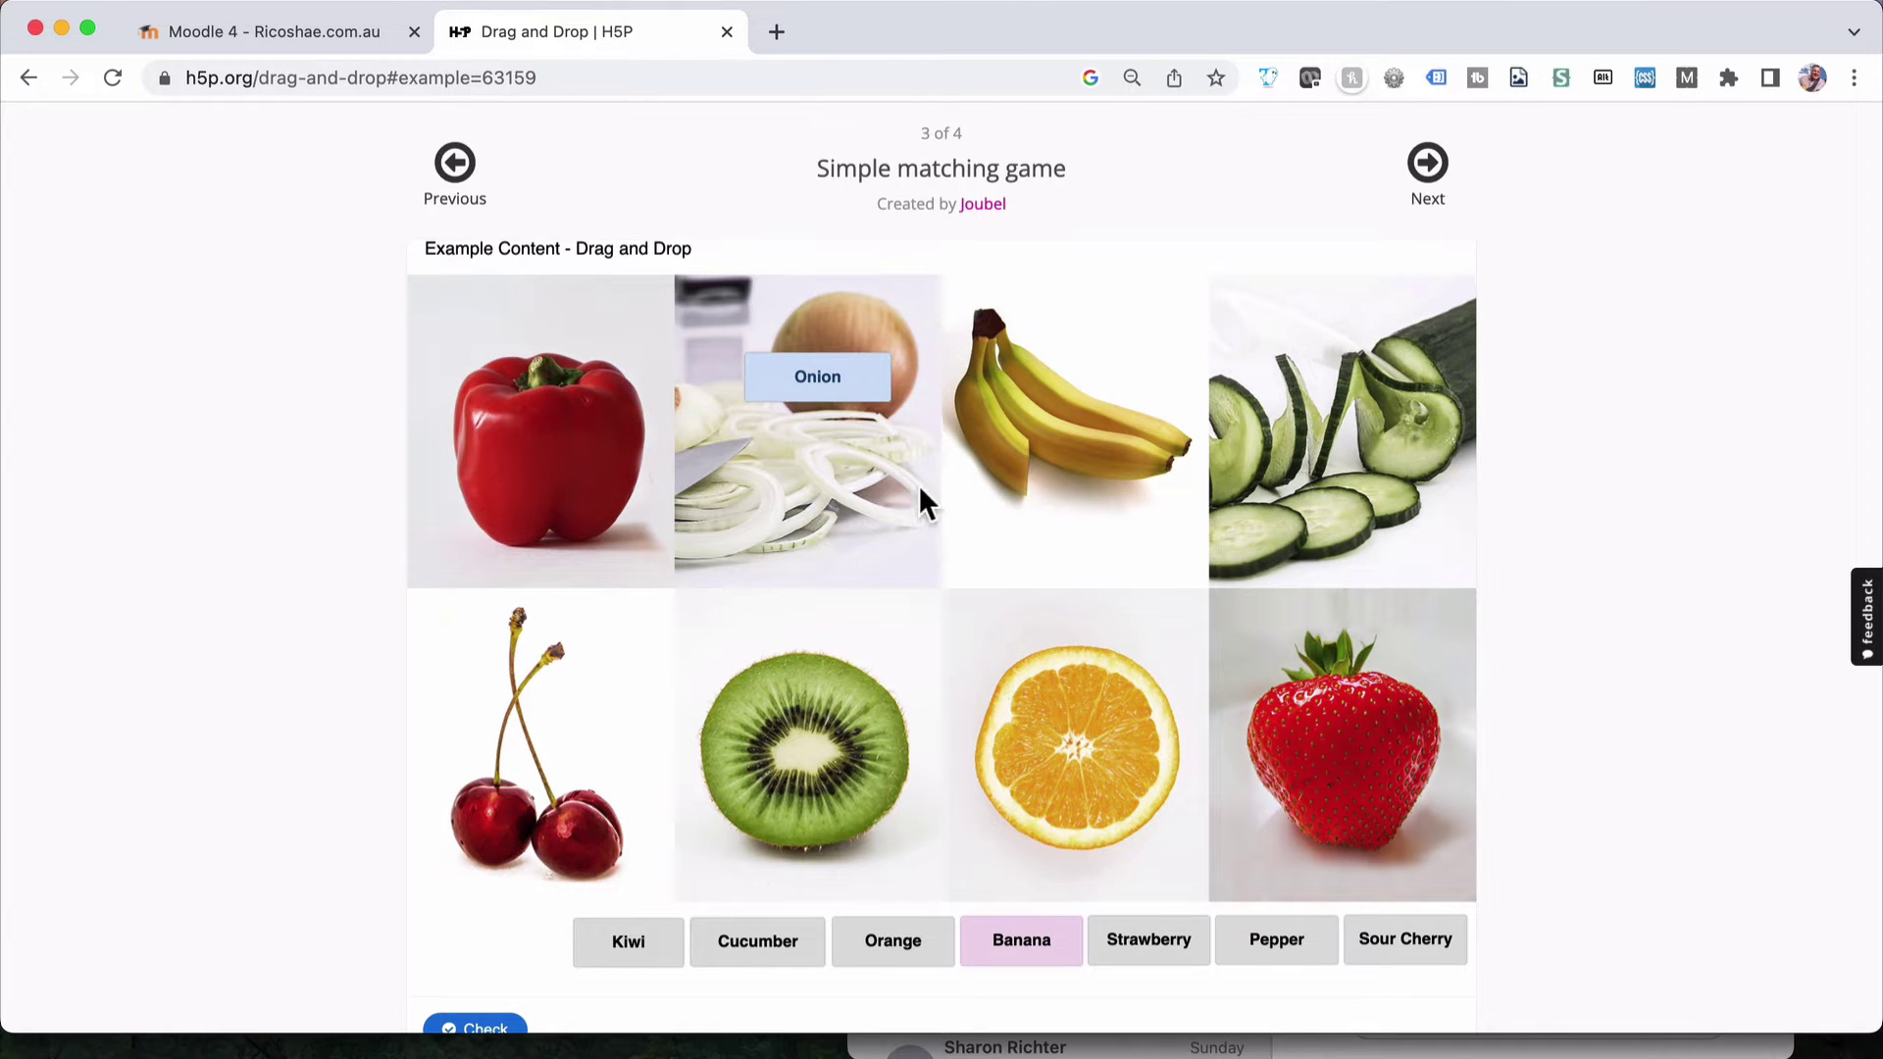
Go to the Chessboard Setup example and place two black pawns on the second row
click(454, 165)
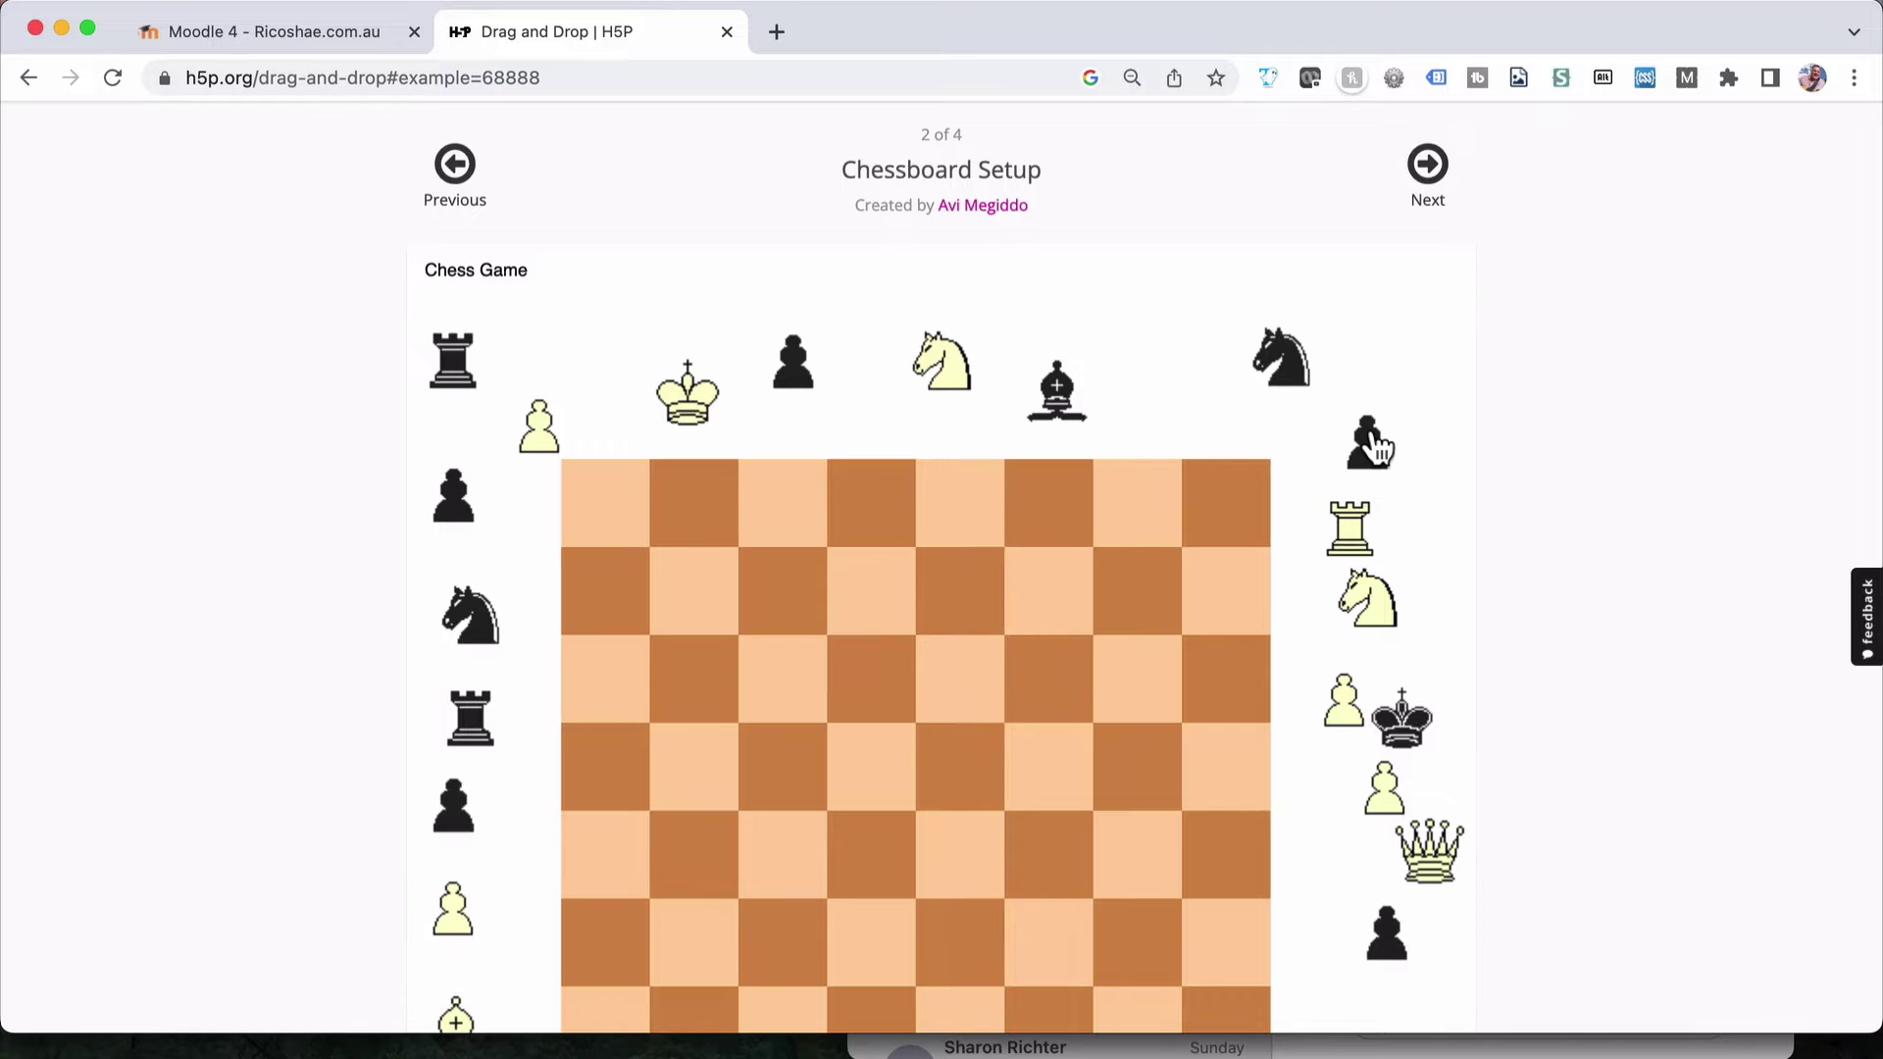
scroll(1373, 447, down, 10)
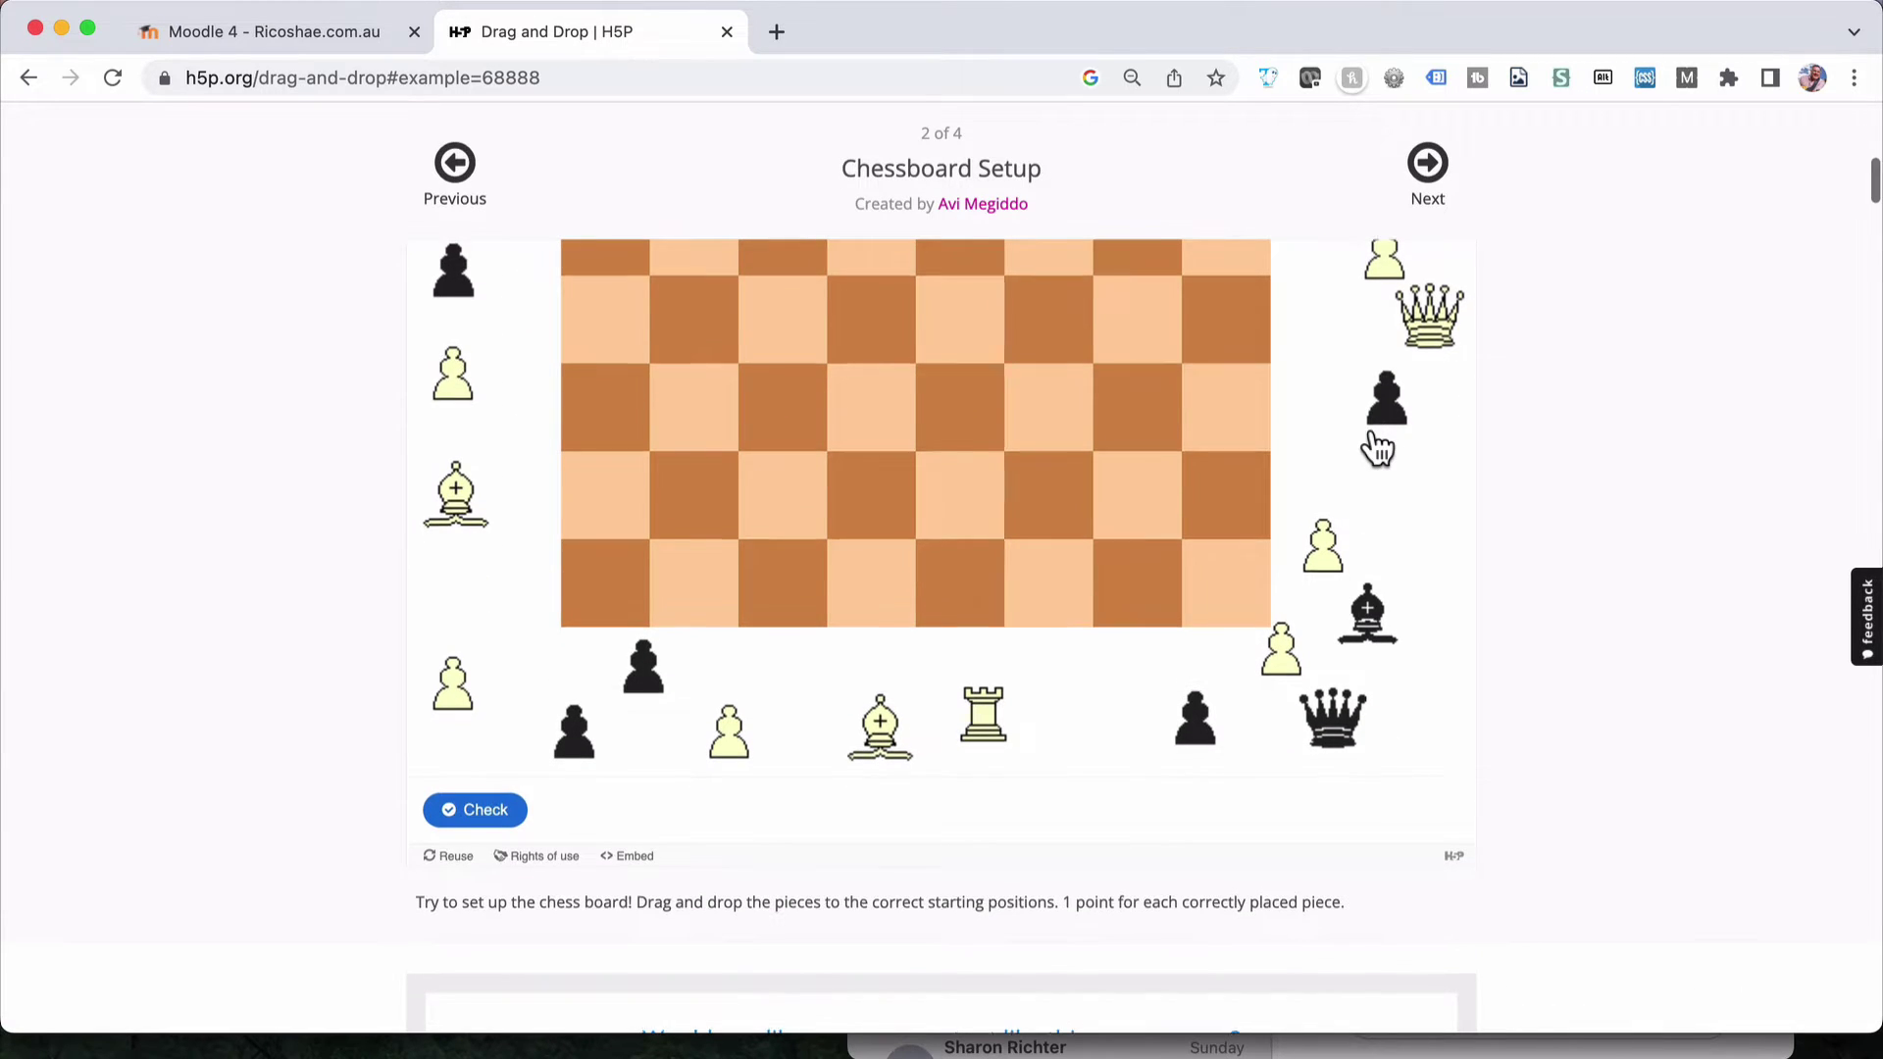
scroll(1377, 449, up, 7)
scroll(1377, 449, up, 3)
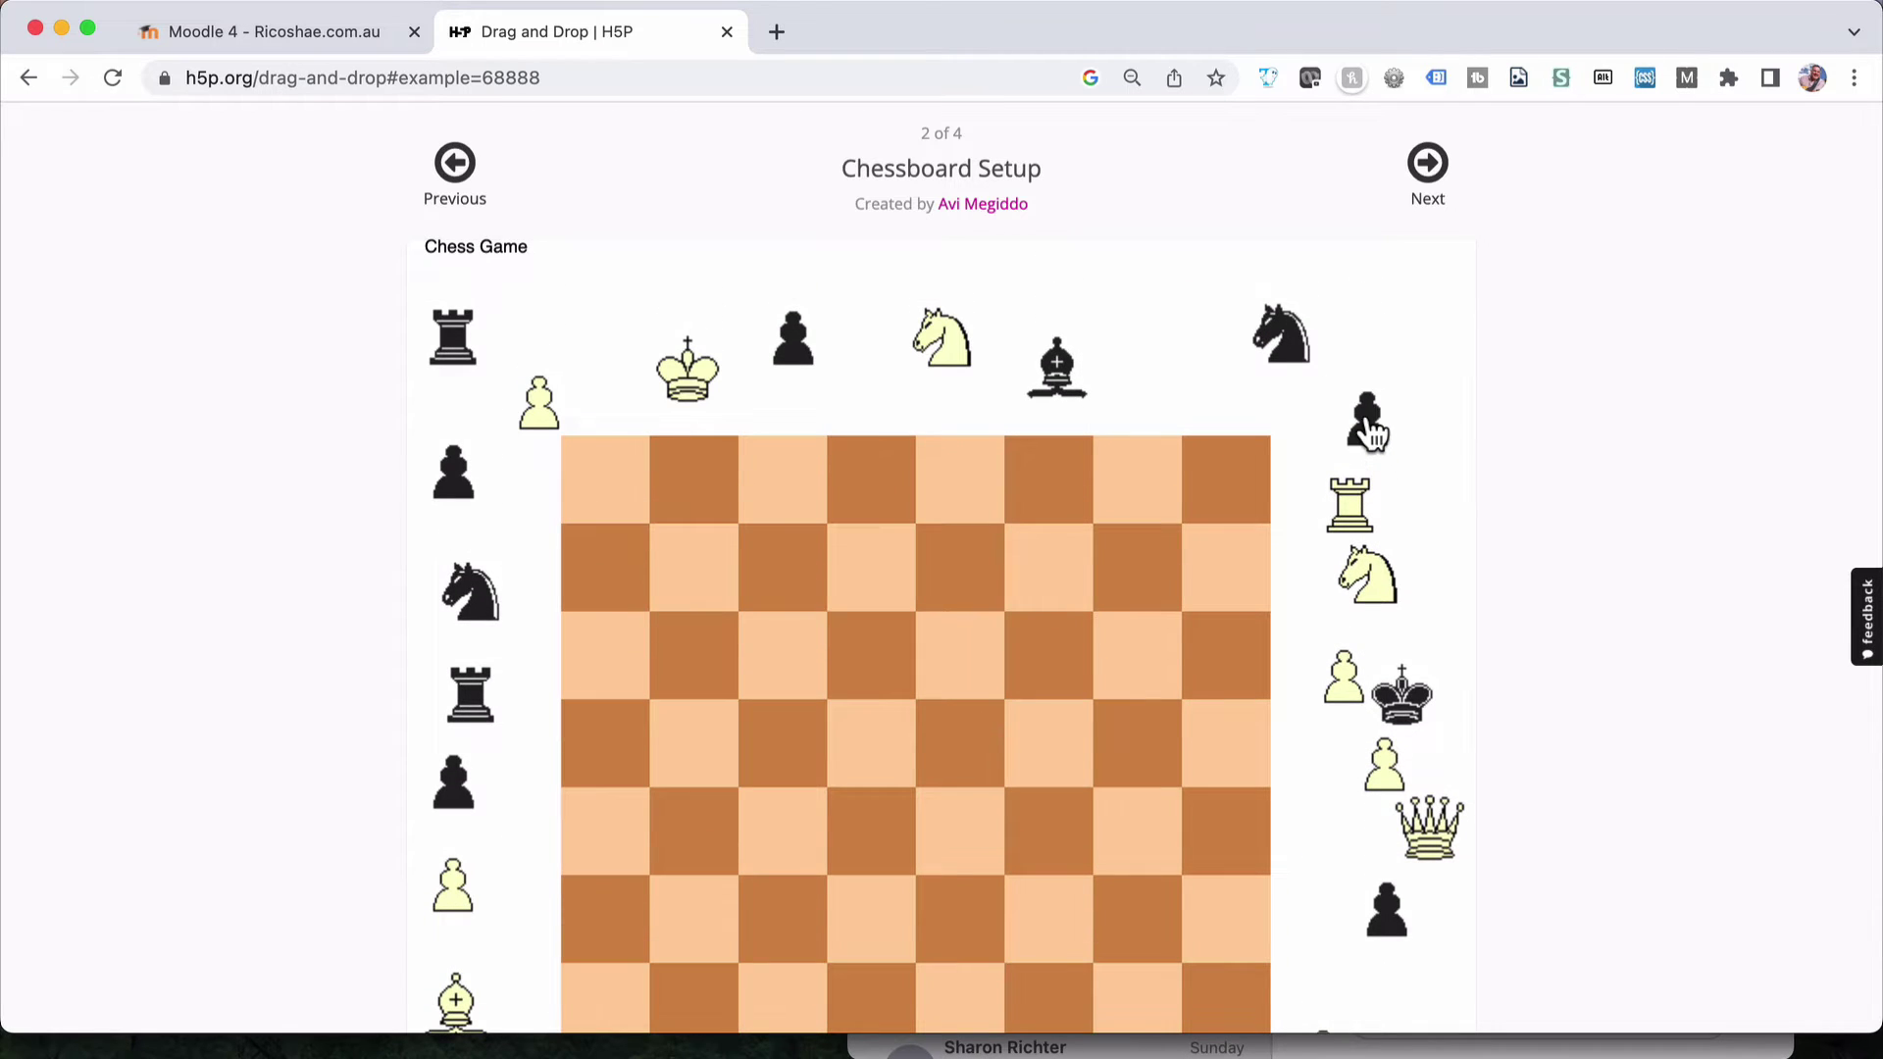
drag(1378, 449, 1216, 469)
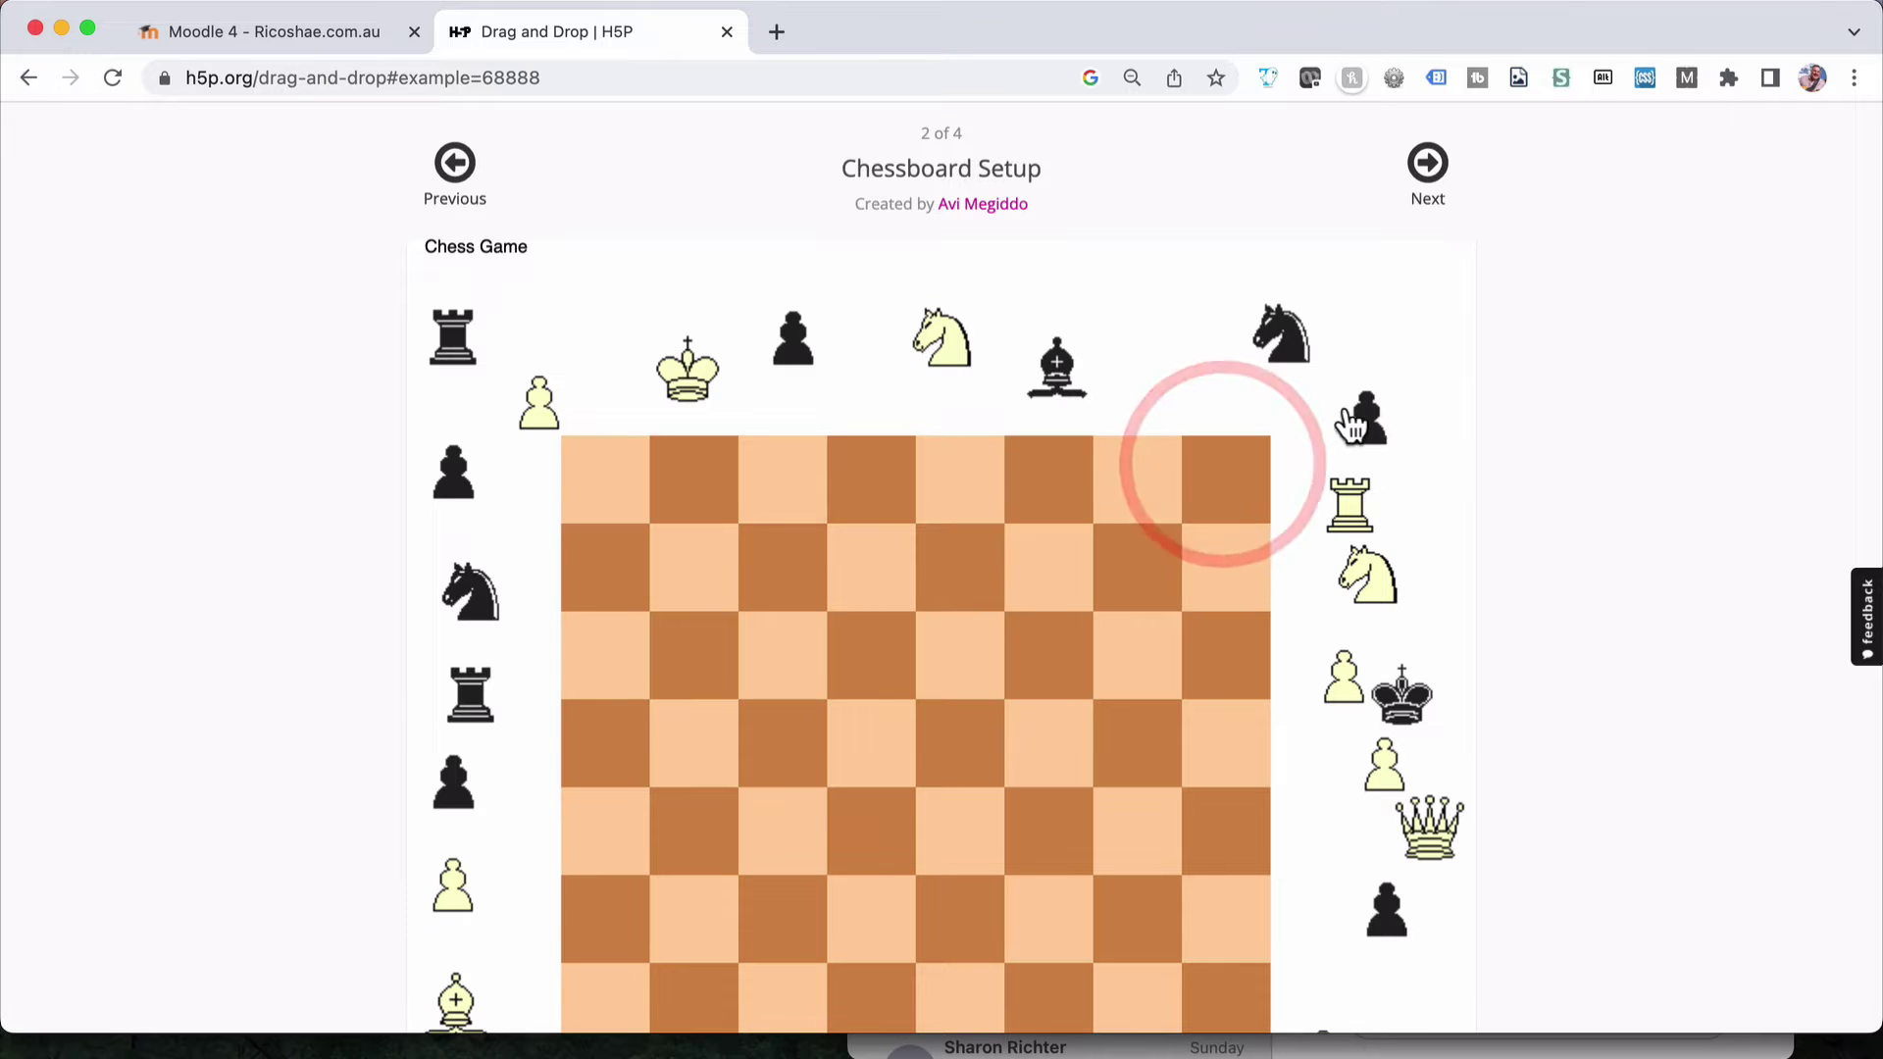
drag(1352, 424, 1208, 473)
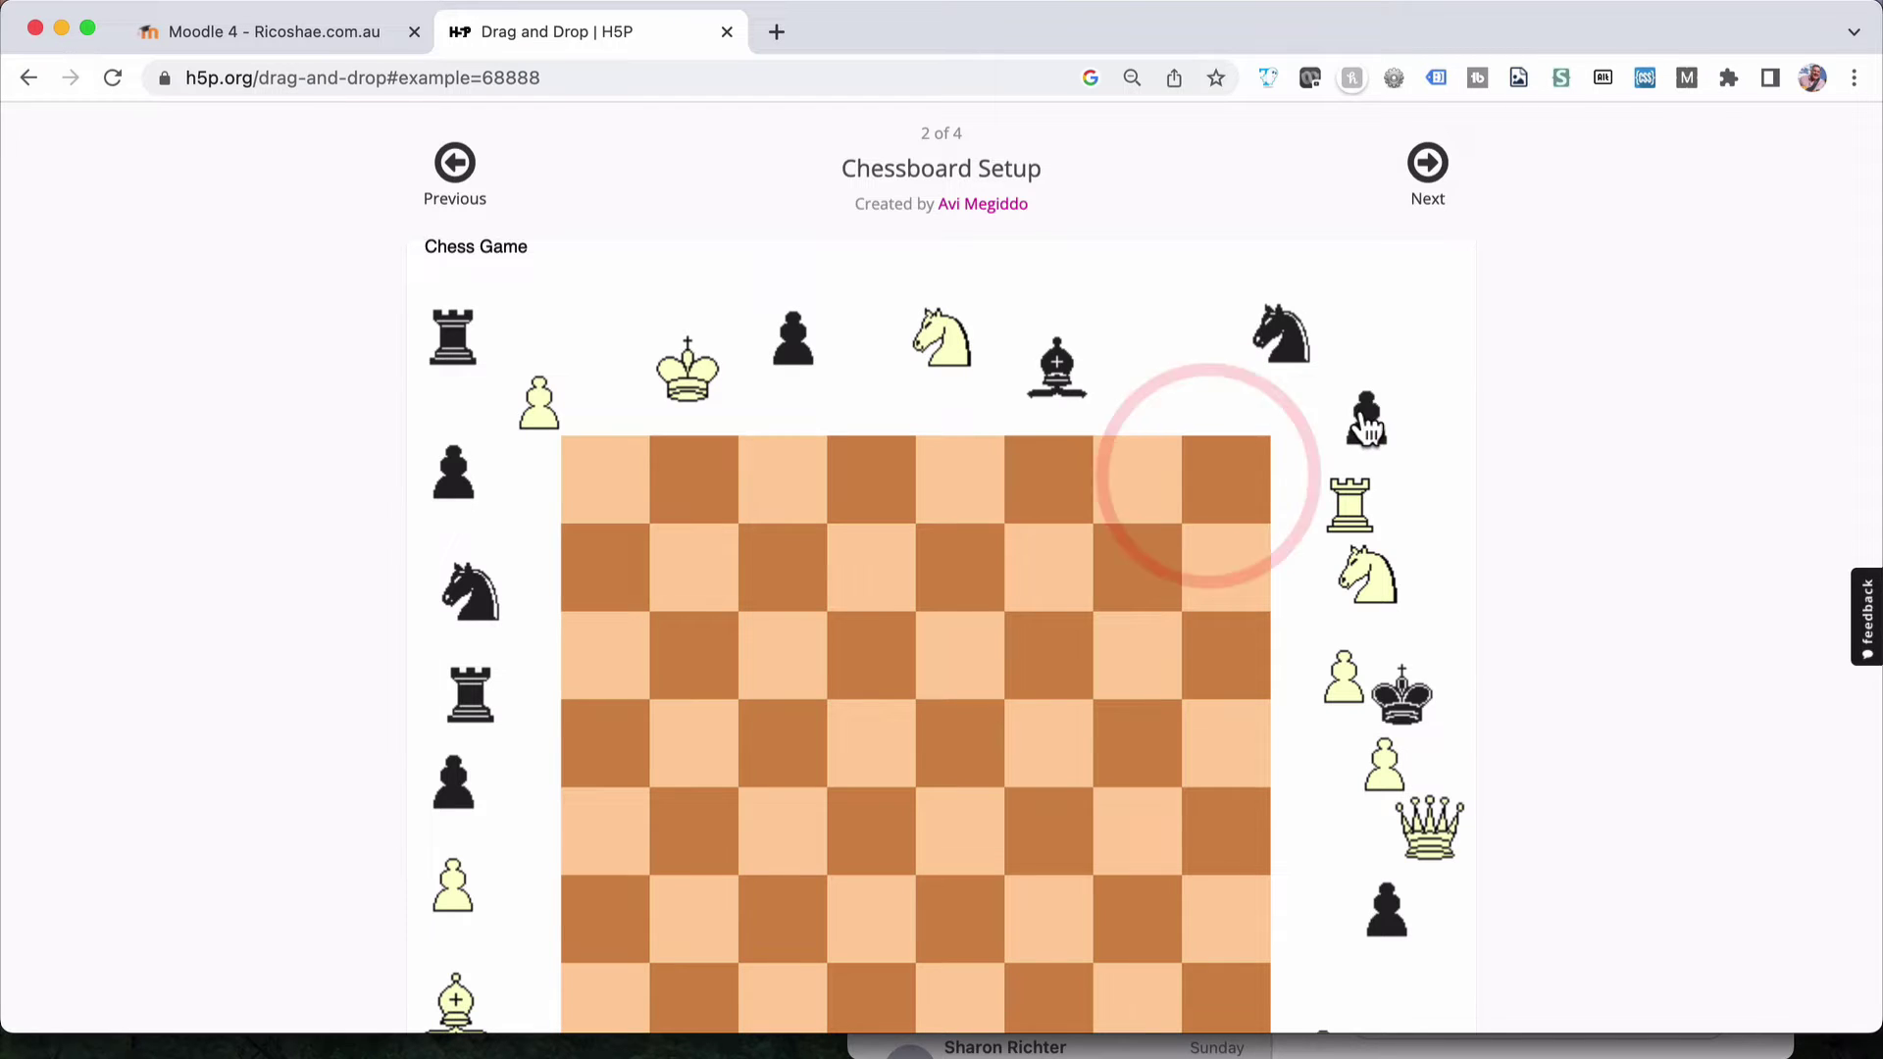
drag(1365, 424, 1218, 572)
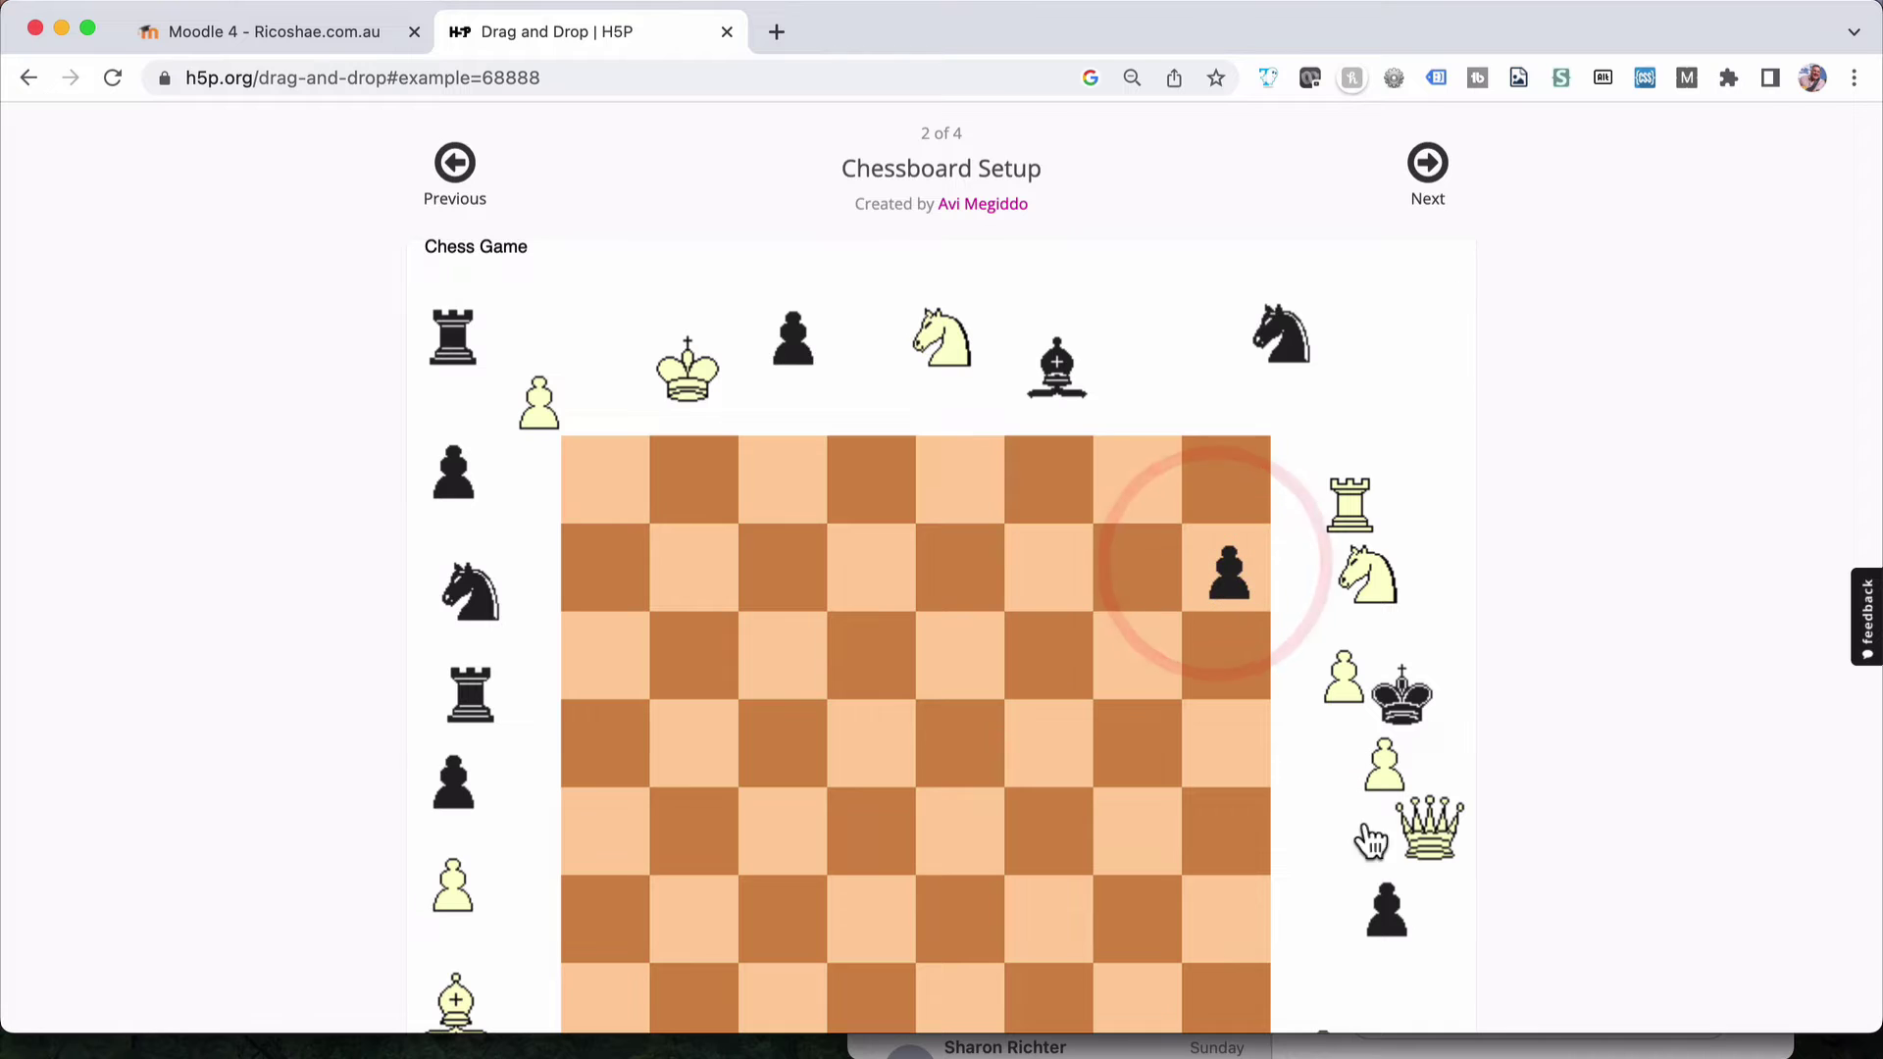
drag(1386, 907, 614, 581)
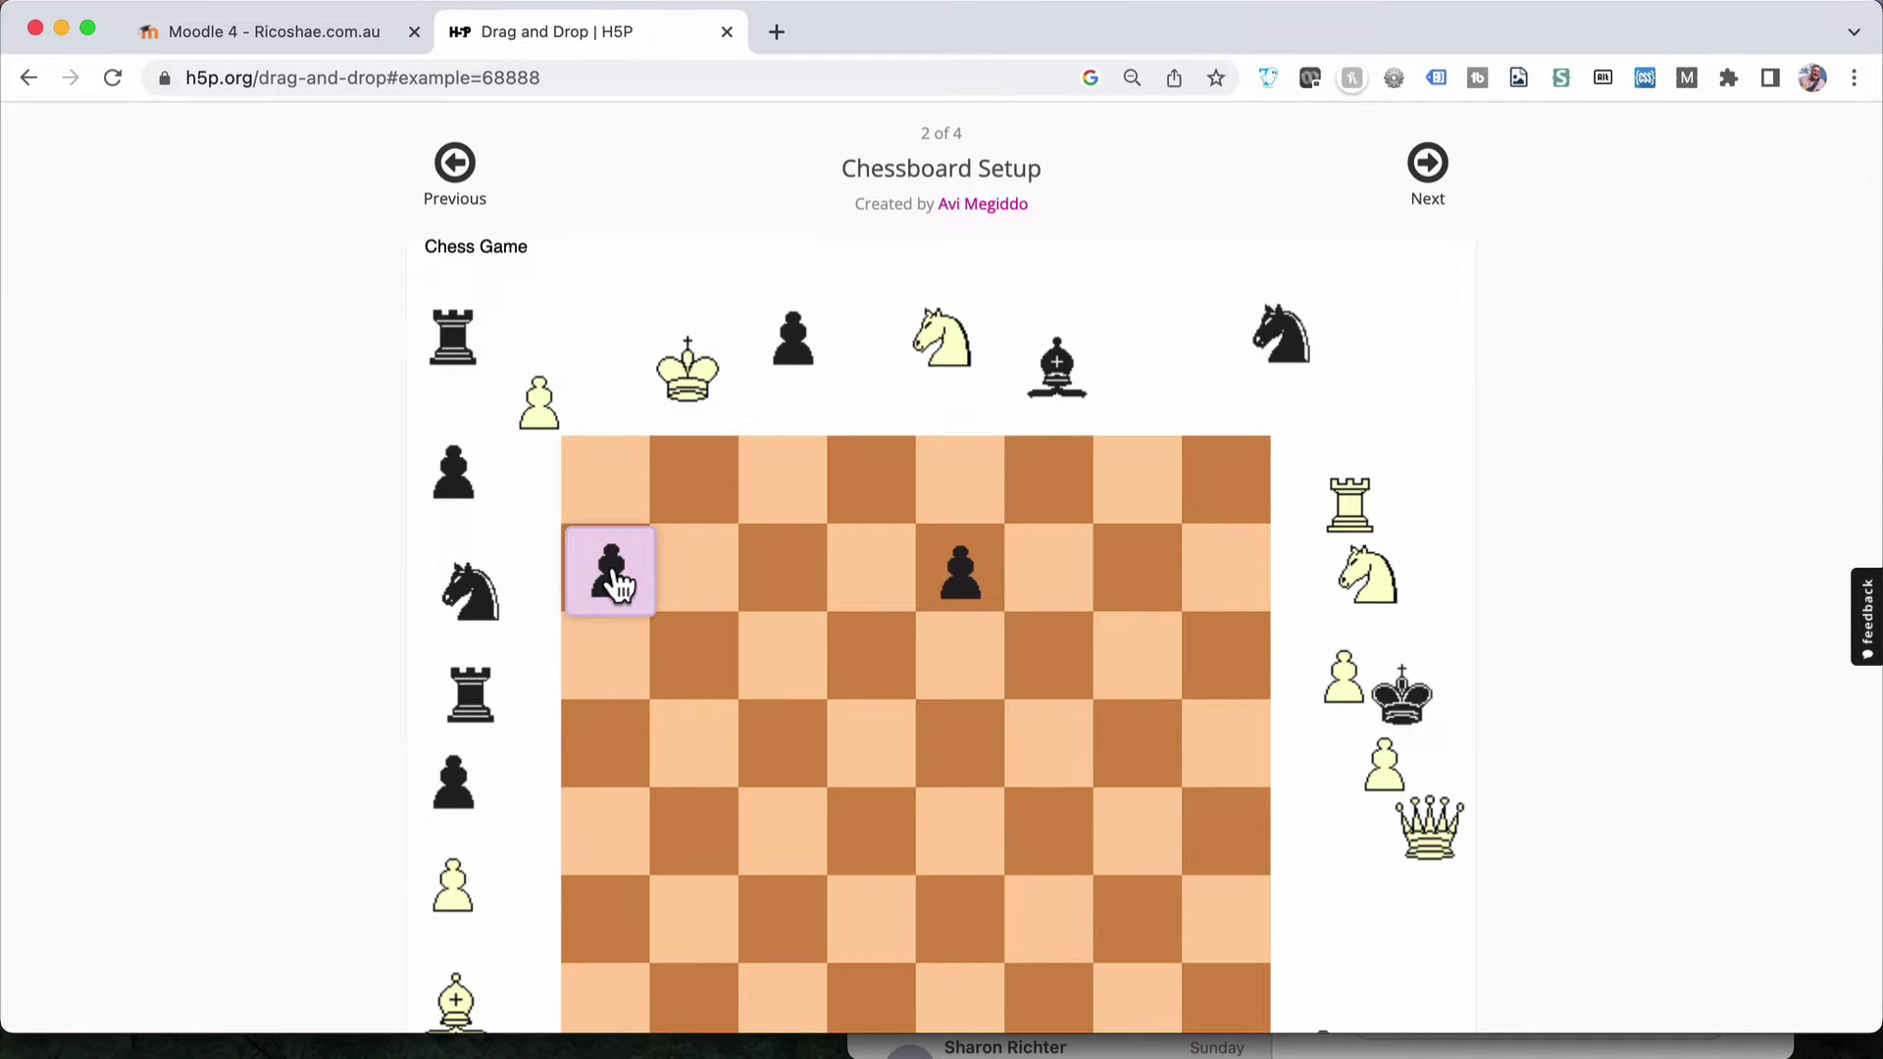
Place the black rook in the board's top-left corner
drag(463, 359, 706, 501)
drag(461, 351, 809, 485)
drag(462, 349, 601, 496)
scroll(601, 498, down, 4)
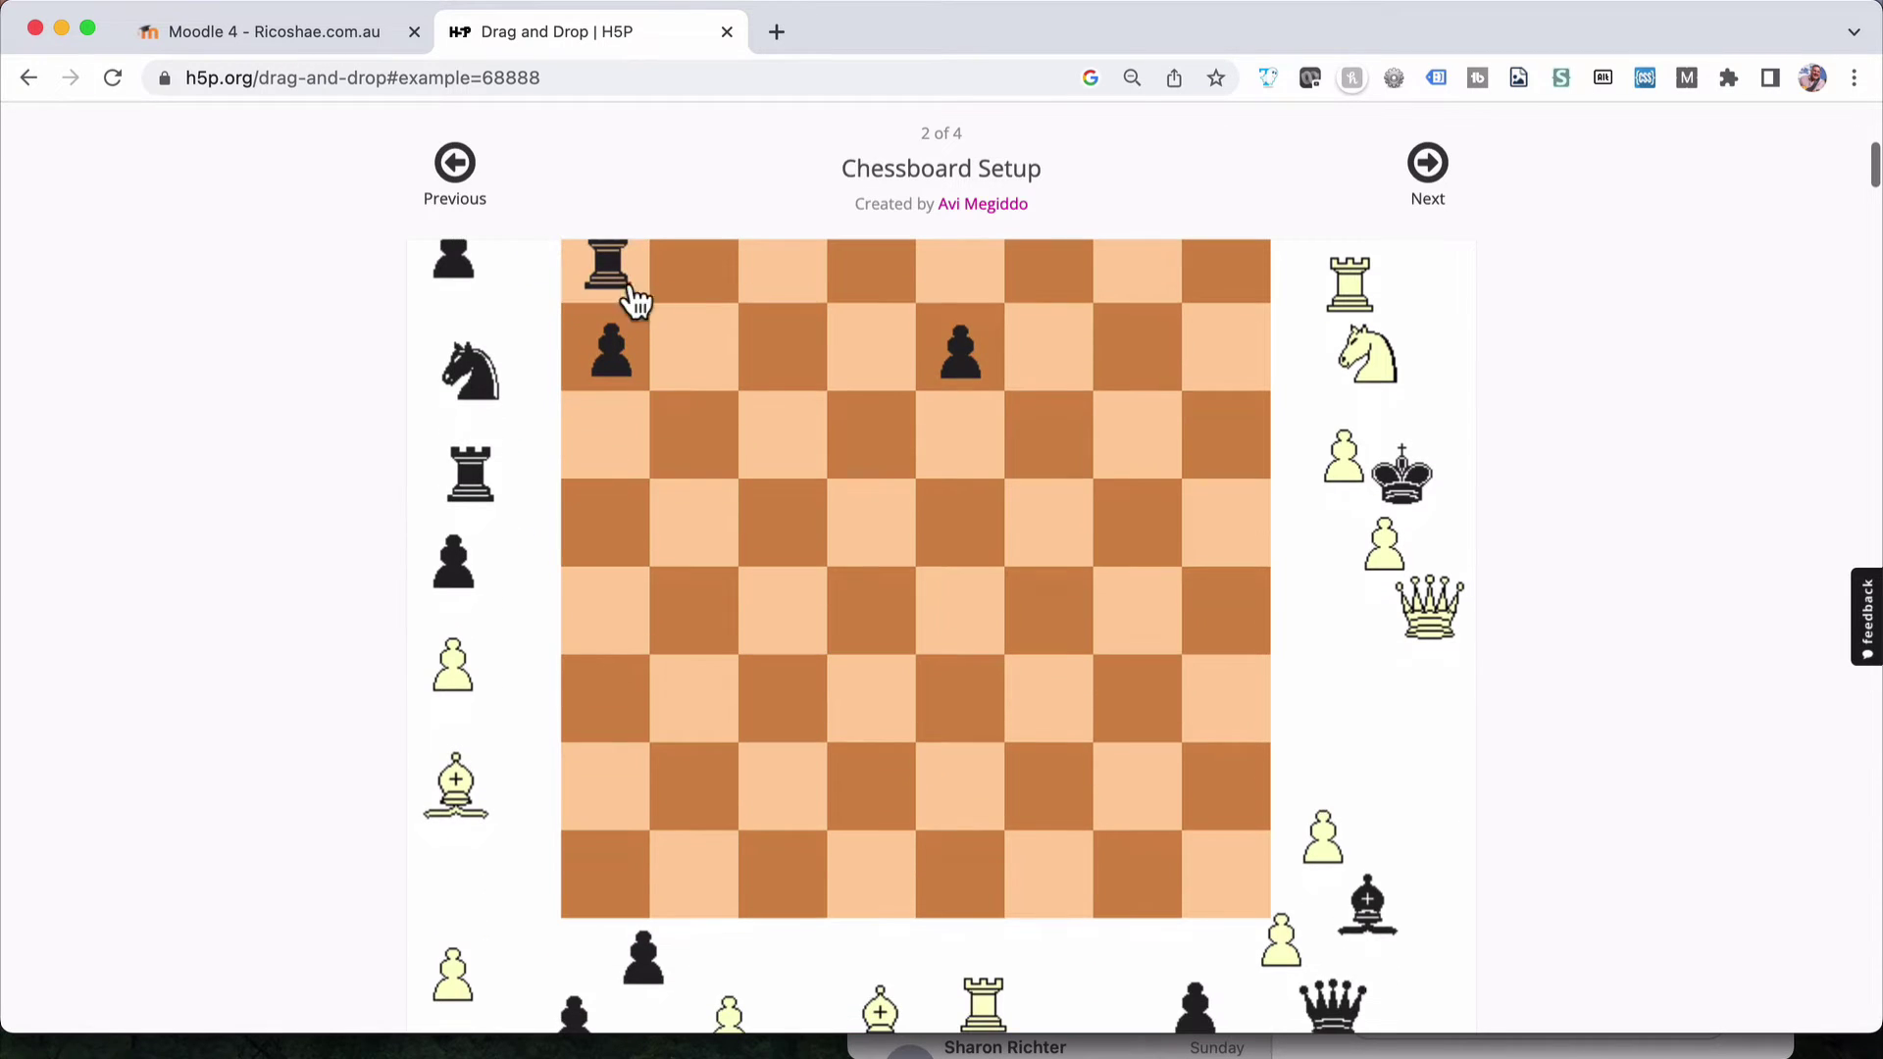
drag(622, 294, 609, 874)
scroll(626, 508, up, 5)
drag(459, 529, 609, 675)
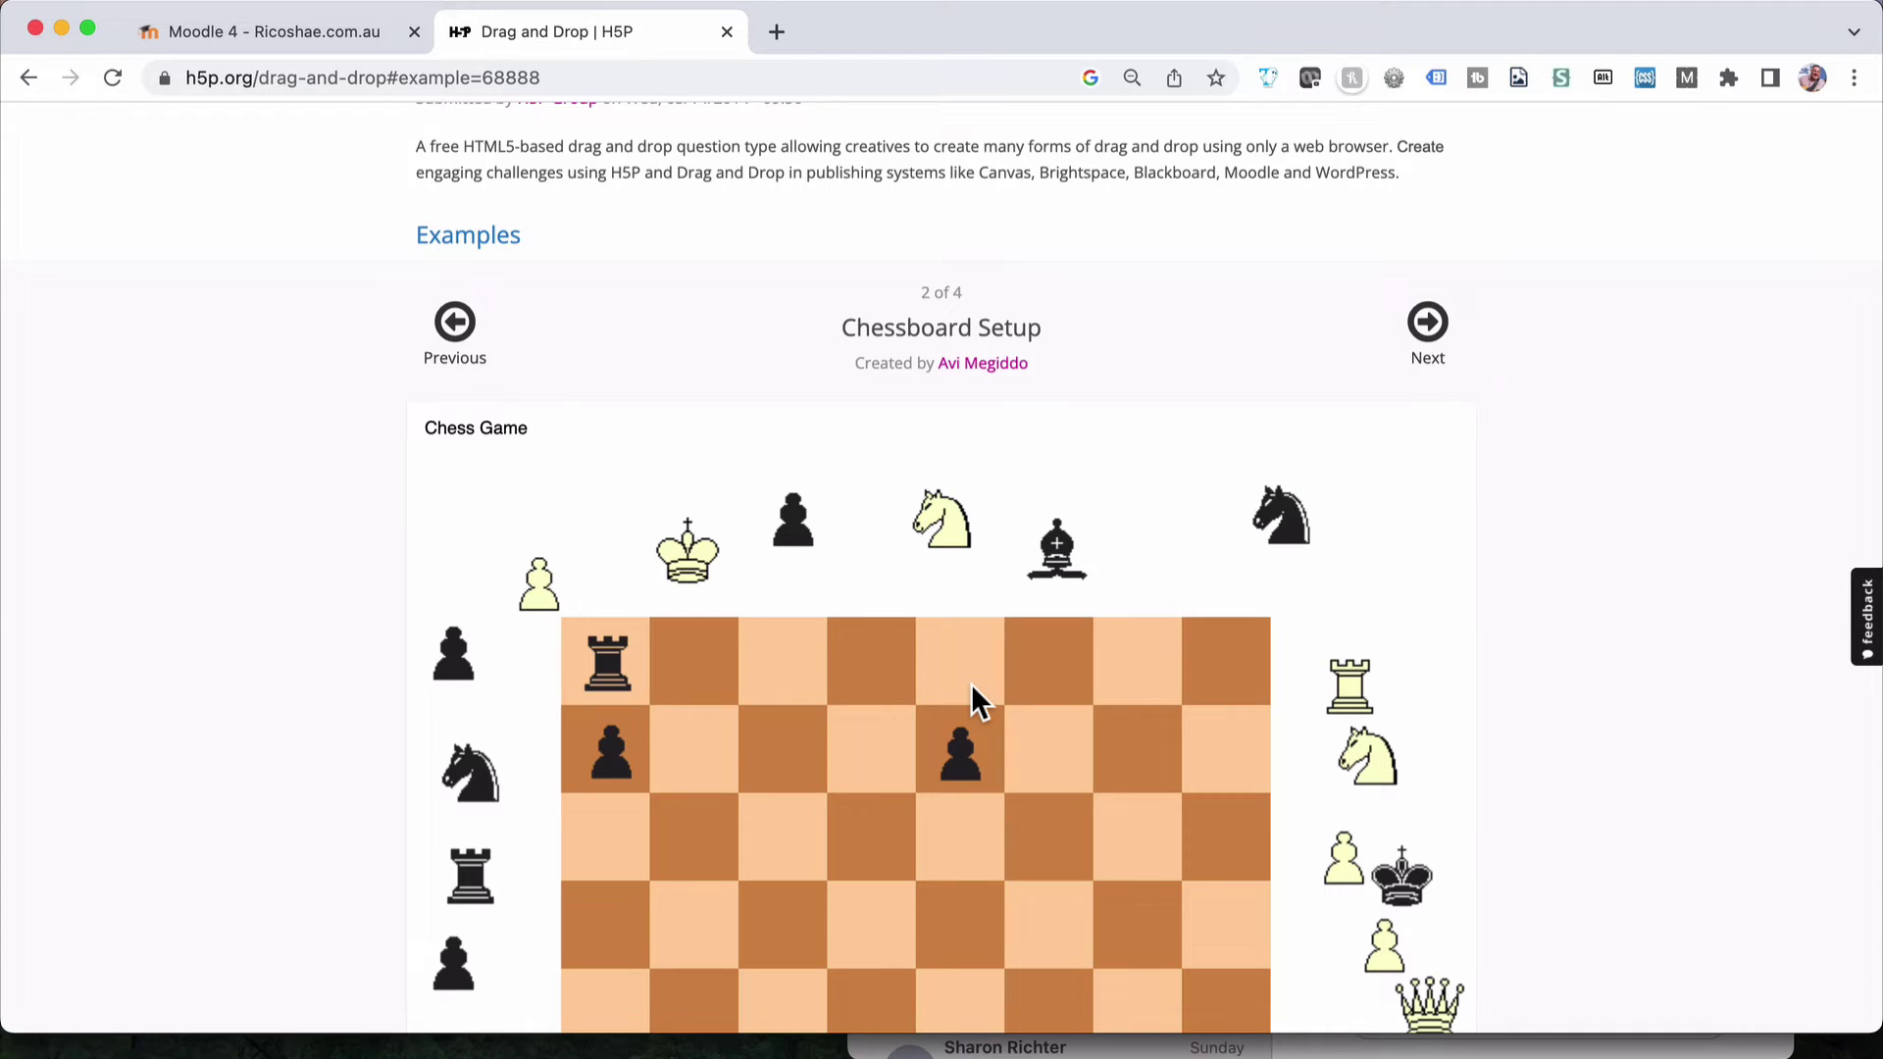
scroll(973, 696, down, 1)
scroll(975, 702, up, 4)
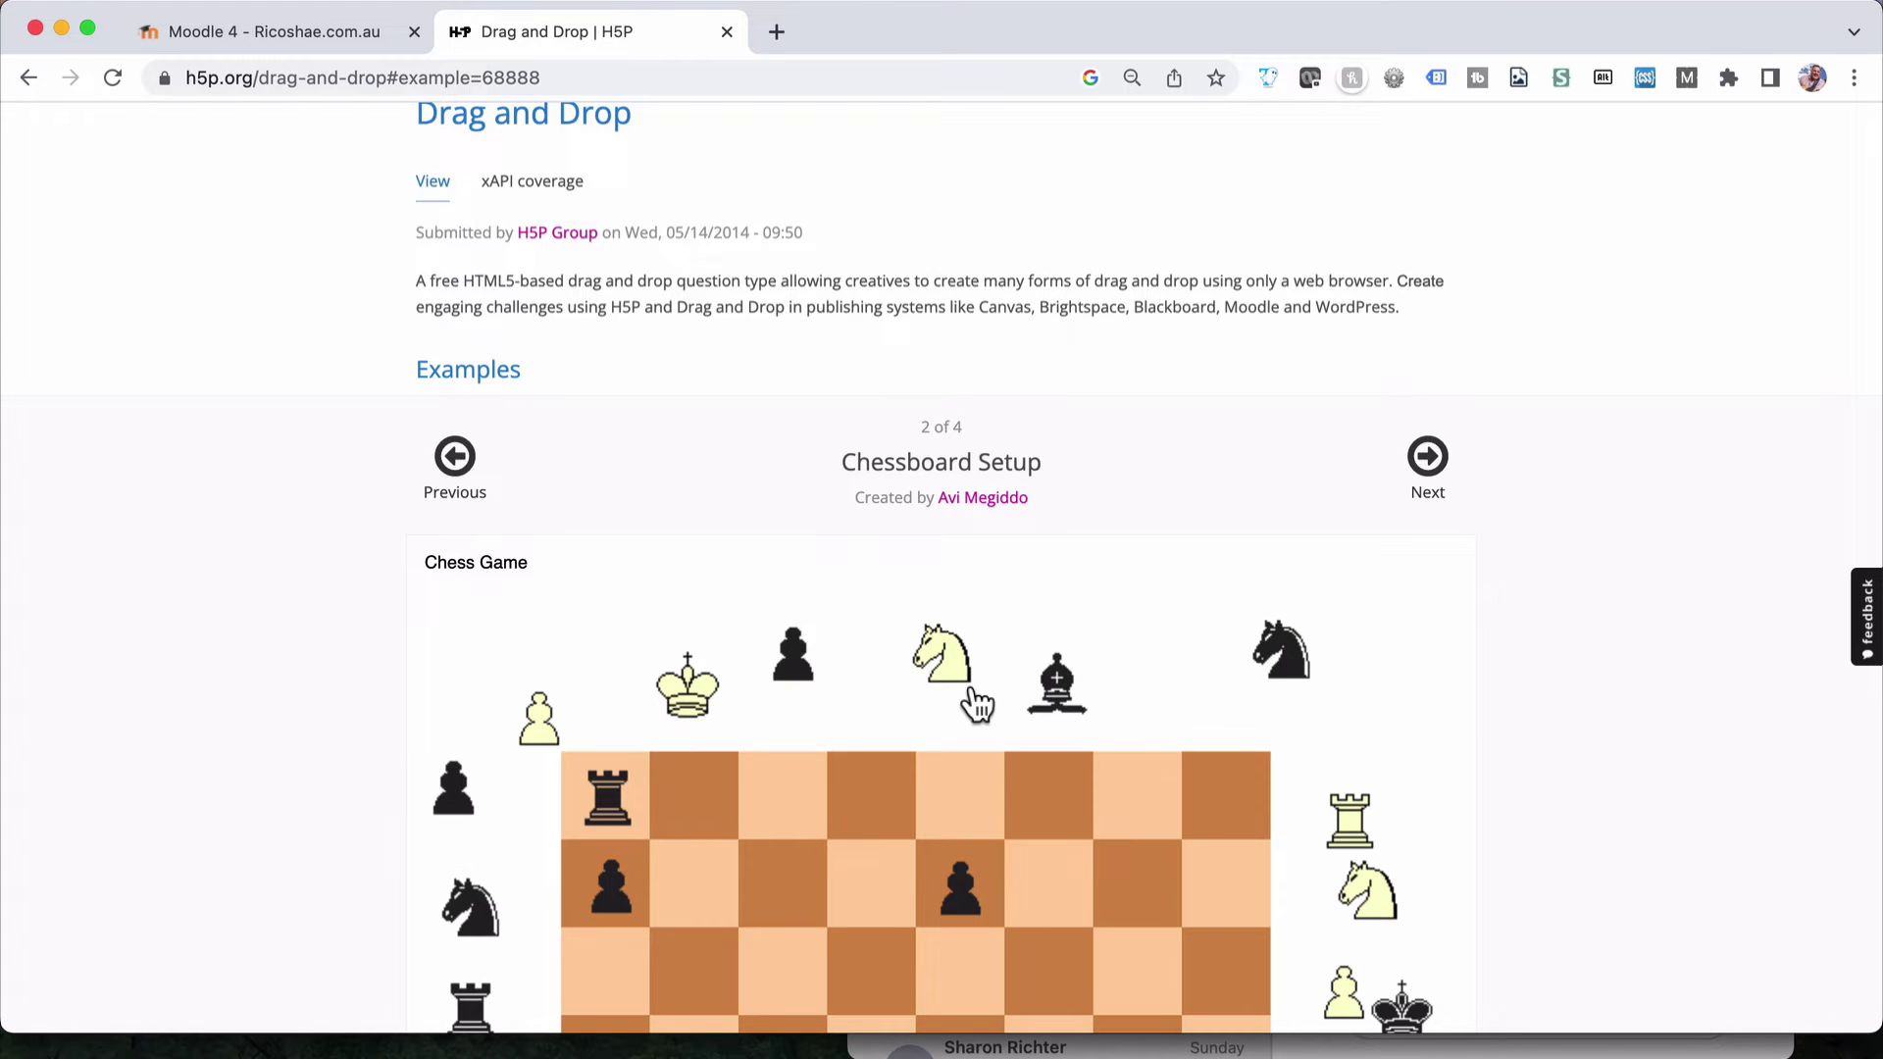
scroll(942, 589, down, 2)
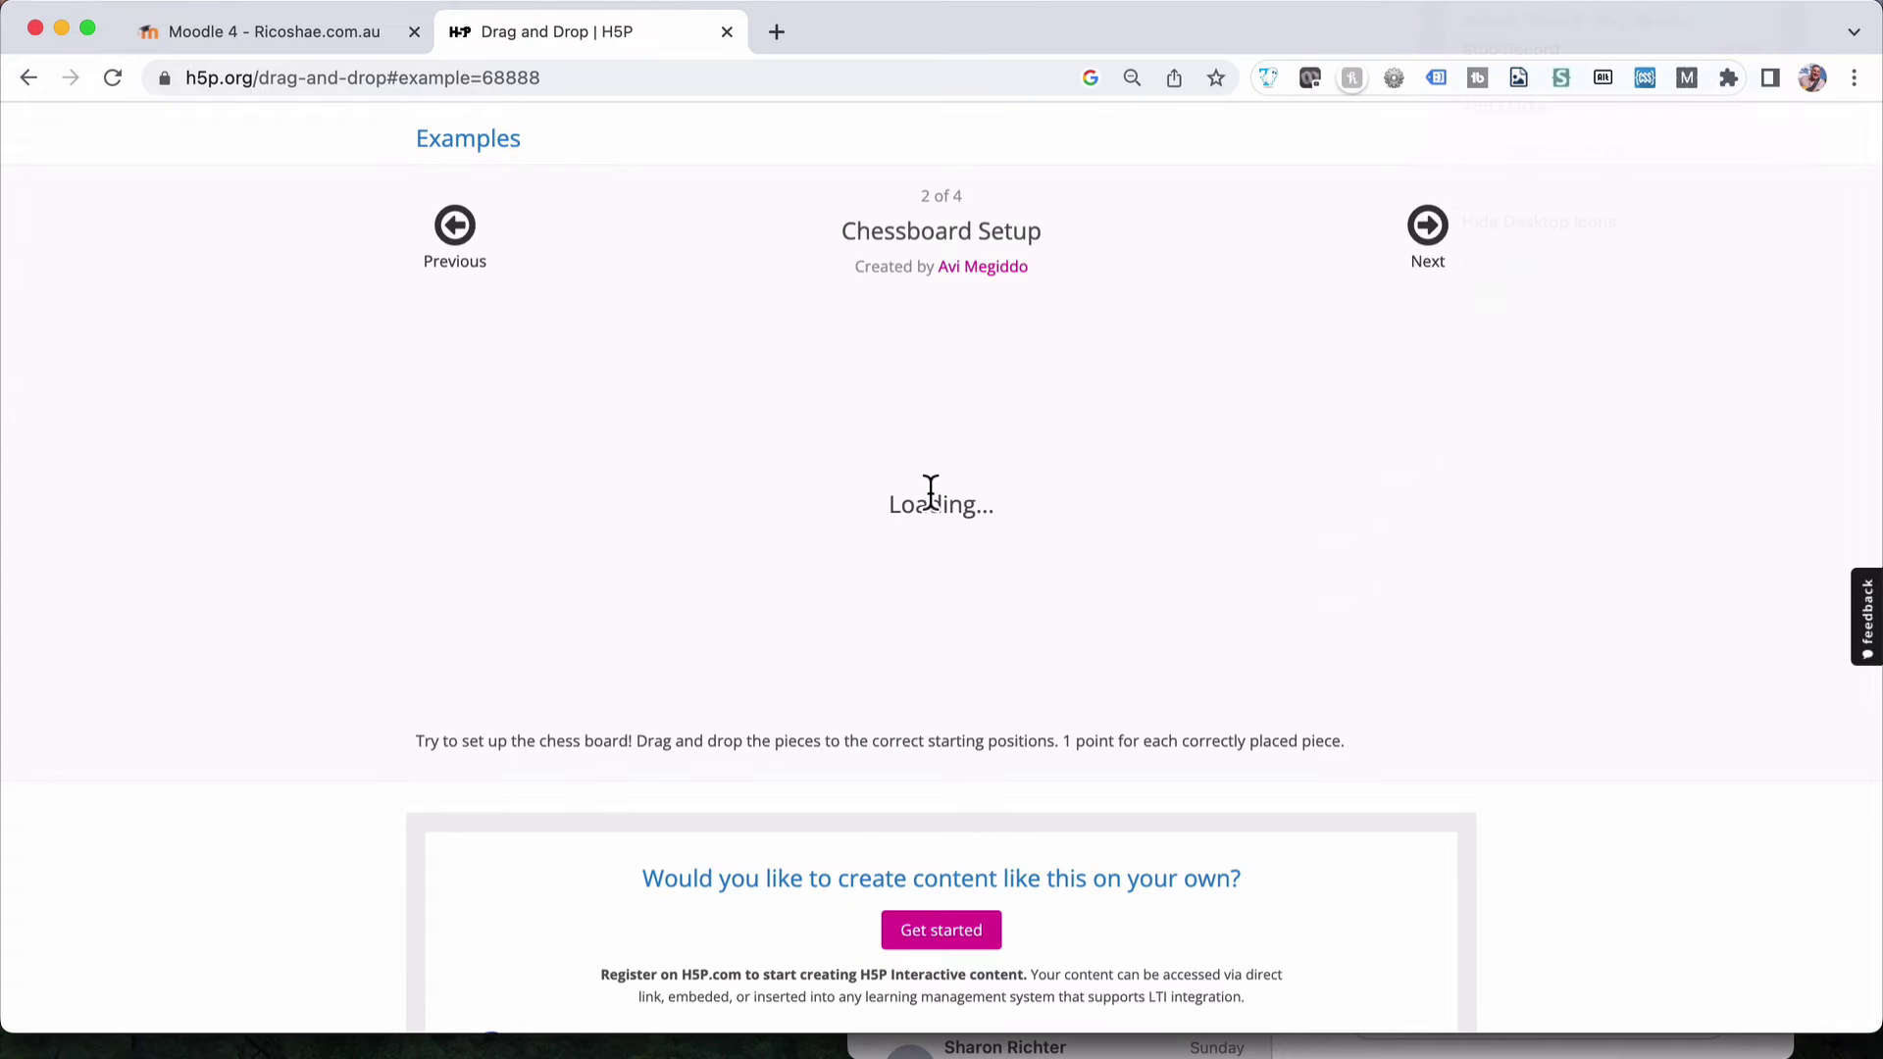
In Moodle's content bank, start creating a new H5P Drag and Drop item
click(298, 29)
click(811, 349)
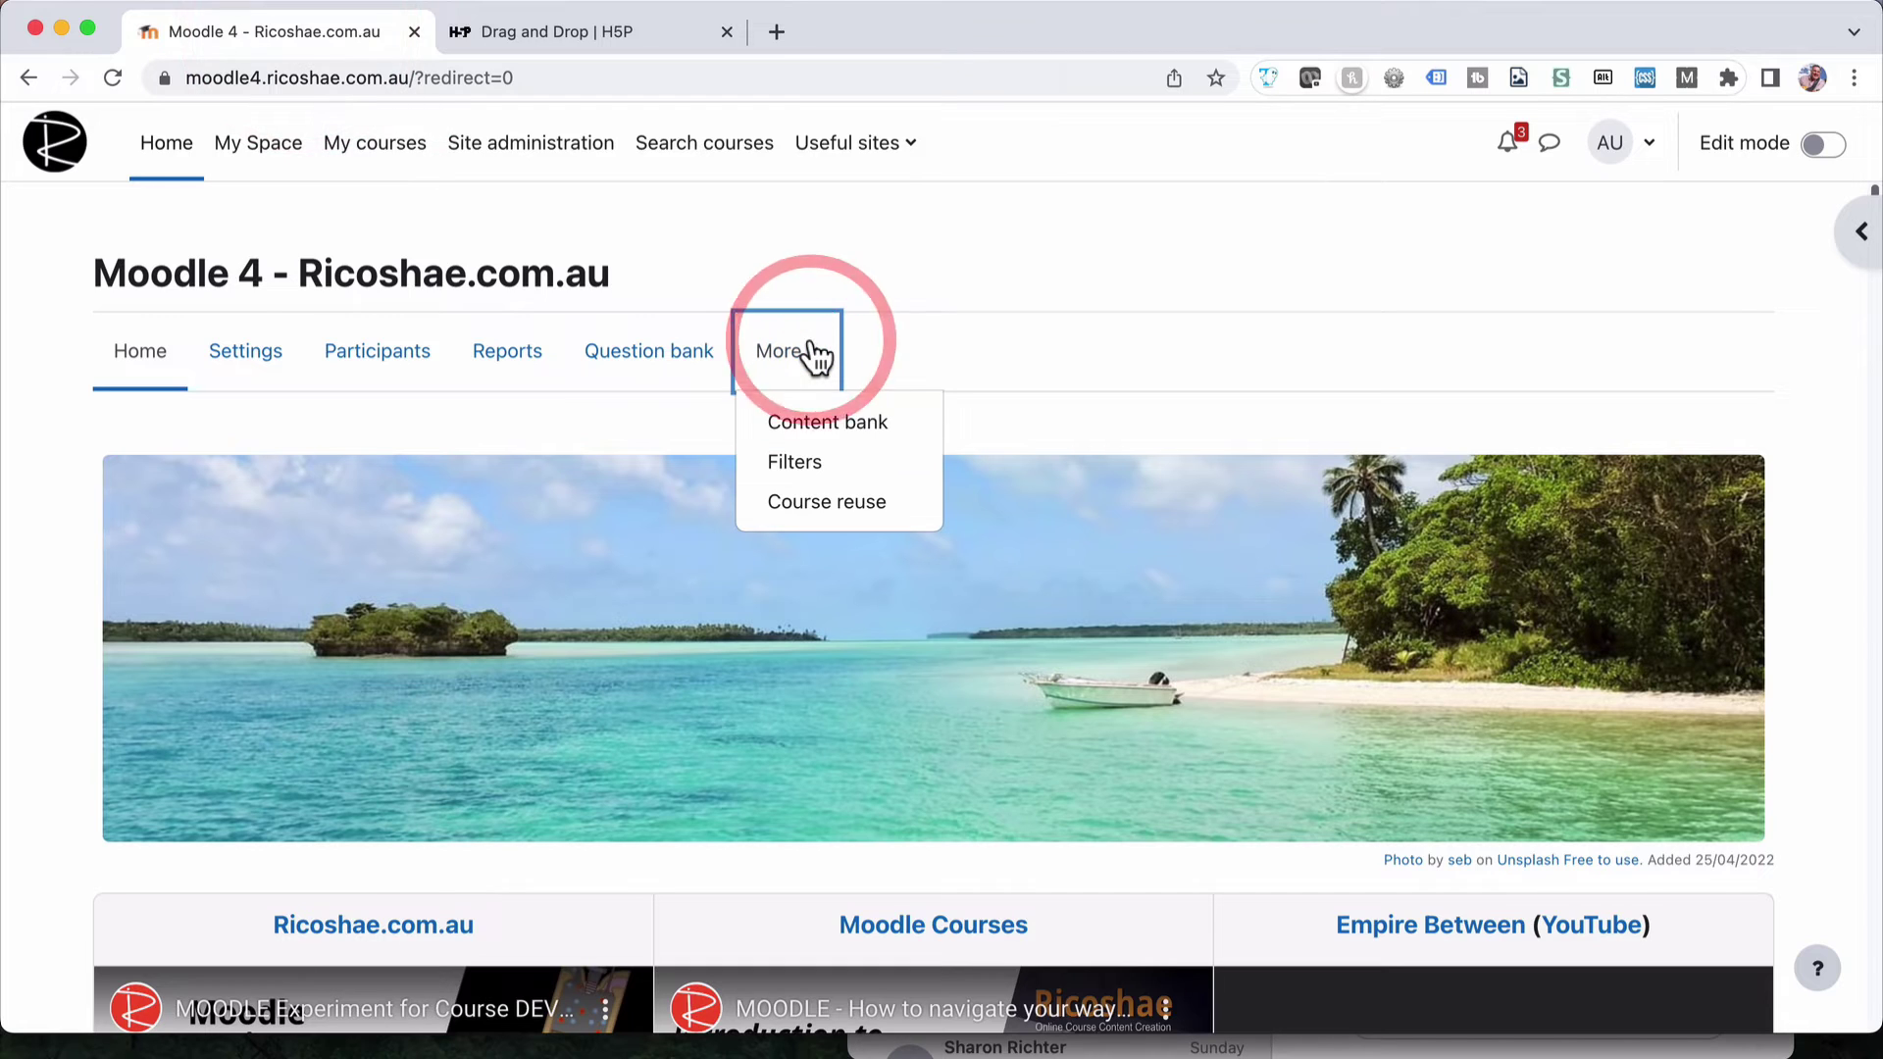
click(829, 421)
click(829, 420)
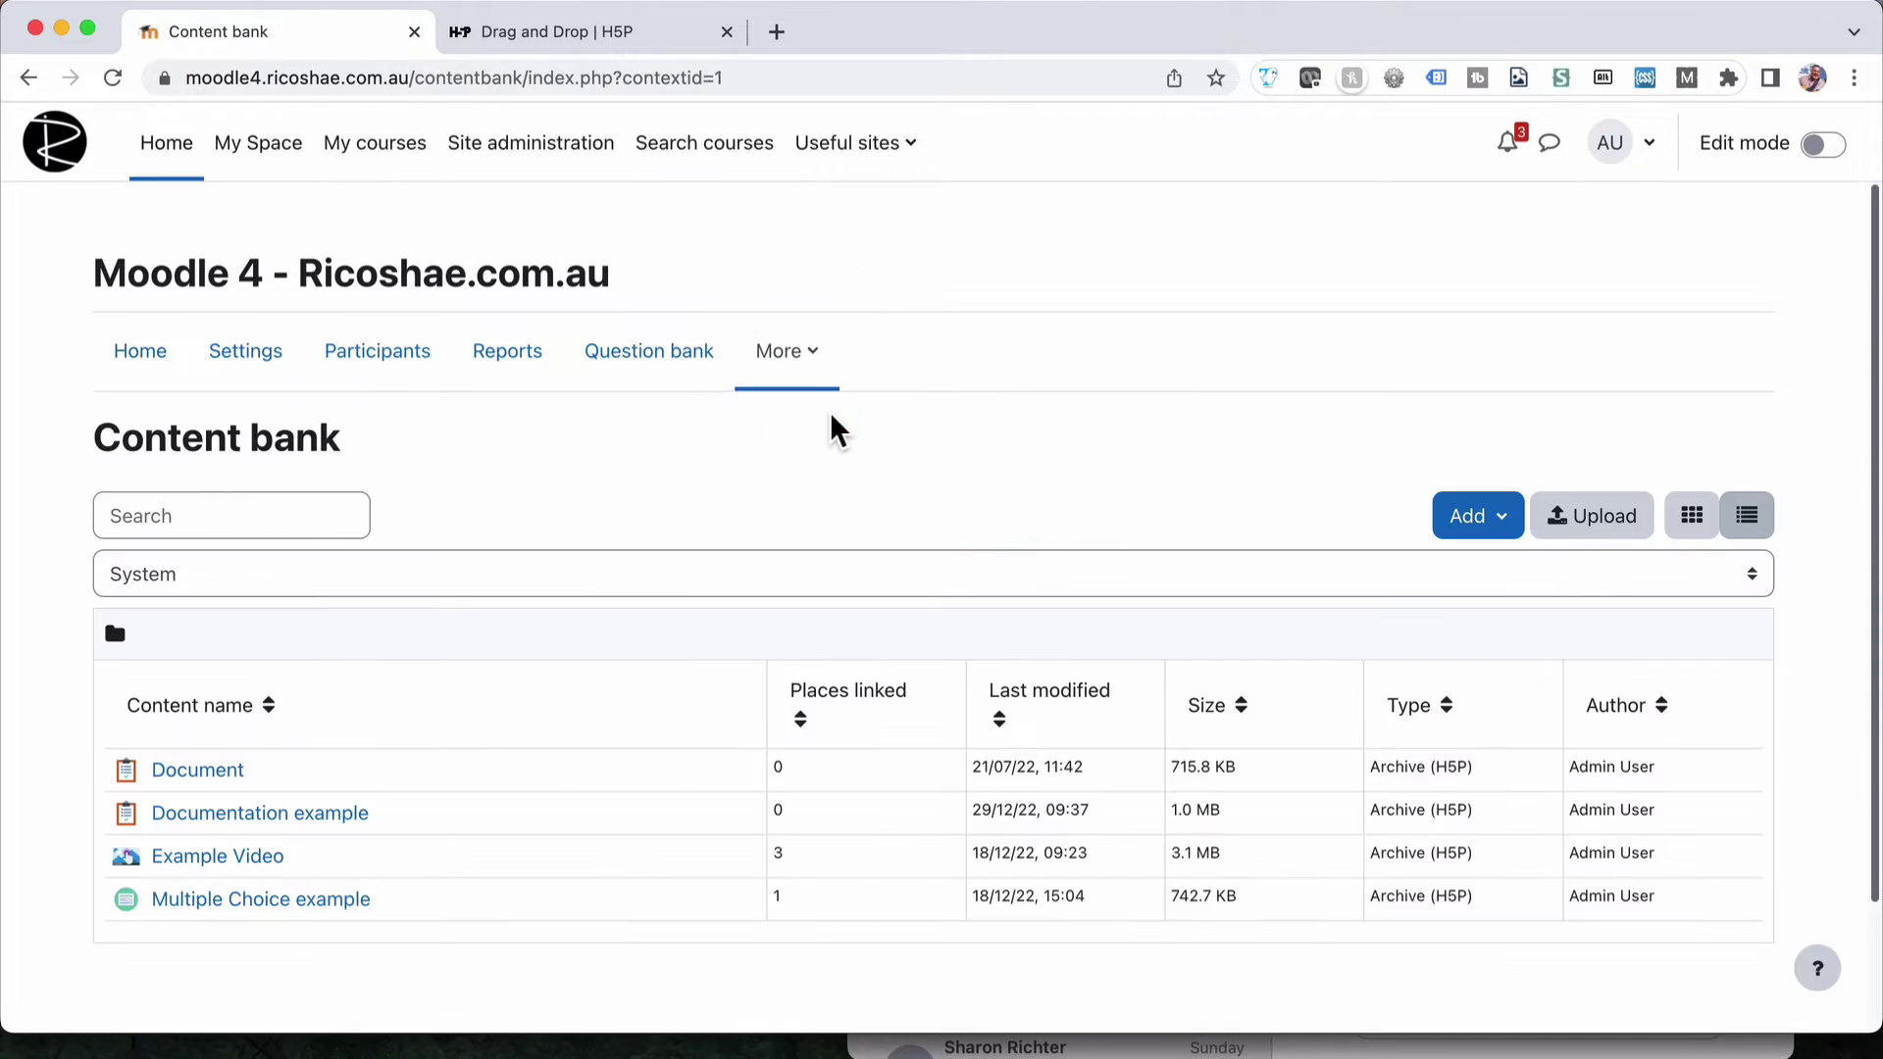
click(1492, 523)
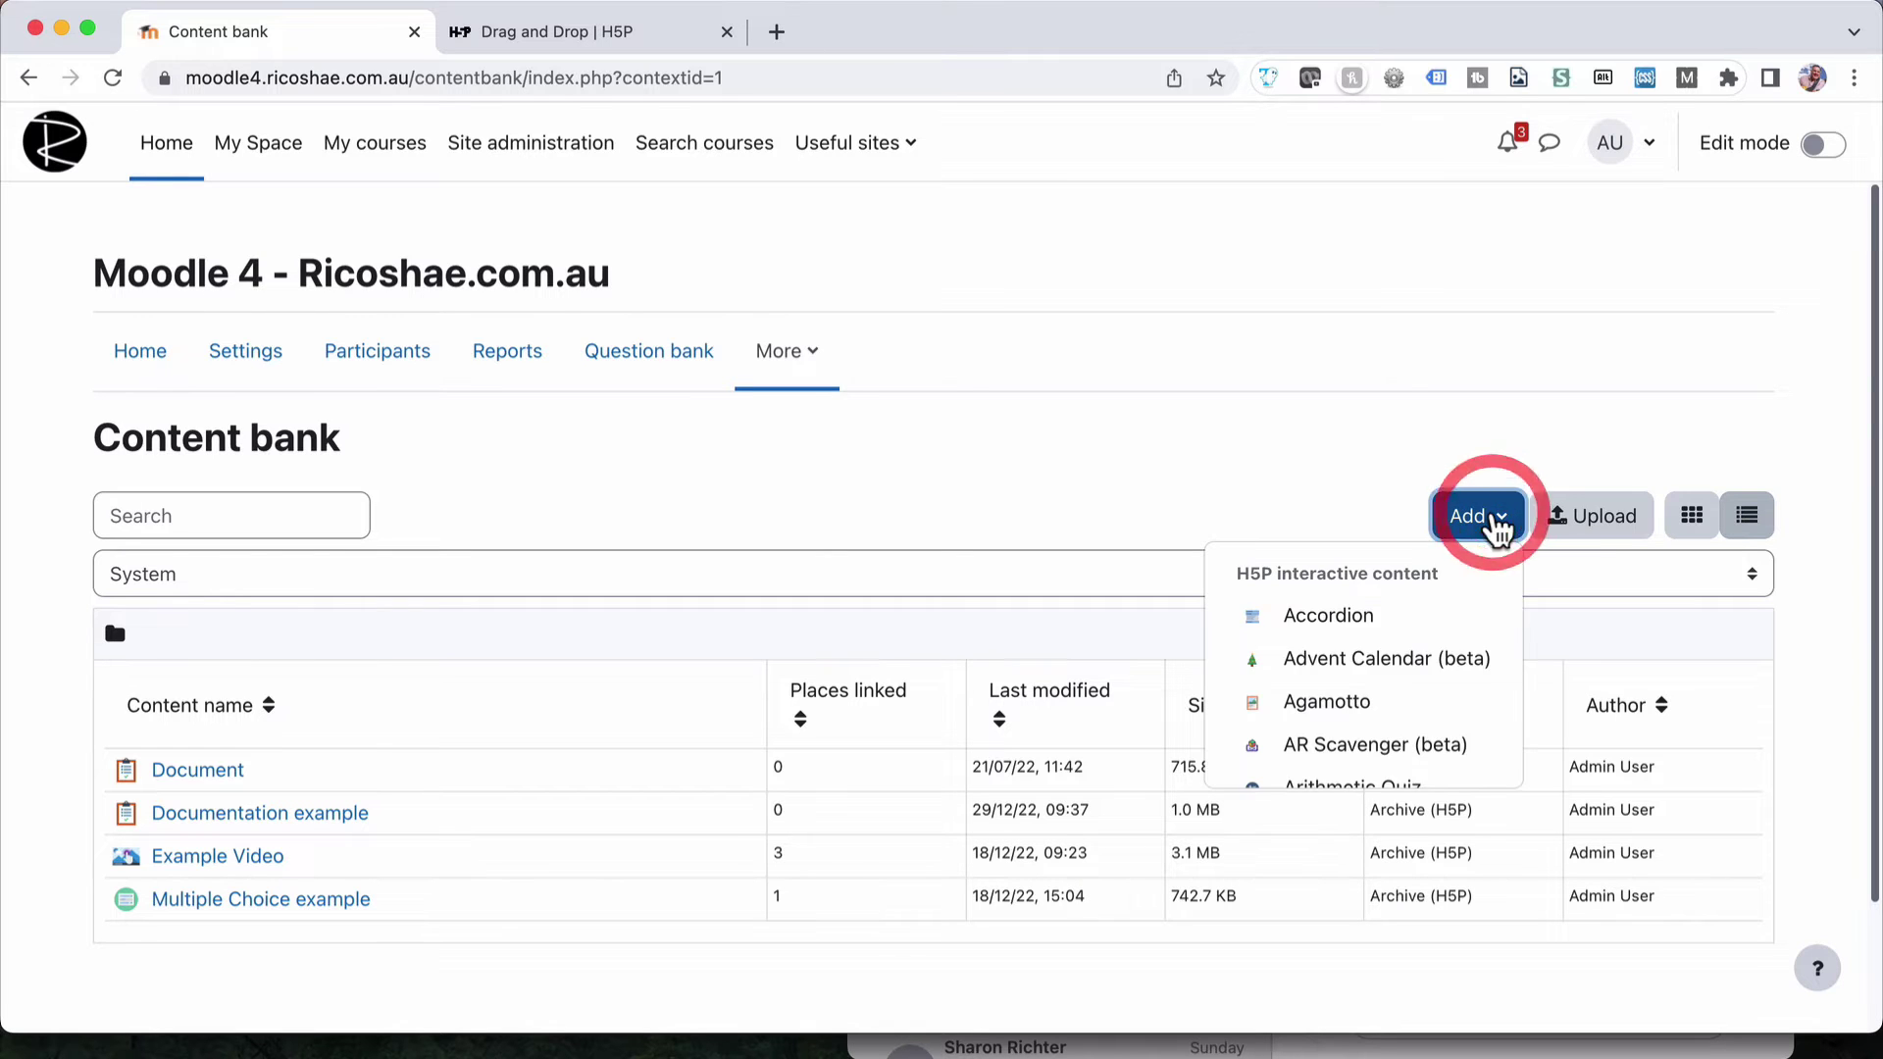
scroll(1370, 679, down, 10)
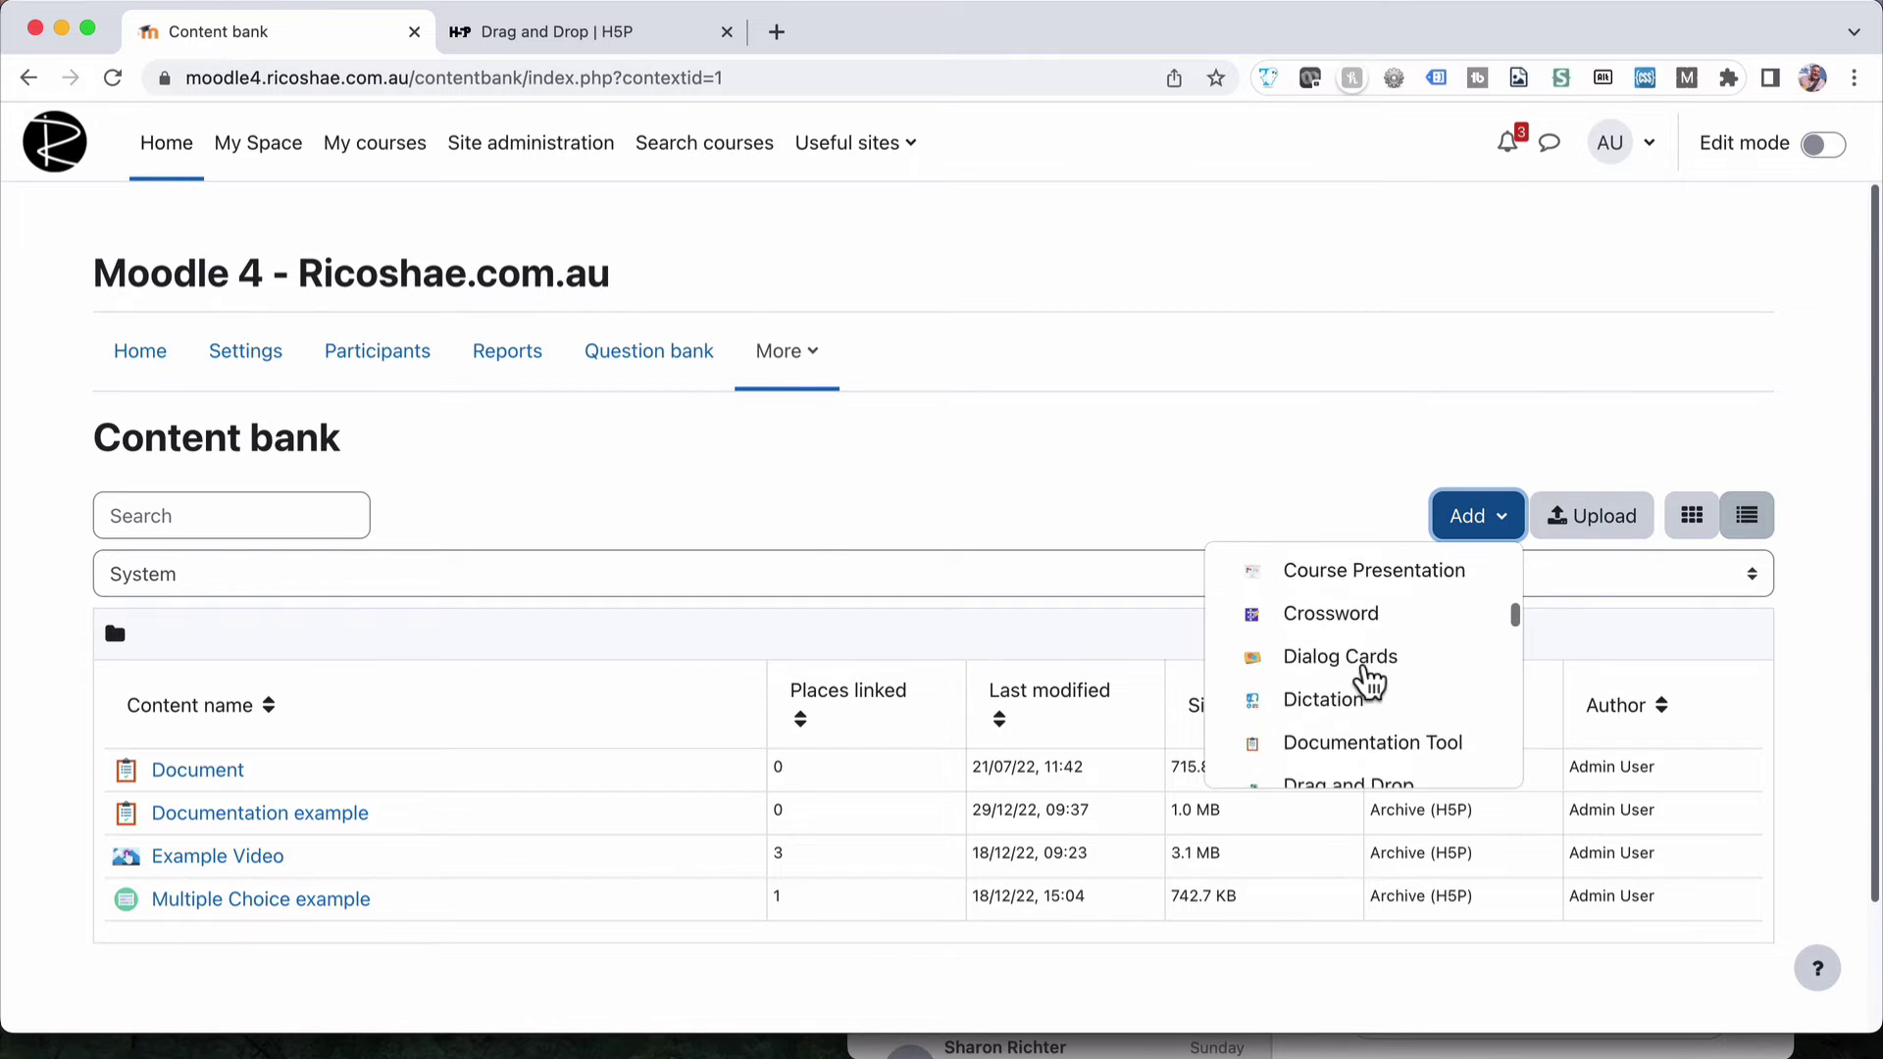
scroll(1370, 676, down, 1)
click(1365, 673)
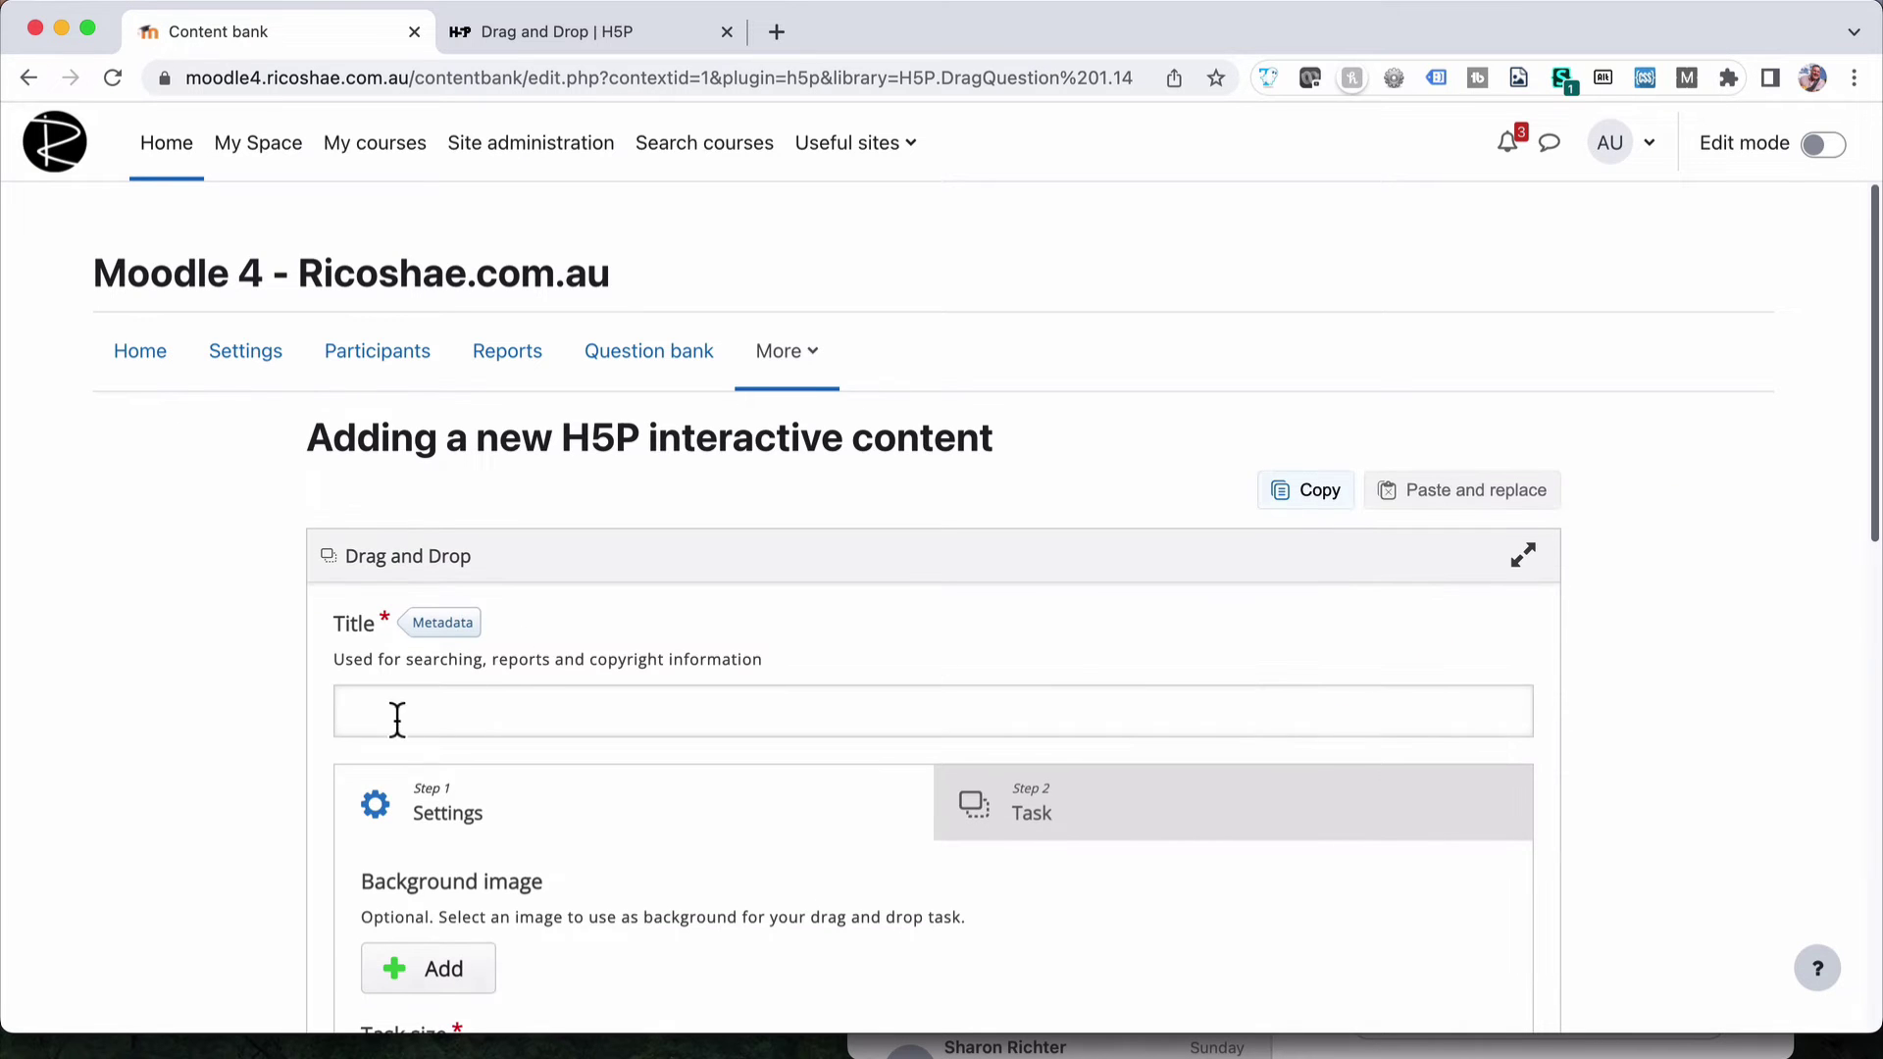
Enter the title 'Drag and drop experiemnts' and delete its misspelled ending
click(395, 721)
text(Drag and drop experiemnts)
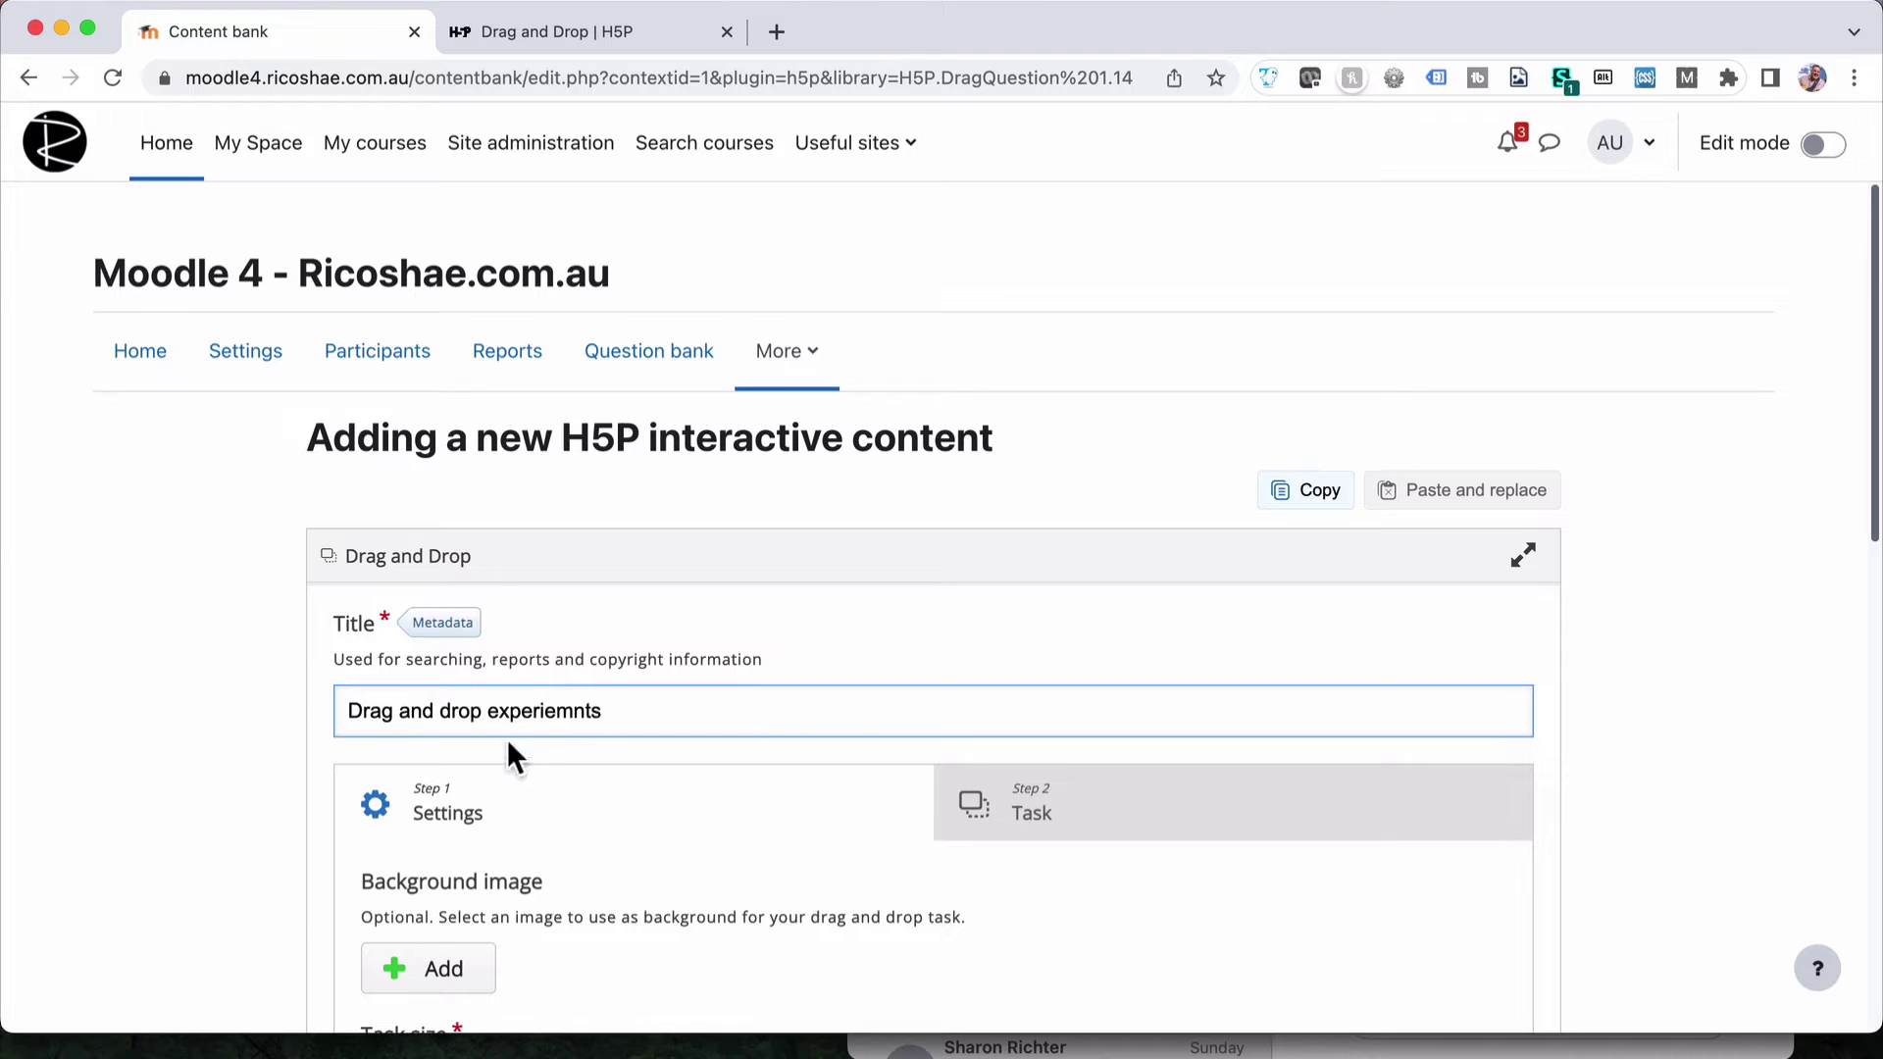
key(BackSpace)
key(BackSpace)
key(BackSpace)
Finish the title as 'Drag and drop experiments' and move on to the Task step
text(ents)
scroll(942, 608, down, 5)
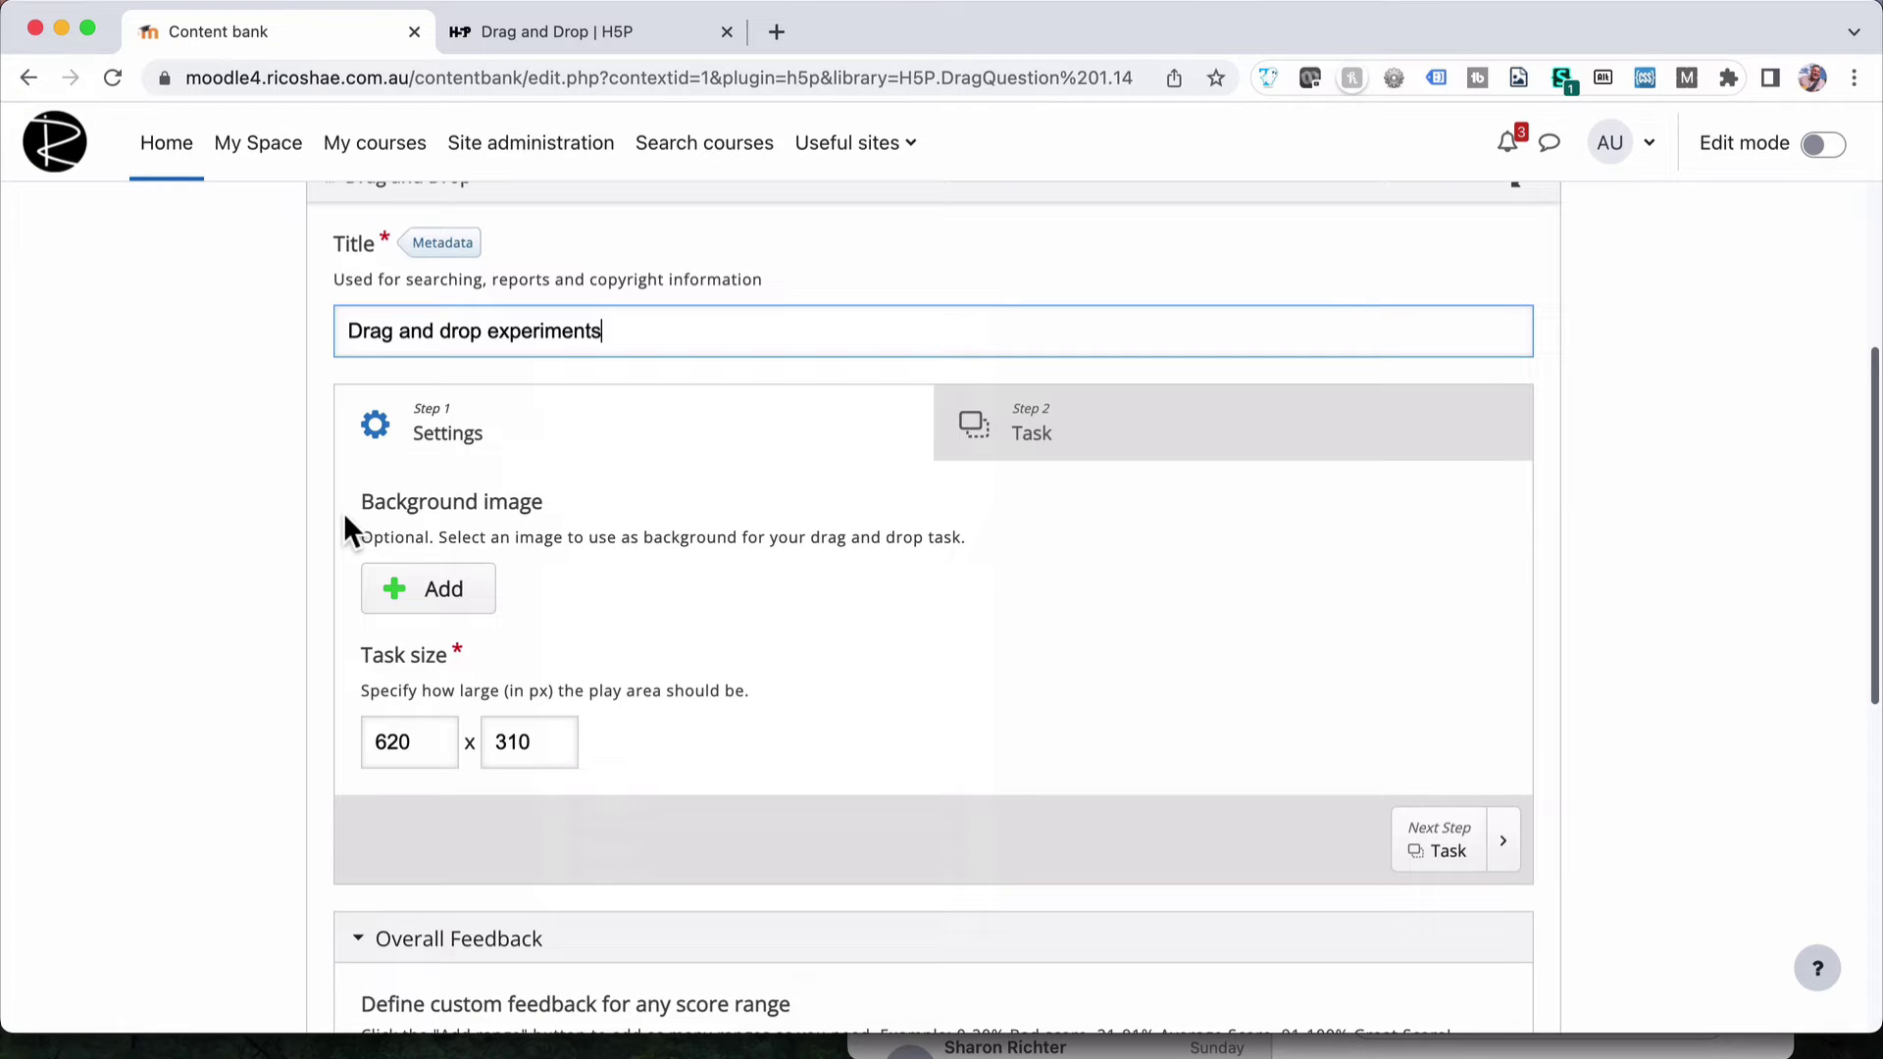
click(1056, 402)
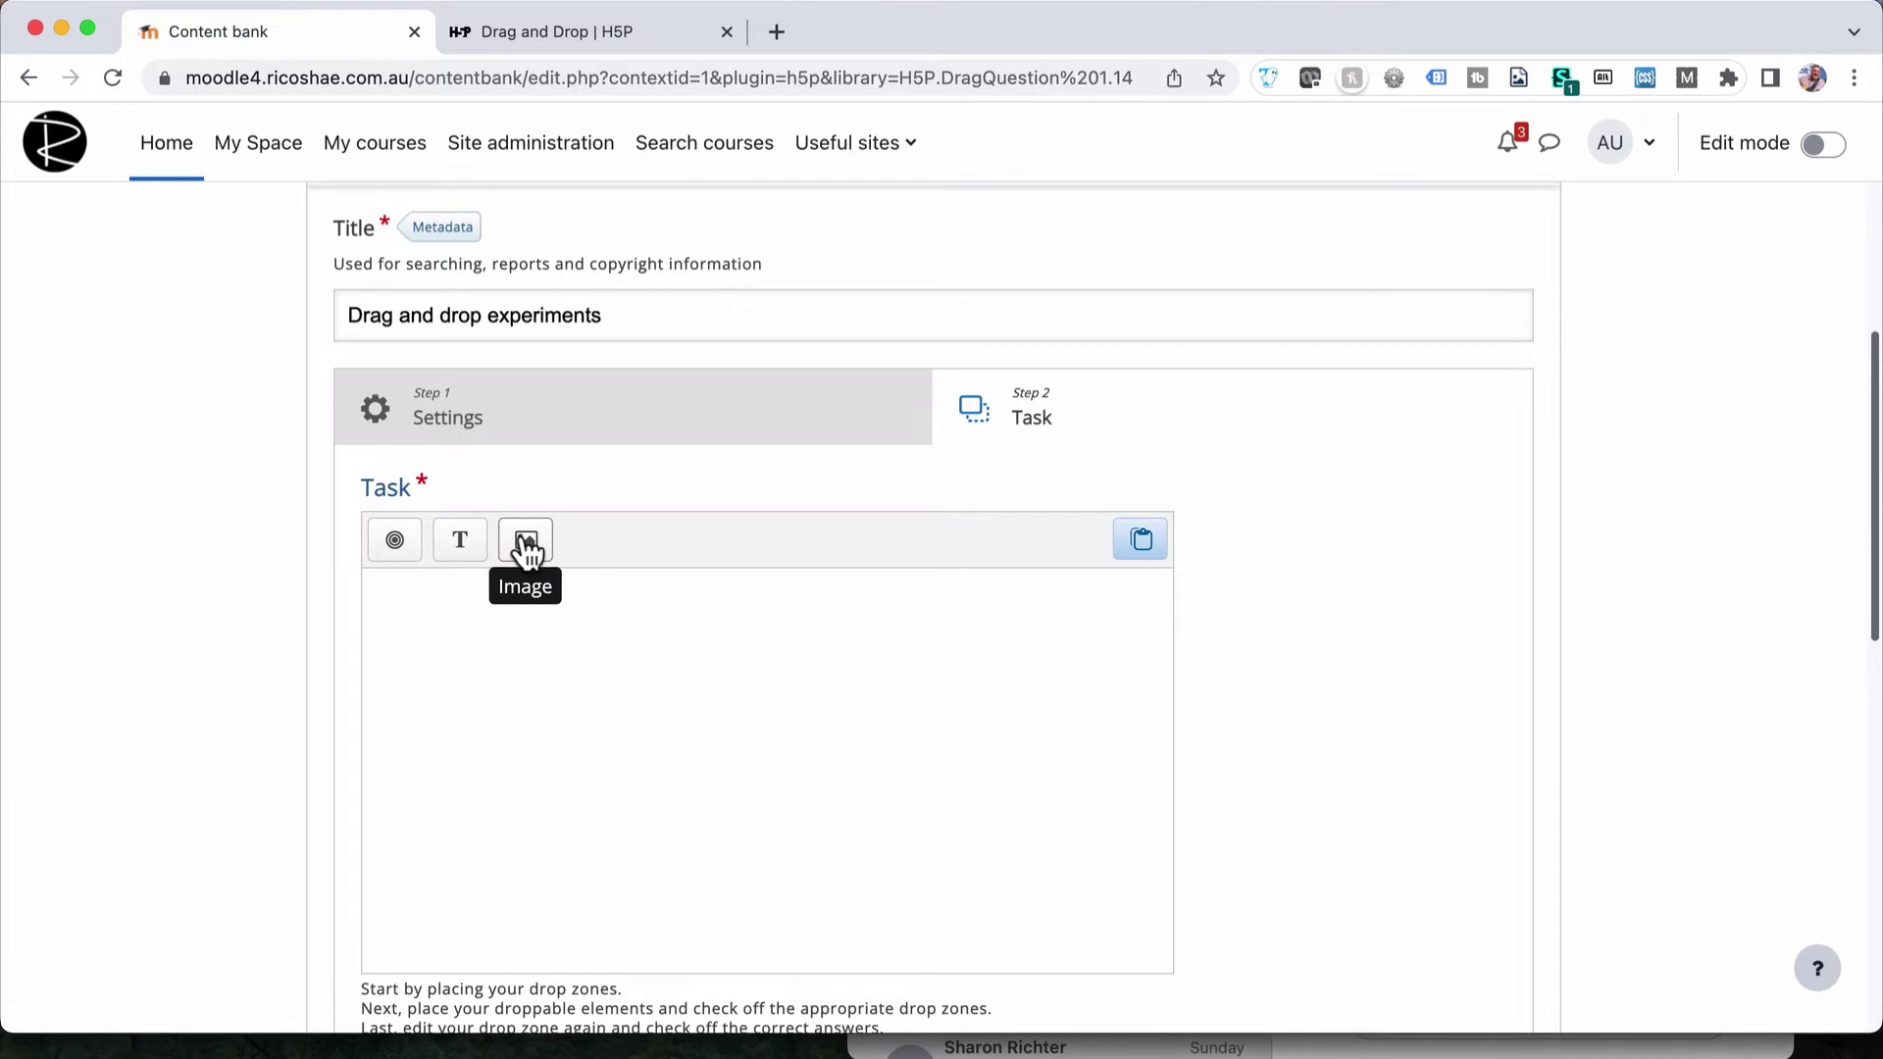
Add 'Drop zone 1' with its label shown, one element only and auto-align, placed at the top-left
click(395, 549)
click(481, 592)
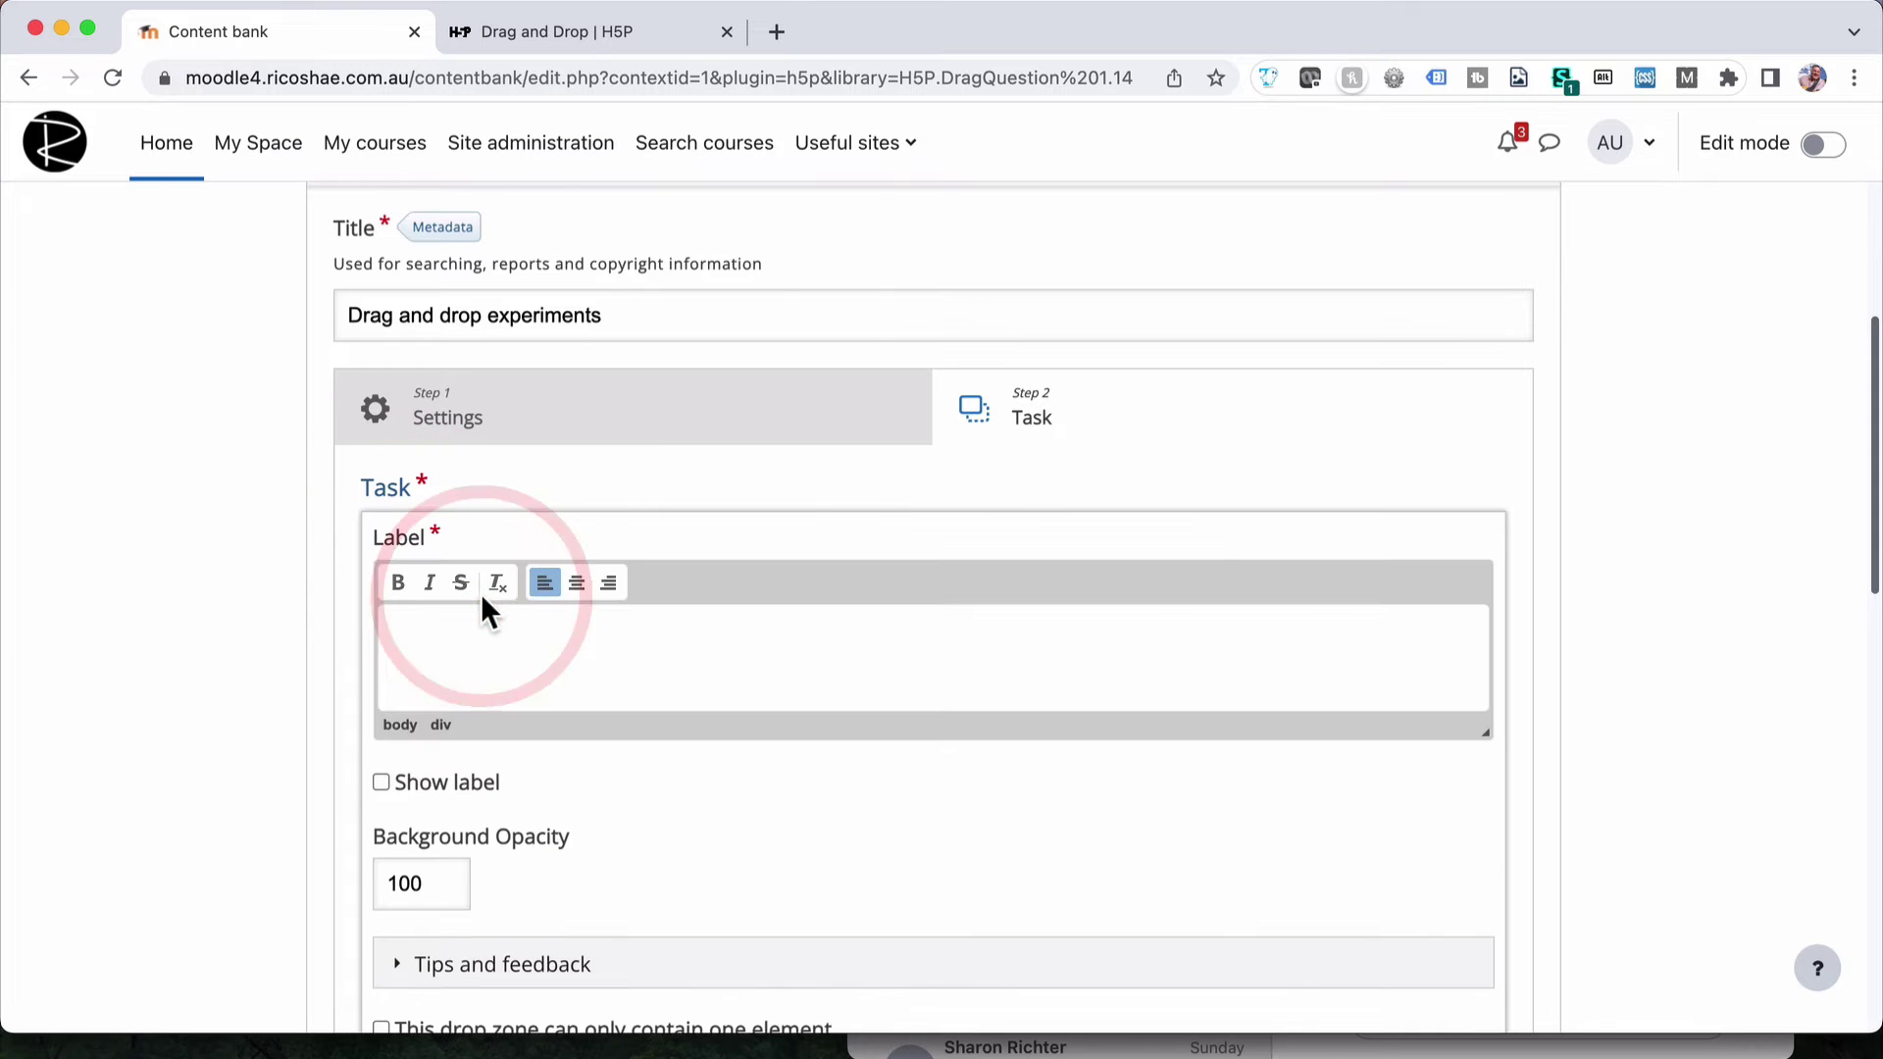
text(Drop zone 1)
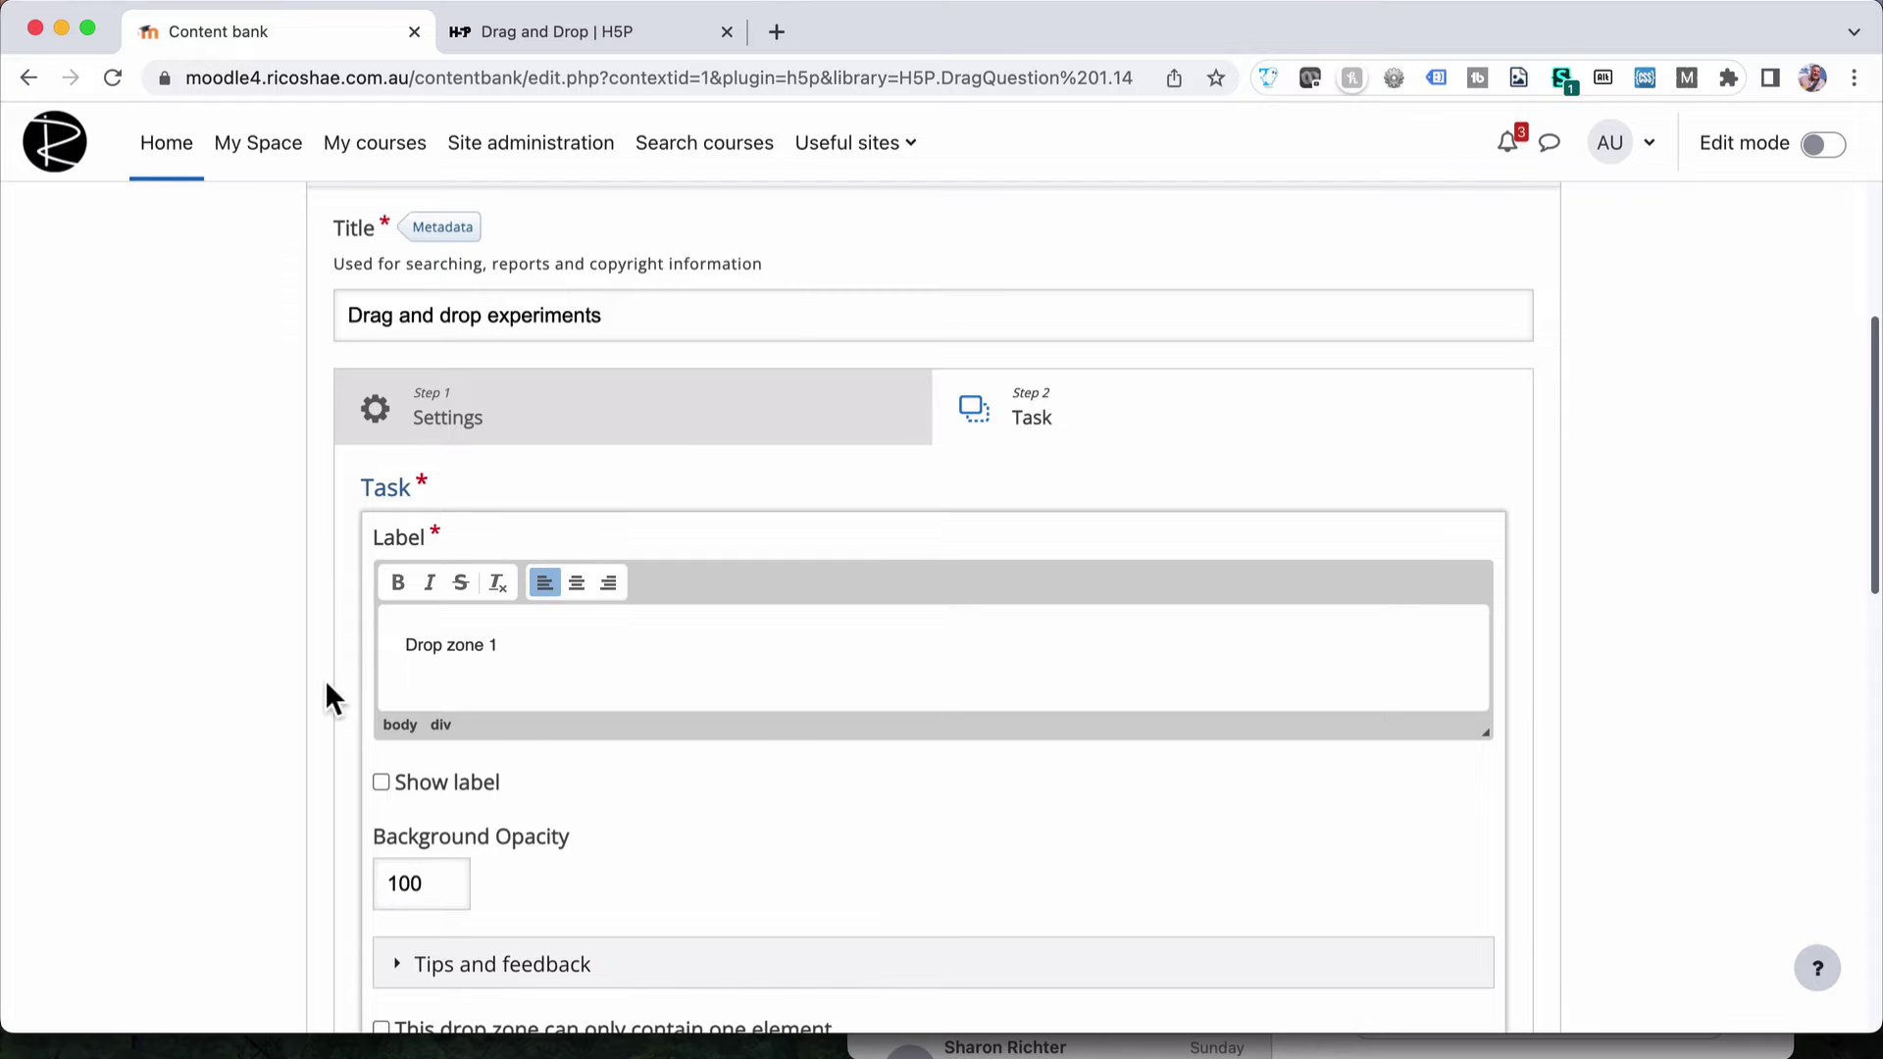
scroll(327, 683, down, 3)
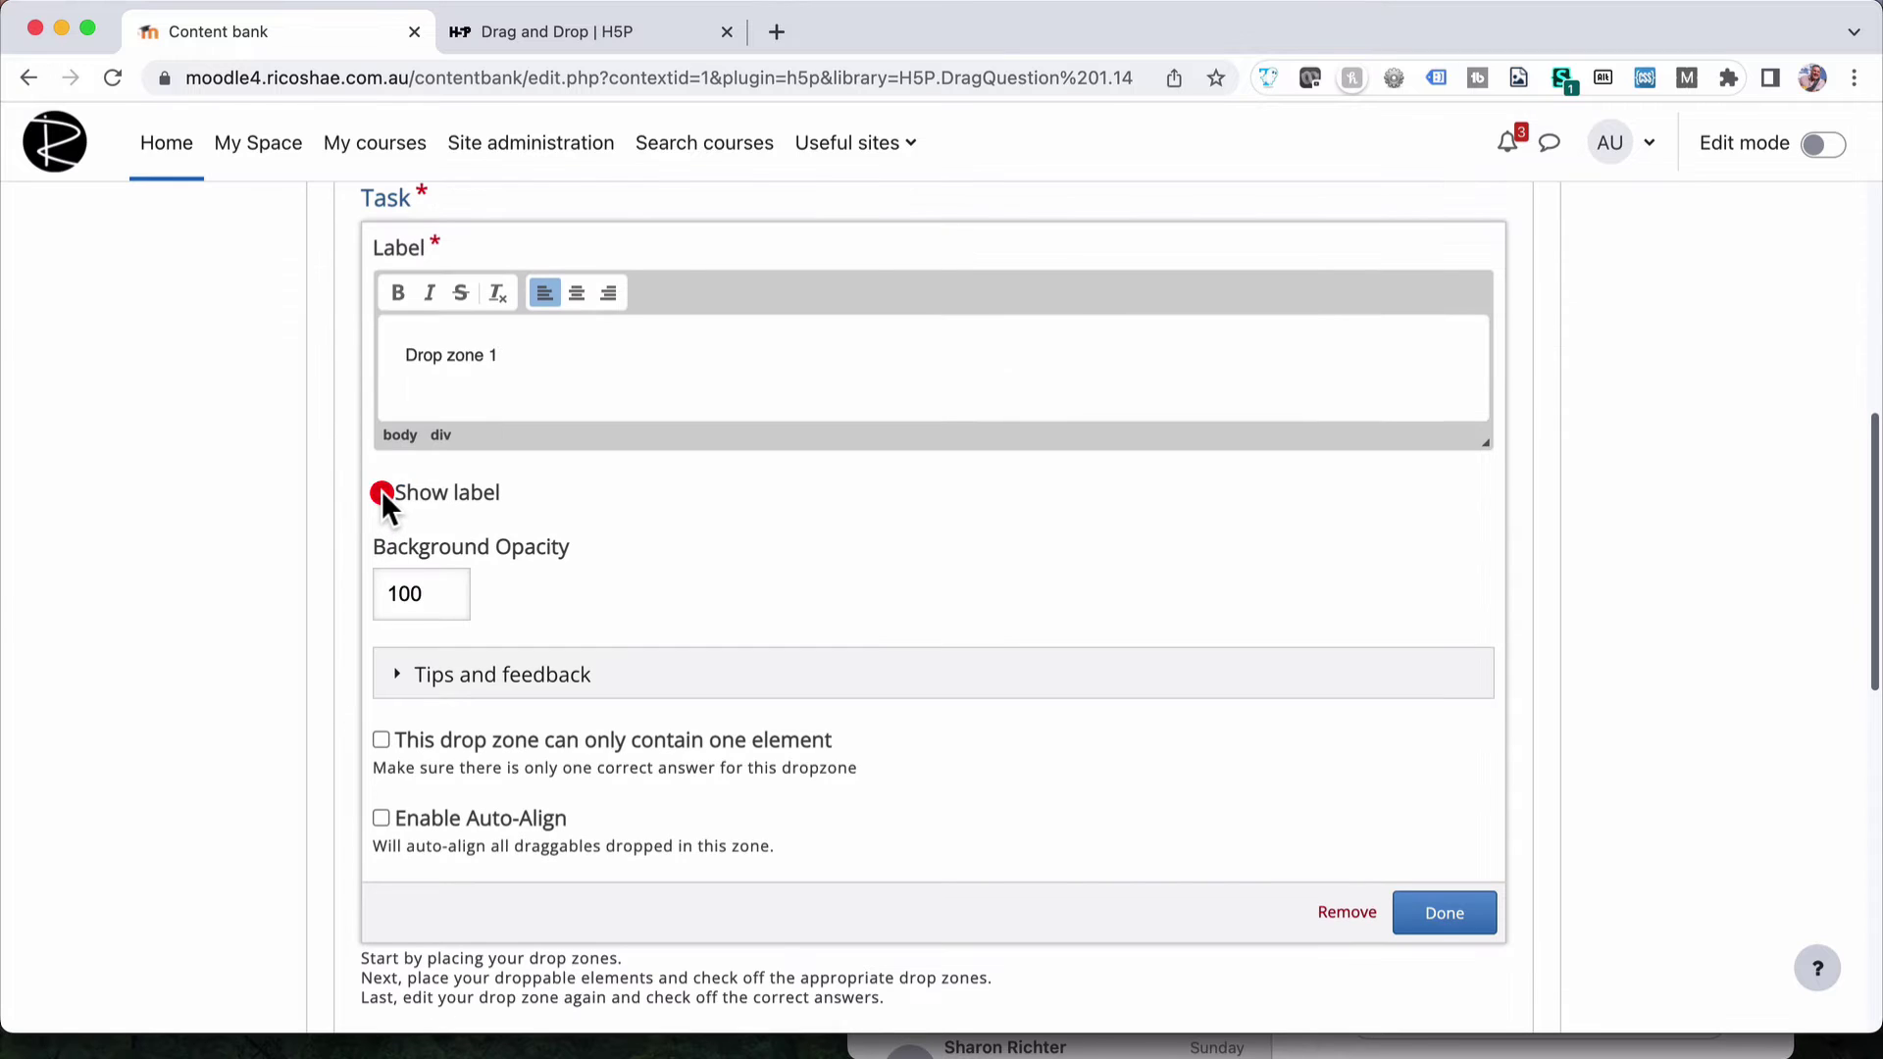
click(380, 493)
scroll(321, 692, down, 1)
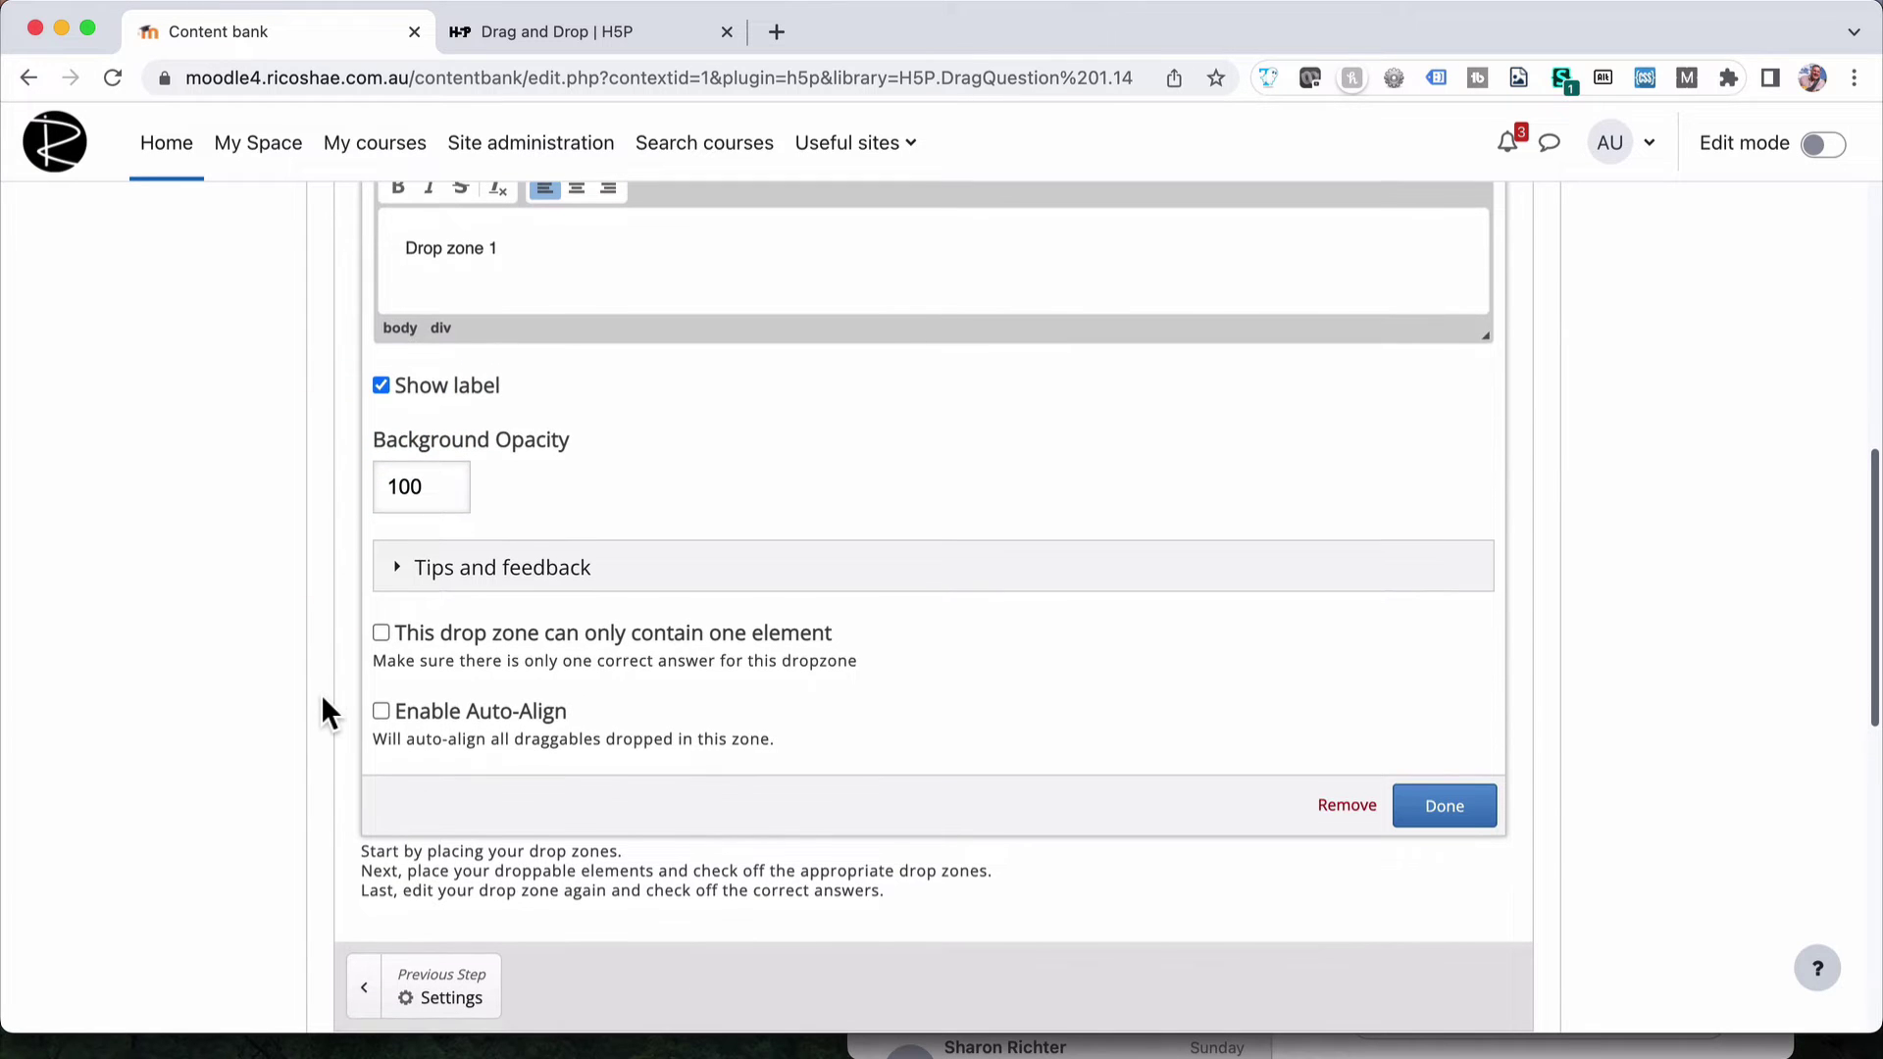
click(389, 635)
click(382, 712)
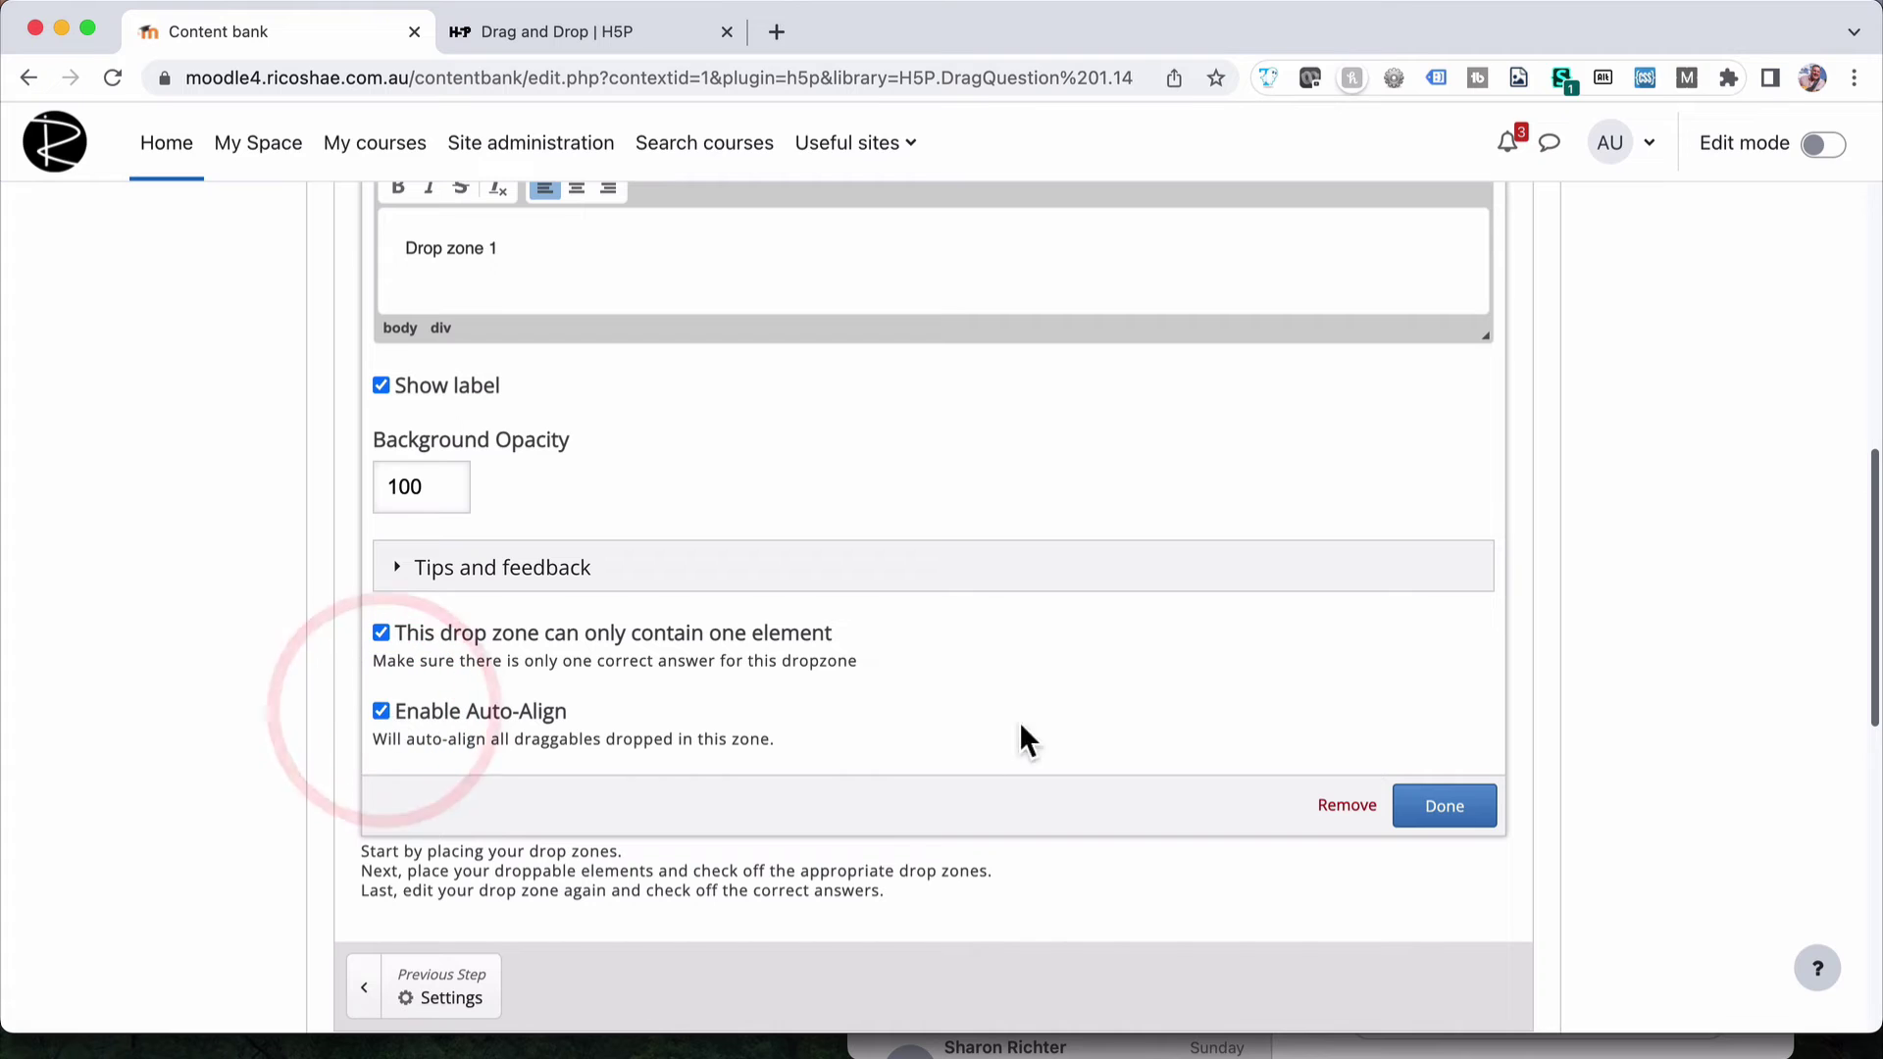
click(1441, 819)
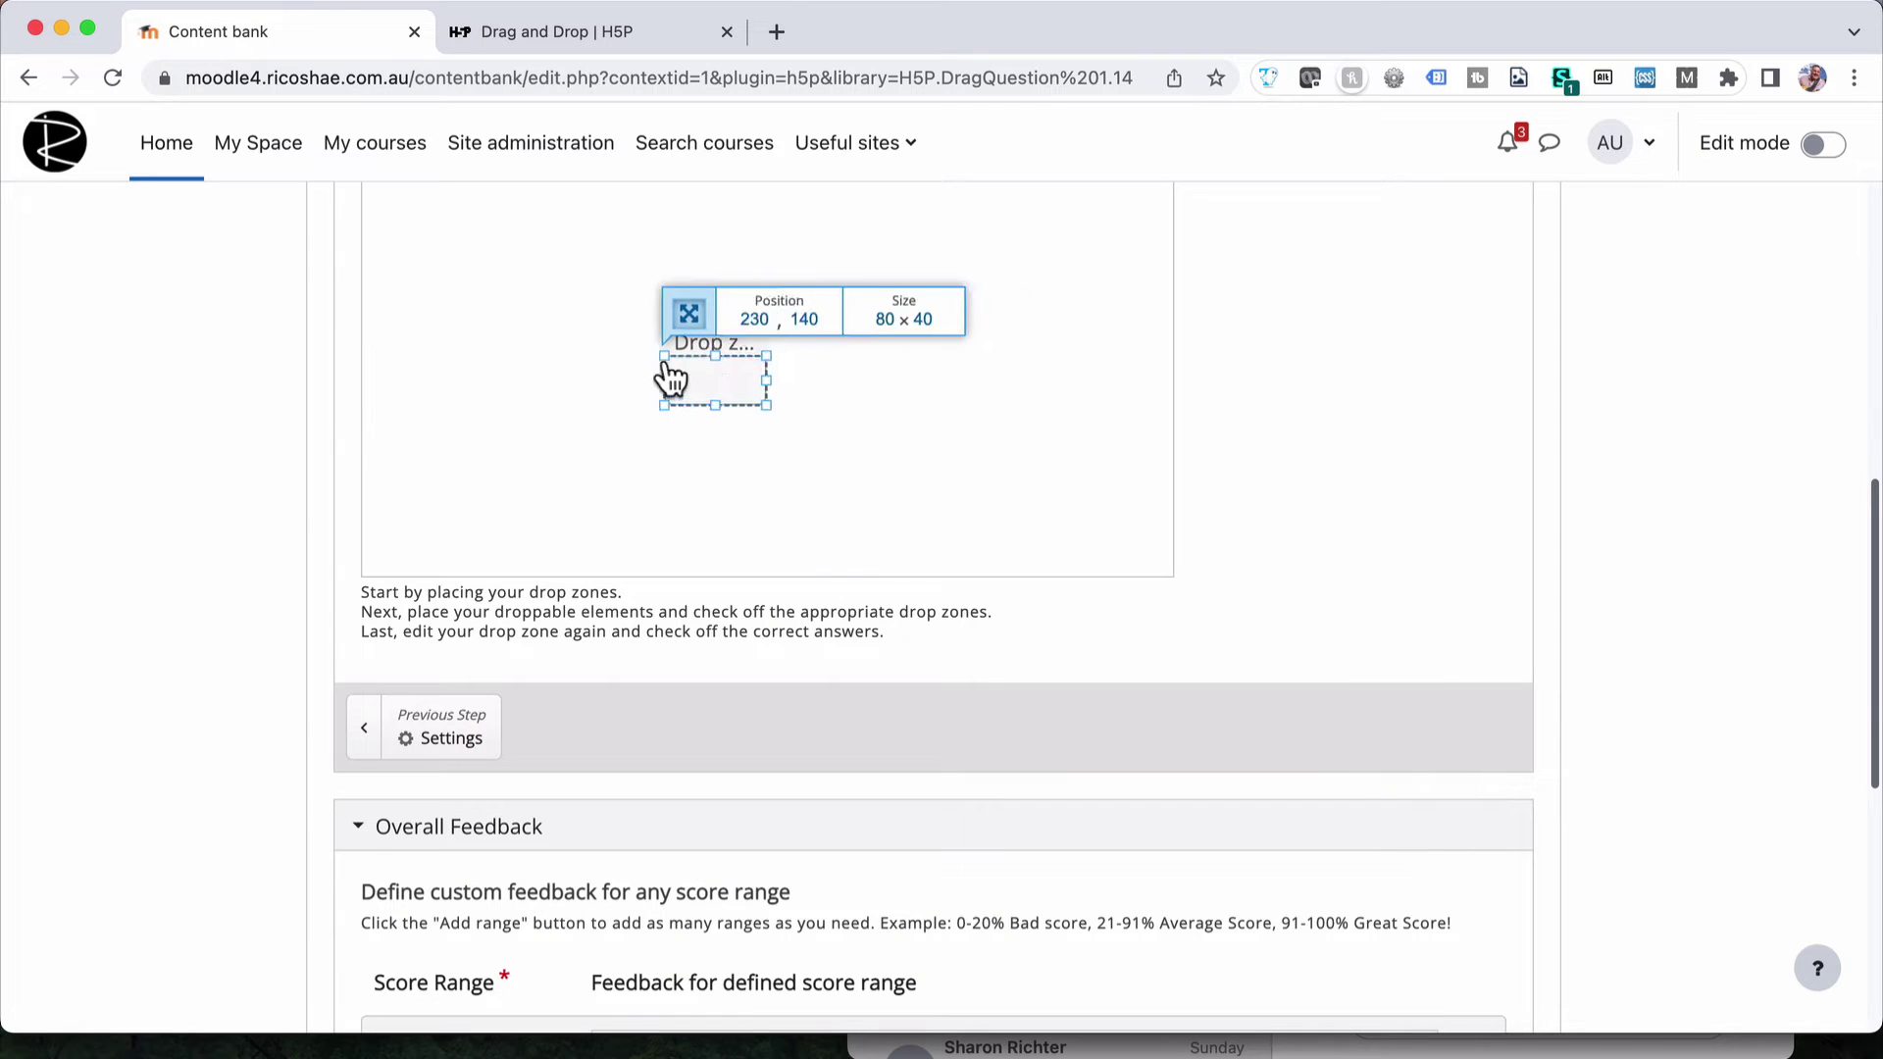
drag(631, 366, 548, 267)
scroll(548, 266, up, 3)
Copy Drop zone 1 and paste three copies, stacking each below the previous one
drag(536, 478, 523, 466)
click(500, 396)
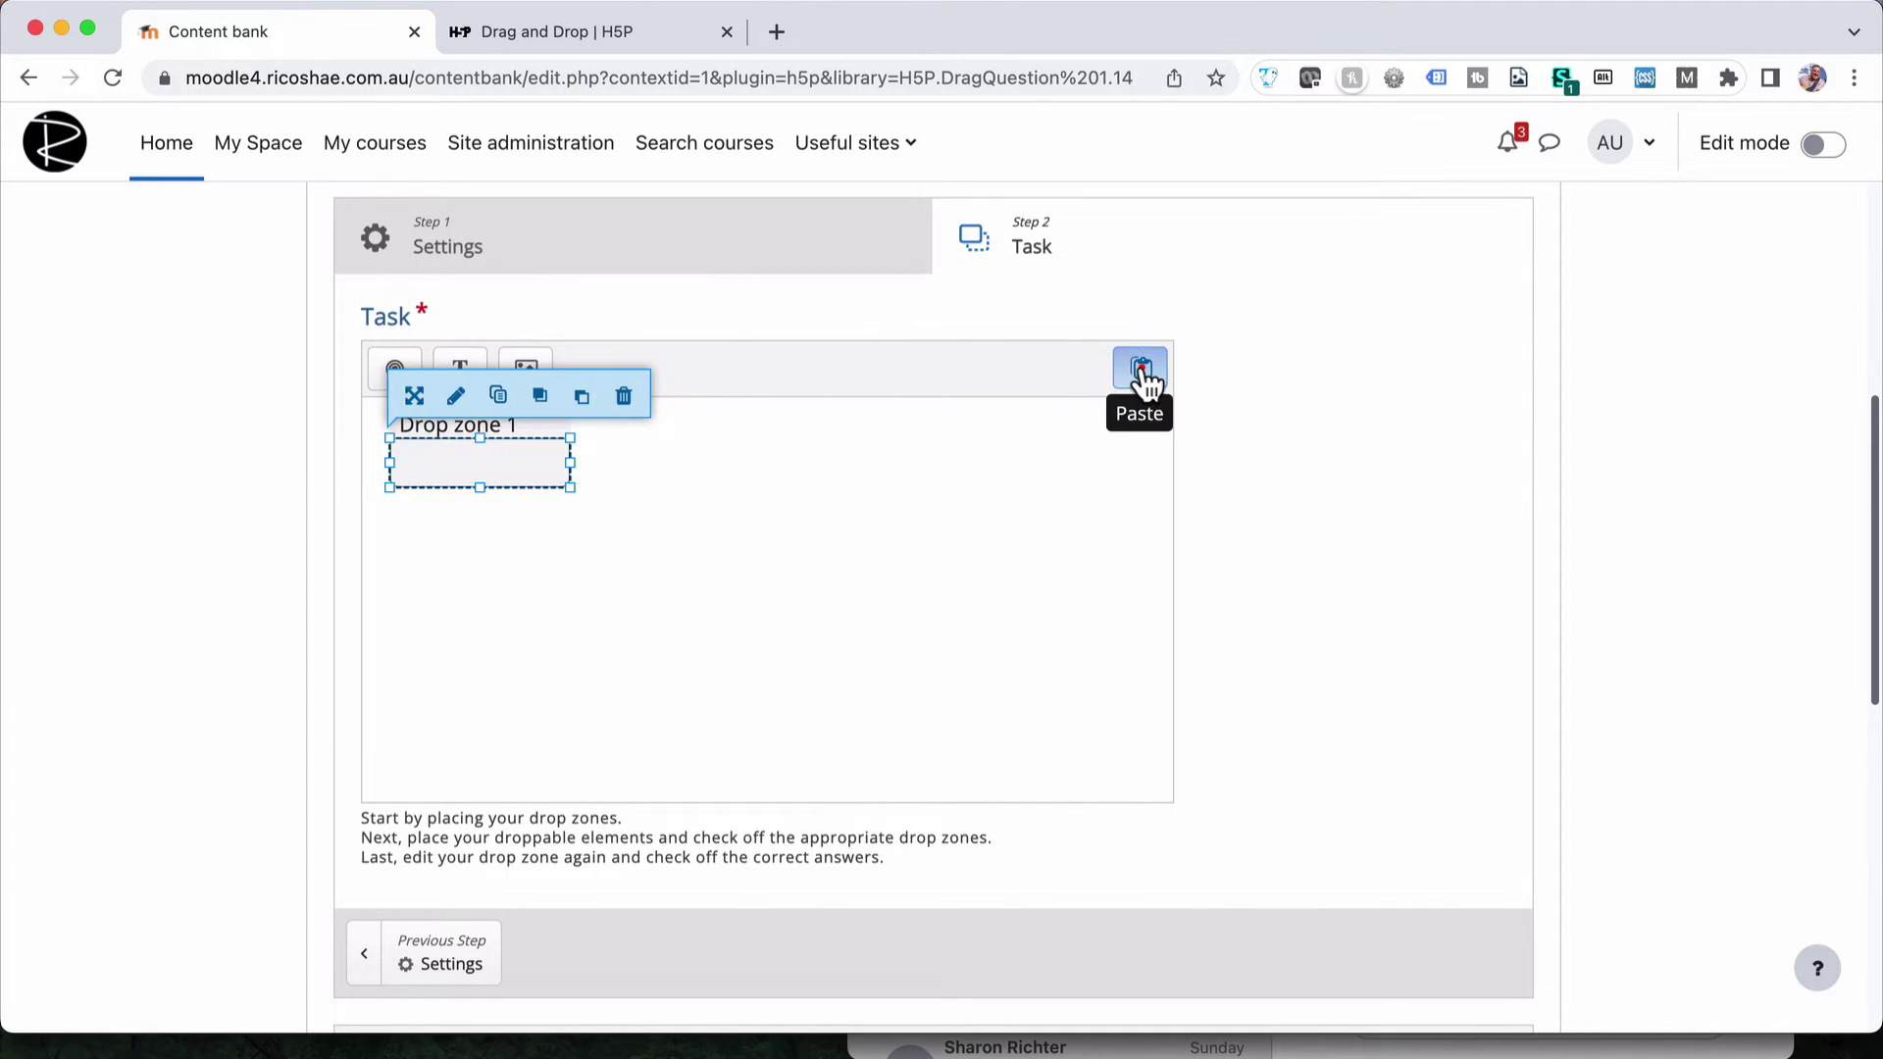
click(1139, 369)
drag(833, 600, 544, 565)
click(1135, 368)
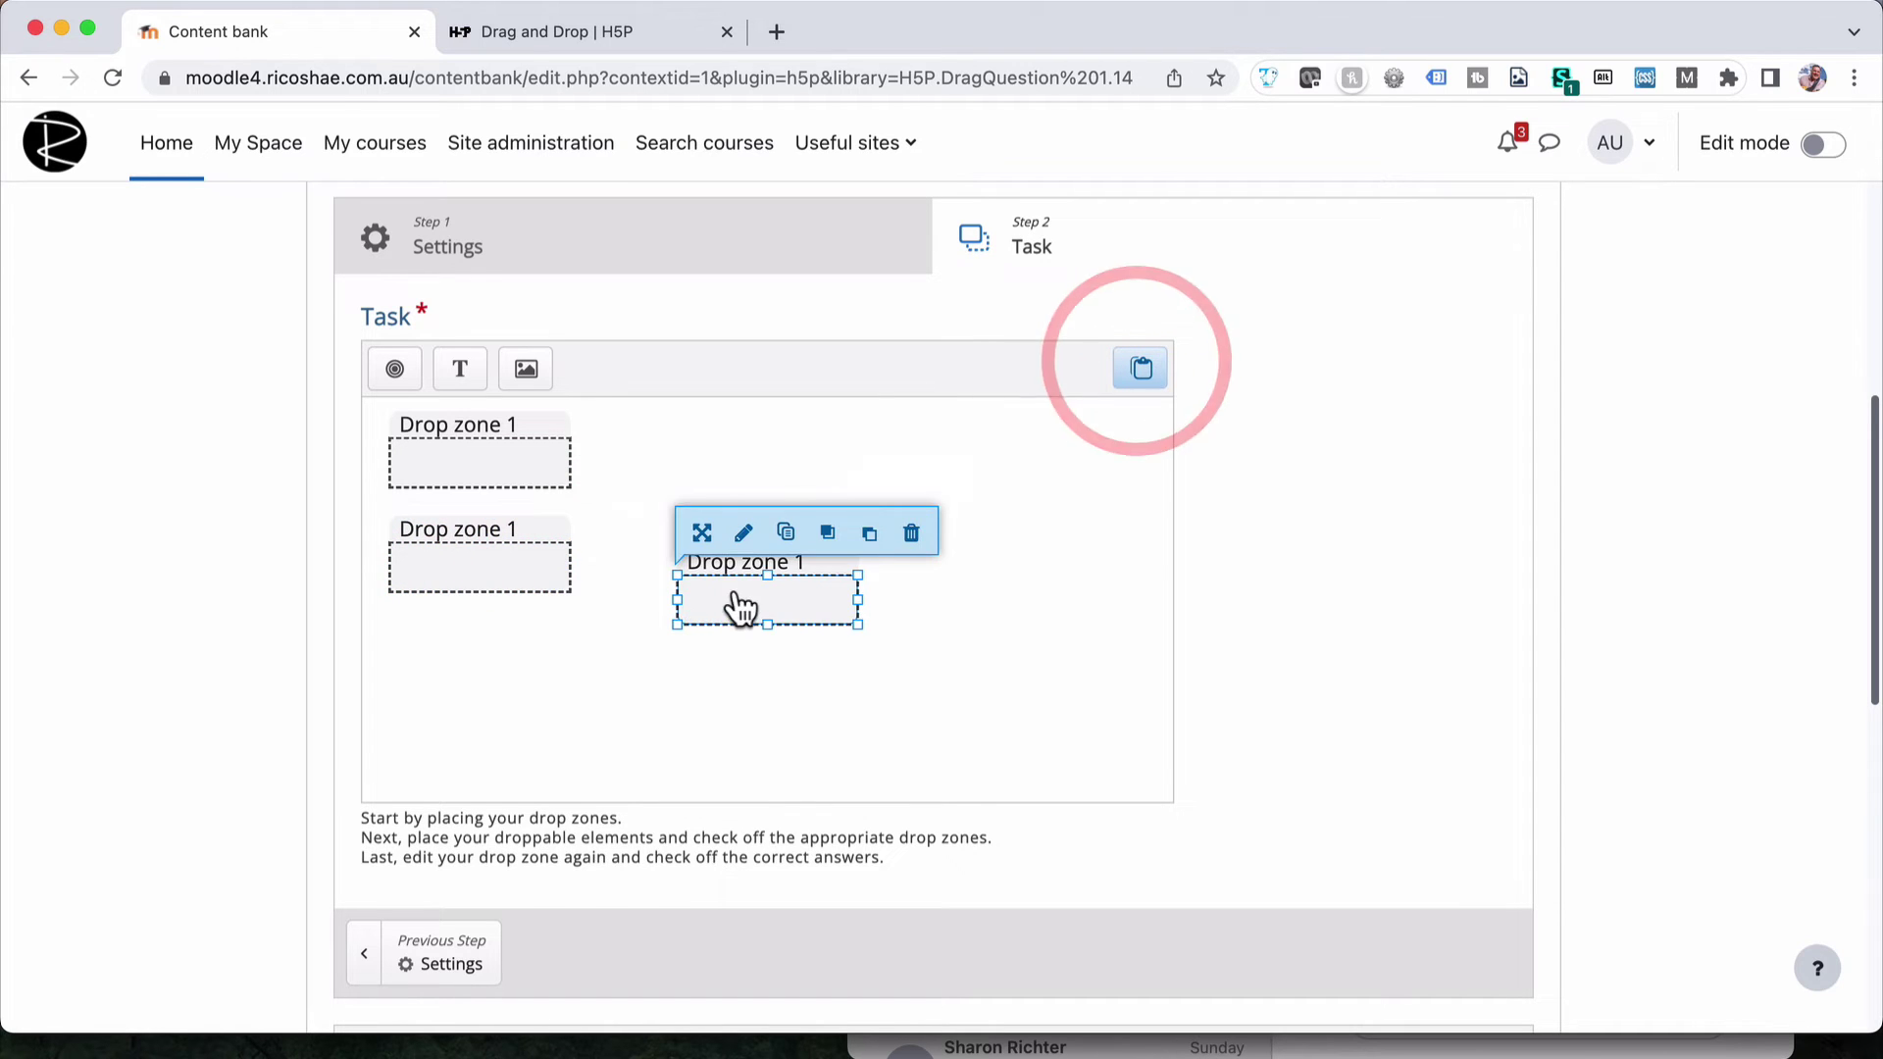
drag(740, 614, 450, 685)
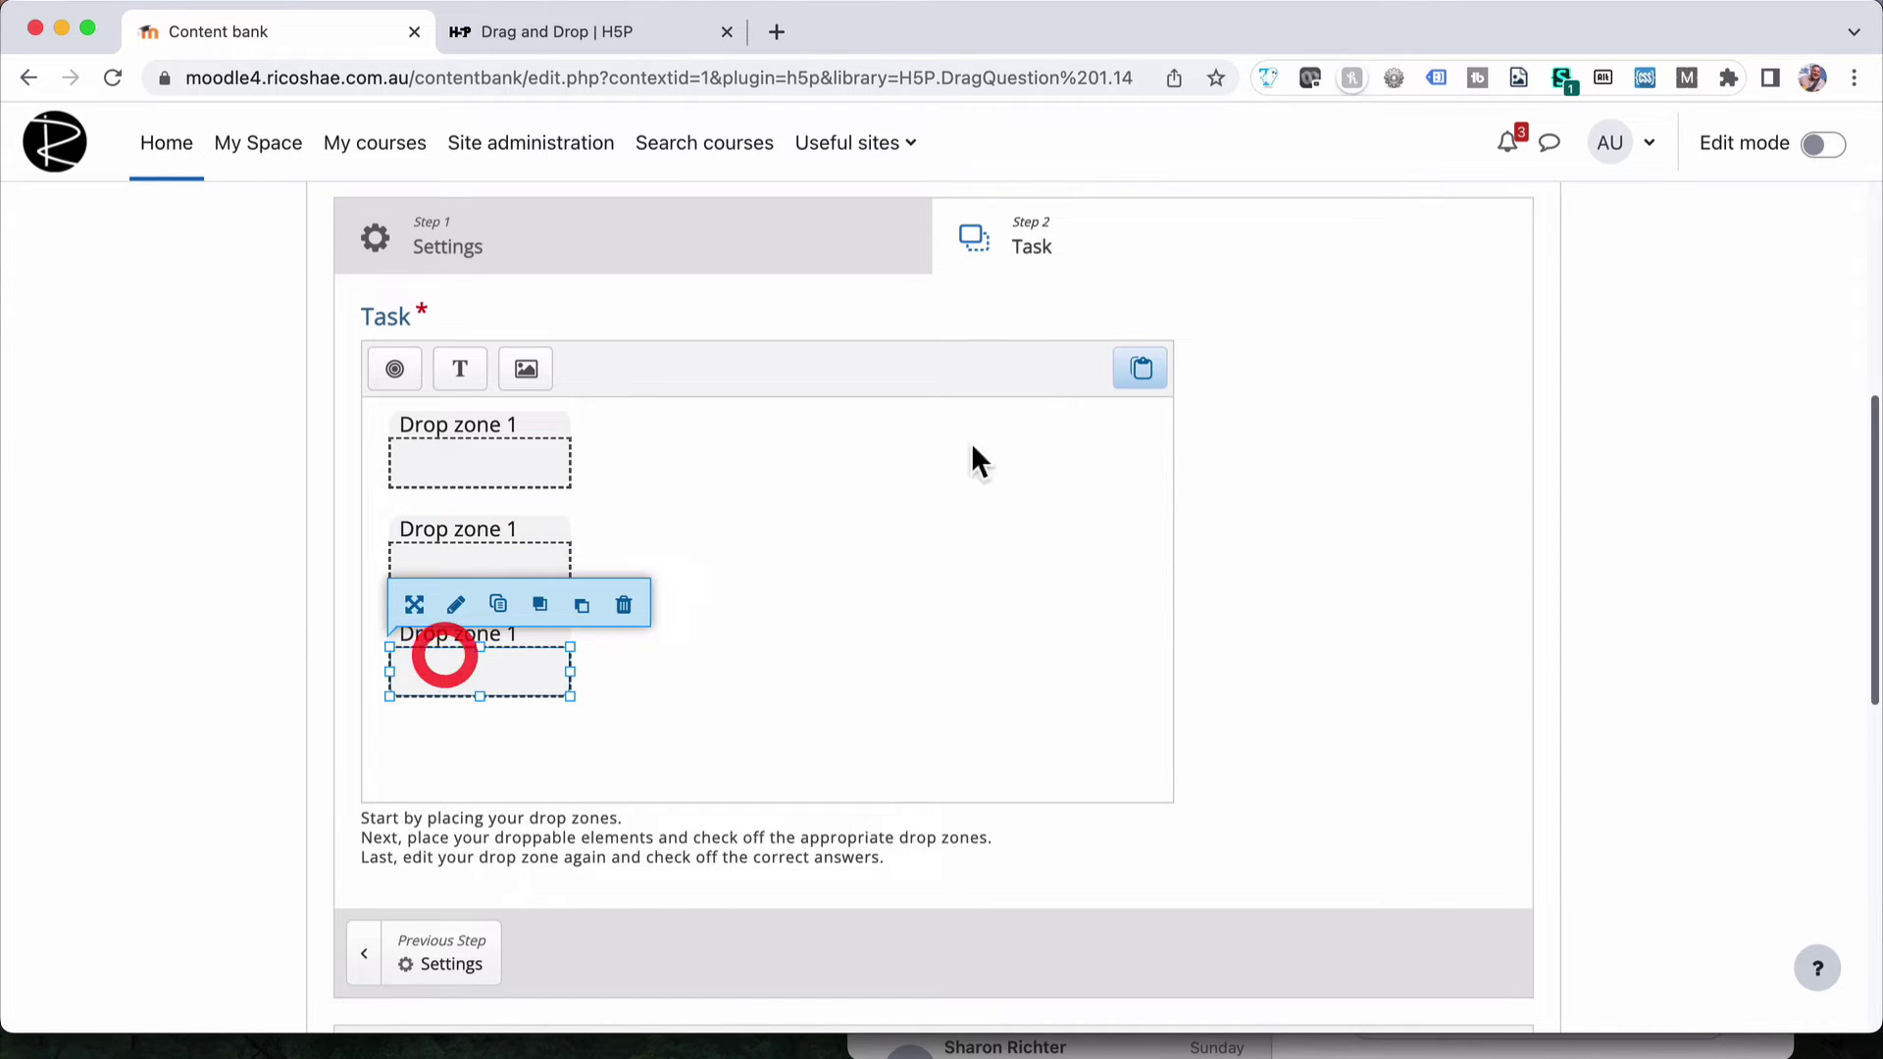
click(1140, 369)
drag(779, 632, 505, 782)
Rename the second drop zone to 'Drop zone 2'
click(475, 550)
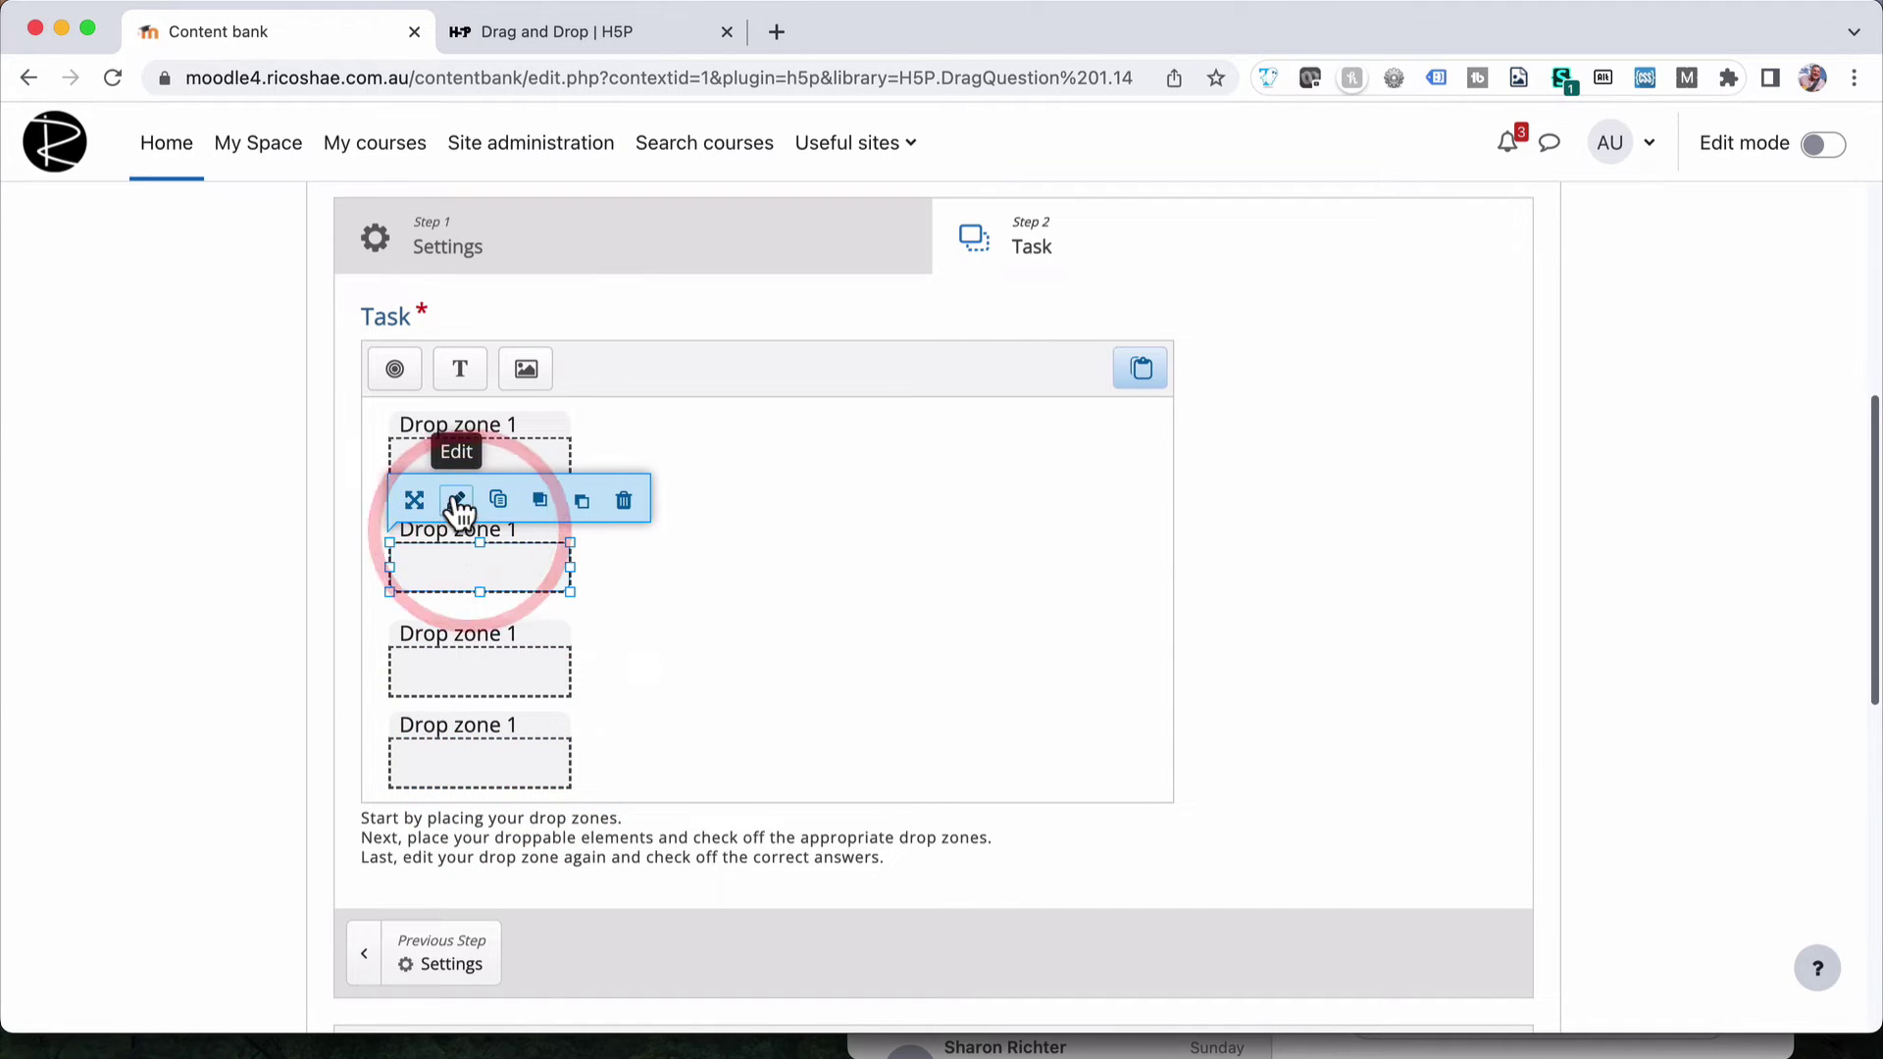
click(456, 501)
click(534, 420)
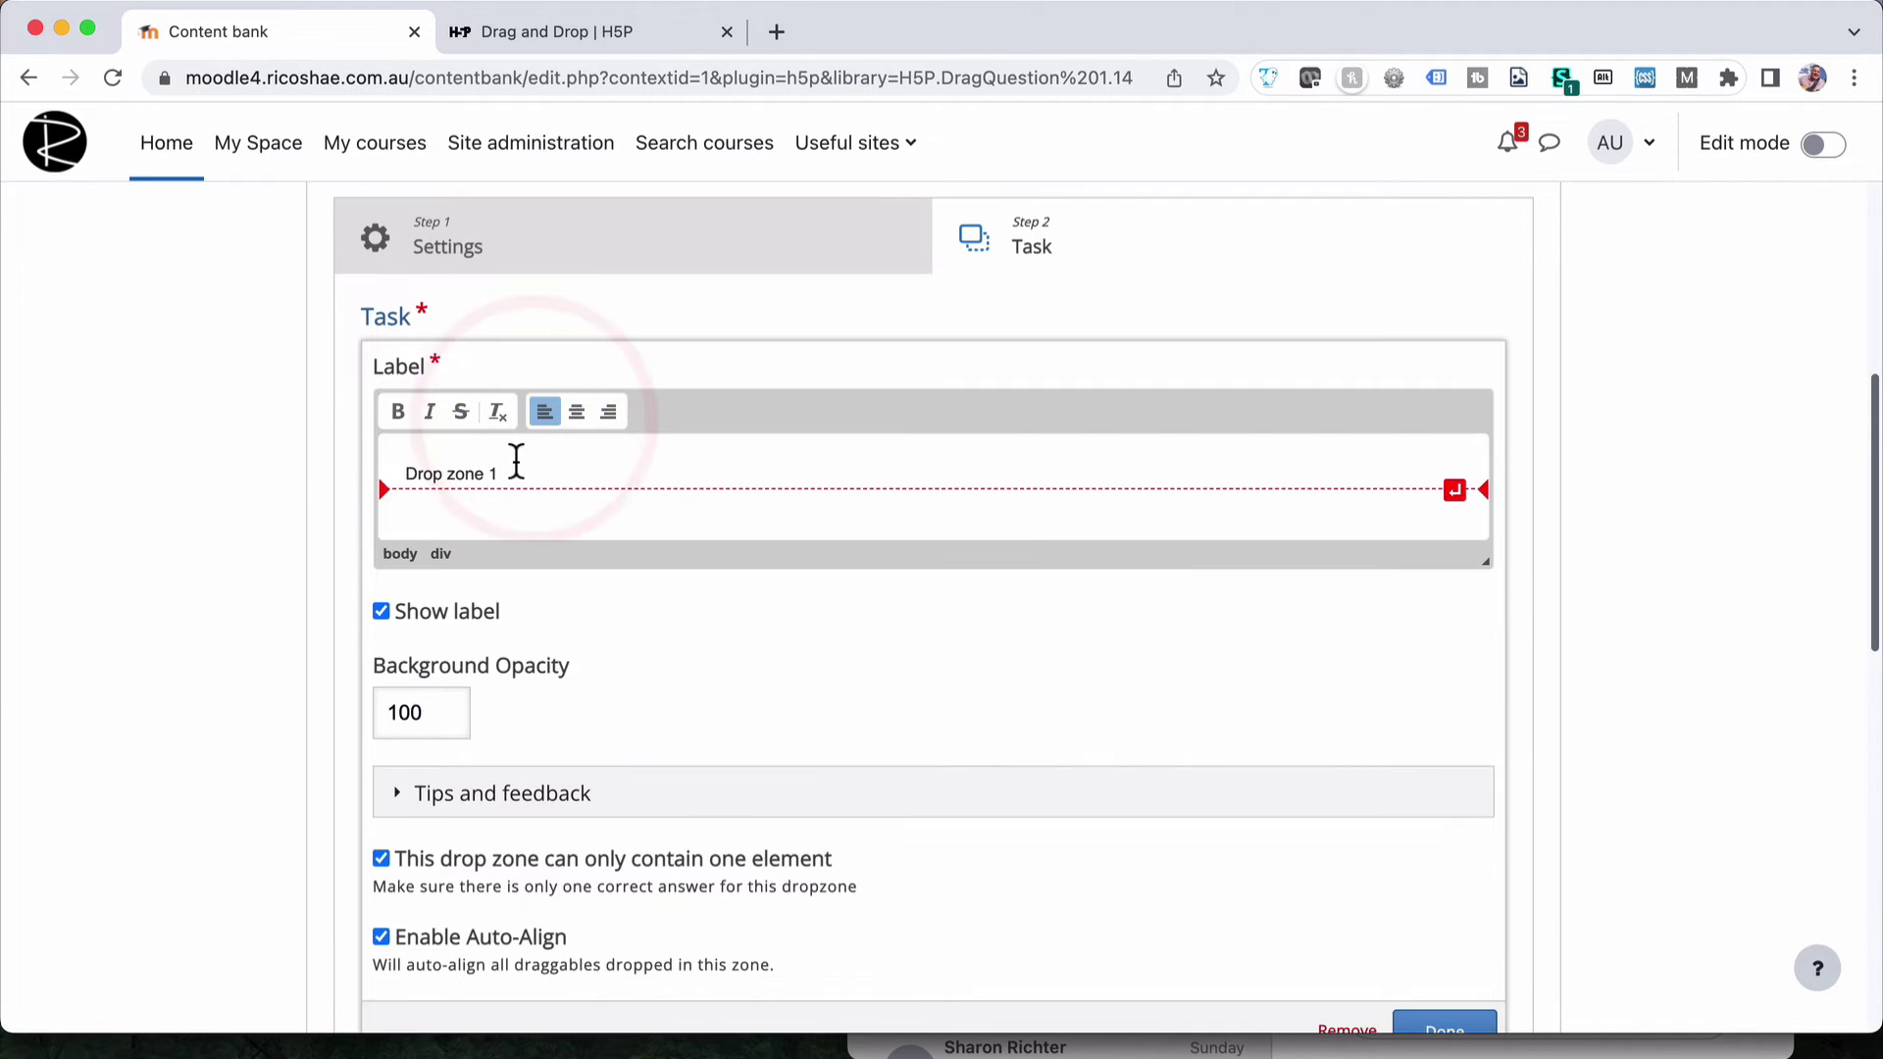
click(506, 474)
key(BackSpace)
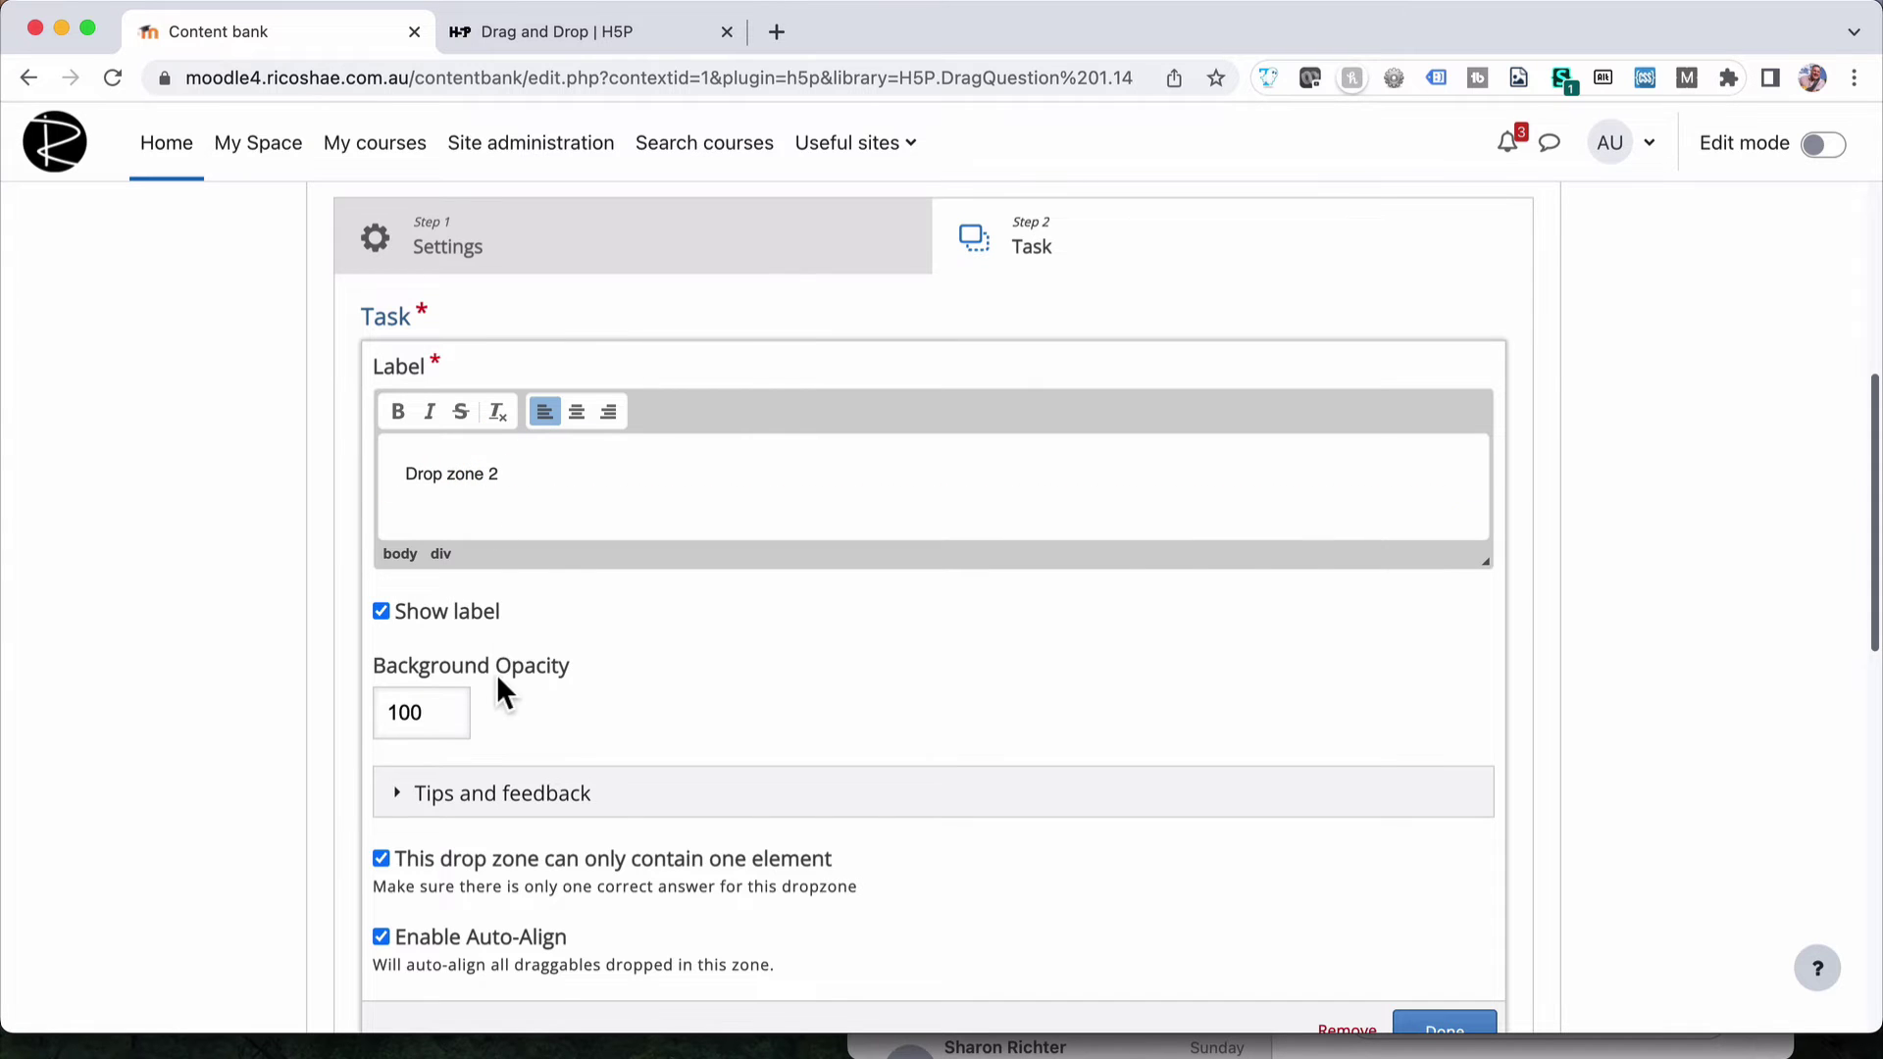
scroll(496, 685, down, 5)
click(1468, 674)
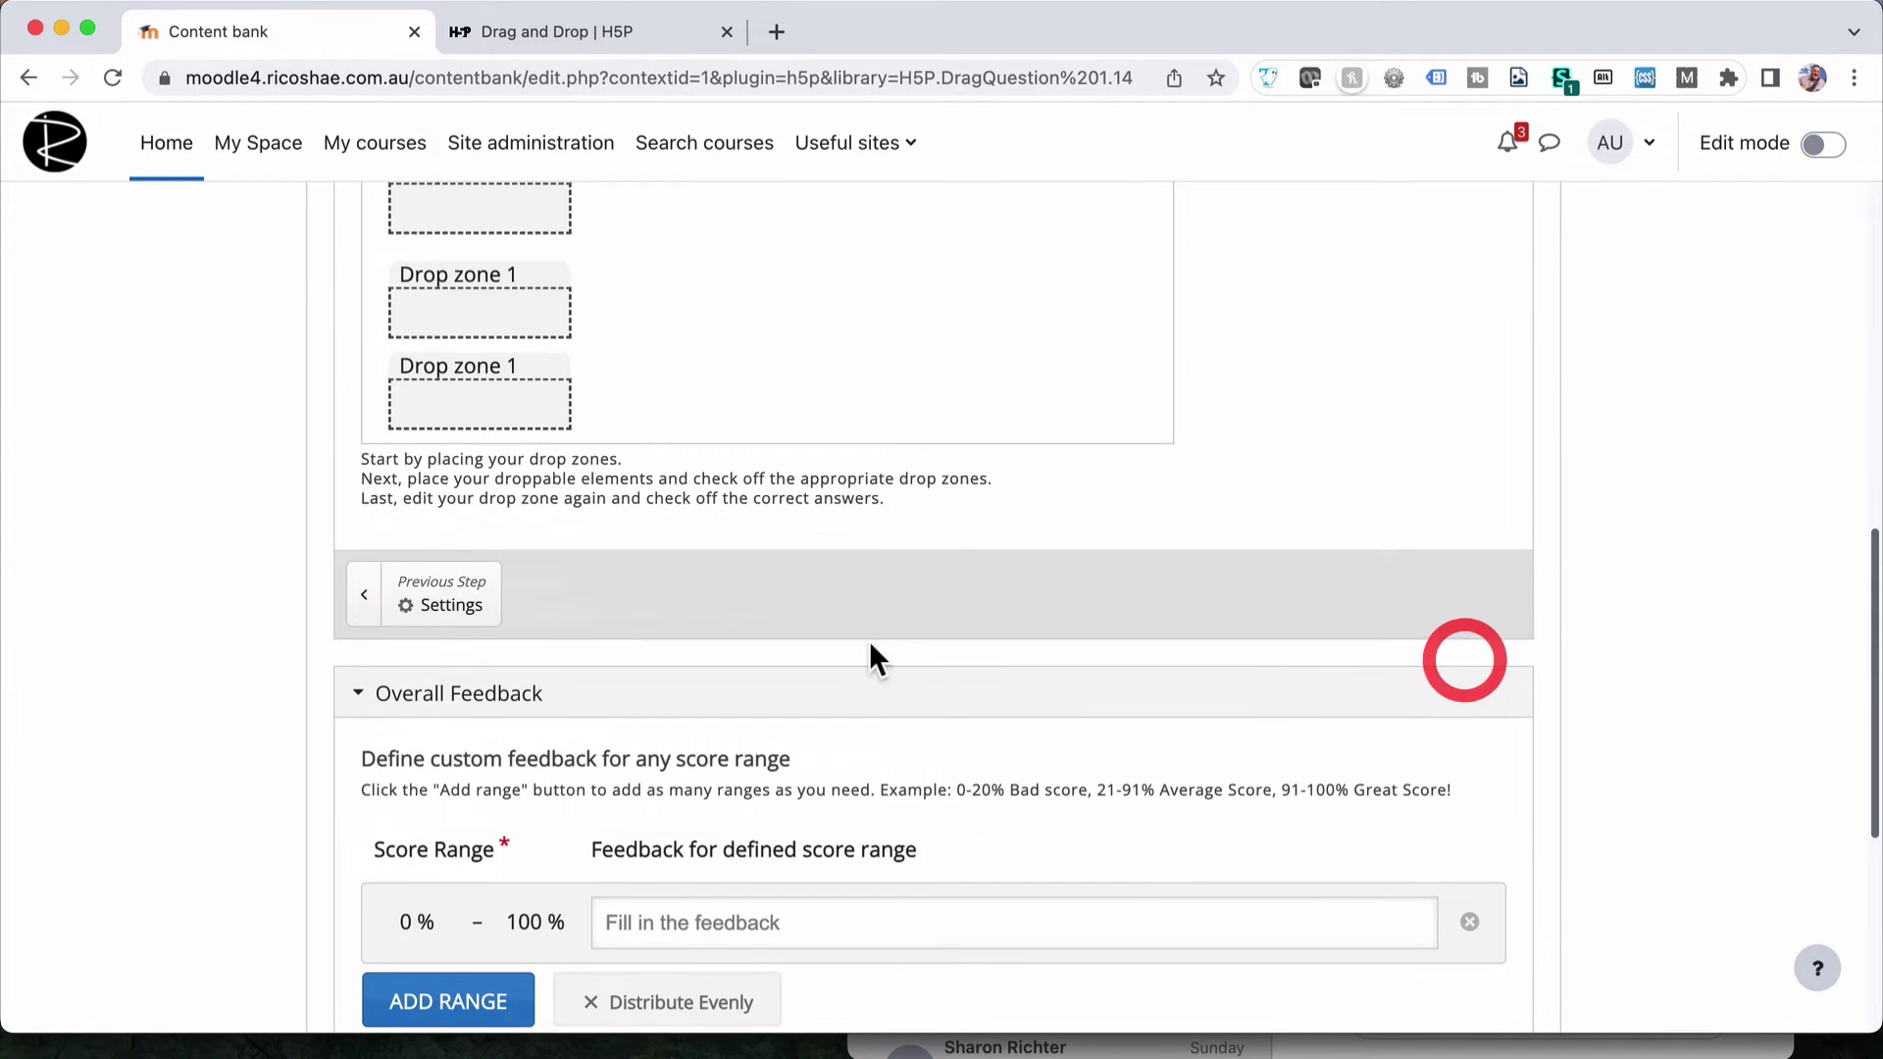
Rename the third drop zone to 'Drop zone 3'
click(492, 304)
click(456, 247)
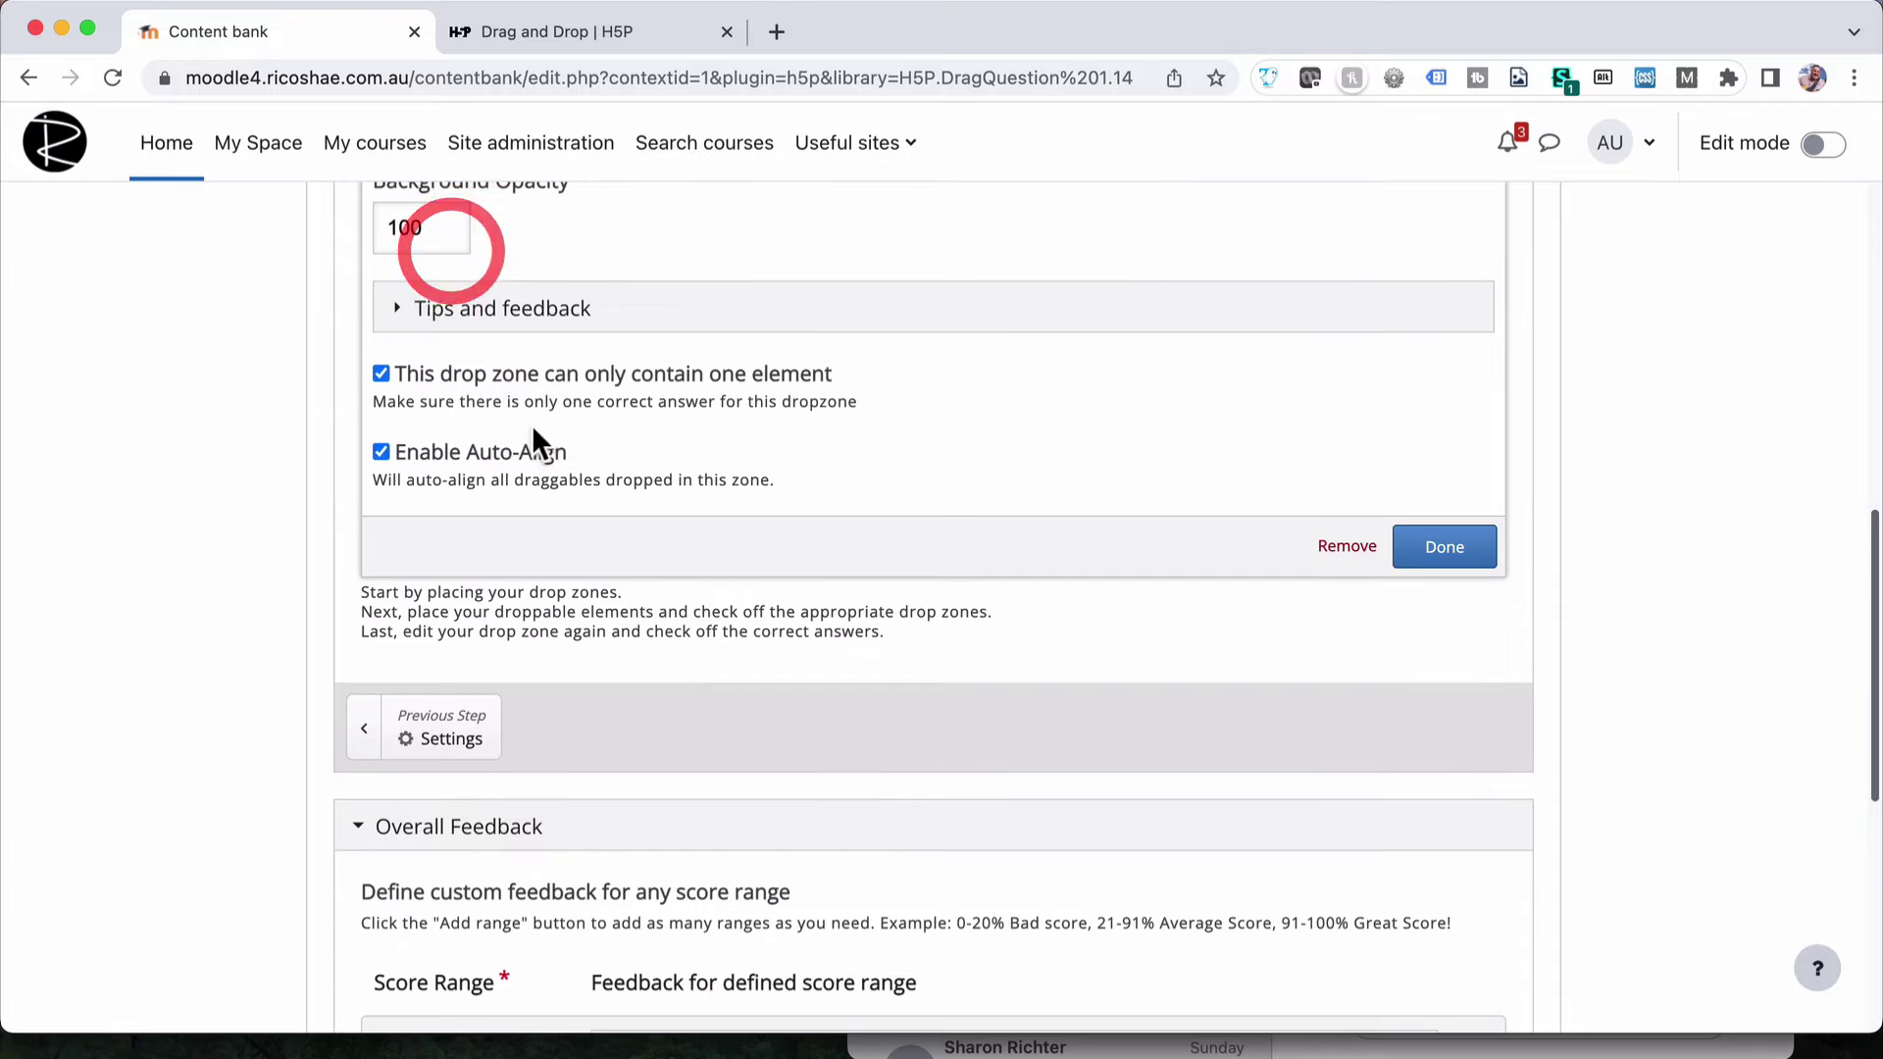
scroll(504, 433, up, 5)
click(526, 422)
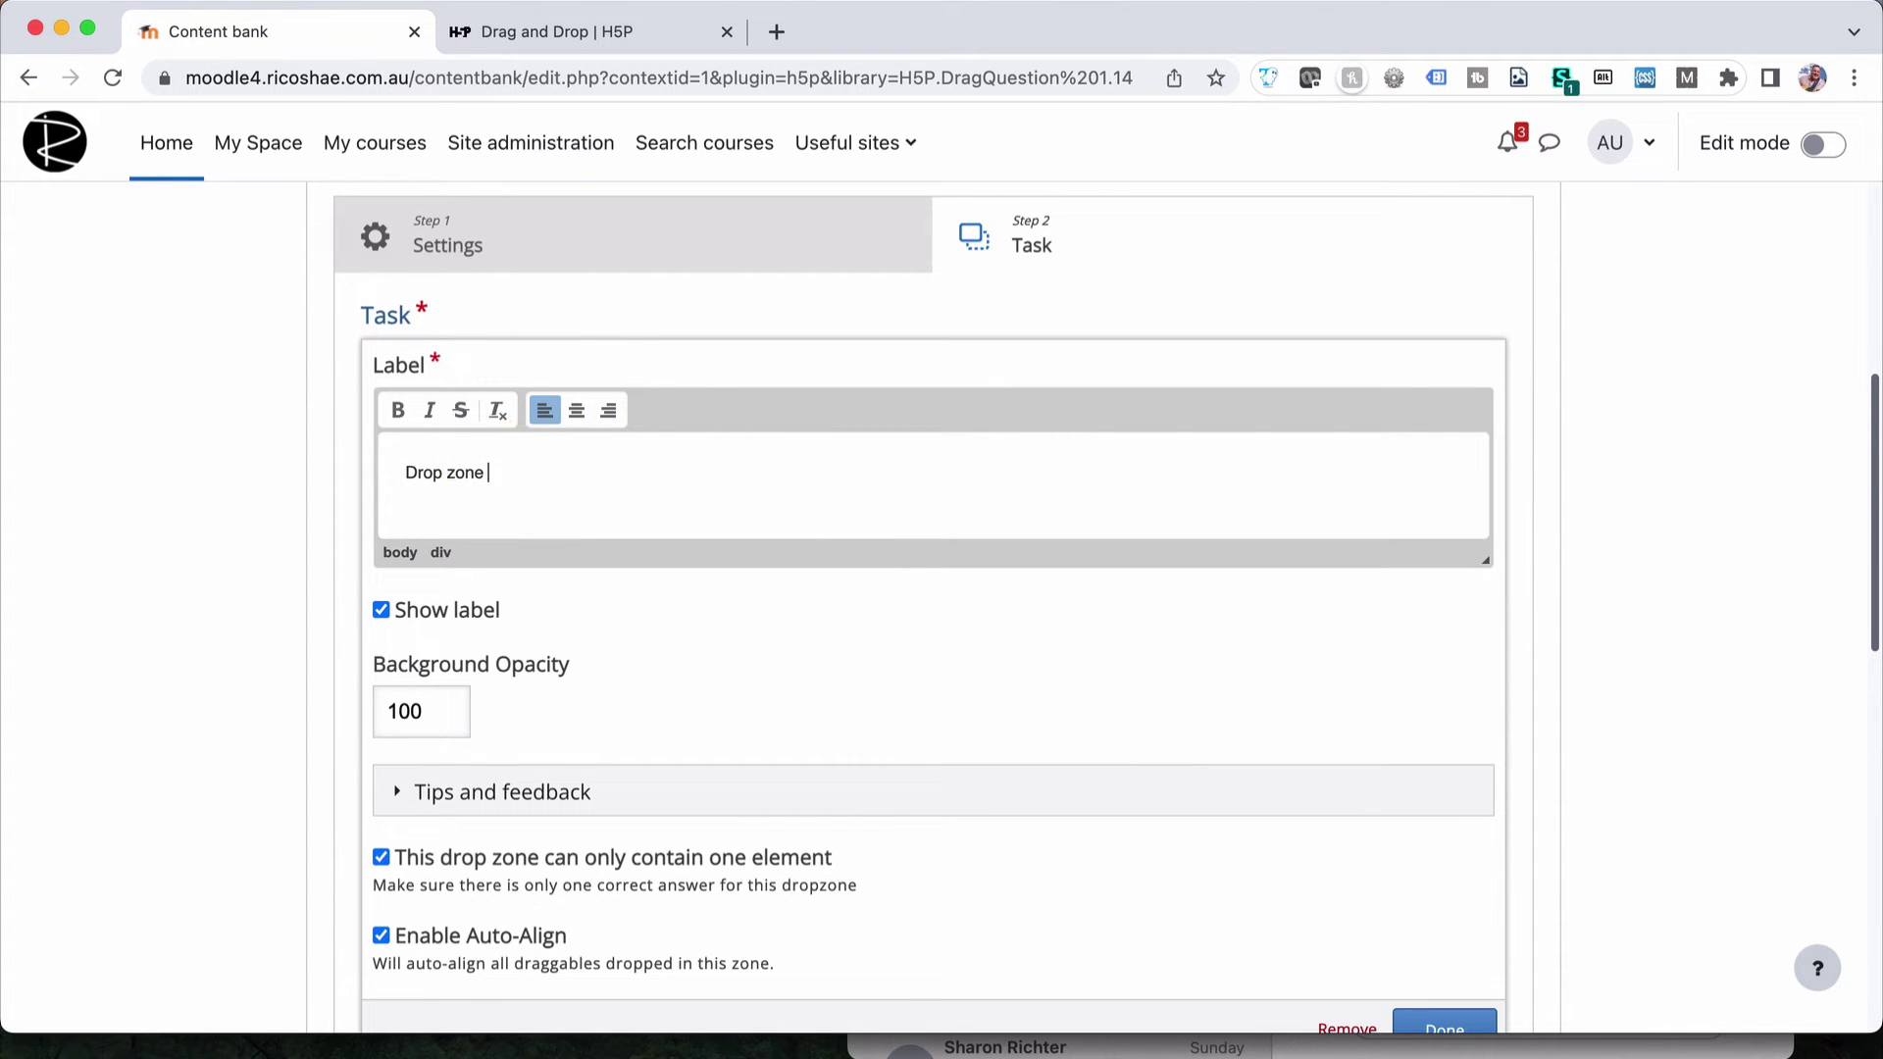
click(1431, 1025)
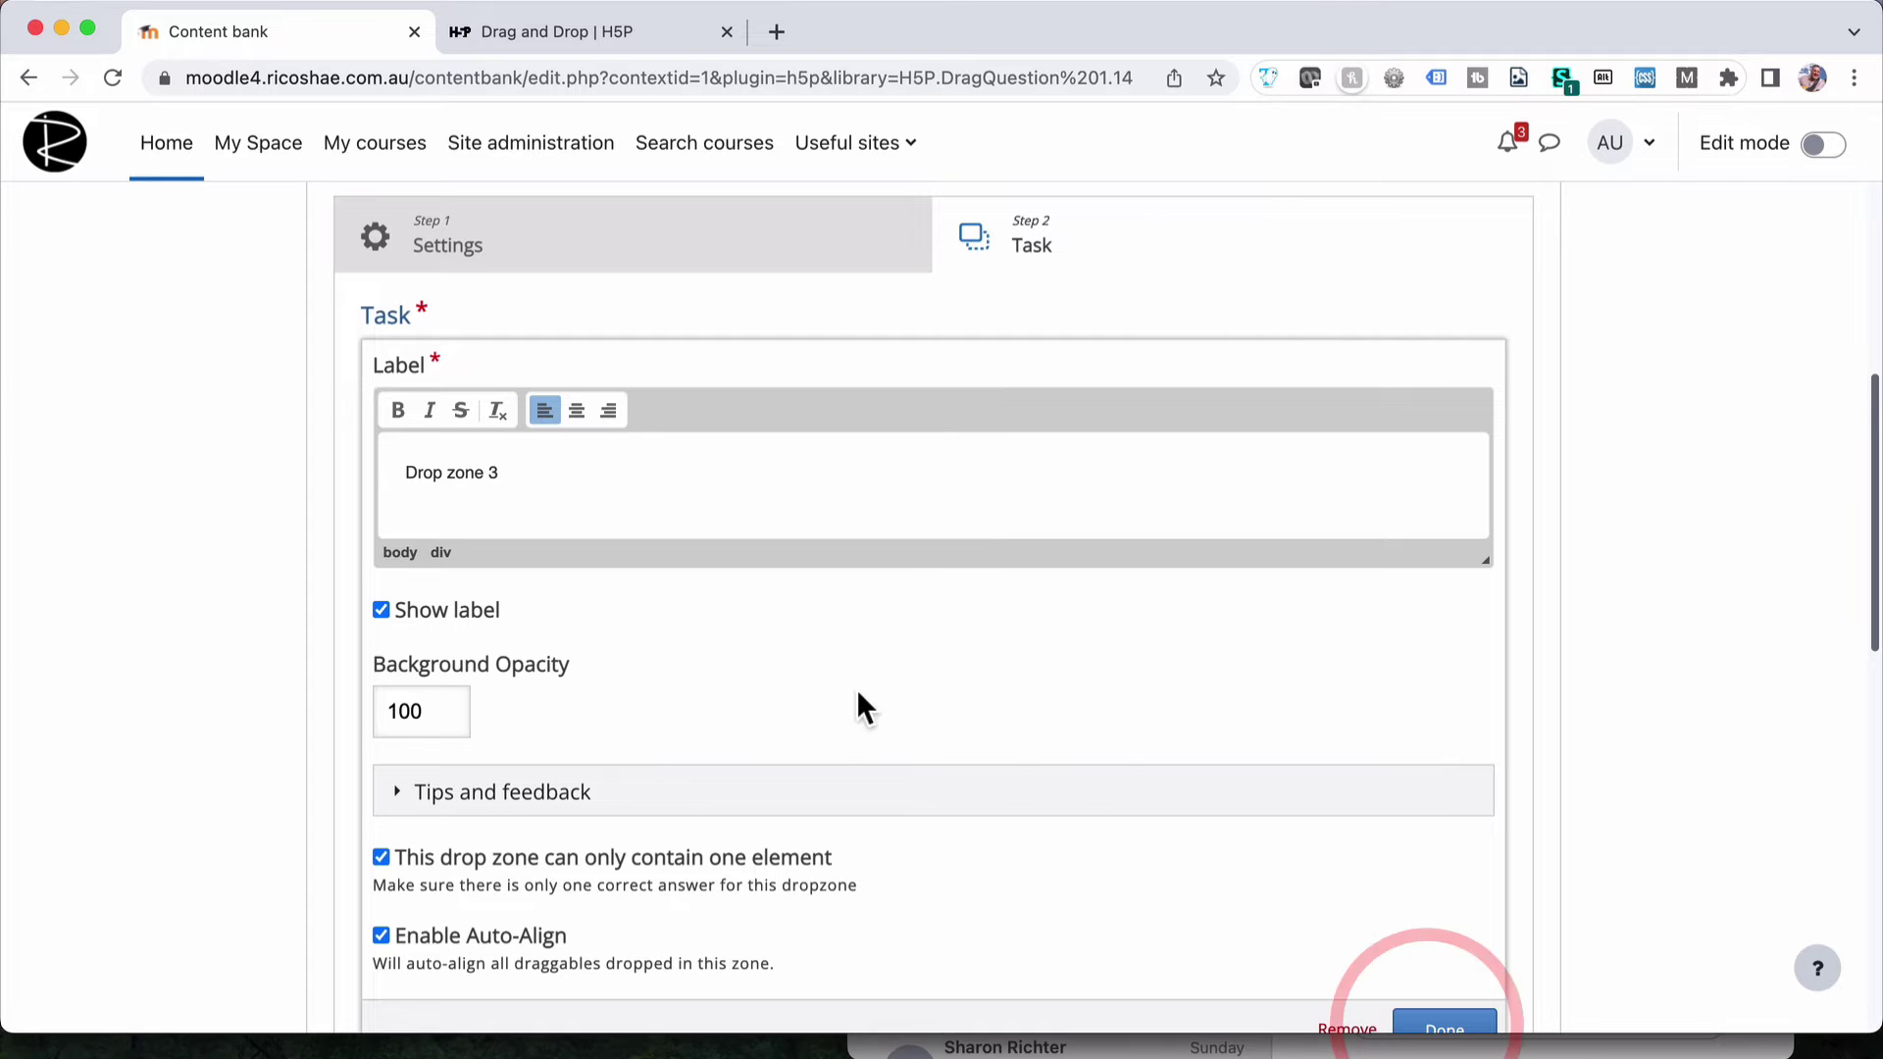
click(1447, 1030)
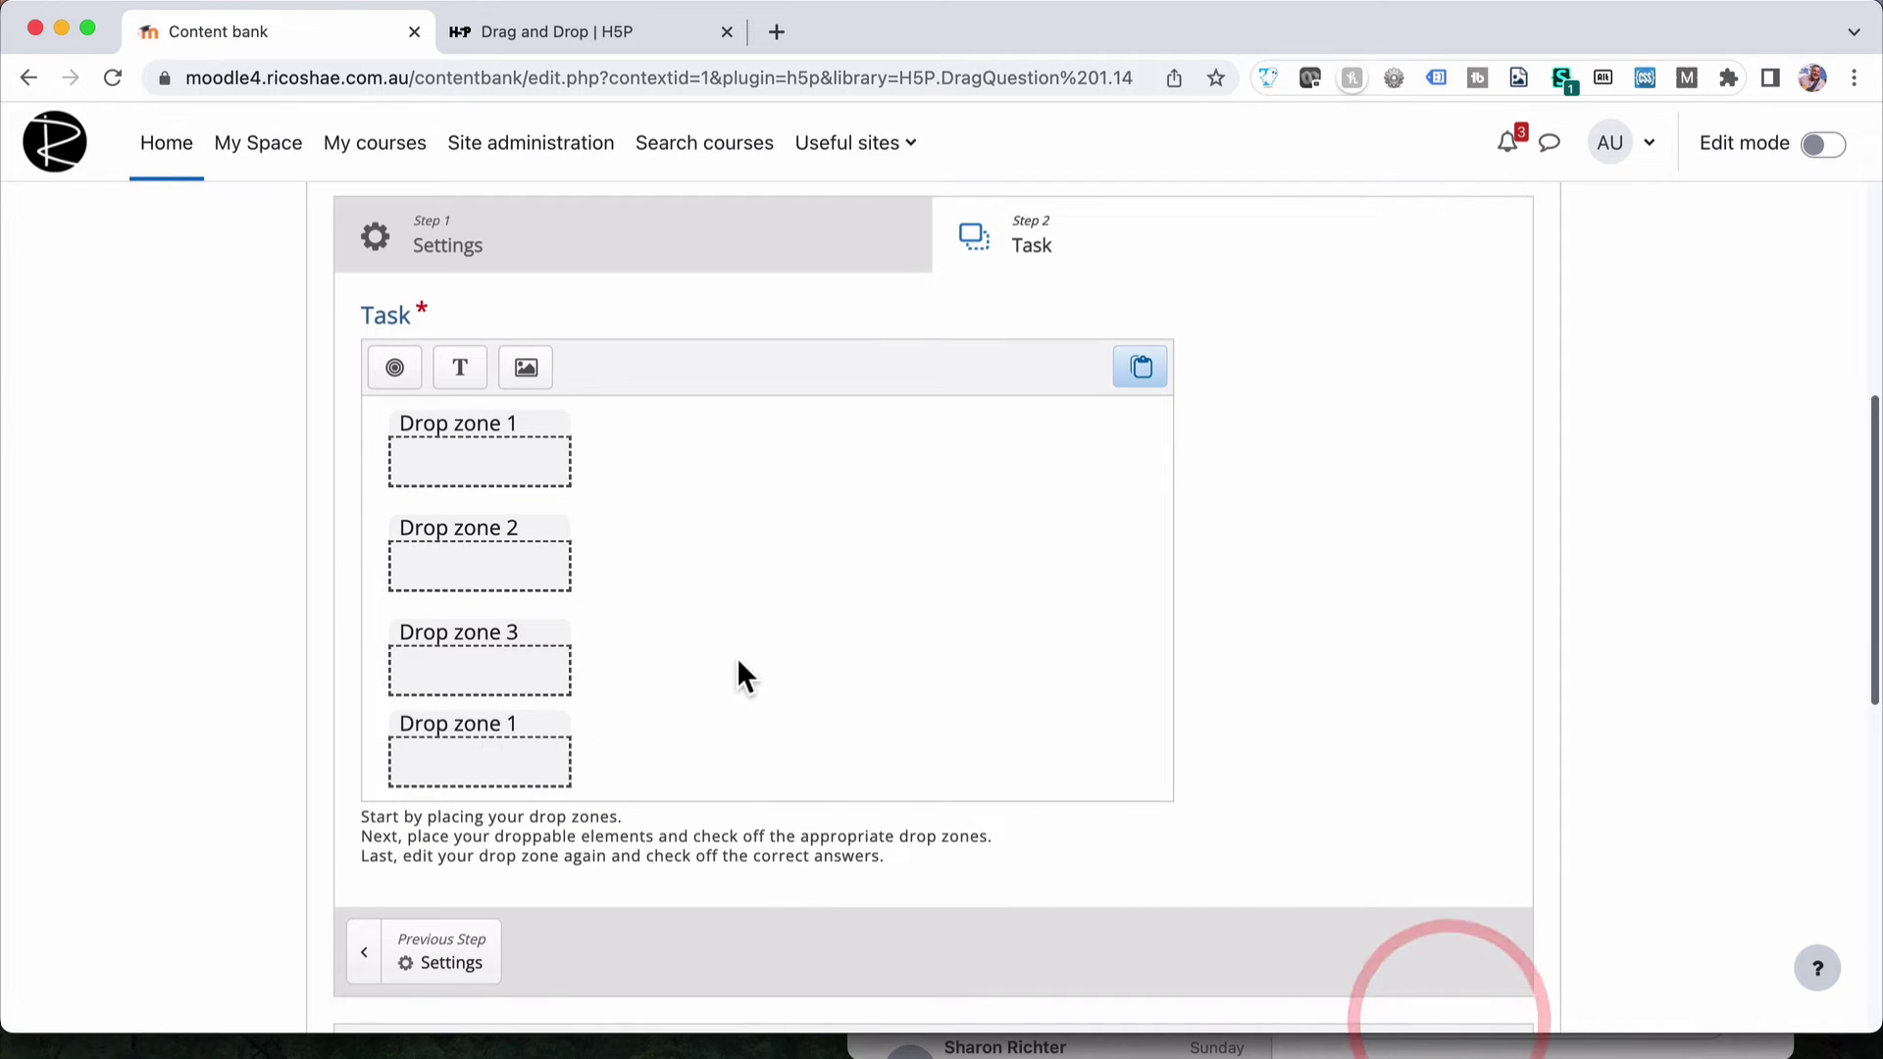
Rename the fourth drop zone to 'Drop zone 4'
double_click(495, 755)
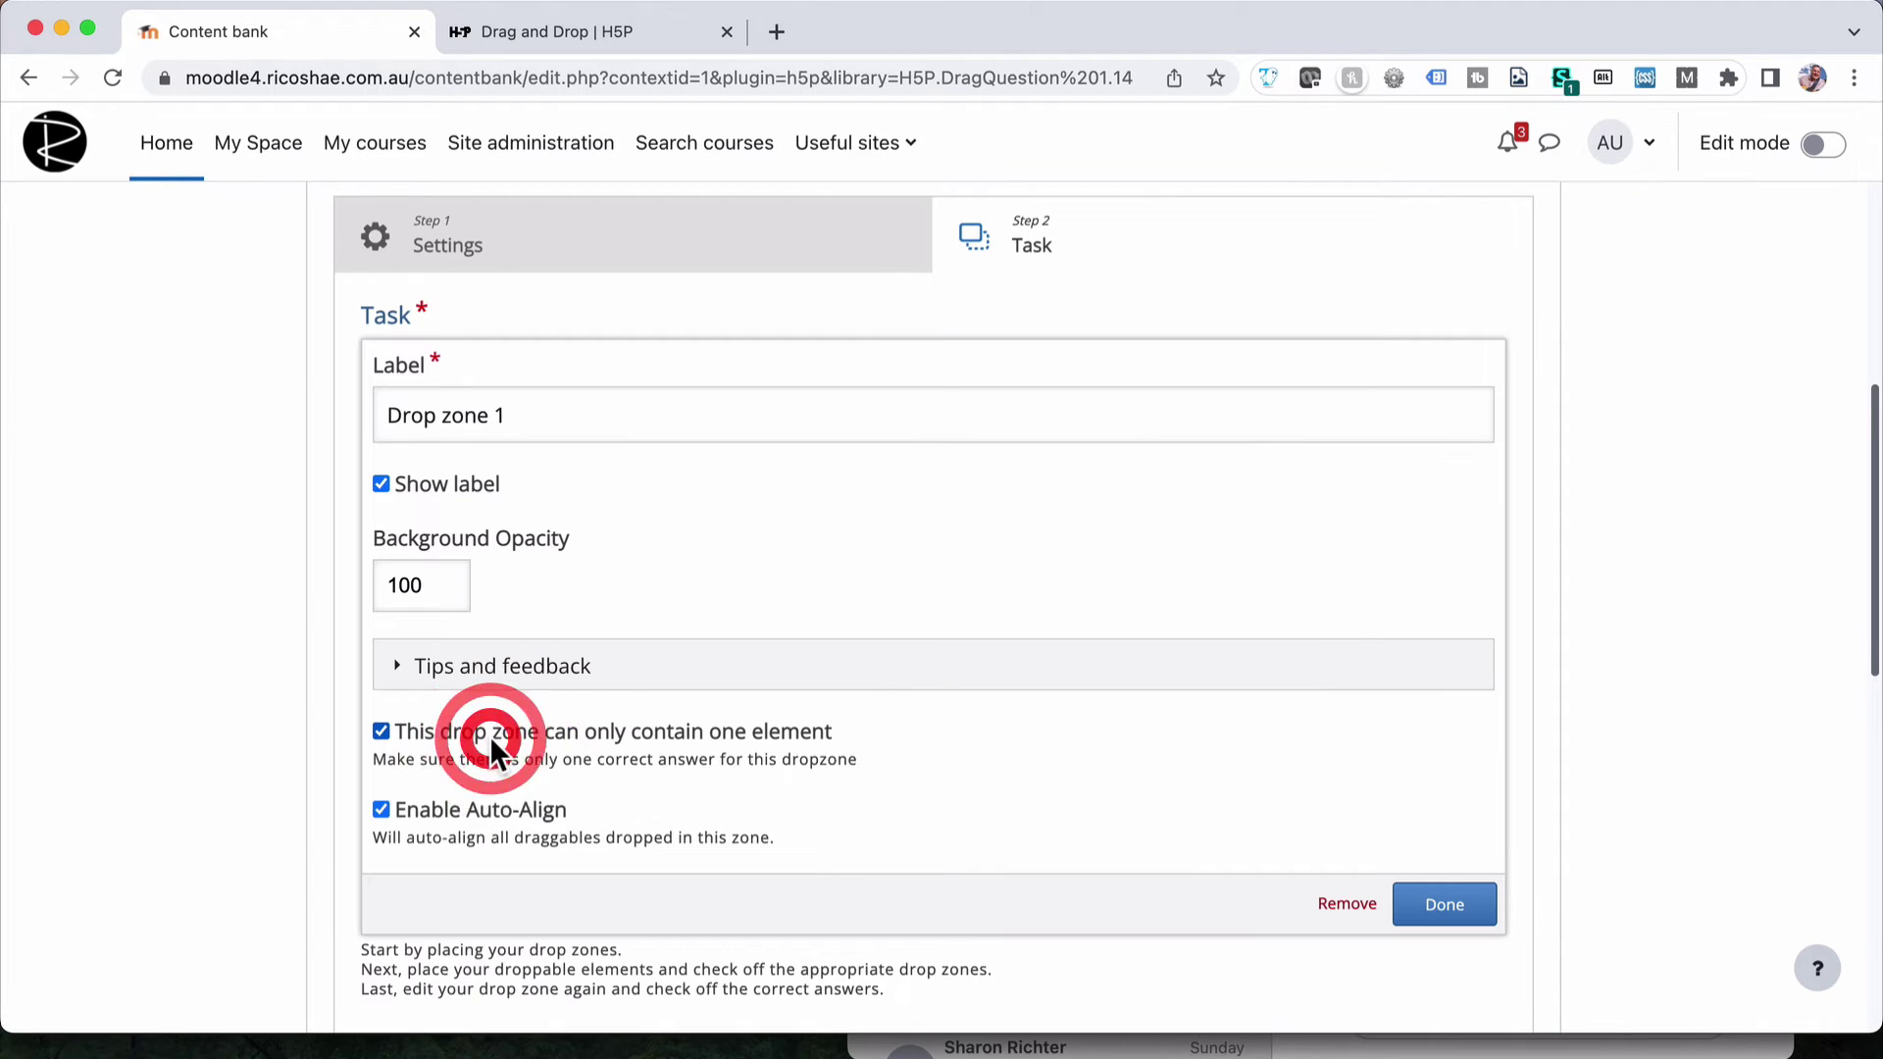
click(517, 410)
click(500, 471)
key(BackSpace)
text(4)
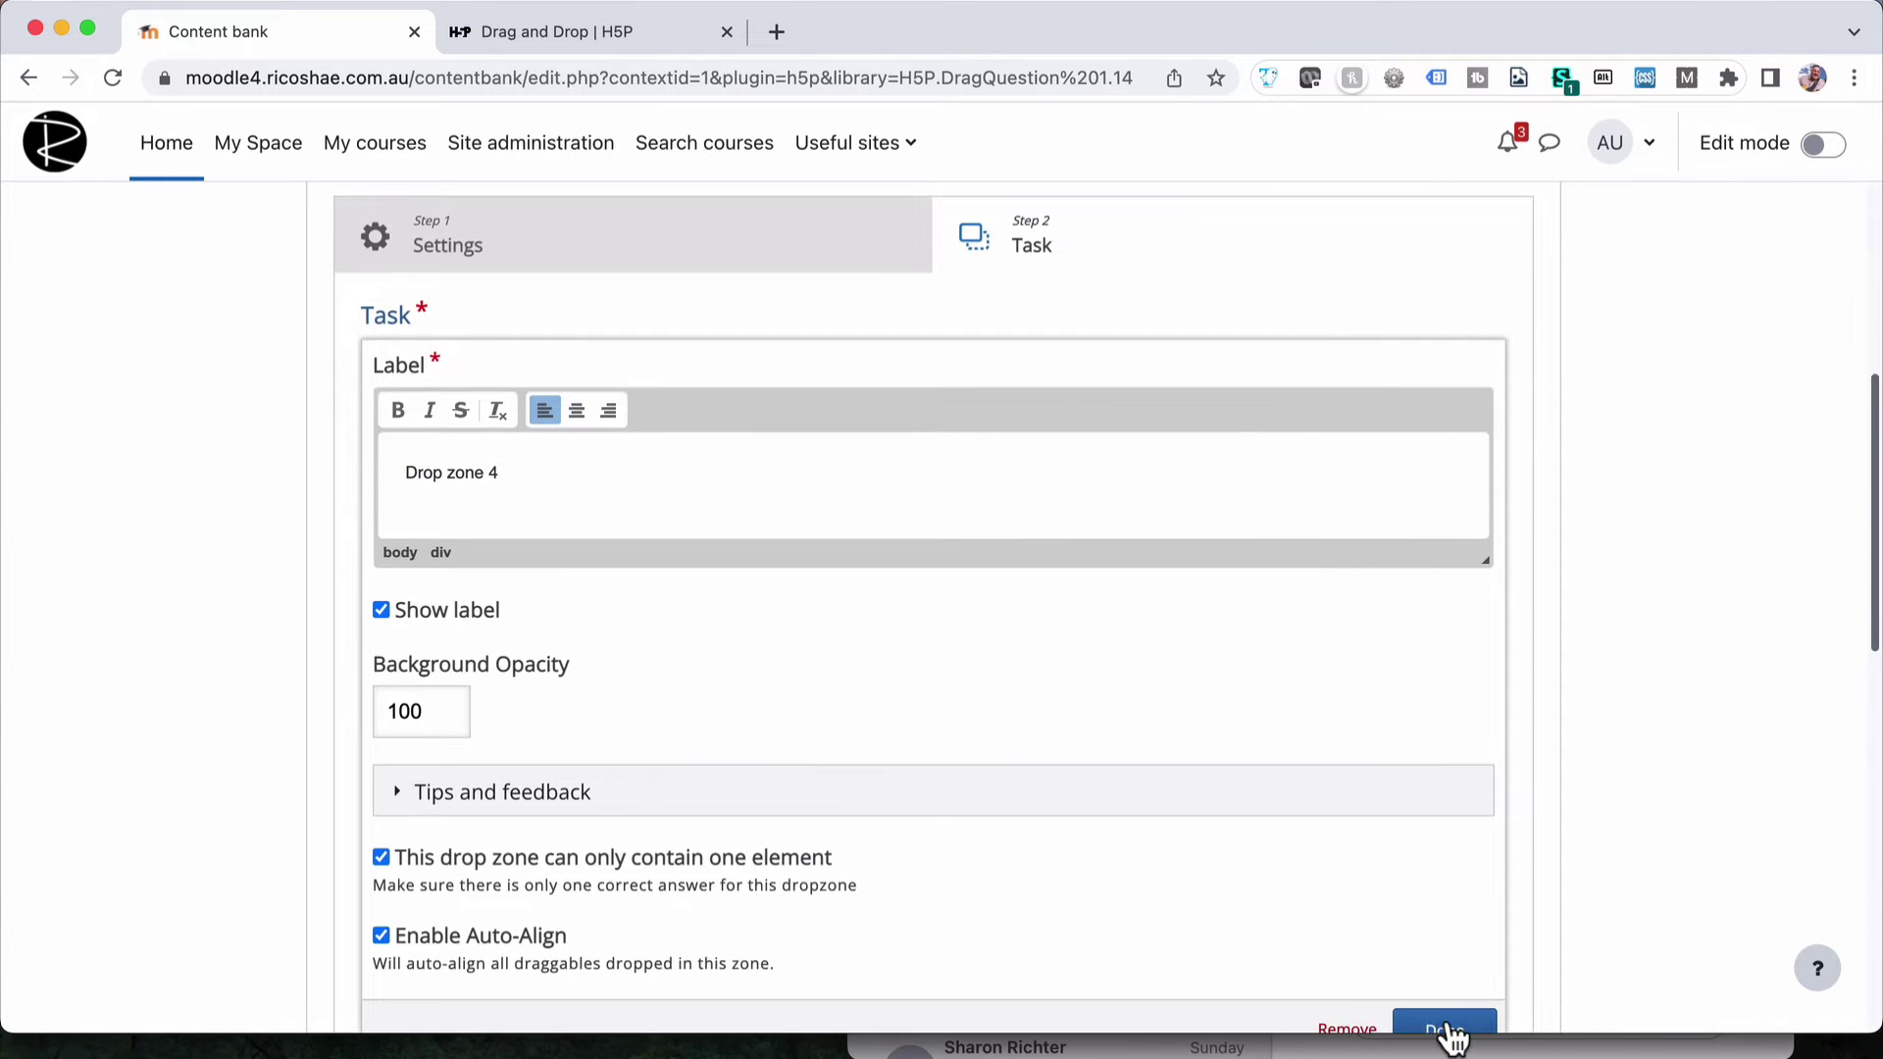
click(1440, 1020)
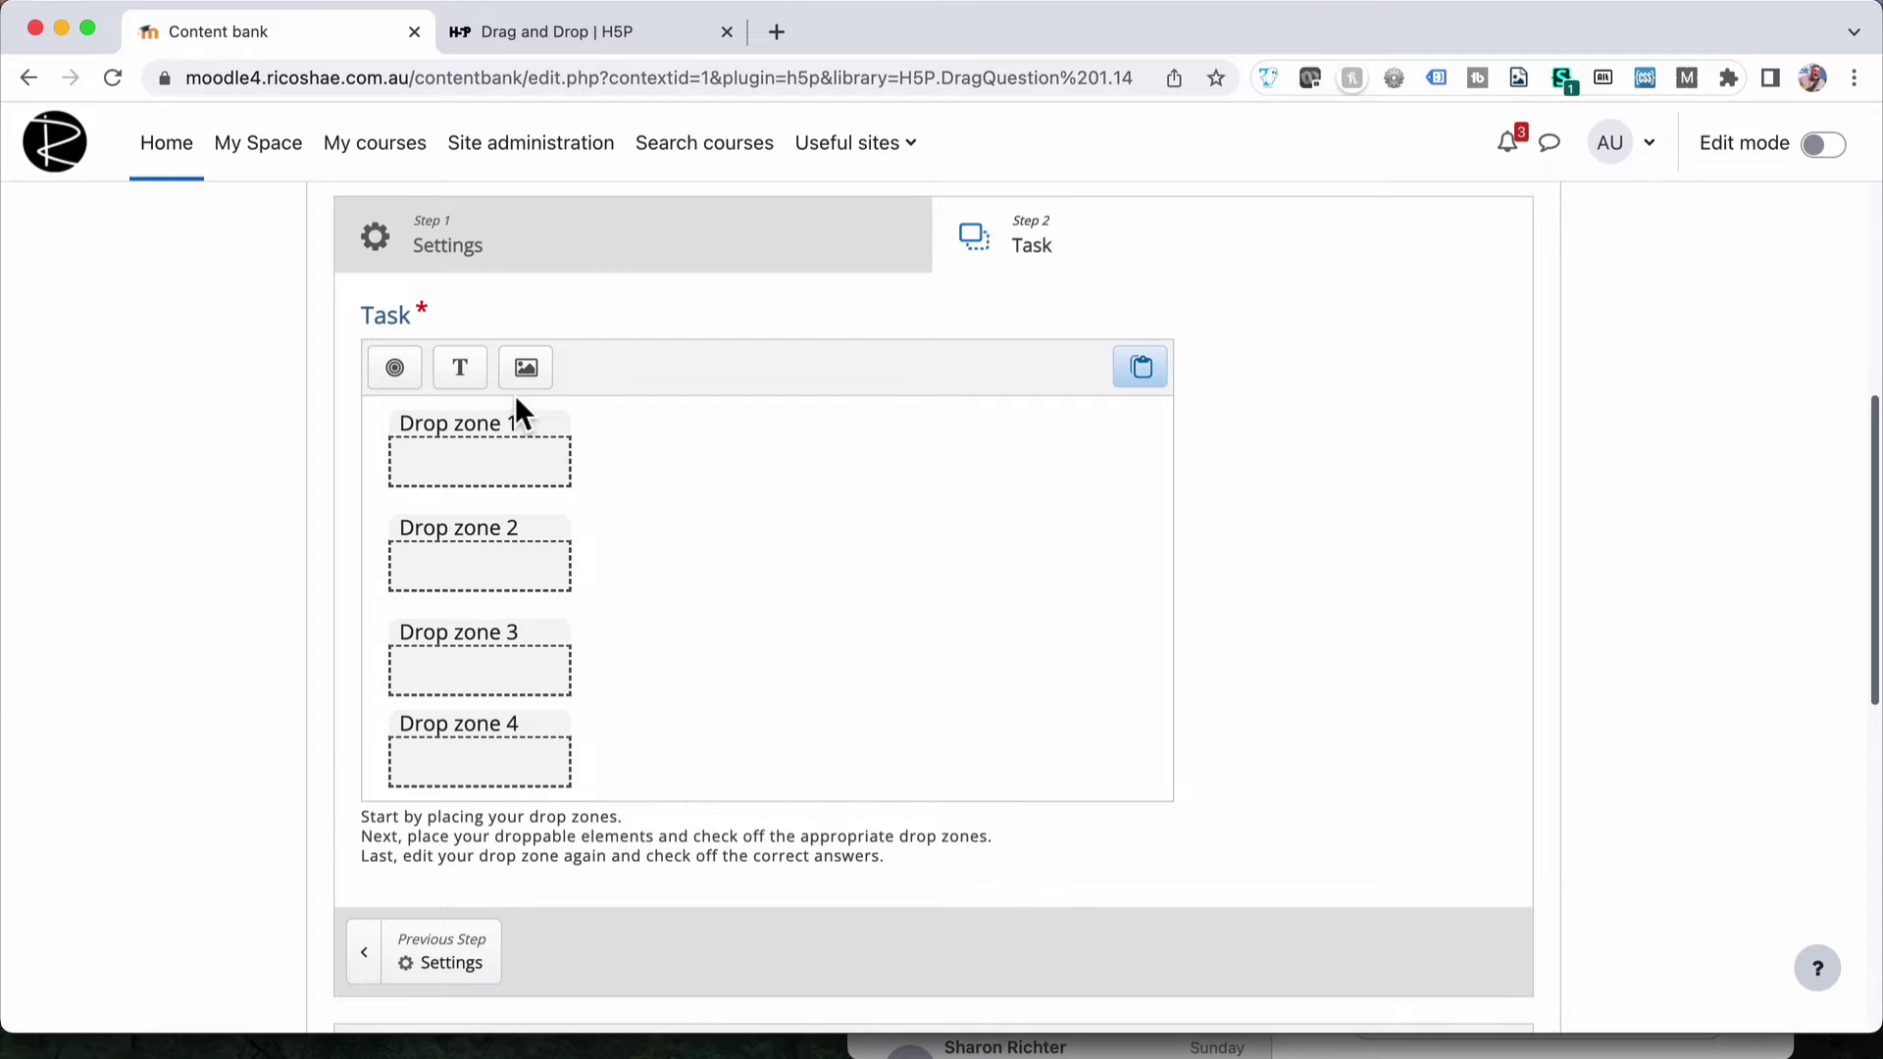
Add a 'Text 1' text draggable that can be dropped in all four drop zones
drag(463, 371, 474, 371)
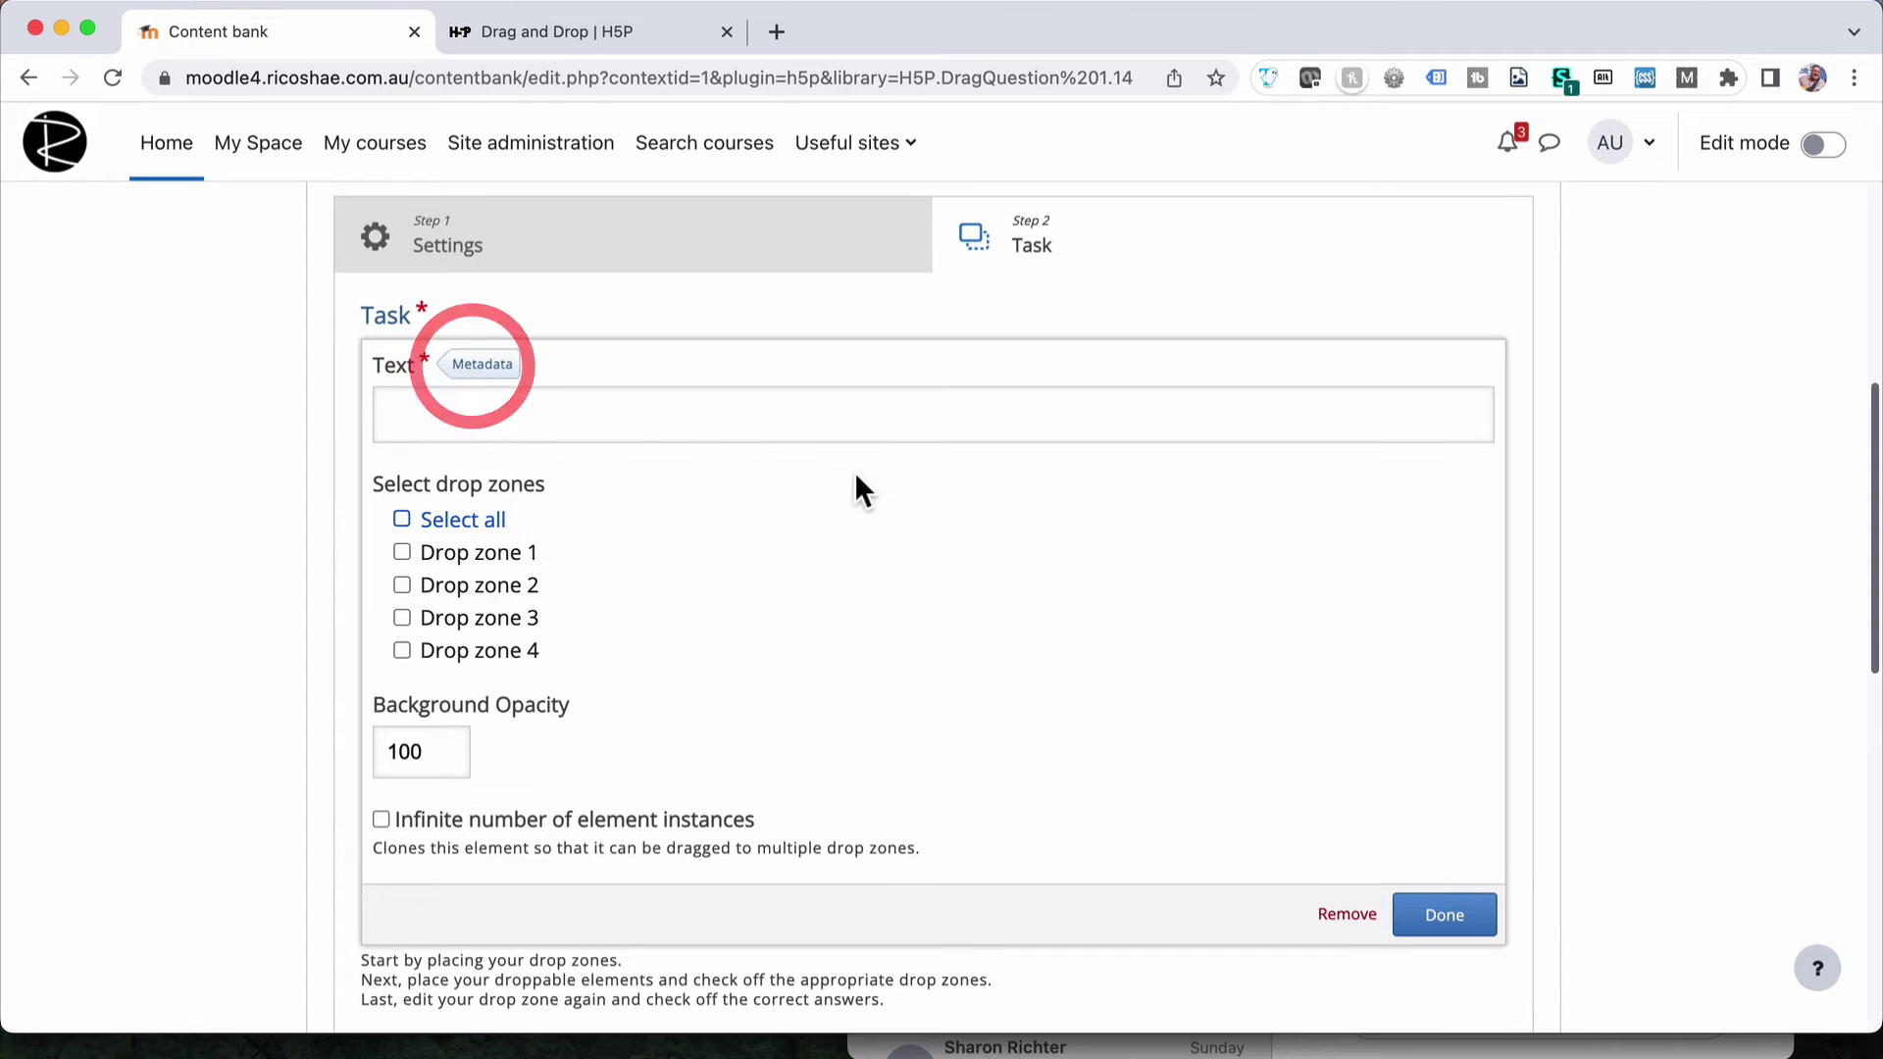
click(534, 421)
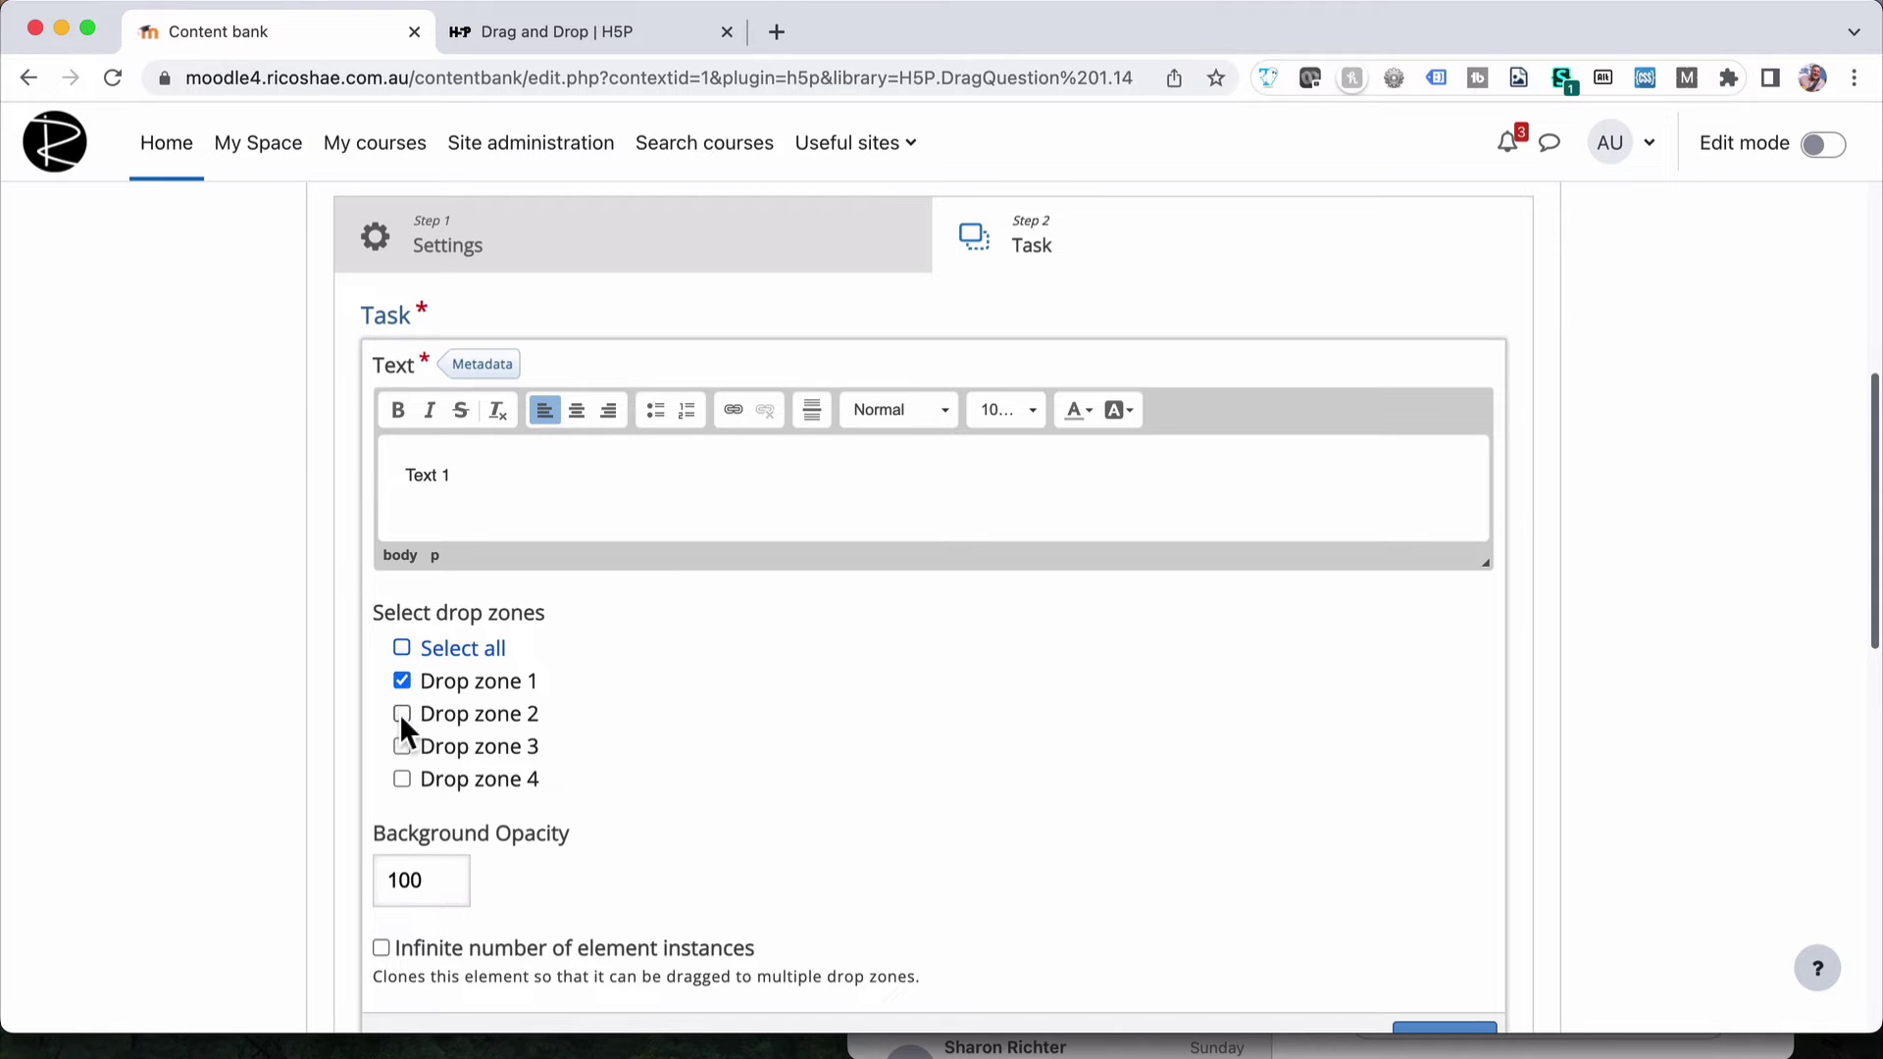
click(402, 649)
scroll(585, 667, down, 3)
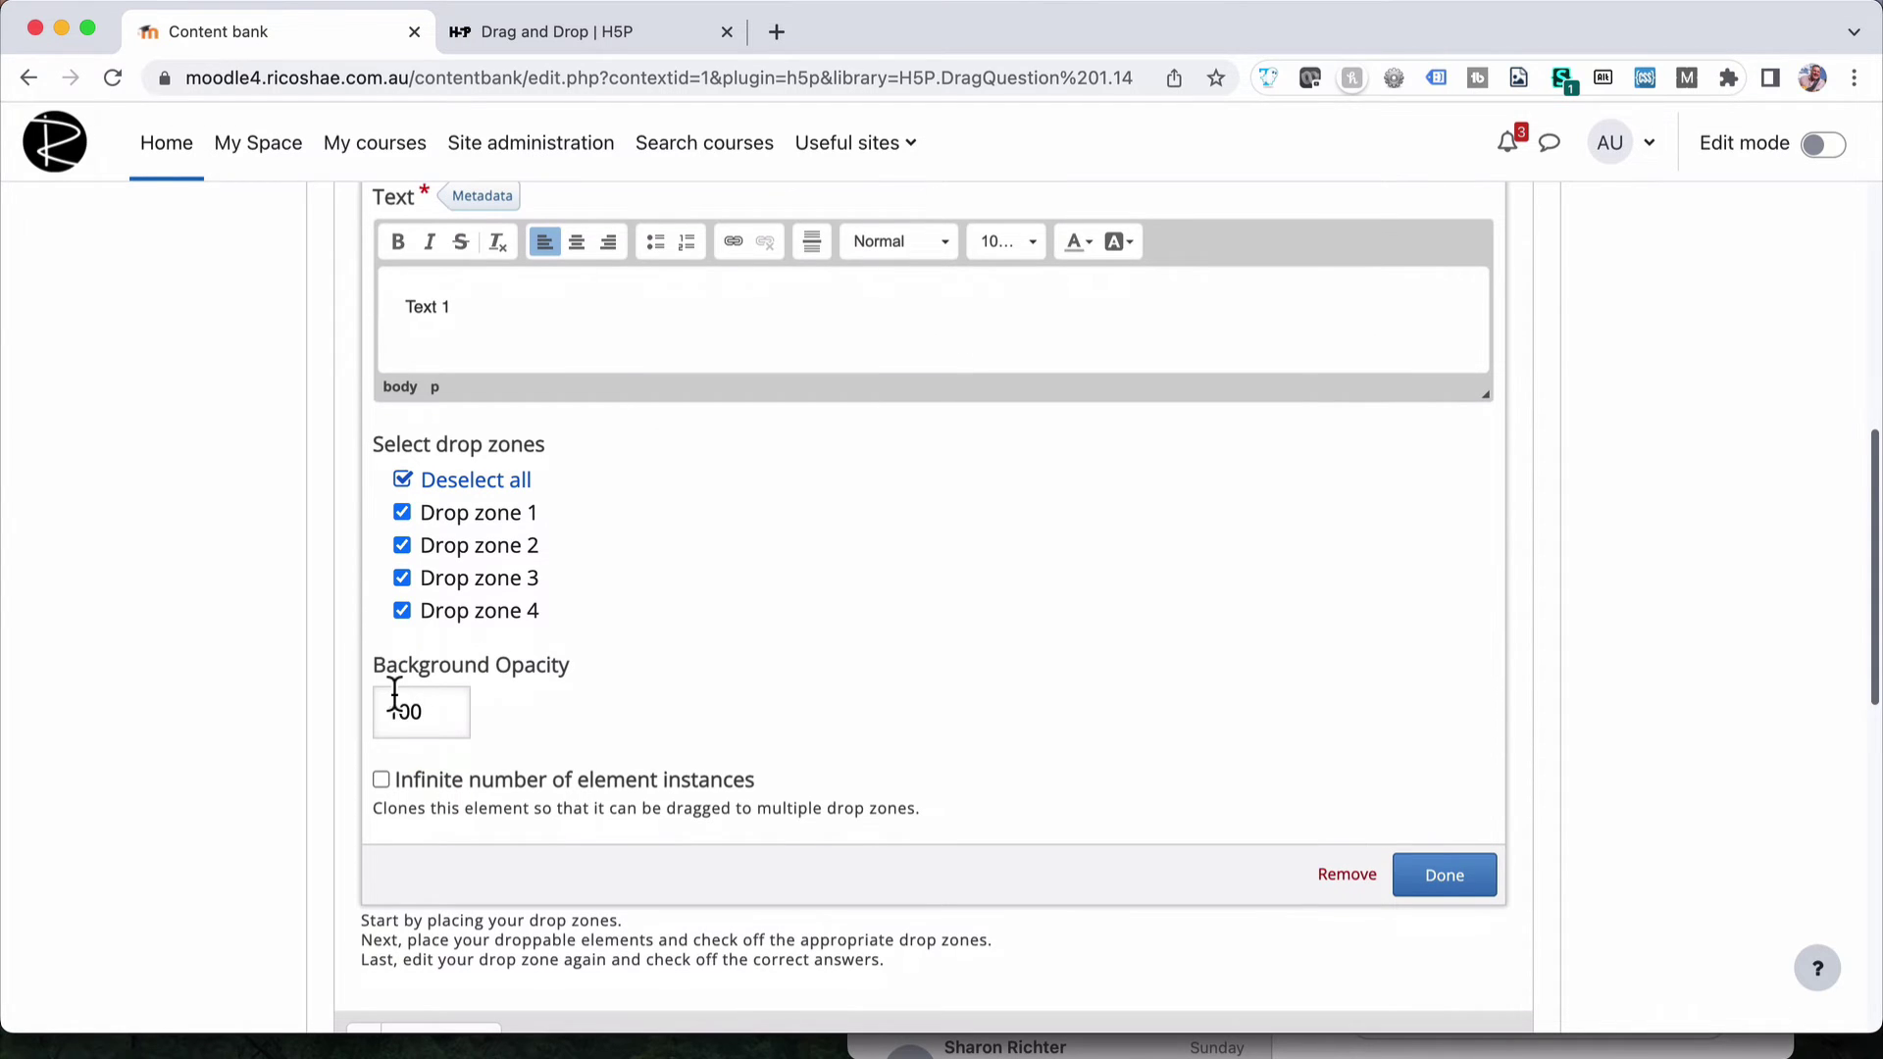
click(1445, 878)
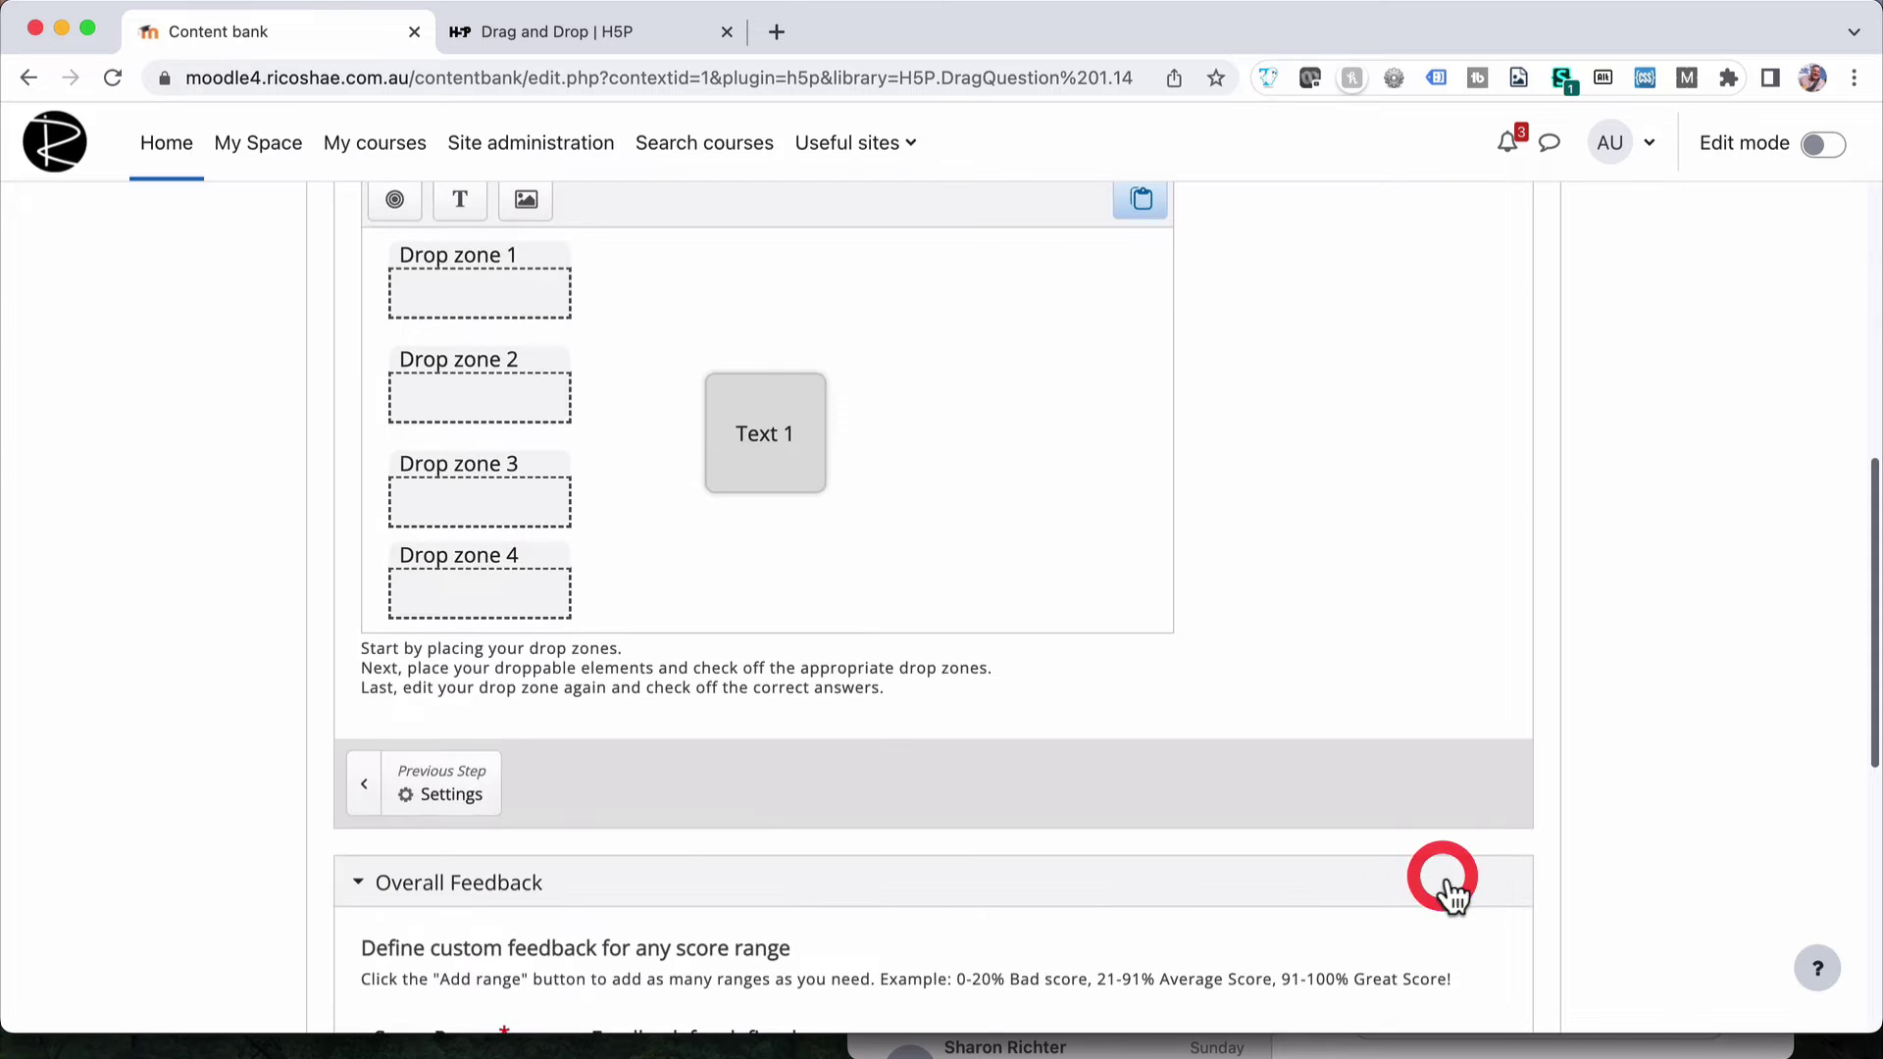
Resize the Text 1 element to 100 × 40 and check its size readout
click(753, 436)
drag(824, 491, 790, 308)
click(717, 230)
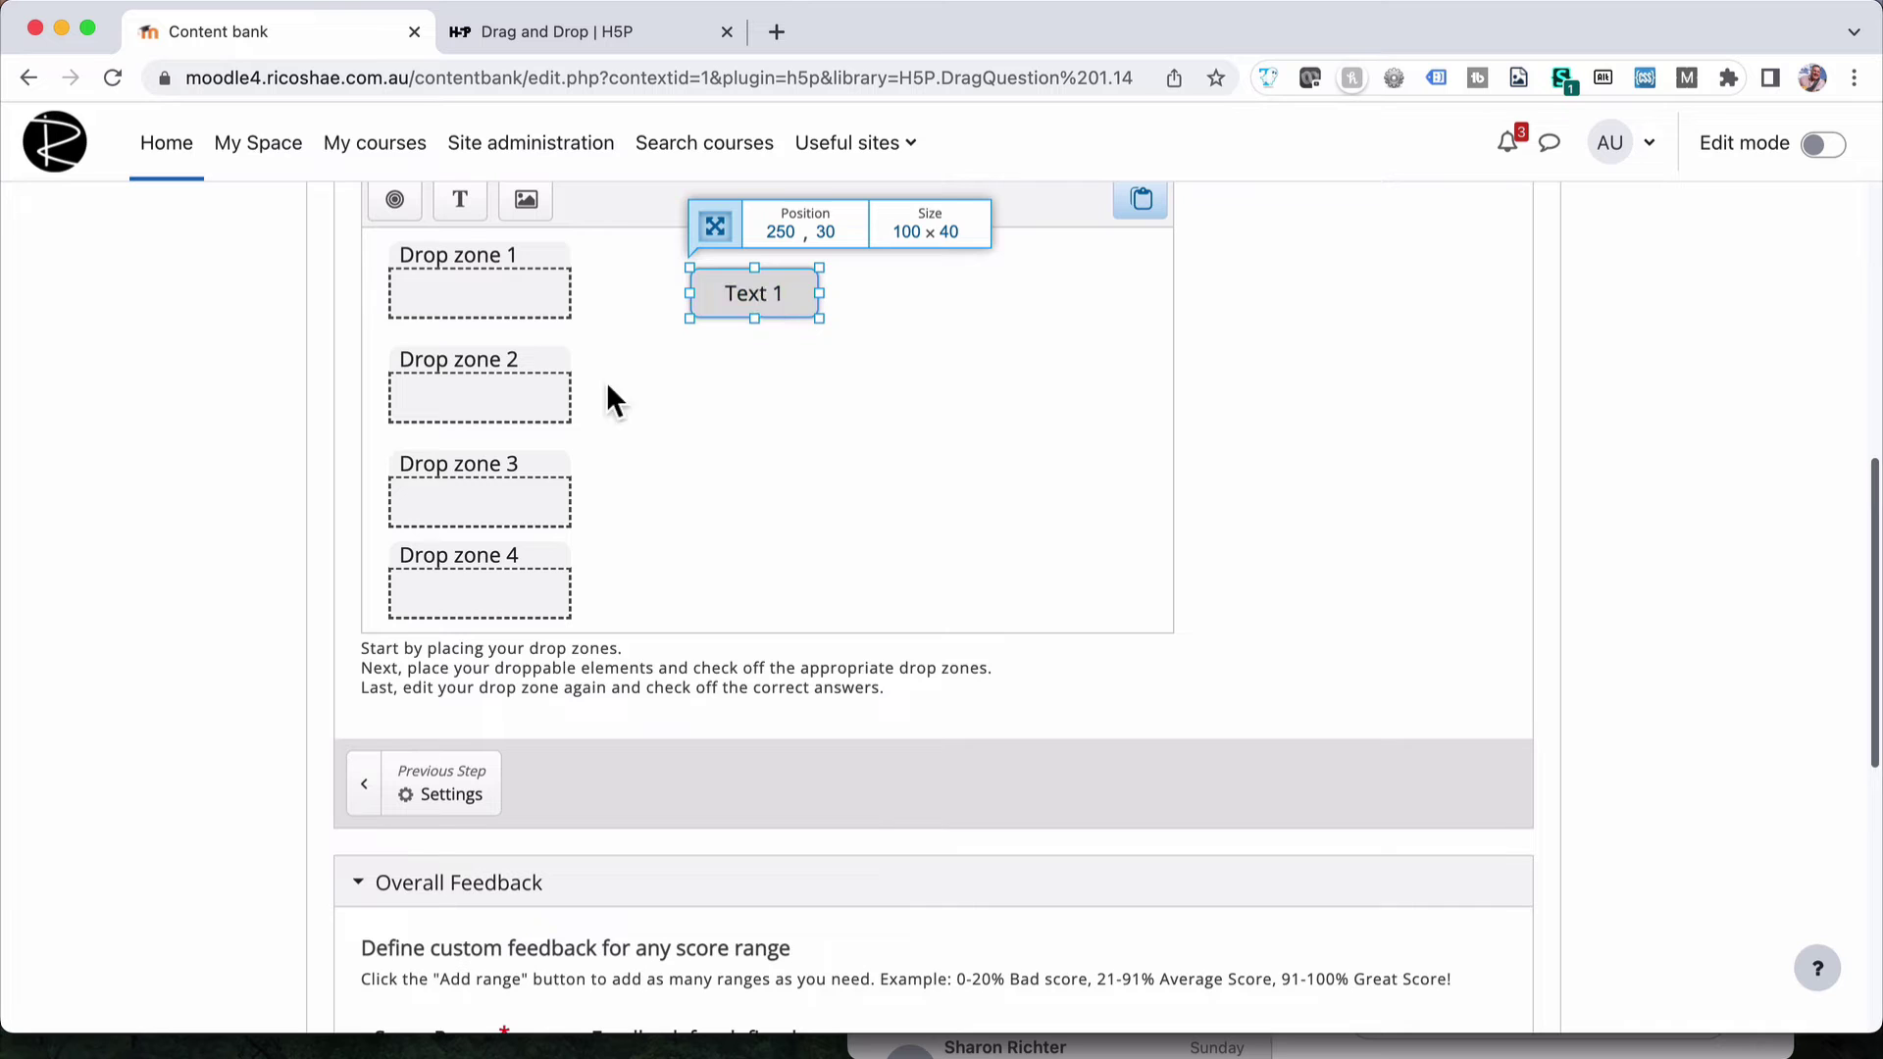
click(715, 226)
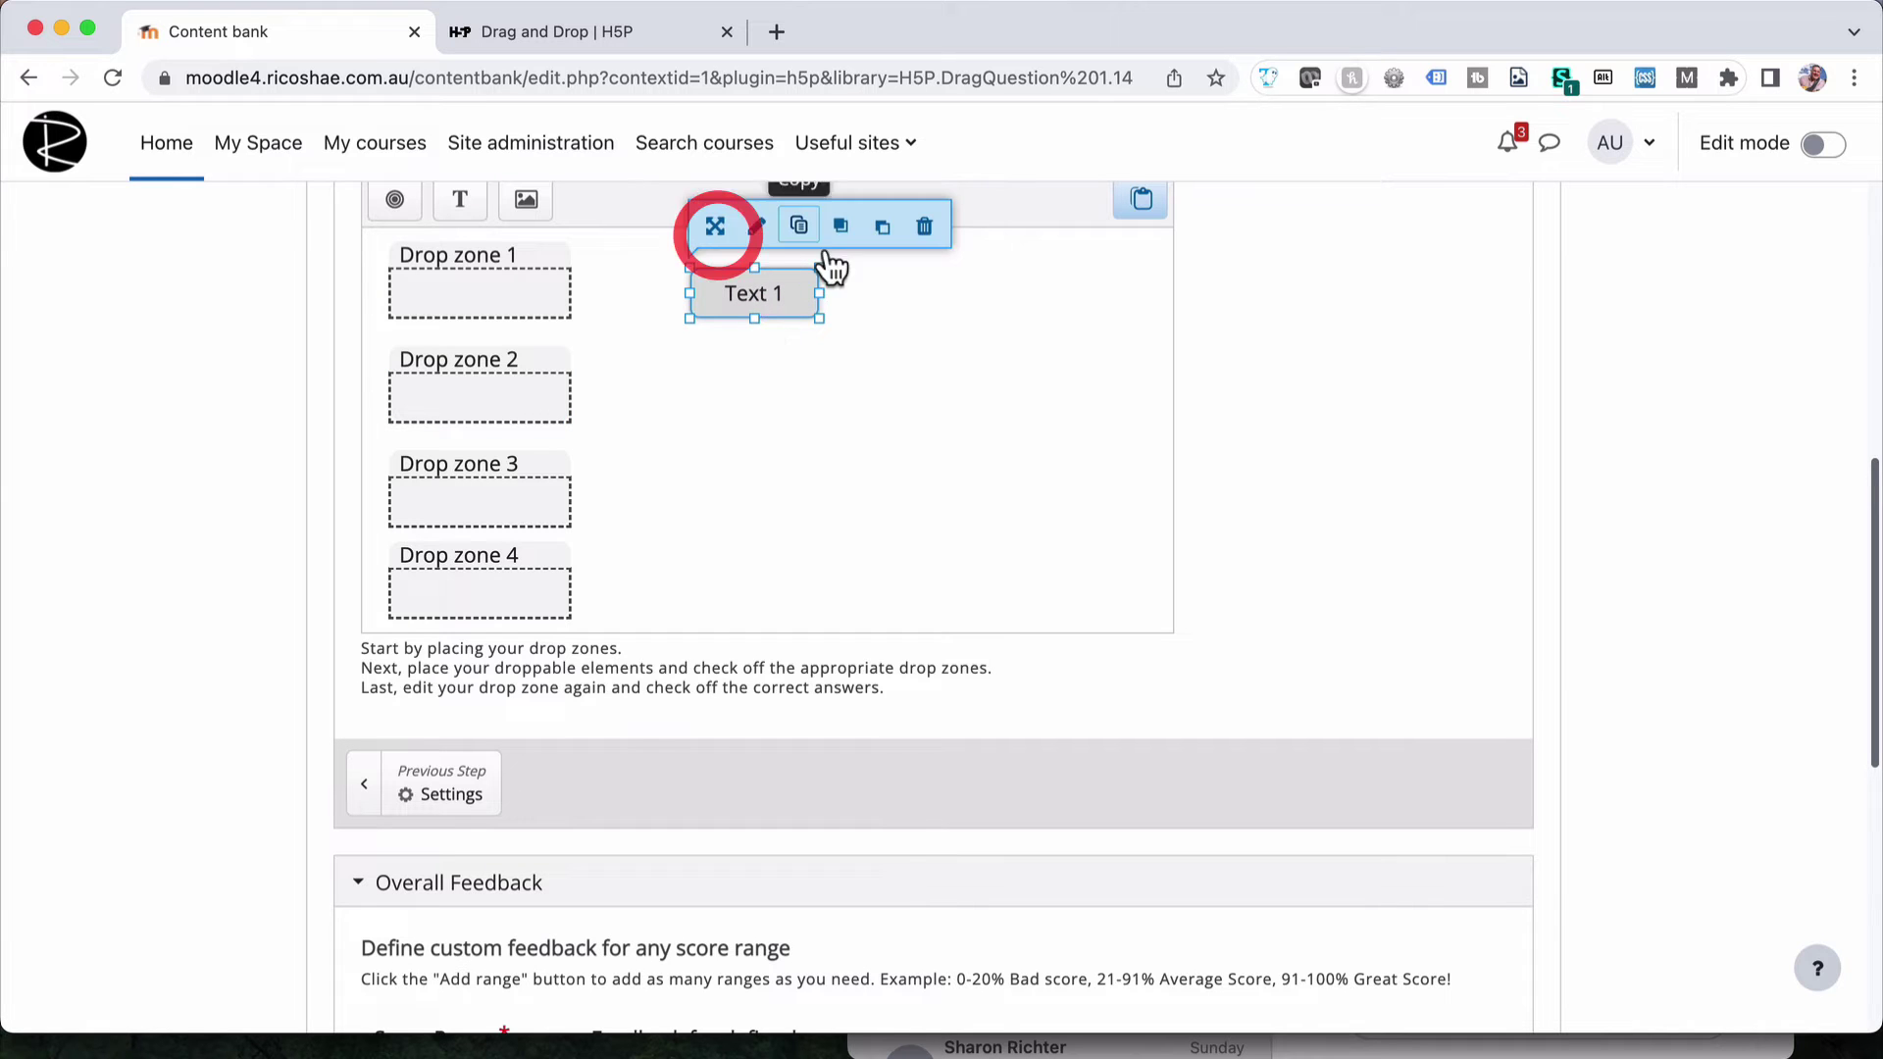
Copy Text 1 and paste three copies, arranging them beside the original
click(799, 226)
click(1140, 199)
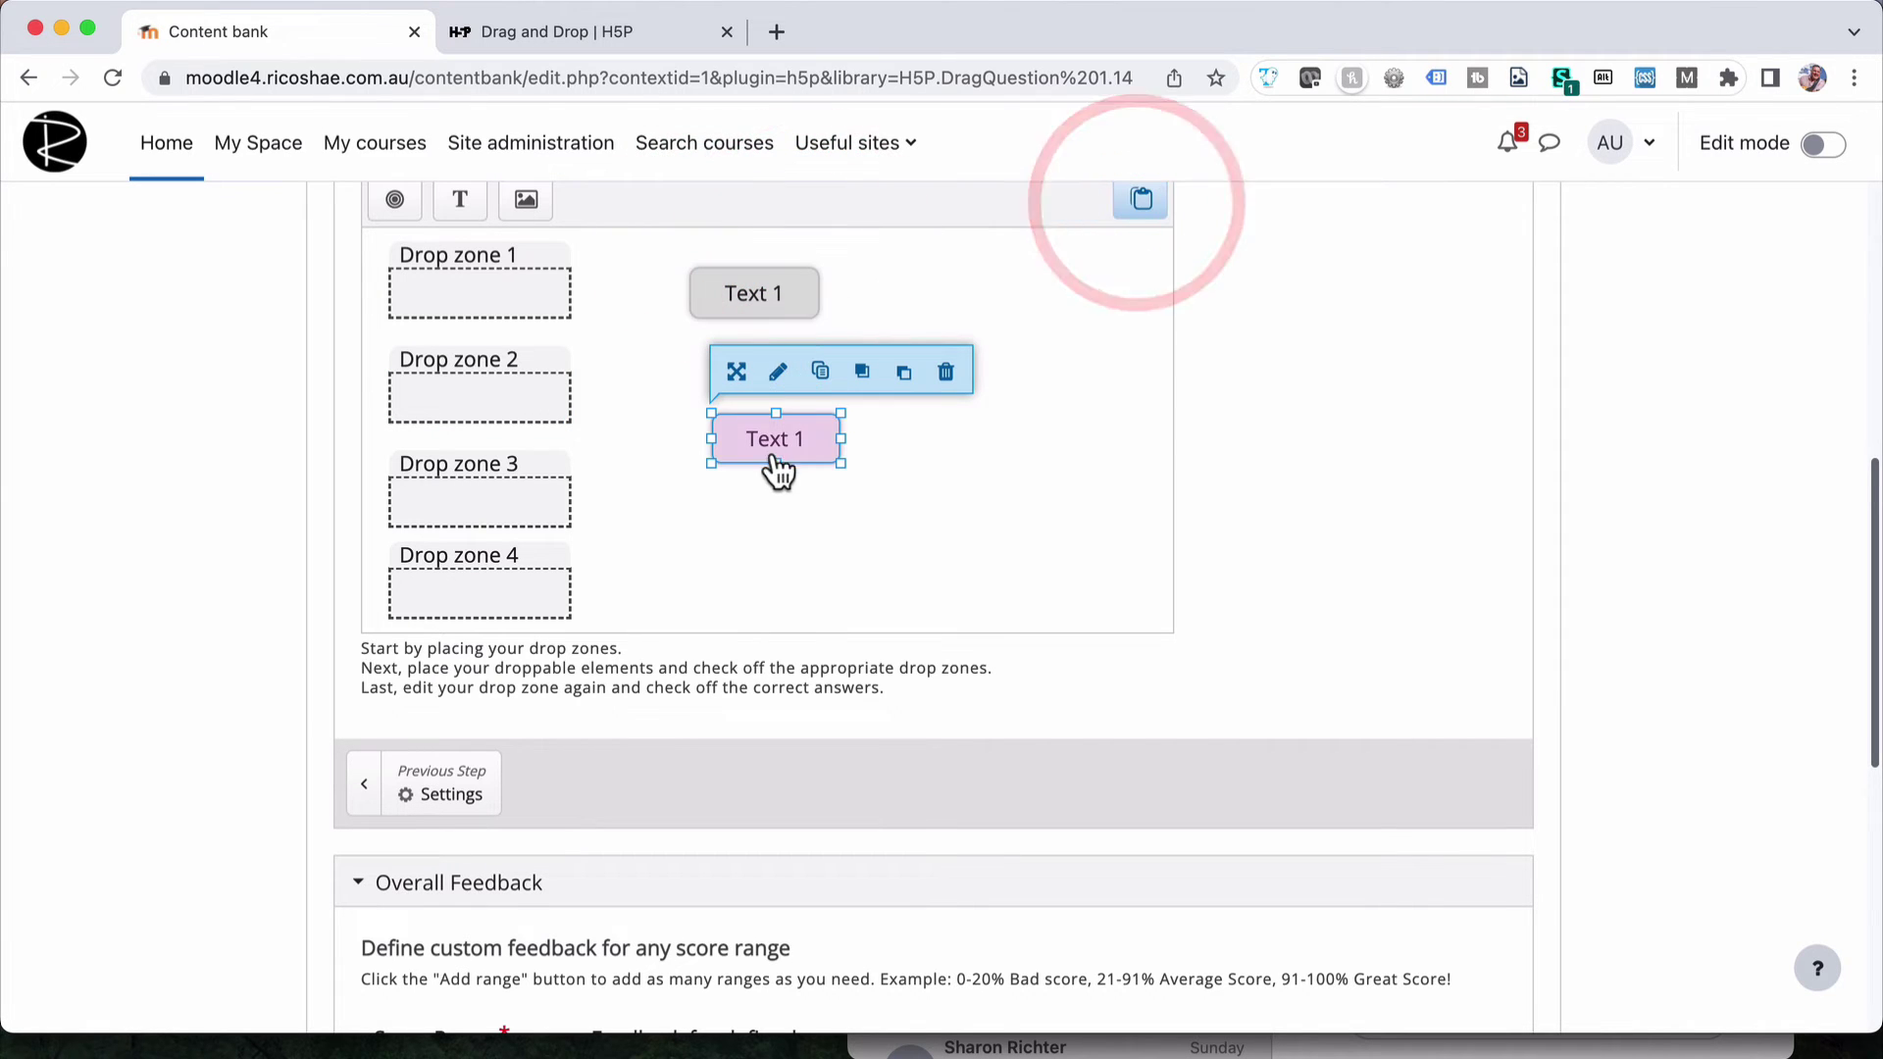
drag(780, 466, 948, 309)
click(1138, 198)
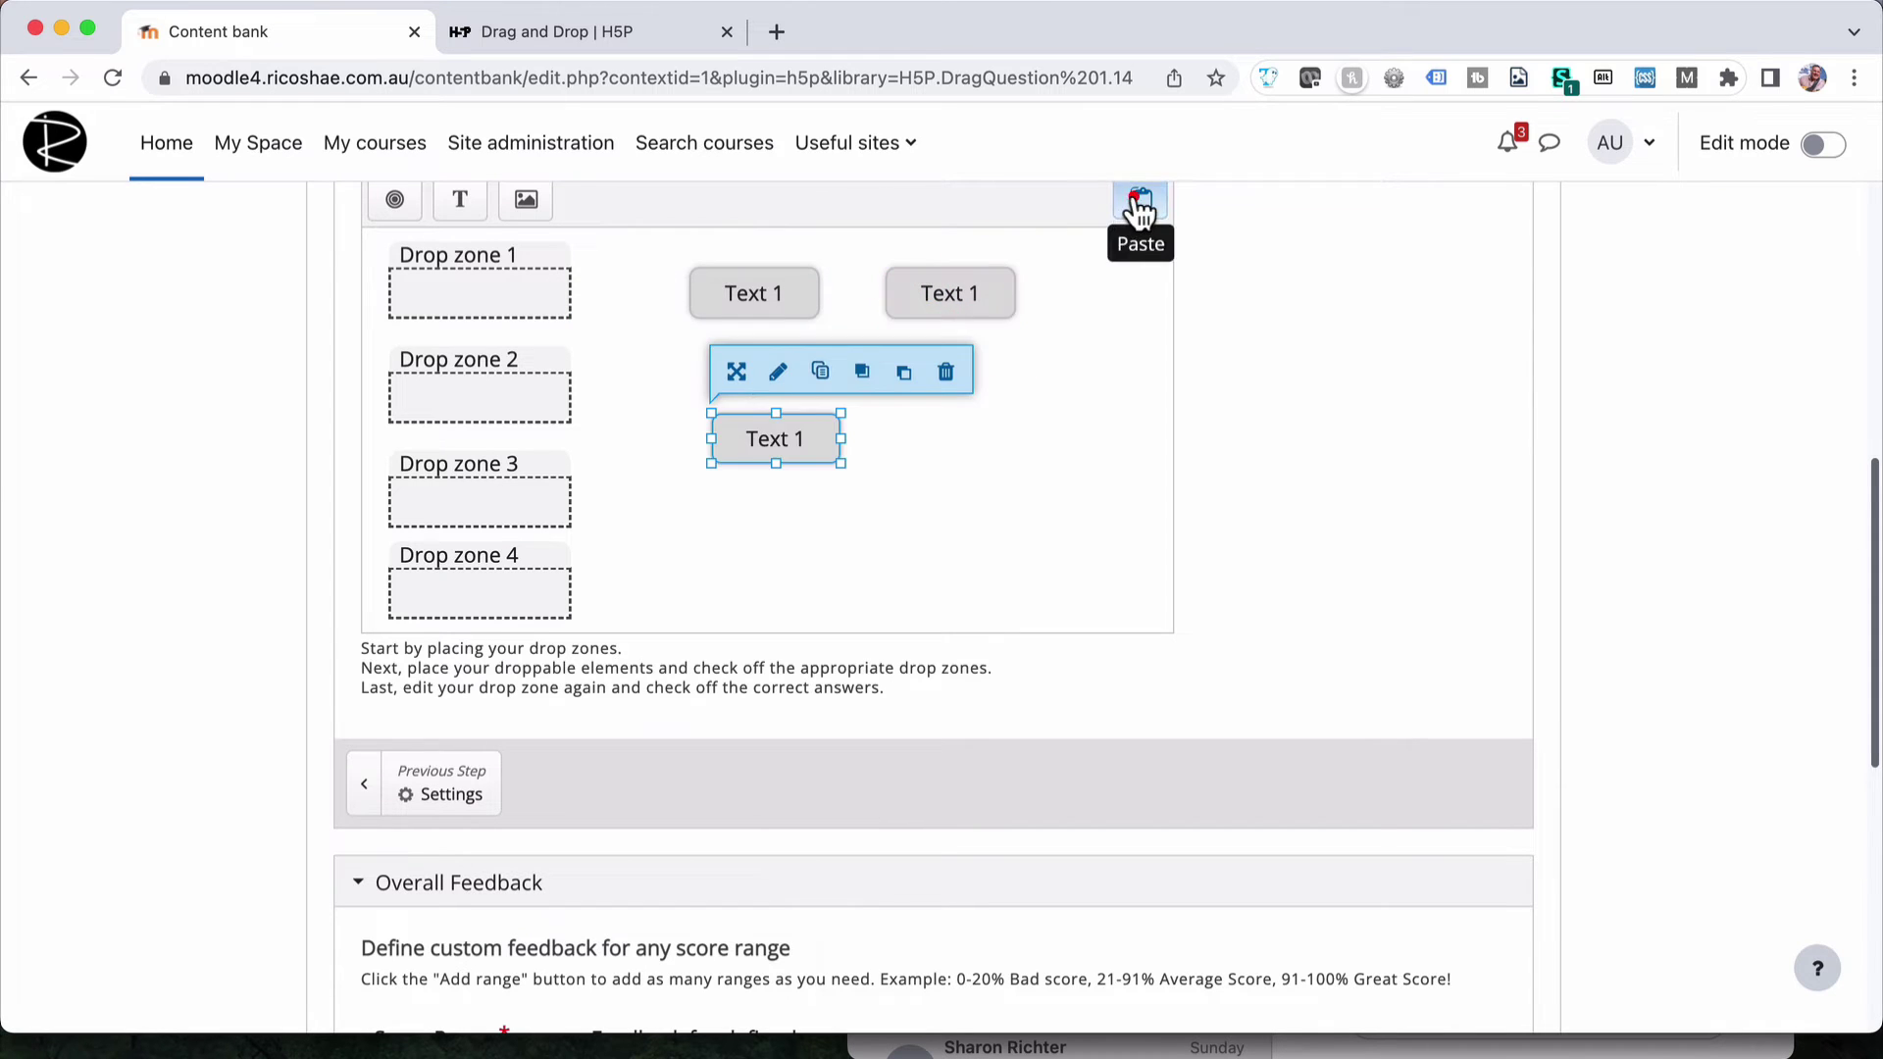
drag(752, 445, 1108, 302)
click(1139, 199)
drag(784, 442, 950, 364)
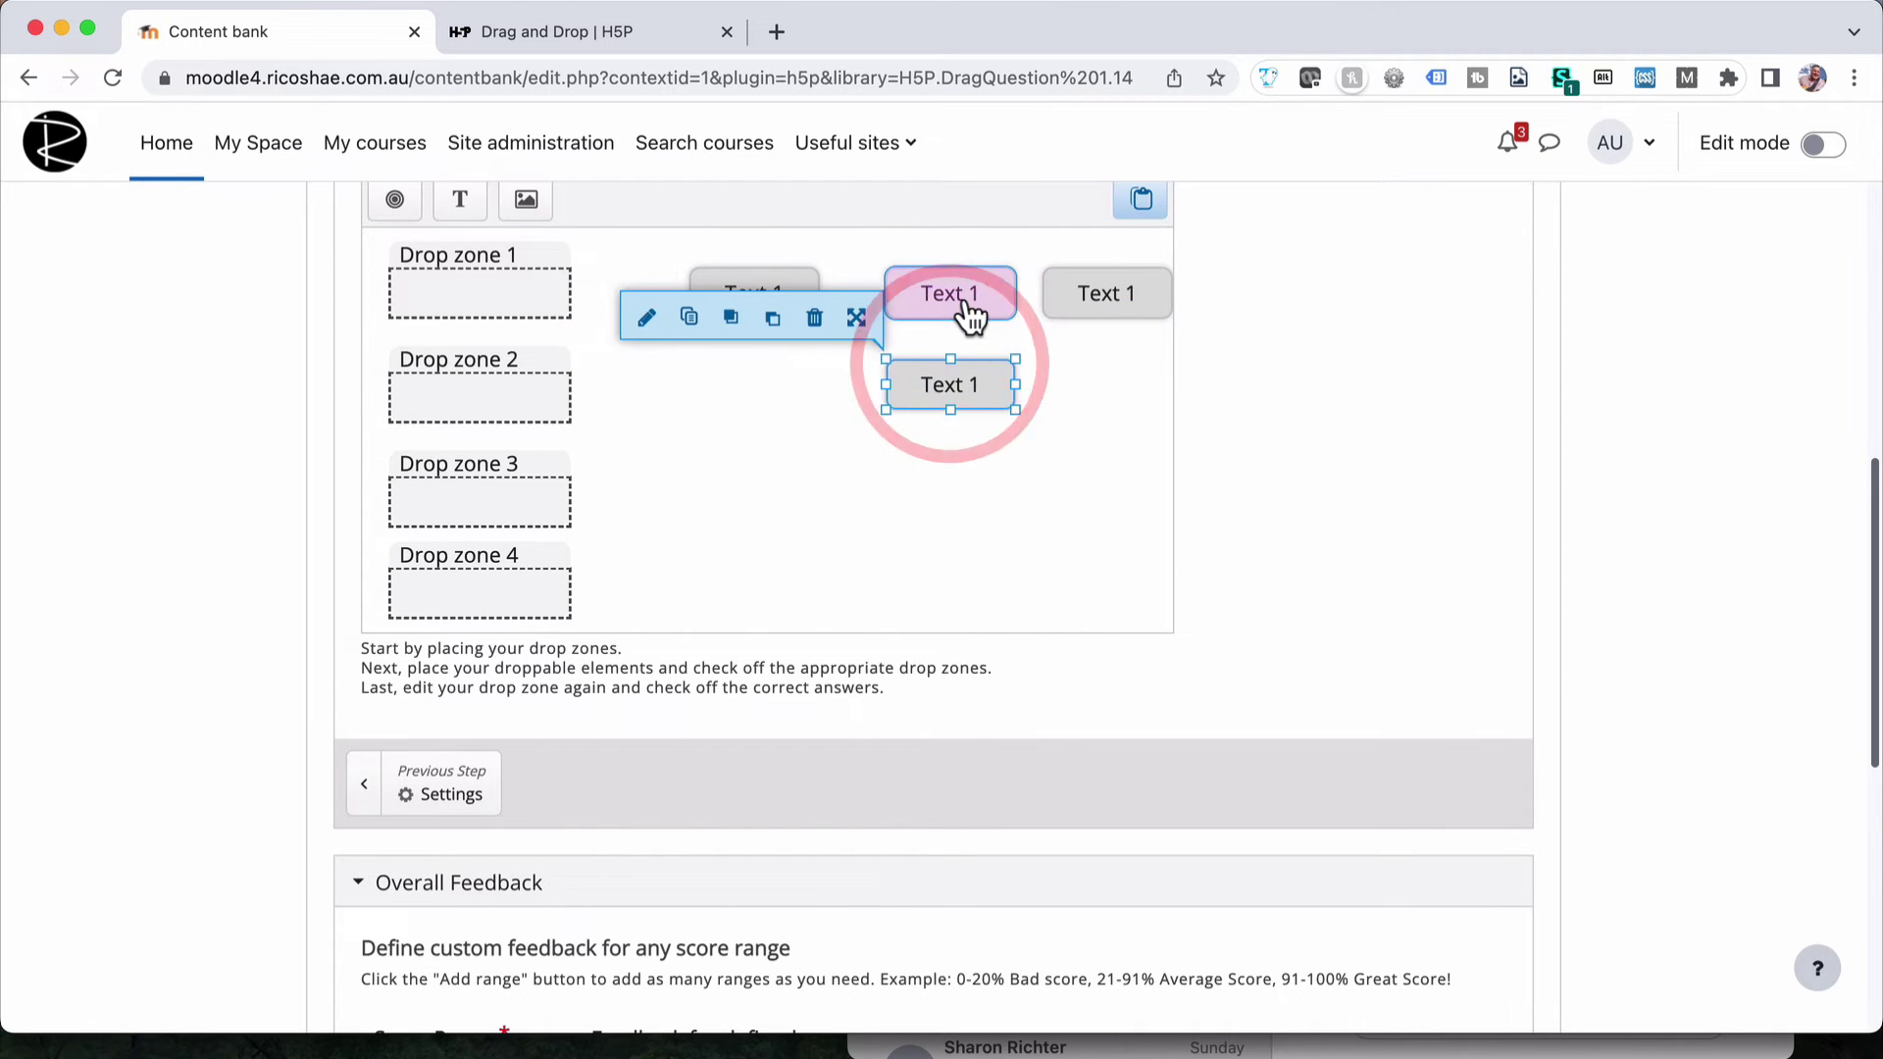
Relabel the first Text 1 copy as 'Text 2'
double_click(950, 364)
click(468, 271)
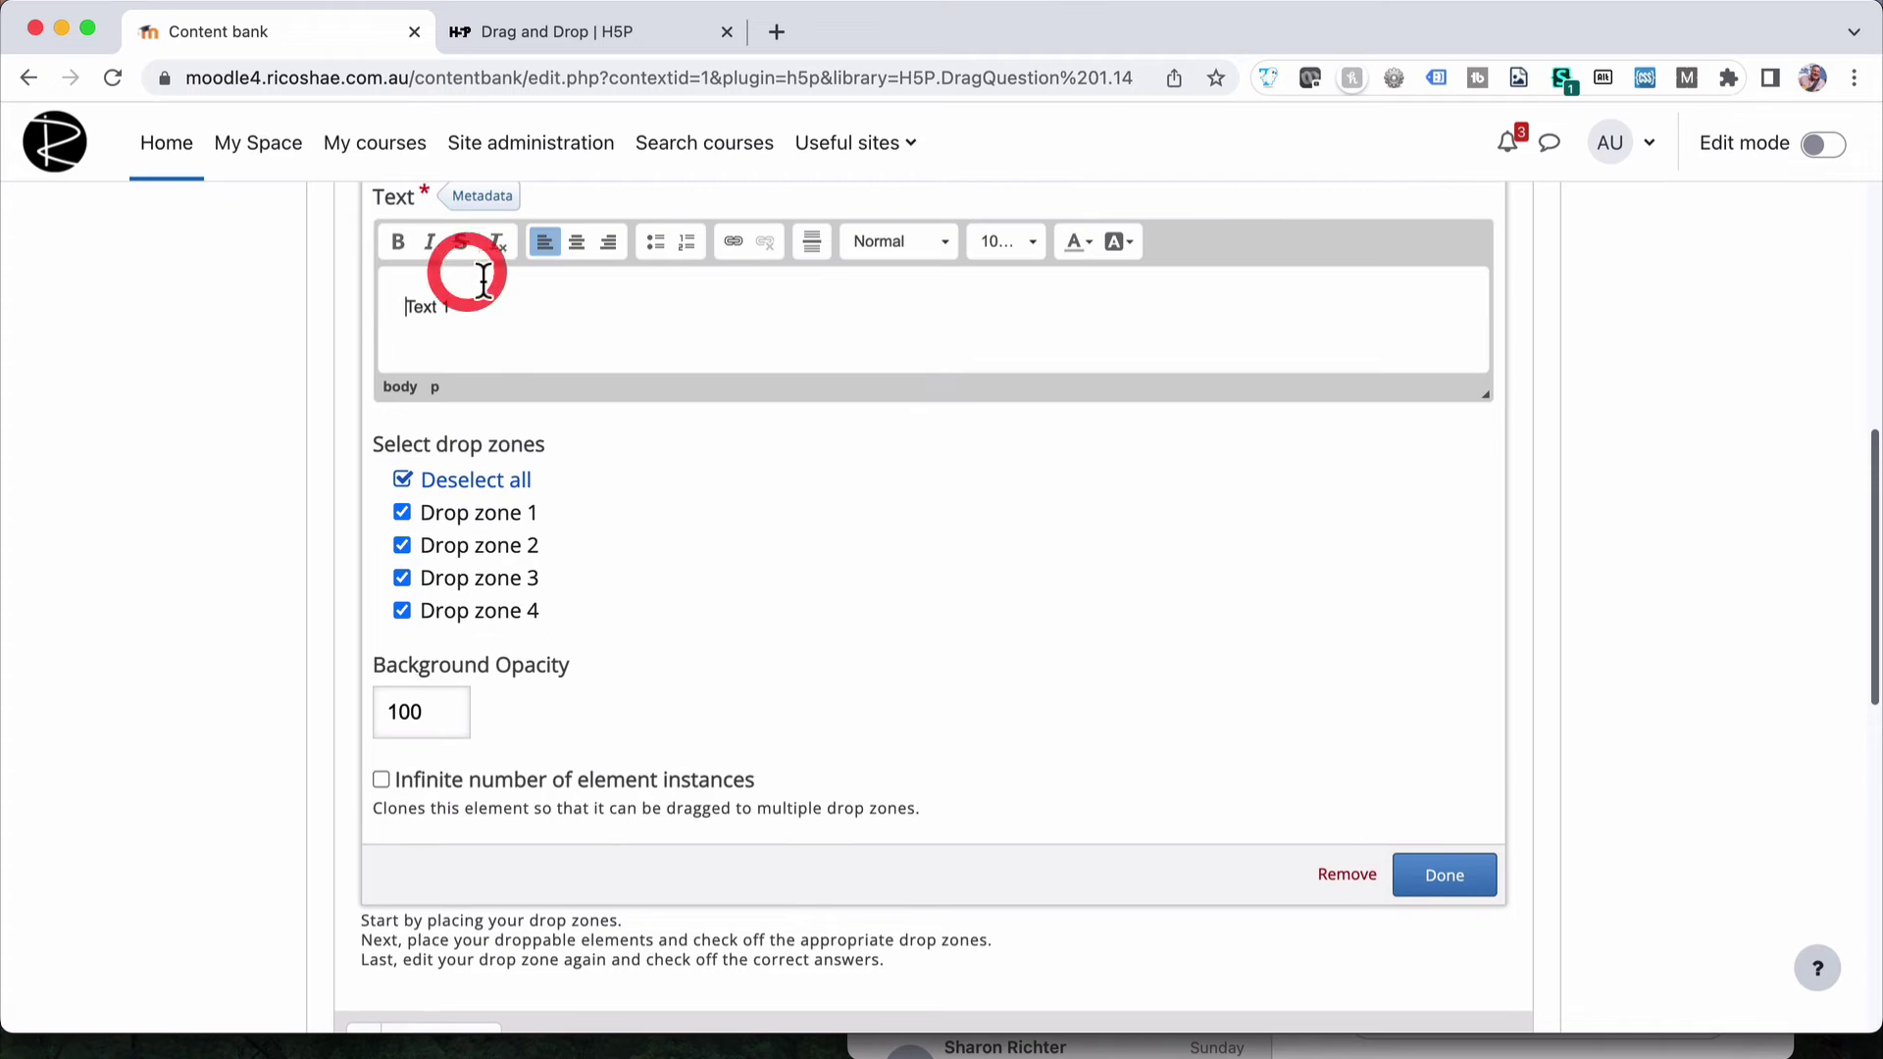
click(465, 298)
key(BackSpace)
text(2)
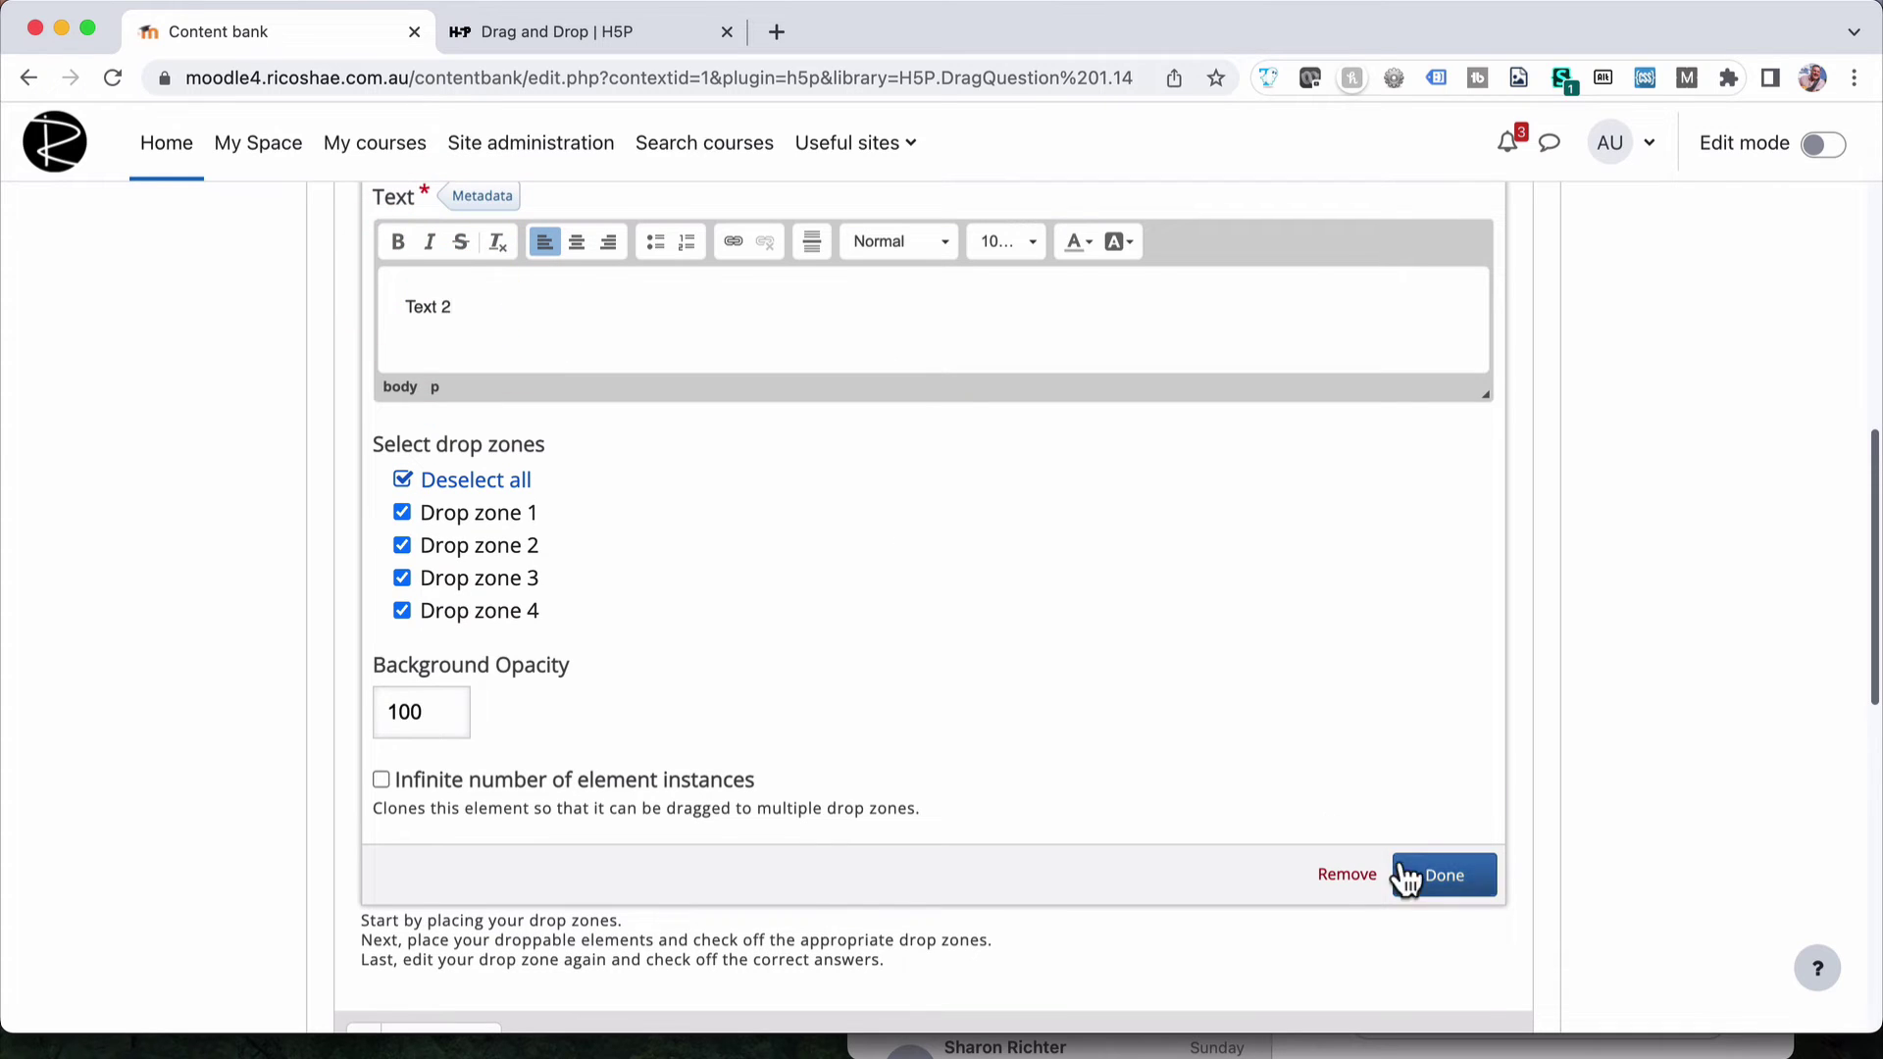
click(1408, 874)
Relabel the top-right copy as 'Text 3'
click(1101, 307)
double_click(1101, 307)
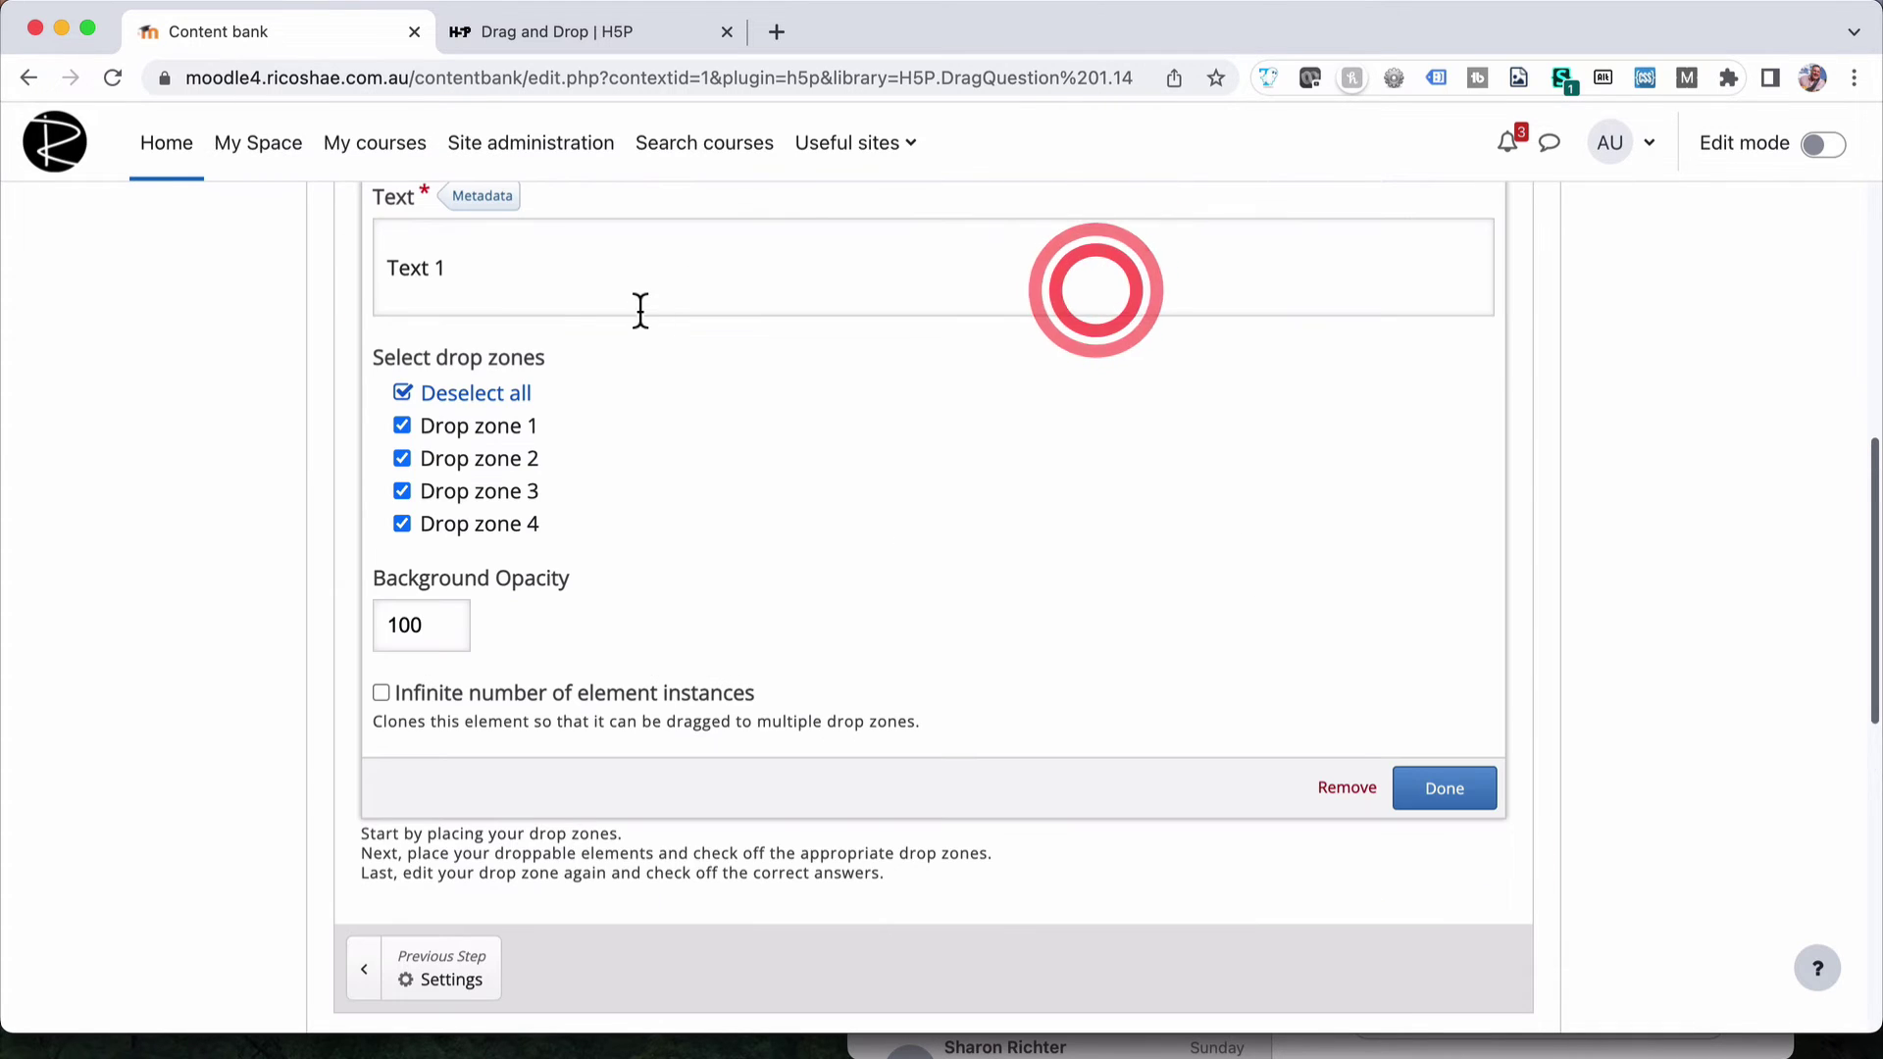
click(504, 261)
click(456, 304)
key(BackSpace)
click(1407, 875)
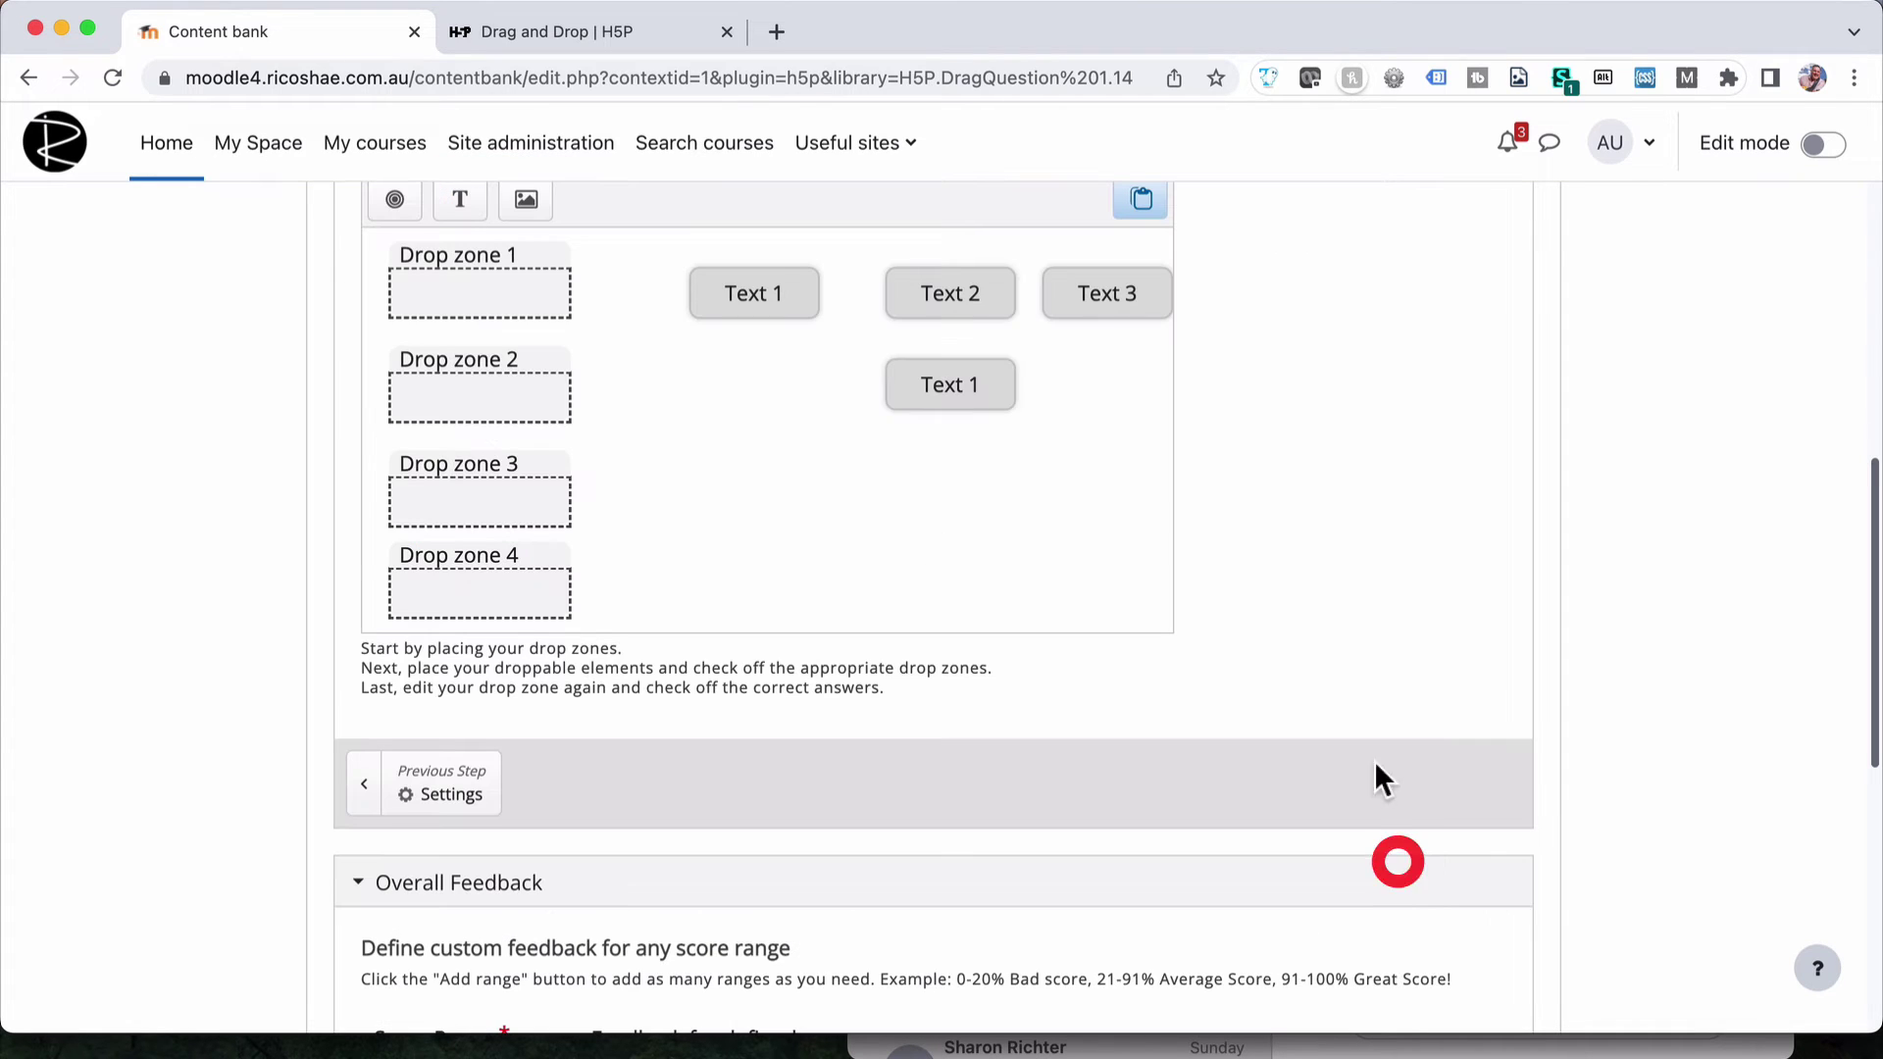
Relabel the lower copy as 'Text 4'
click(963, 392)
double_click(964, 392)
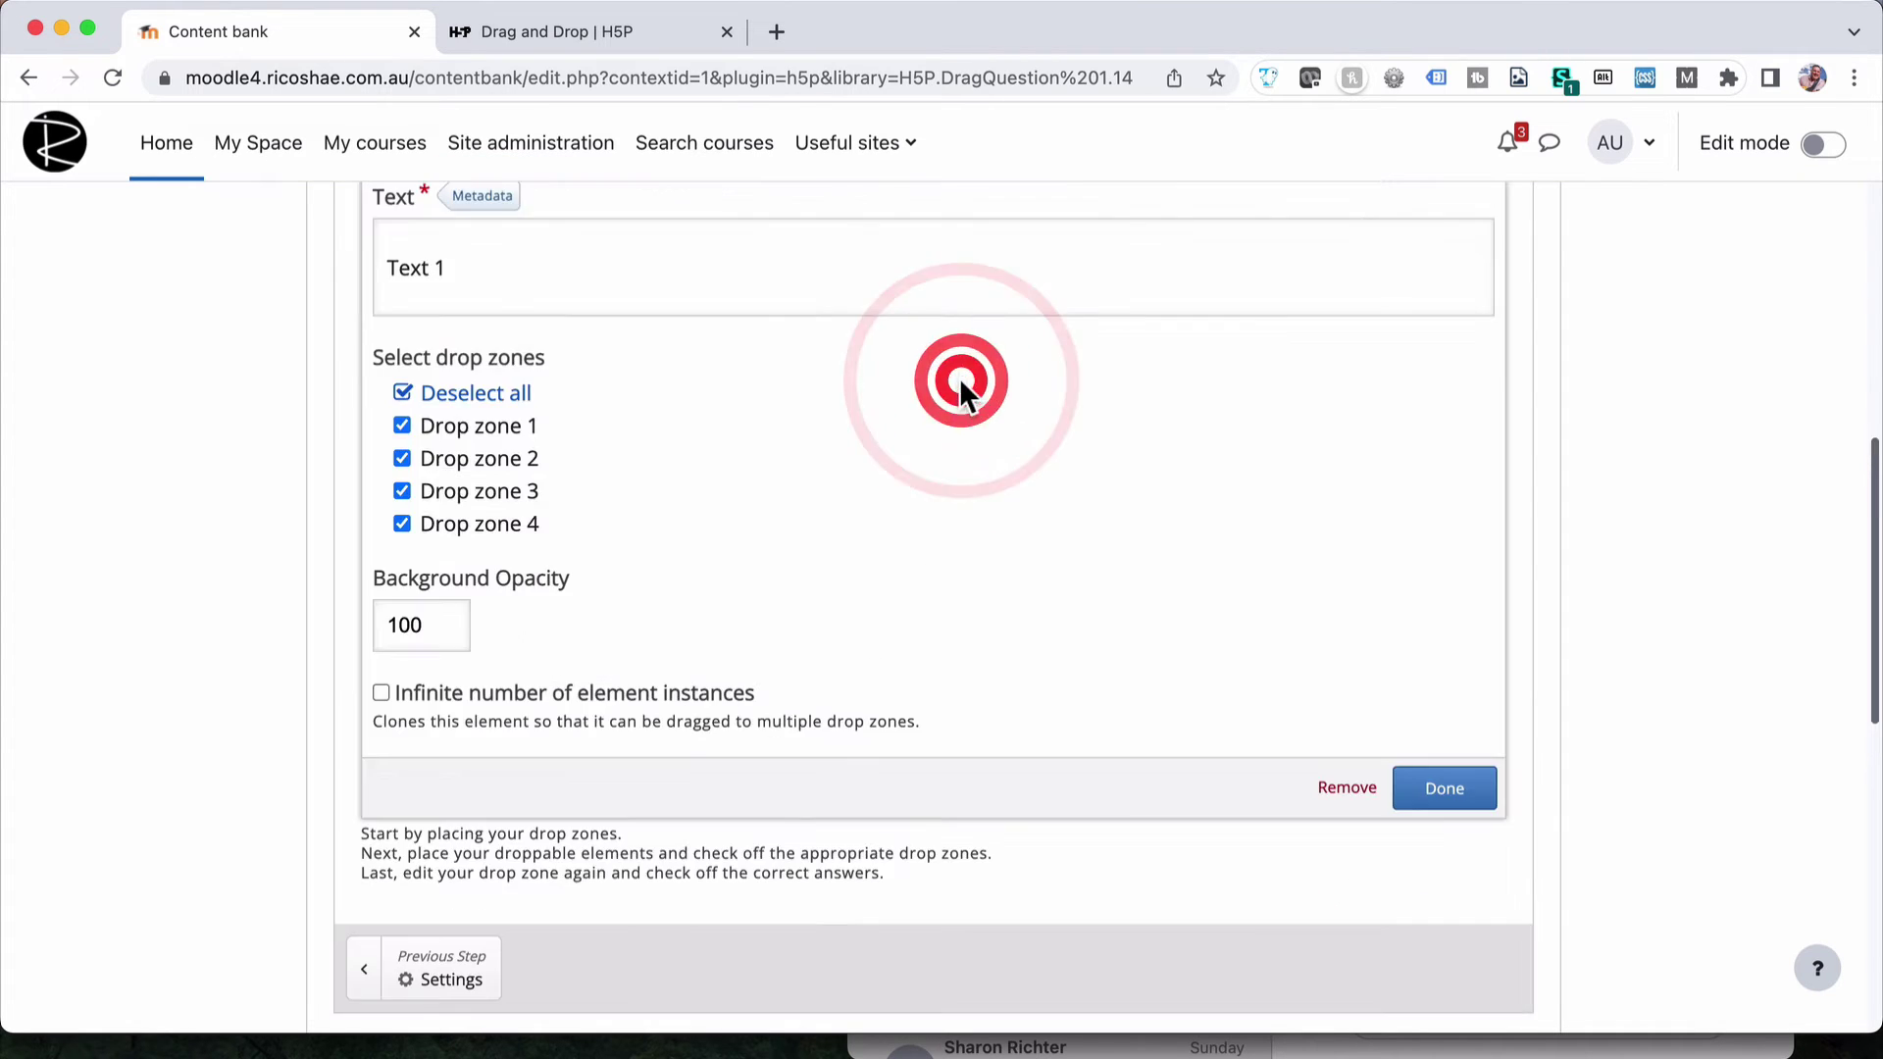
click(495, 278)
click(487, 307)
key(BackSpace)
click(1412, 873)
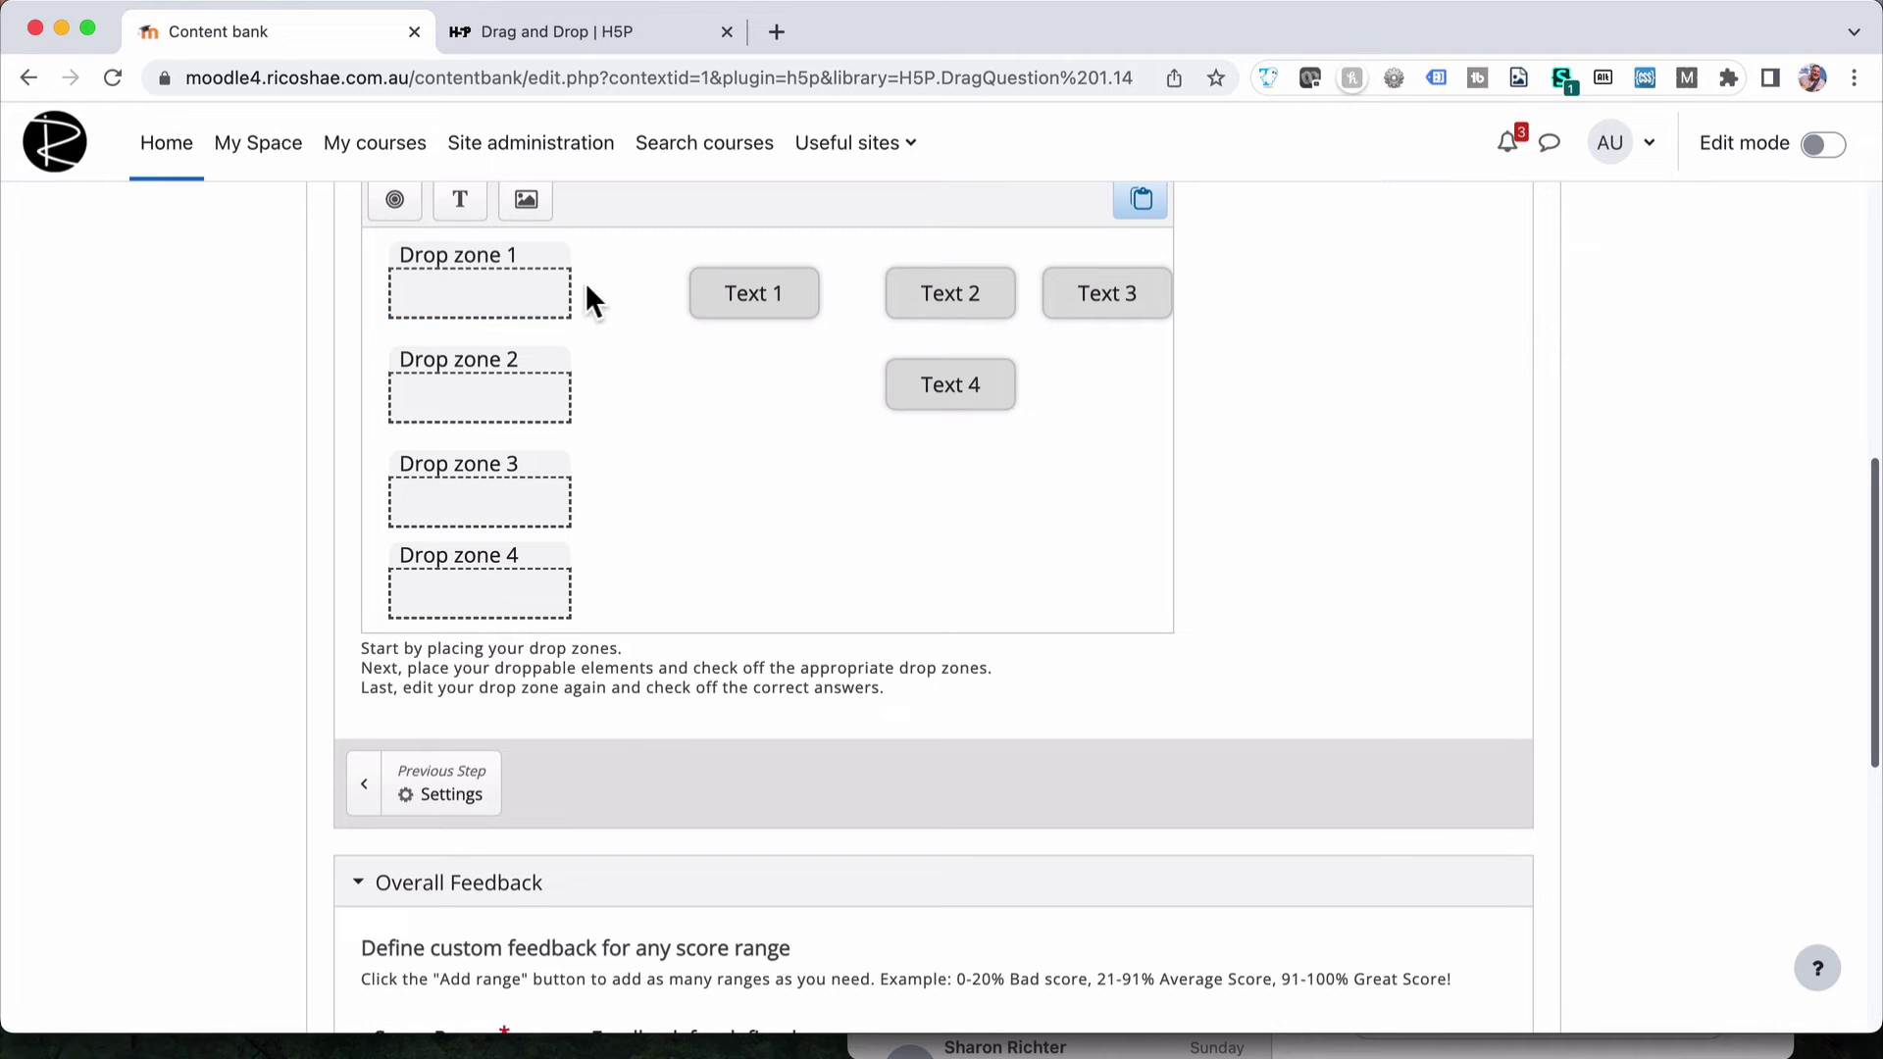
Mark Text 1 correct for Drop zone 1 and Text 2 correct for Drop zone 2
double_click(499, 305)
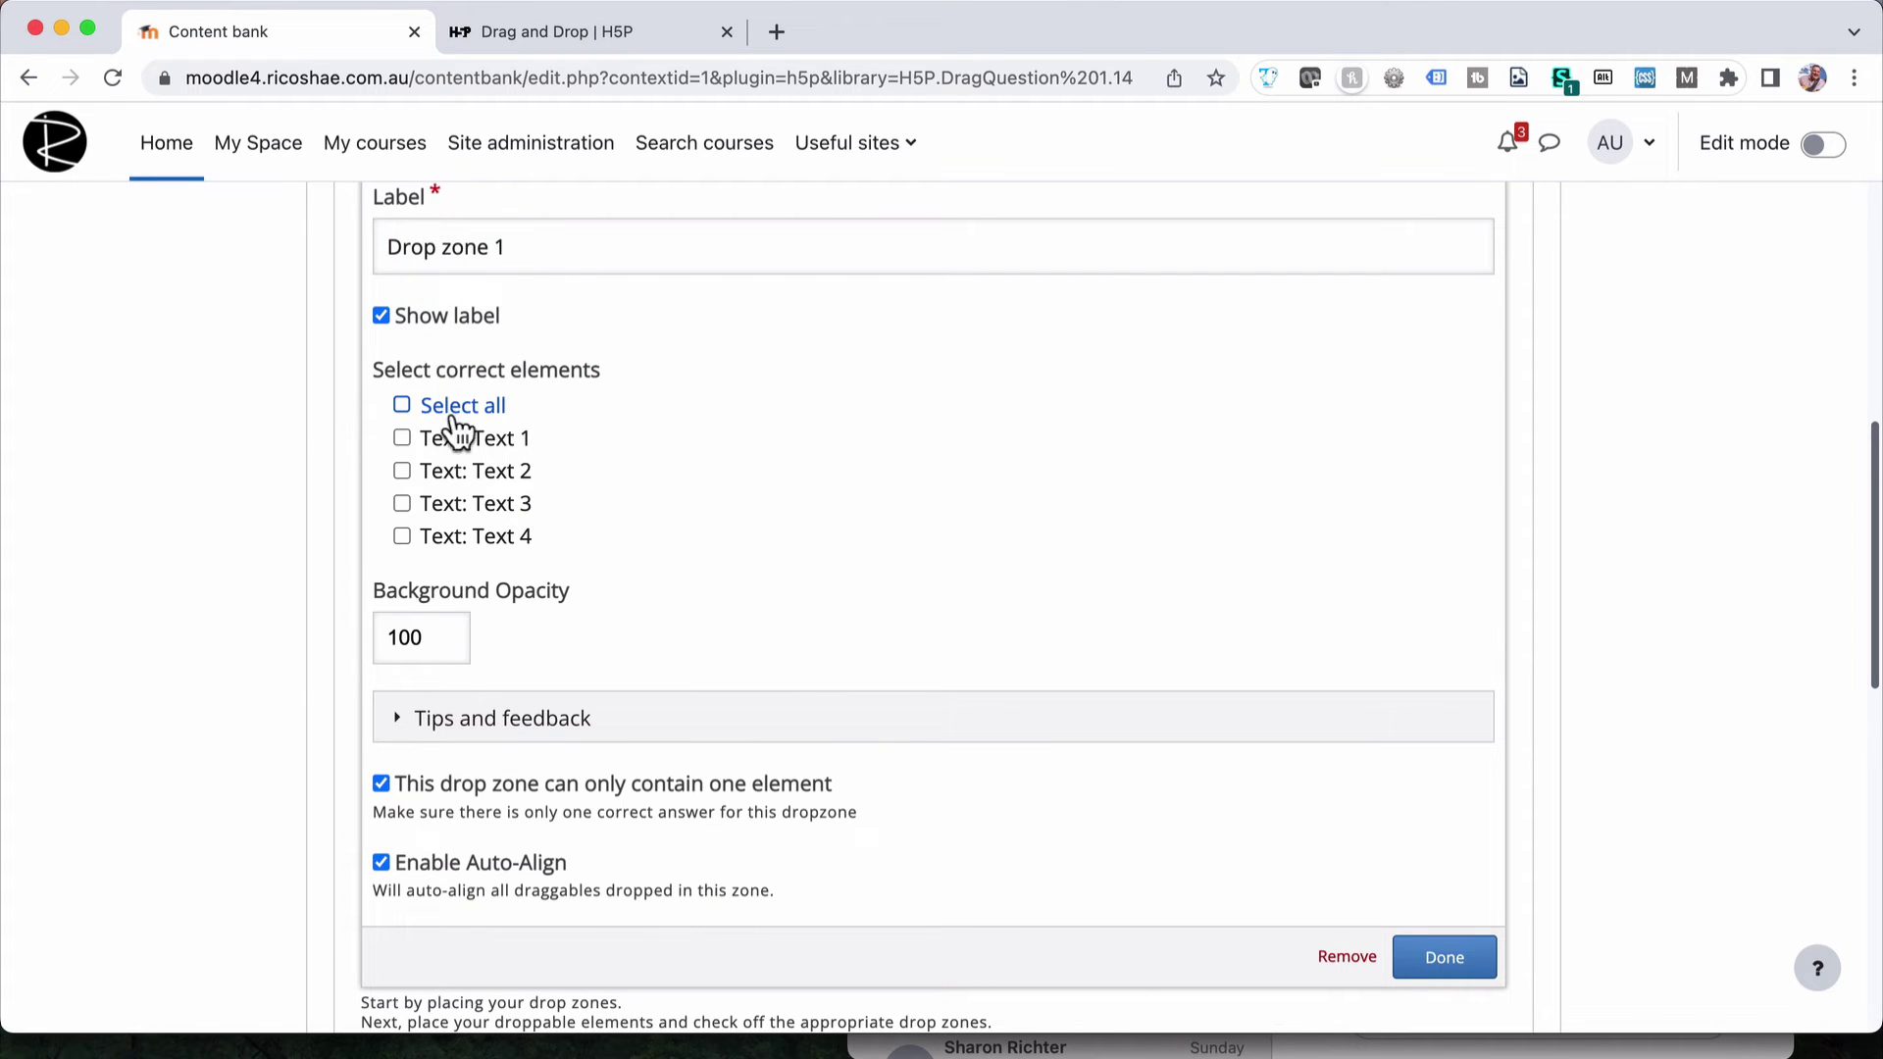
click(402, 438)
click(1437, 959)
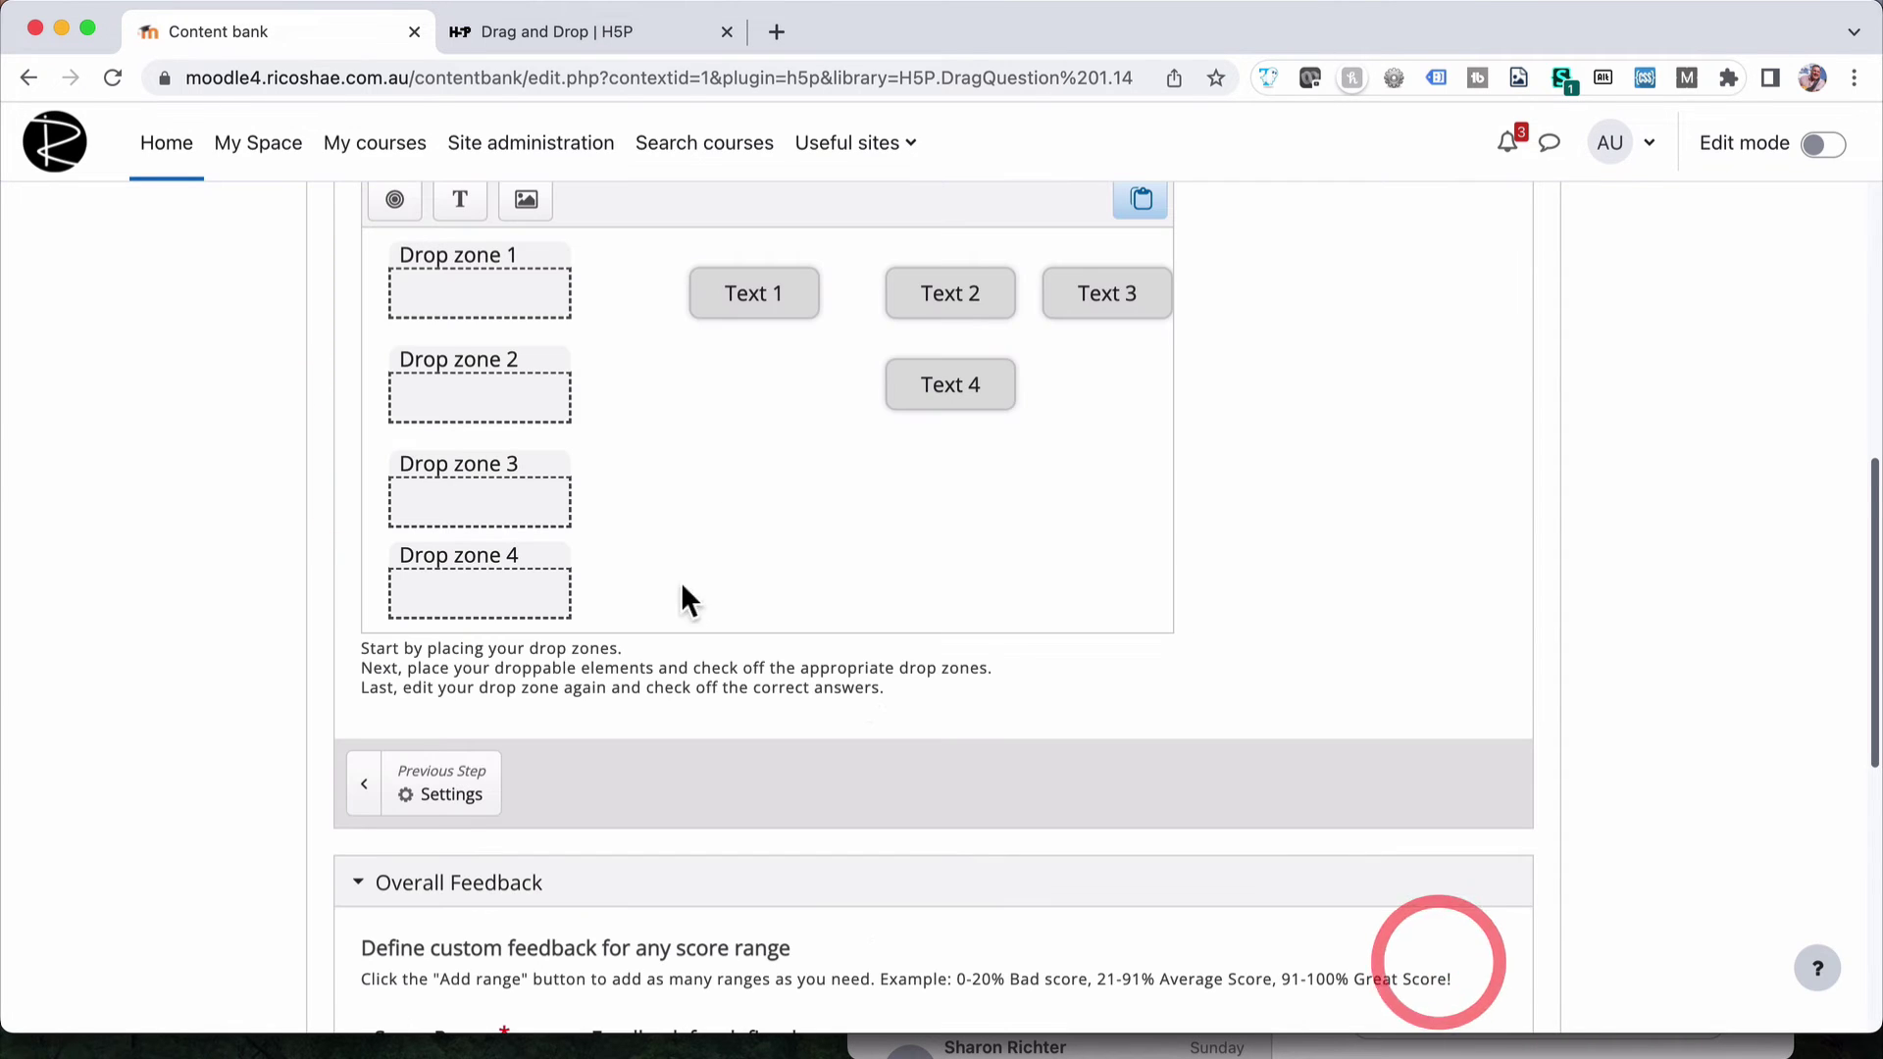
double_click(471, 389)
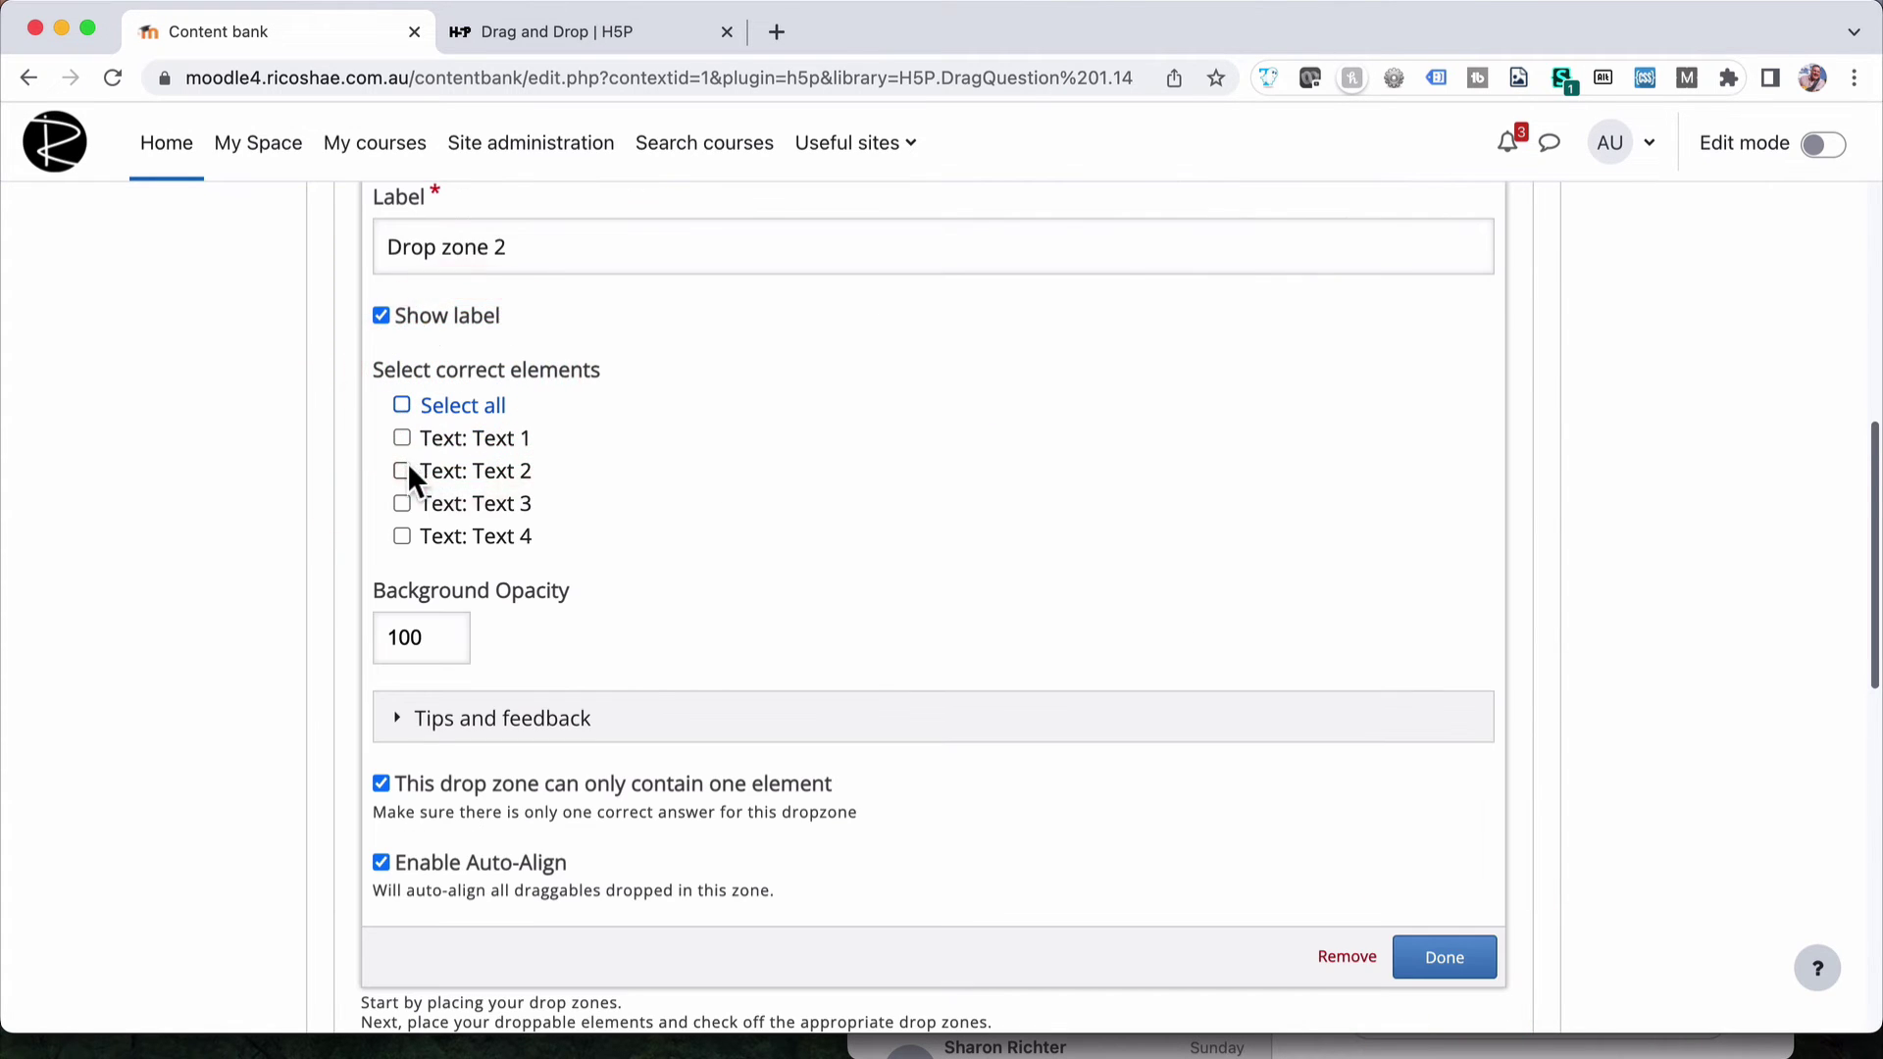
click(402, 471)
click(1428, 966)
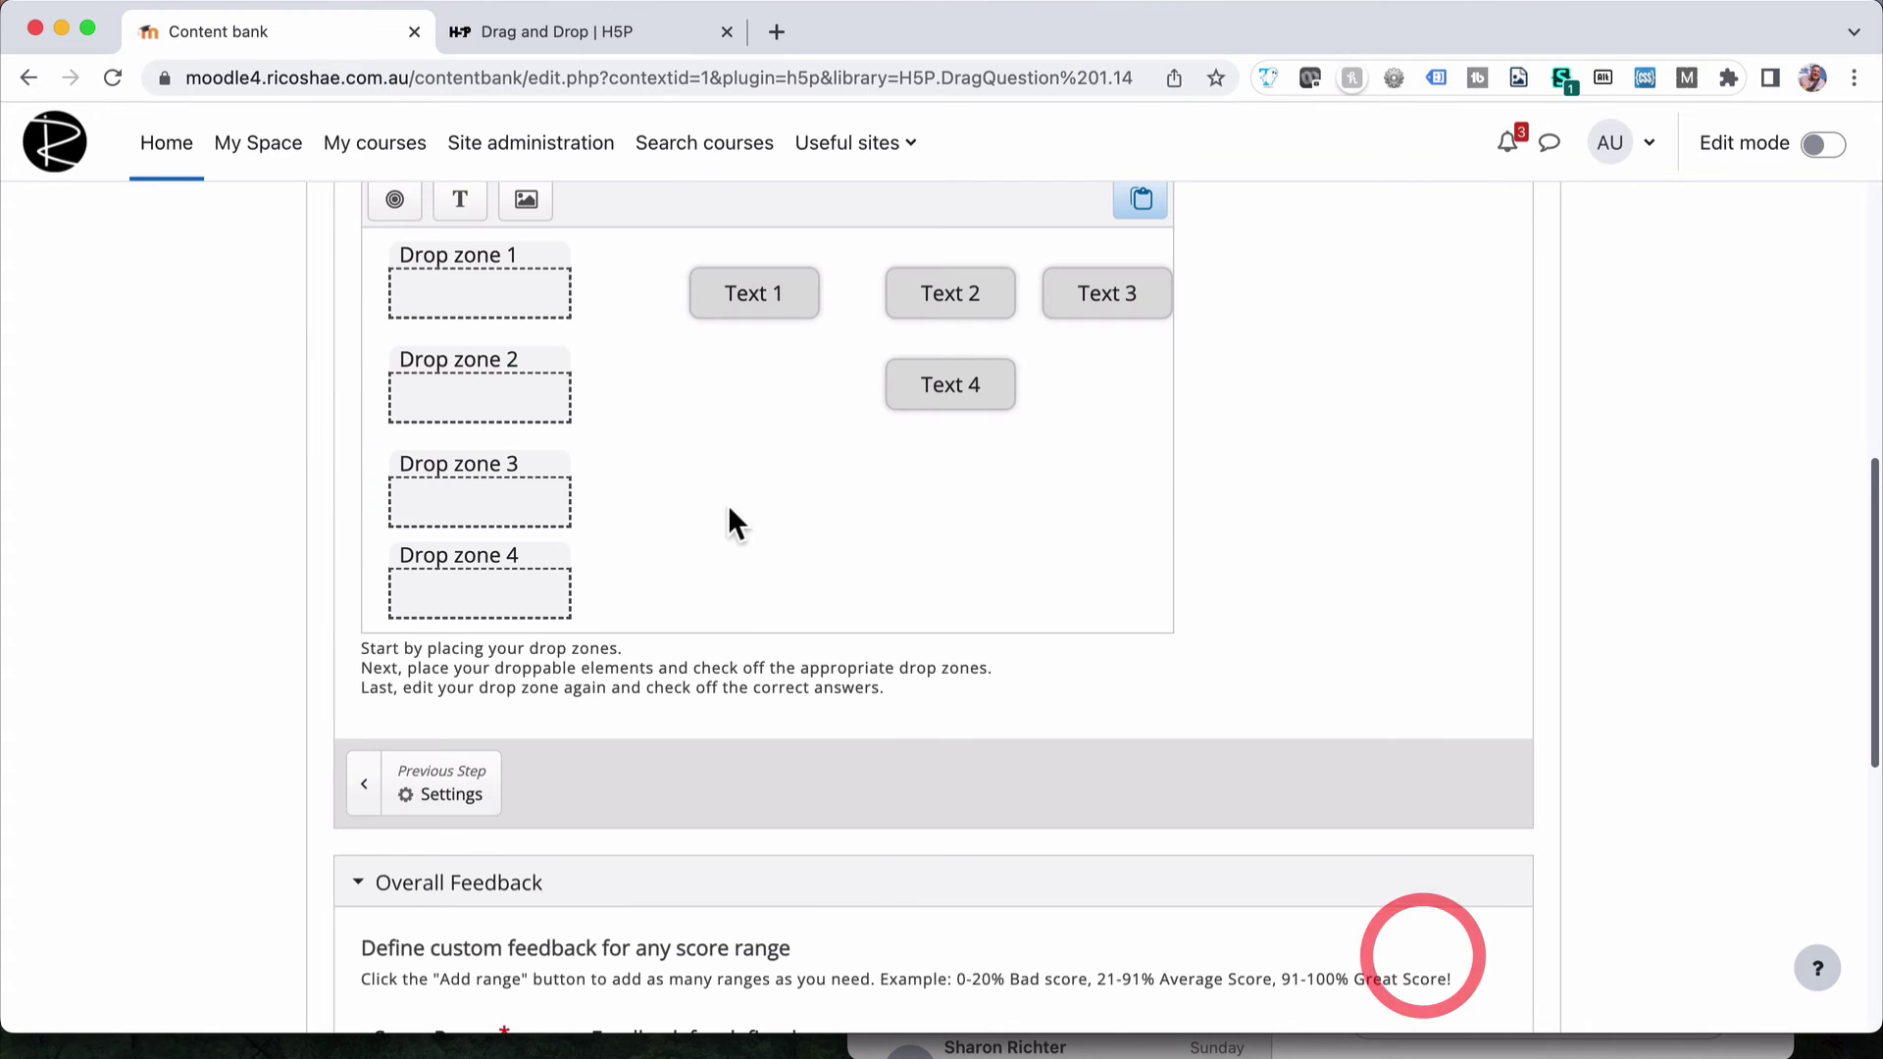
Mark Text 3 correct for Drop zone 3 and Text 4 correct for Drop zone 4
double_click(497, 510)
click(402, 502)
click(1438, 956)
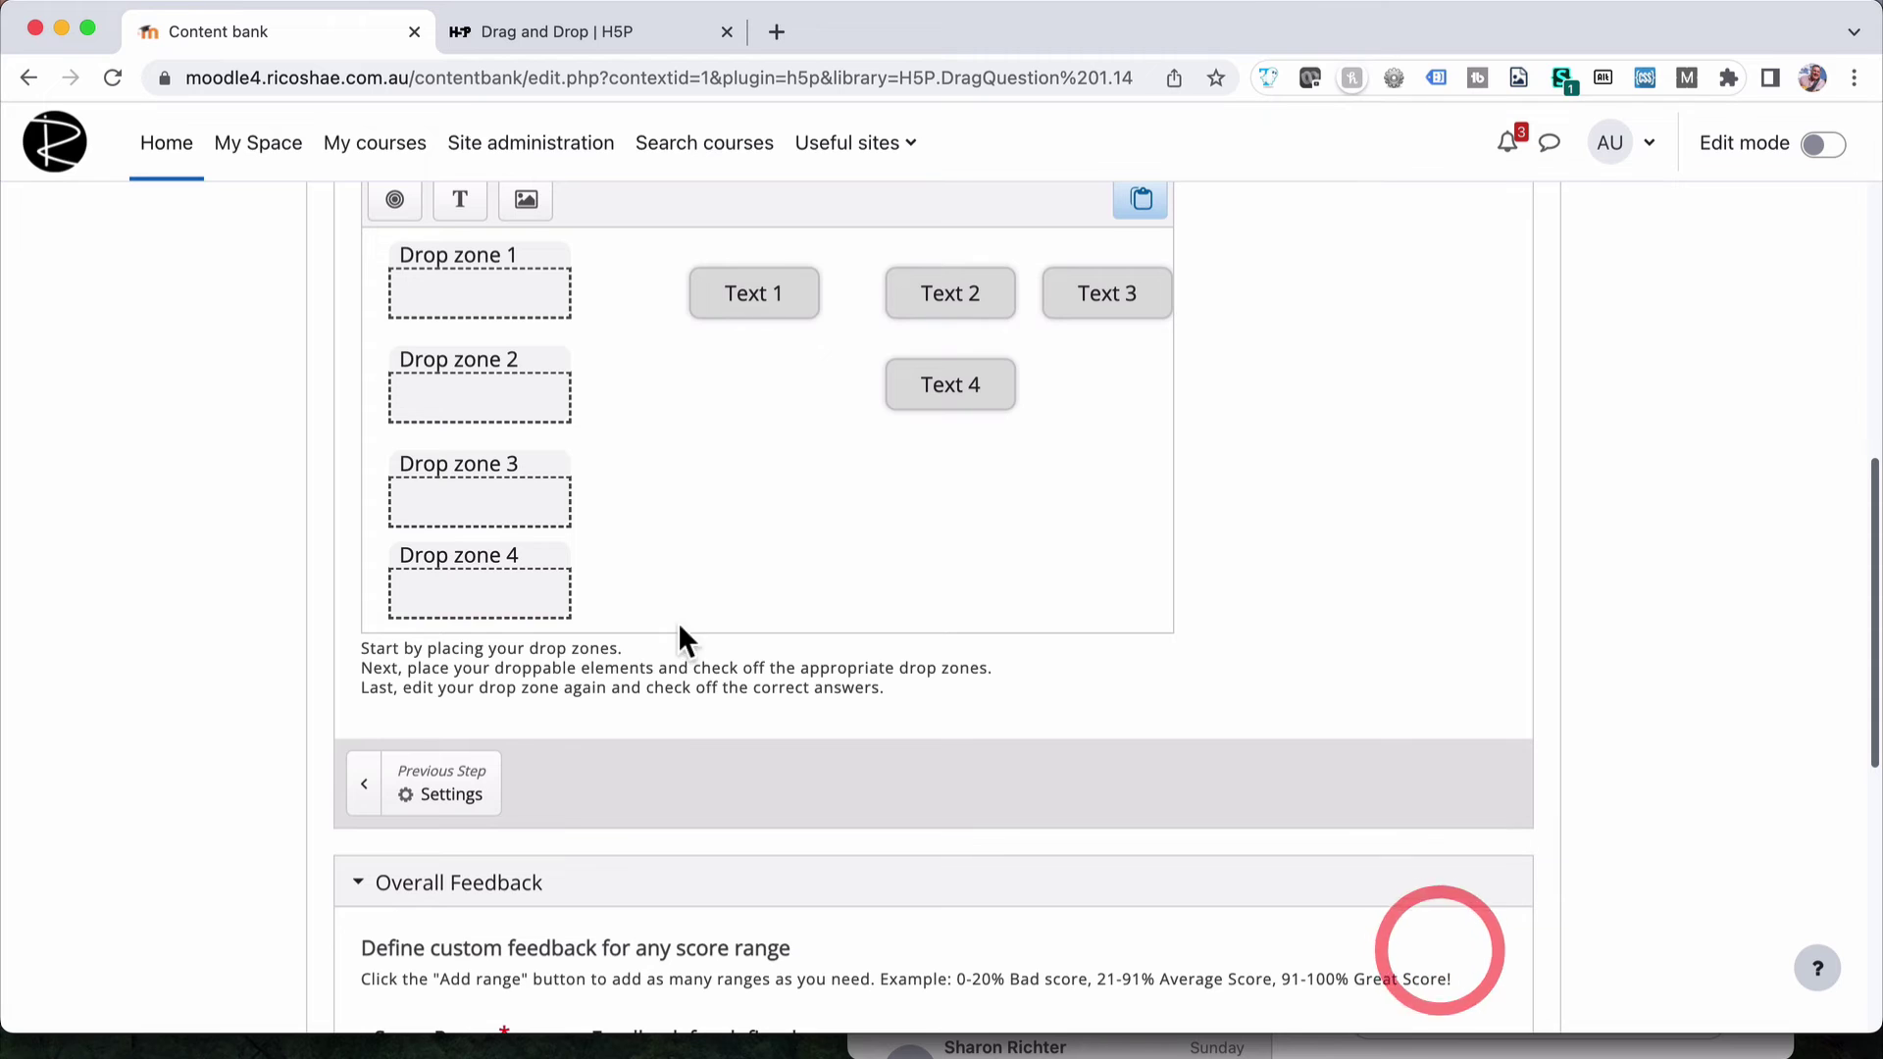
double_click(496, 600)
click(402, 535)
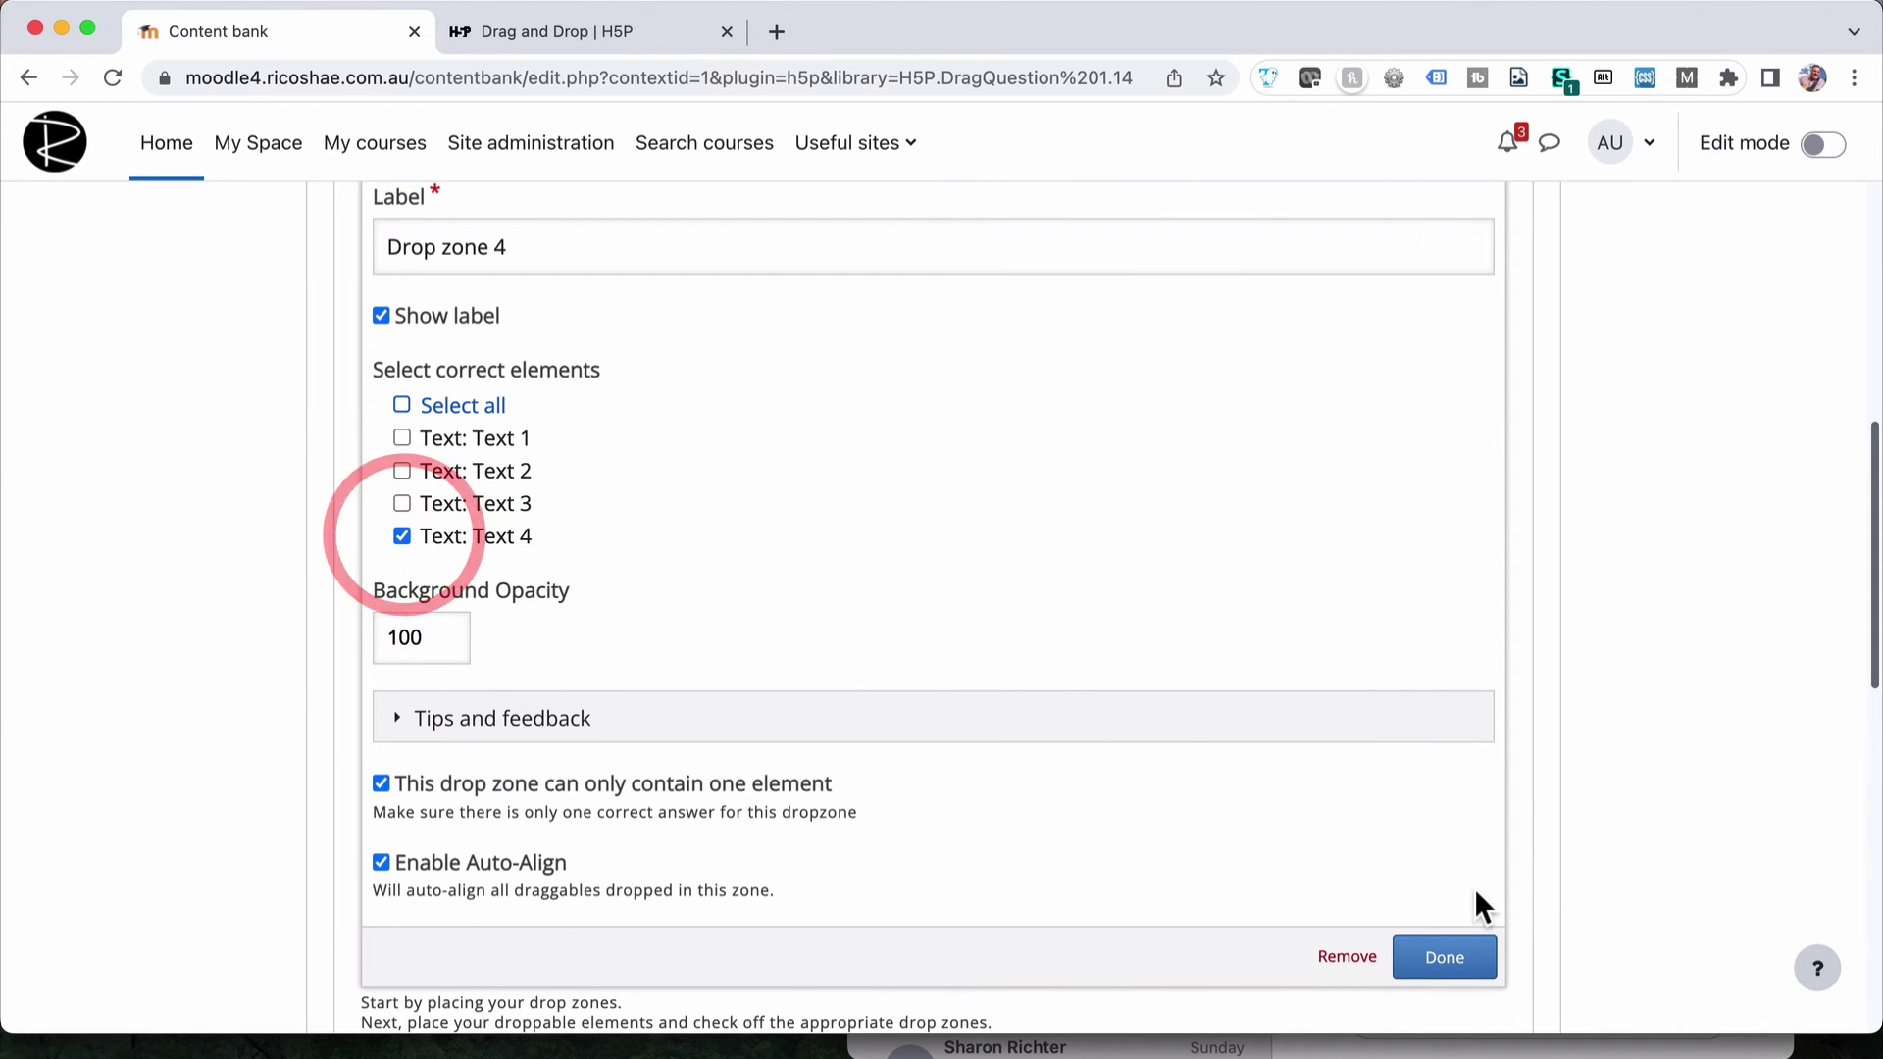
click(1434, 949)
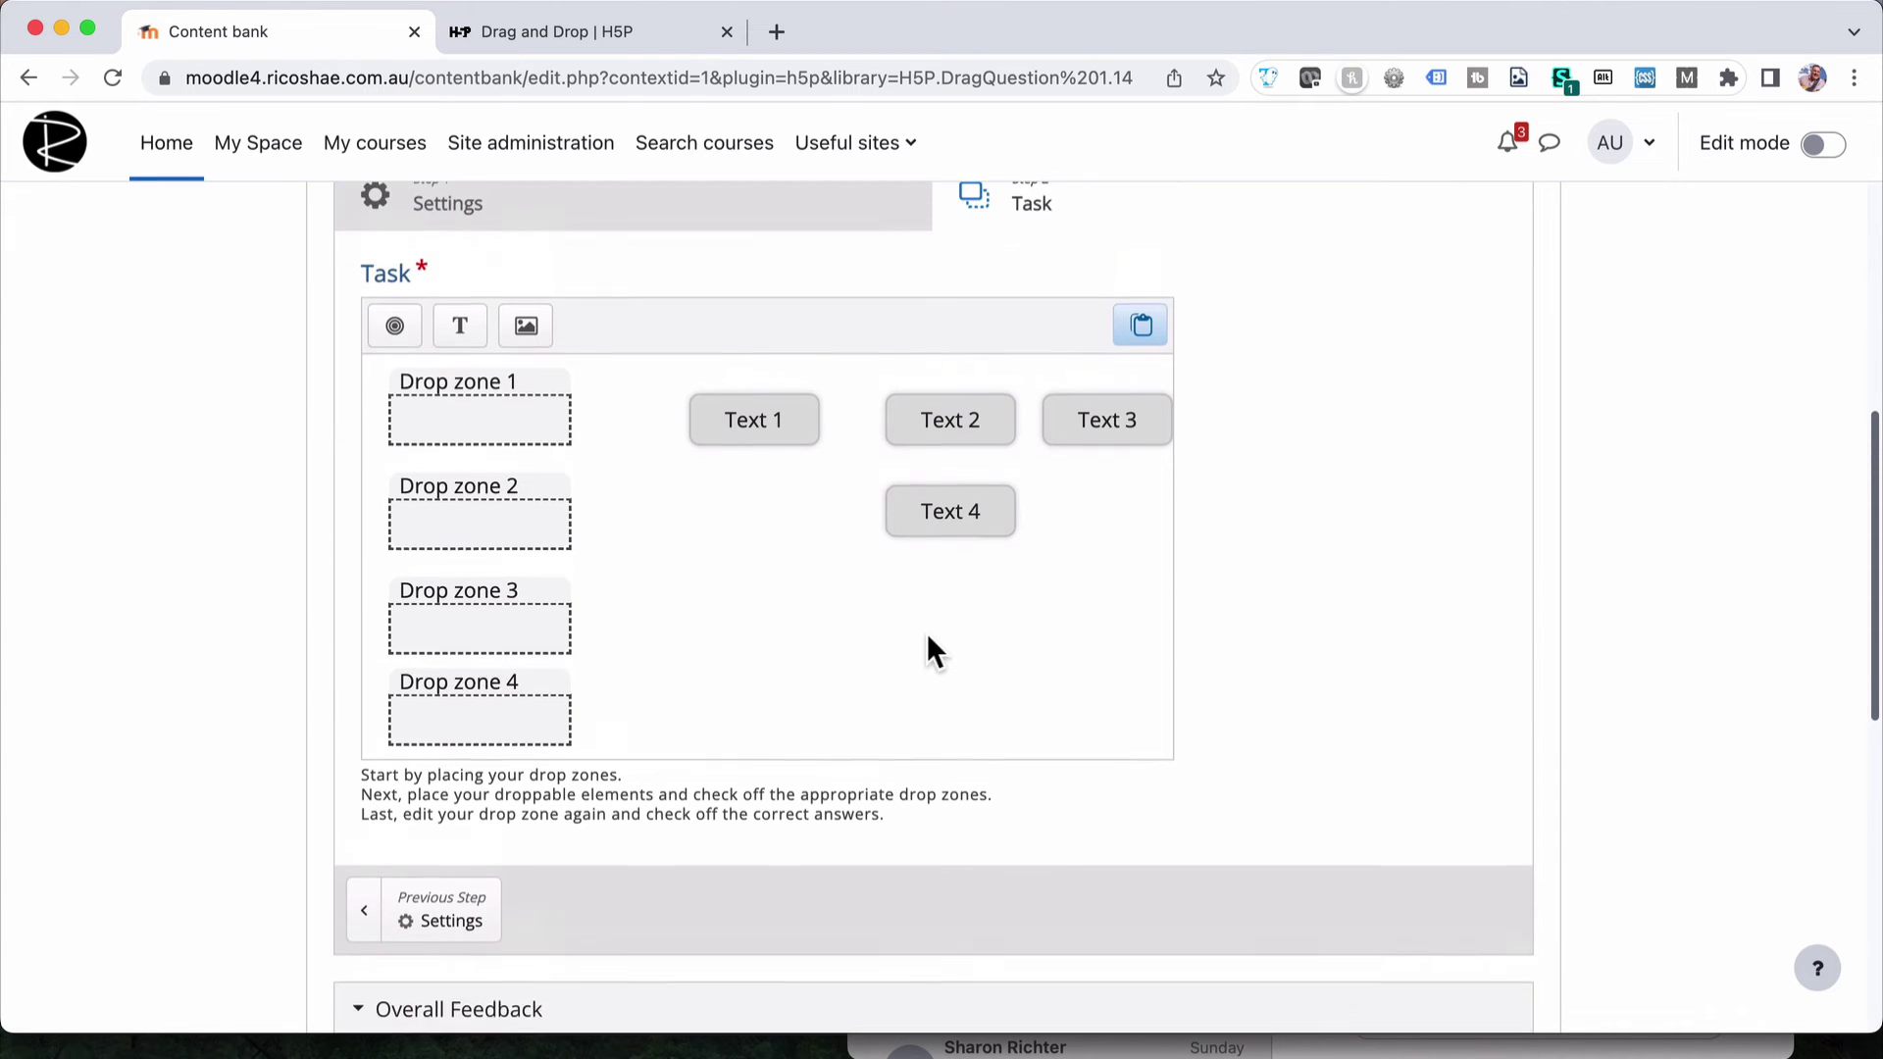
Save the Drag and Drop activity
scroll(927, 633, down, 5)
scroll(929, 637, down, 3)
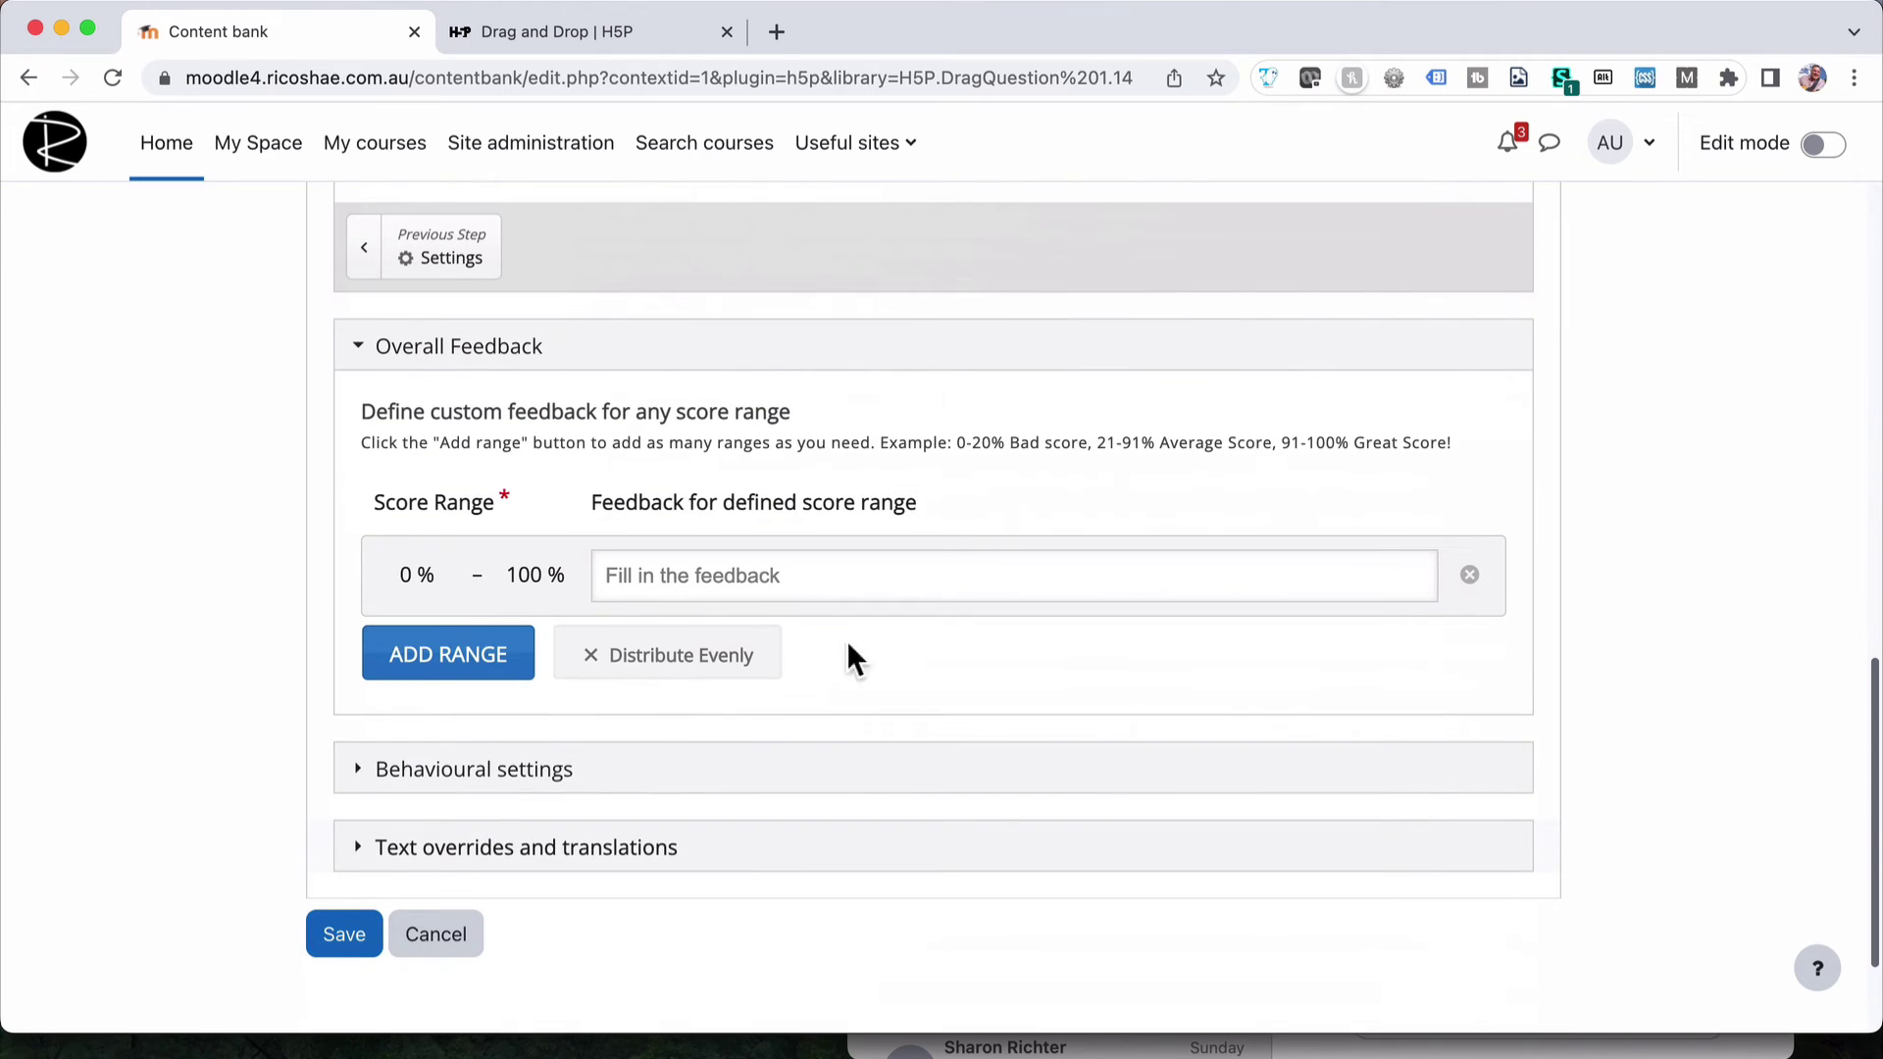
click(359, 922)
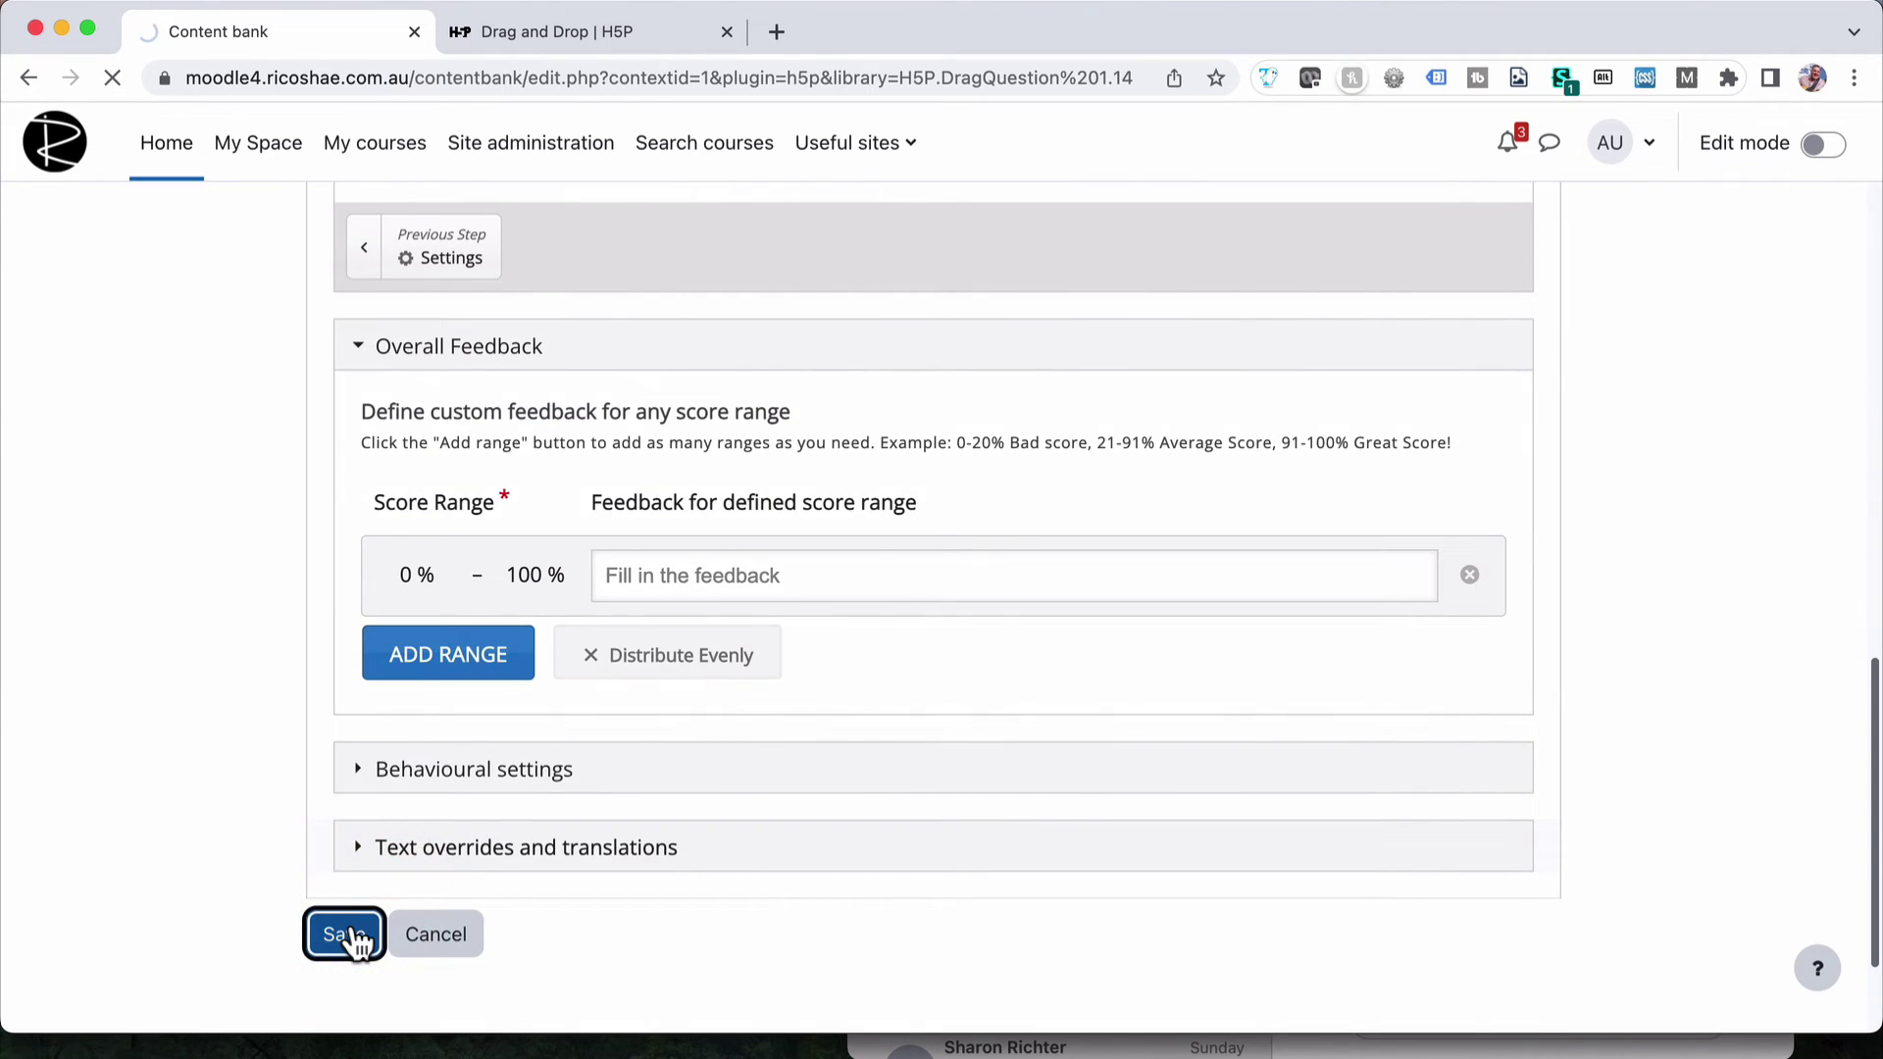
Drop Text 1 into Drop zone 2 and Text 2 into Drop zone 3
scroll(508, 741, down, 3)
scroll(508, 734, down, 1)
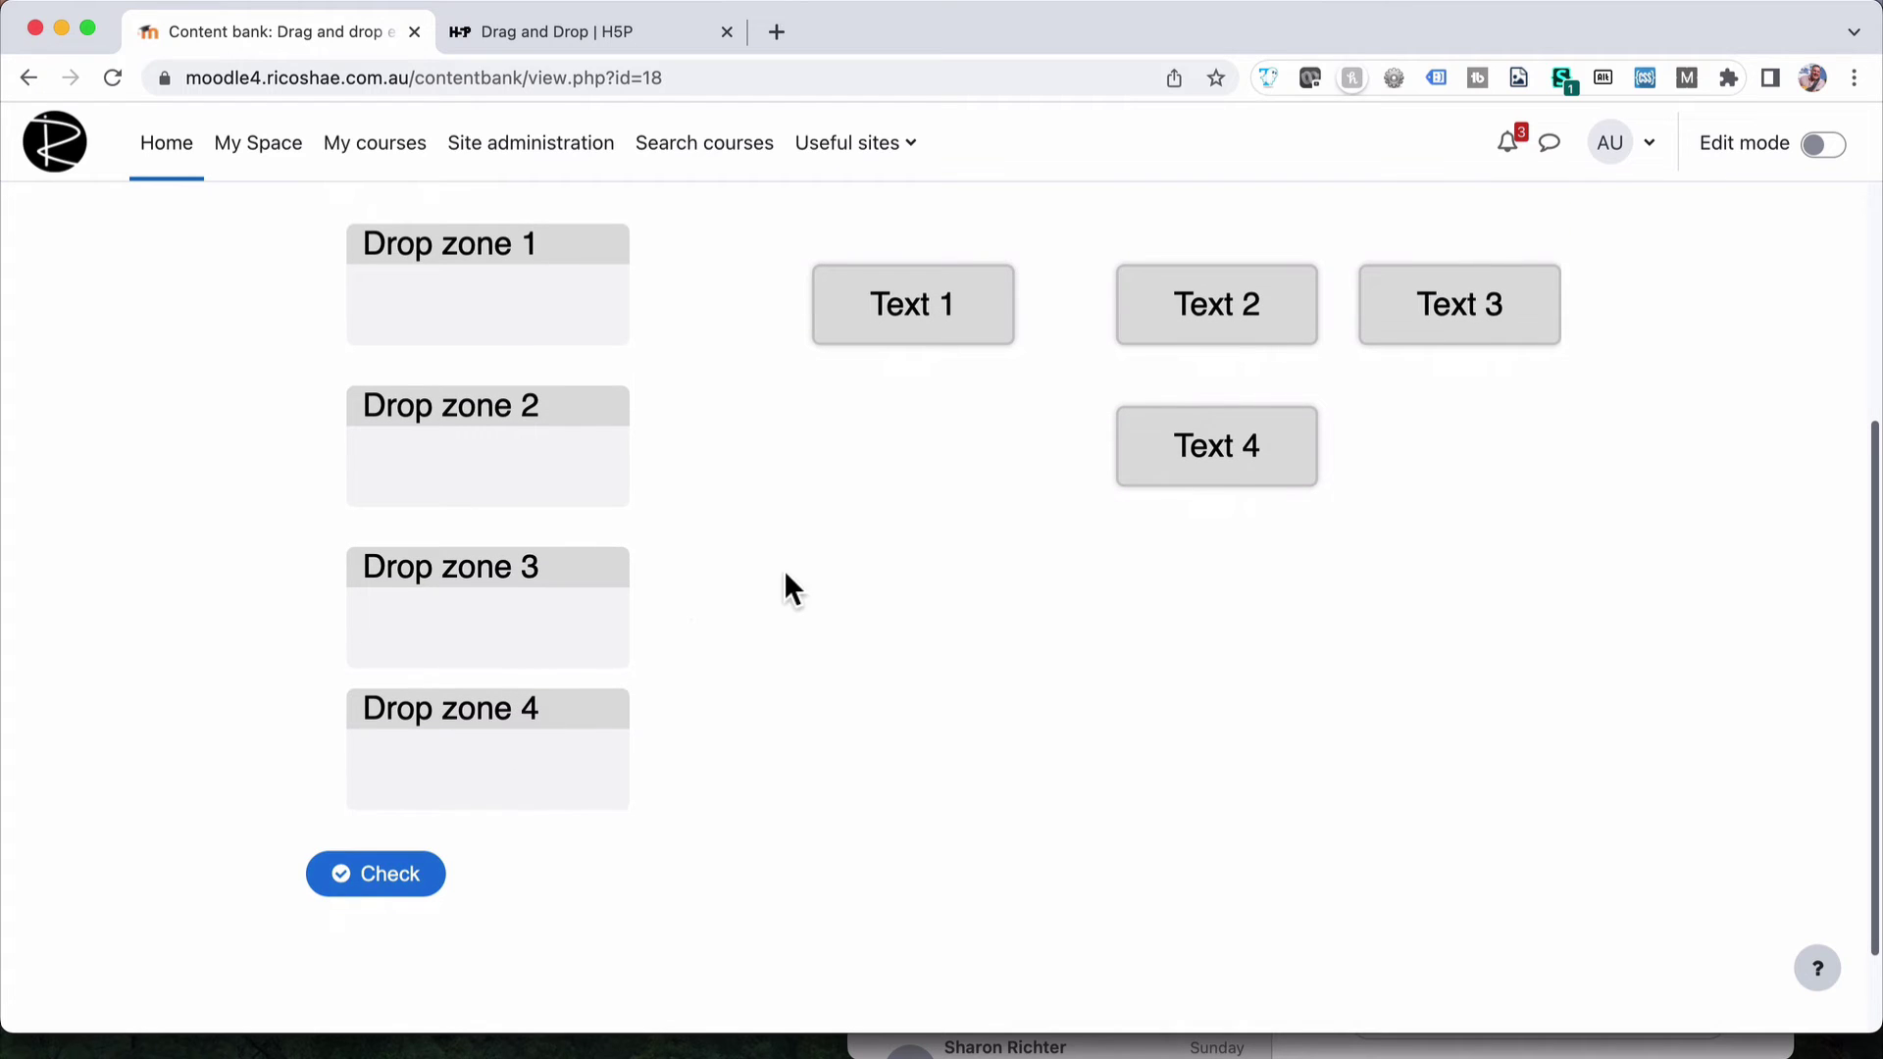
drag(932, 311, 546, 437)
drag(1170, 327, 488, 643)
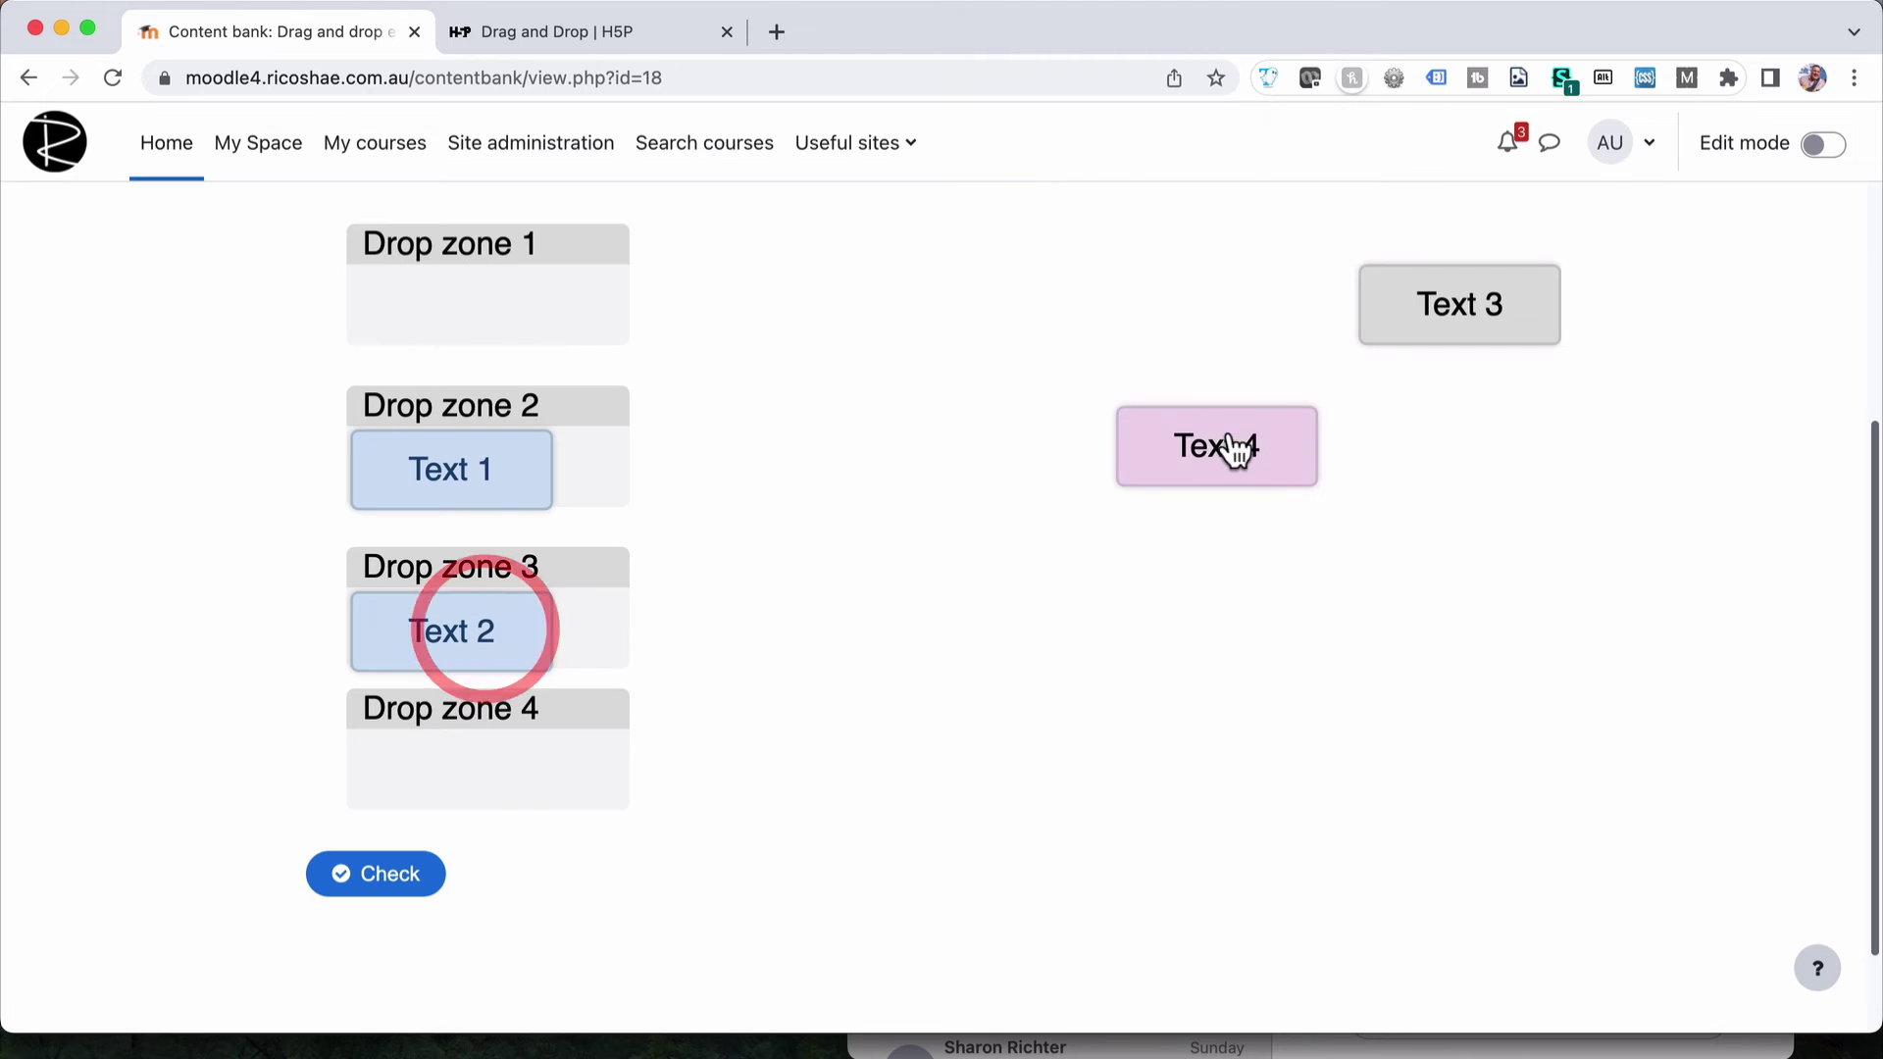
Place Text 3 in Drop zone 1 and, after several attempts, Text 4 in Drop zone 4
drag(1227, 446, 635, 761)
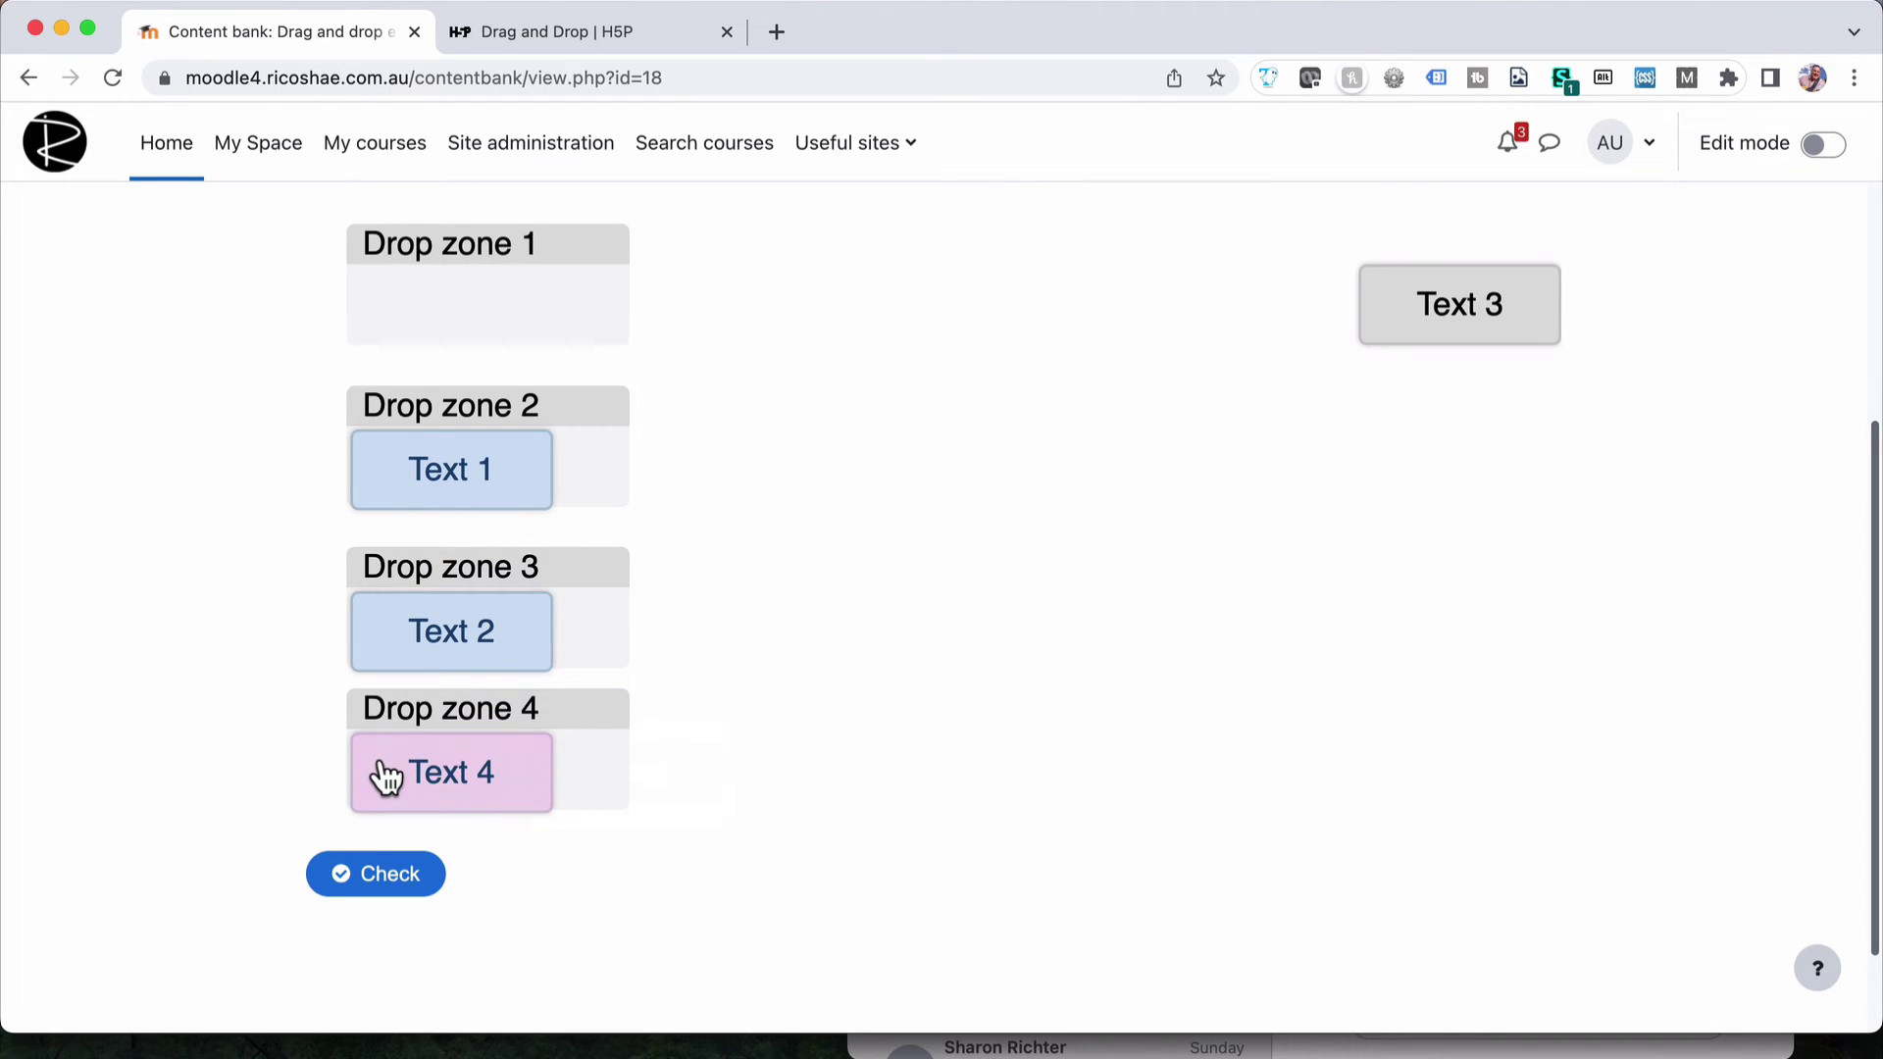
drag(484, 773, 538, 777)
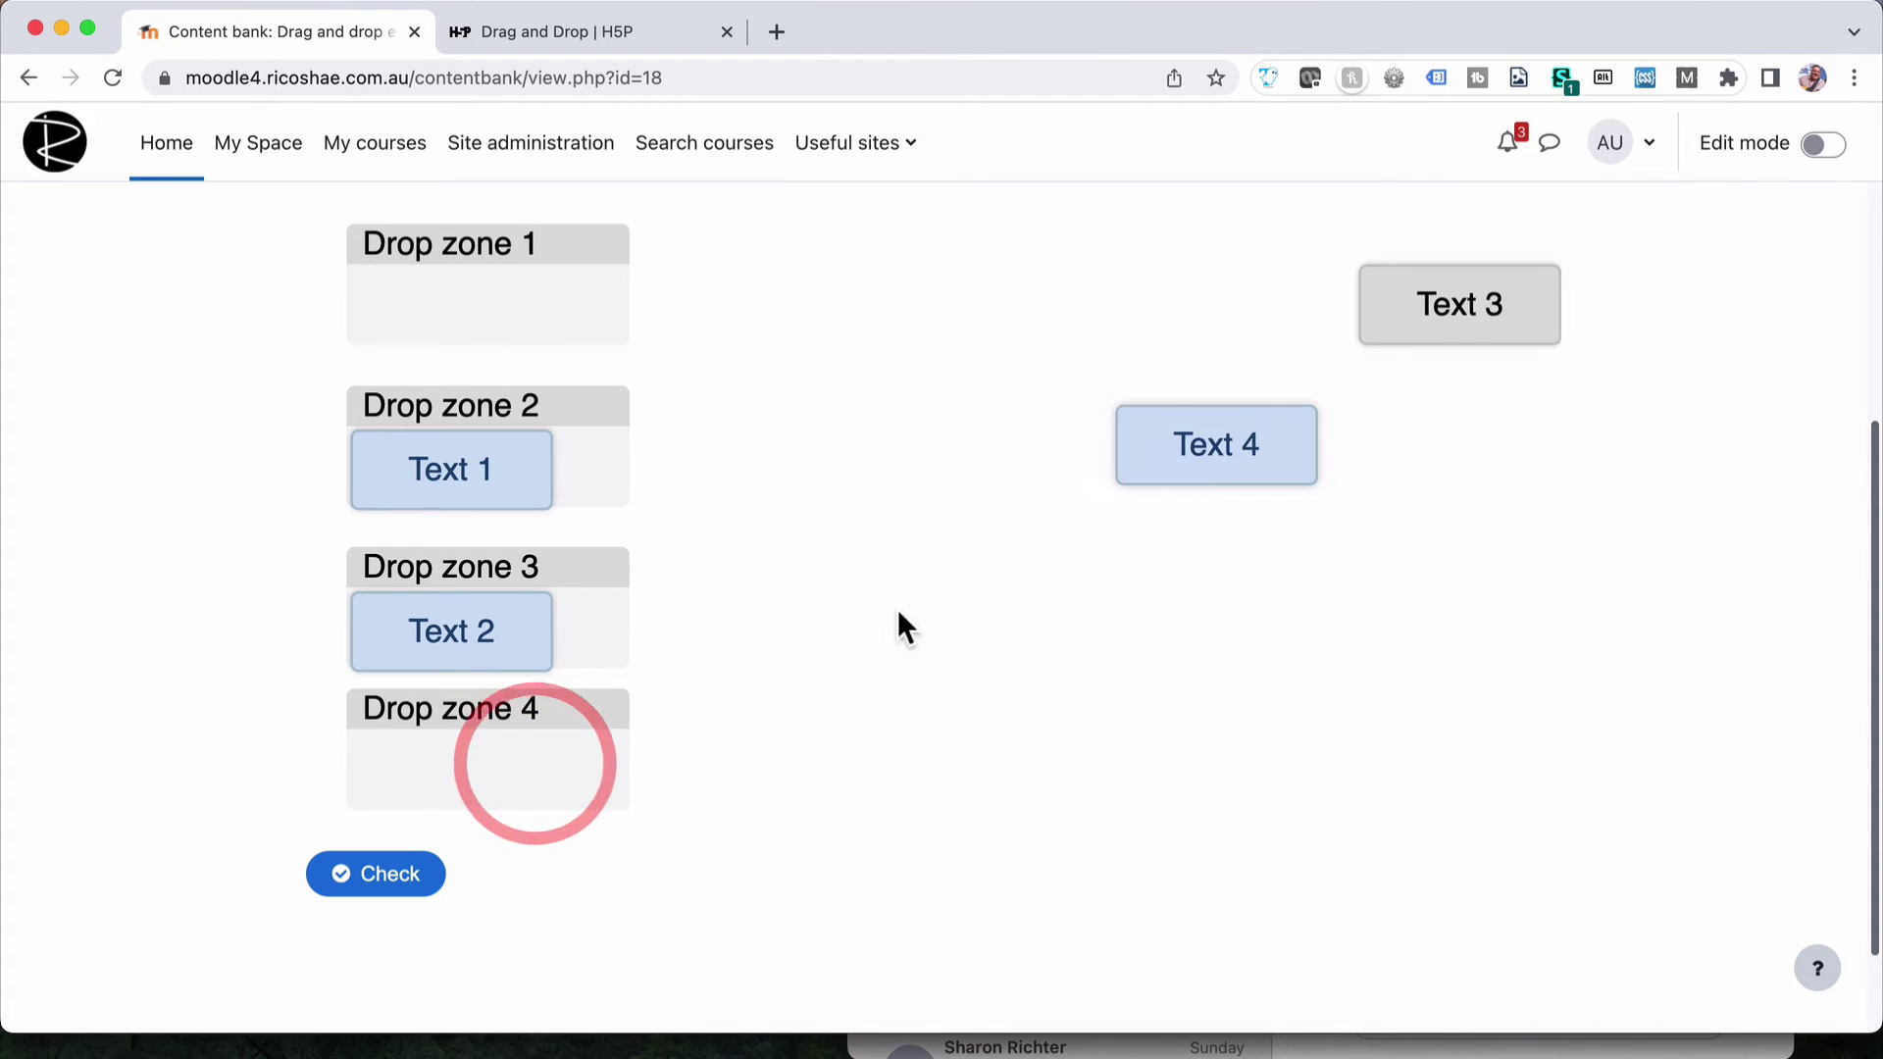
drag(1241, 428, 536, 753)
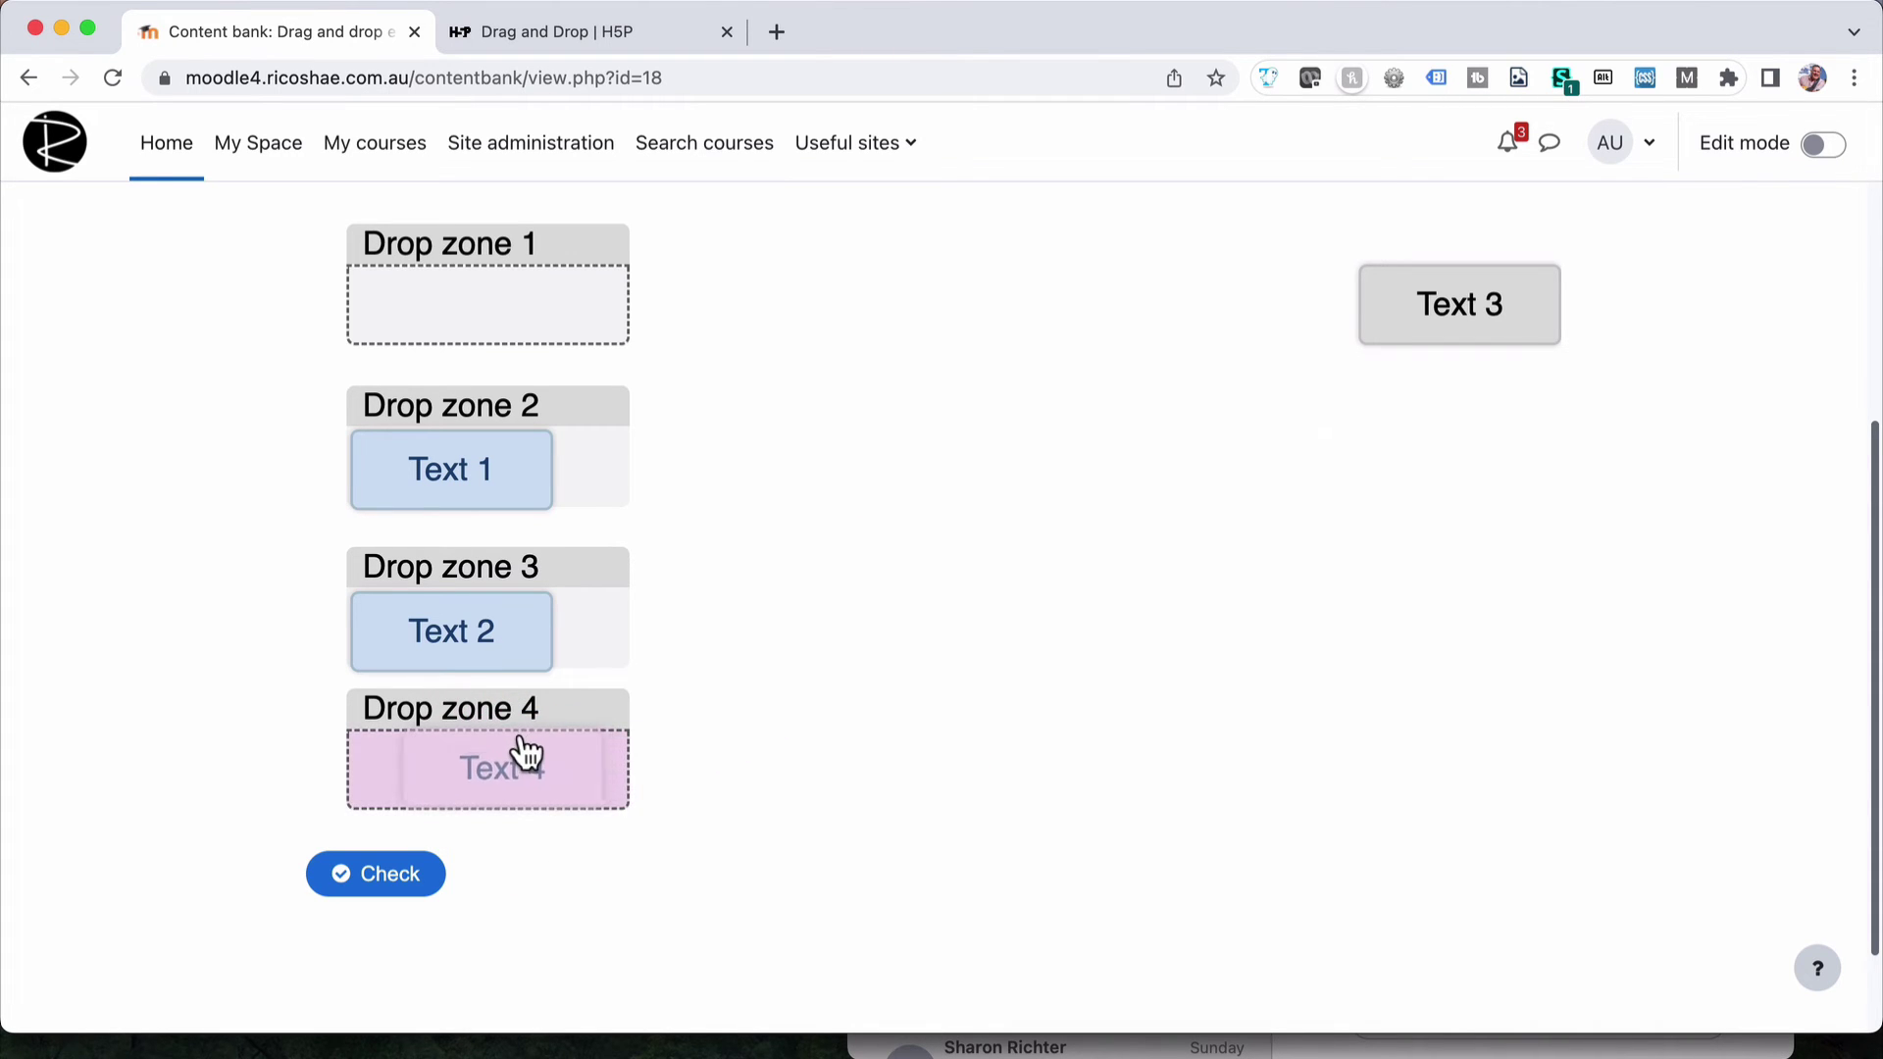
click(520, 753)
drag(471, 769, 980, 620)
drag(1226, 467, 614, 782)
drag(454, 782, 500, 782)
drag(432, 485, 431, 486)
drag(1429, 324, 566, 307)
drag(1235, 456, 543, 755)
Check the mixed attempt, retry, and place Texts 1–4 into Drop zones 1–4 in order
click(406, 874)
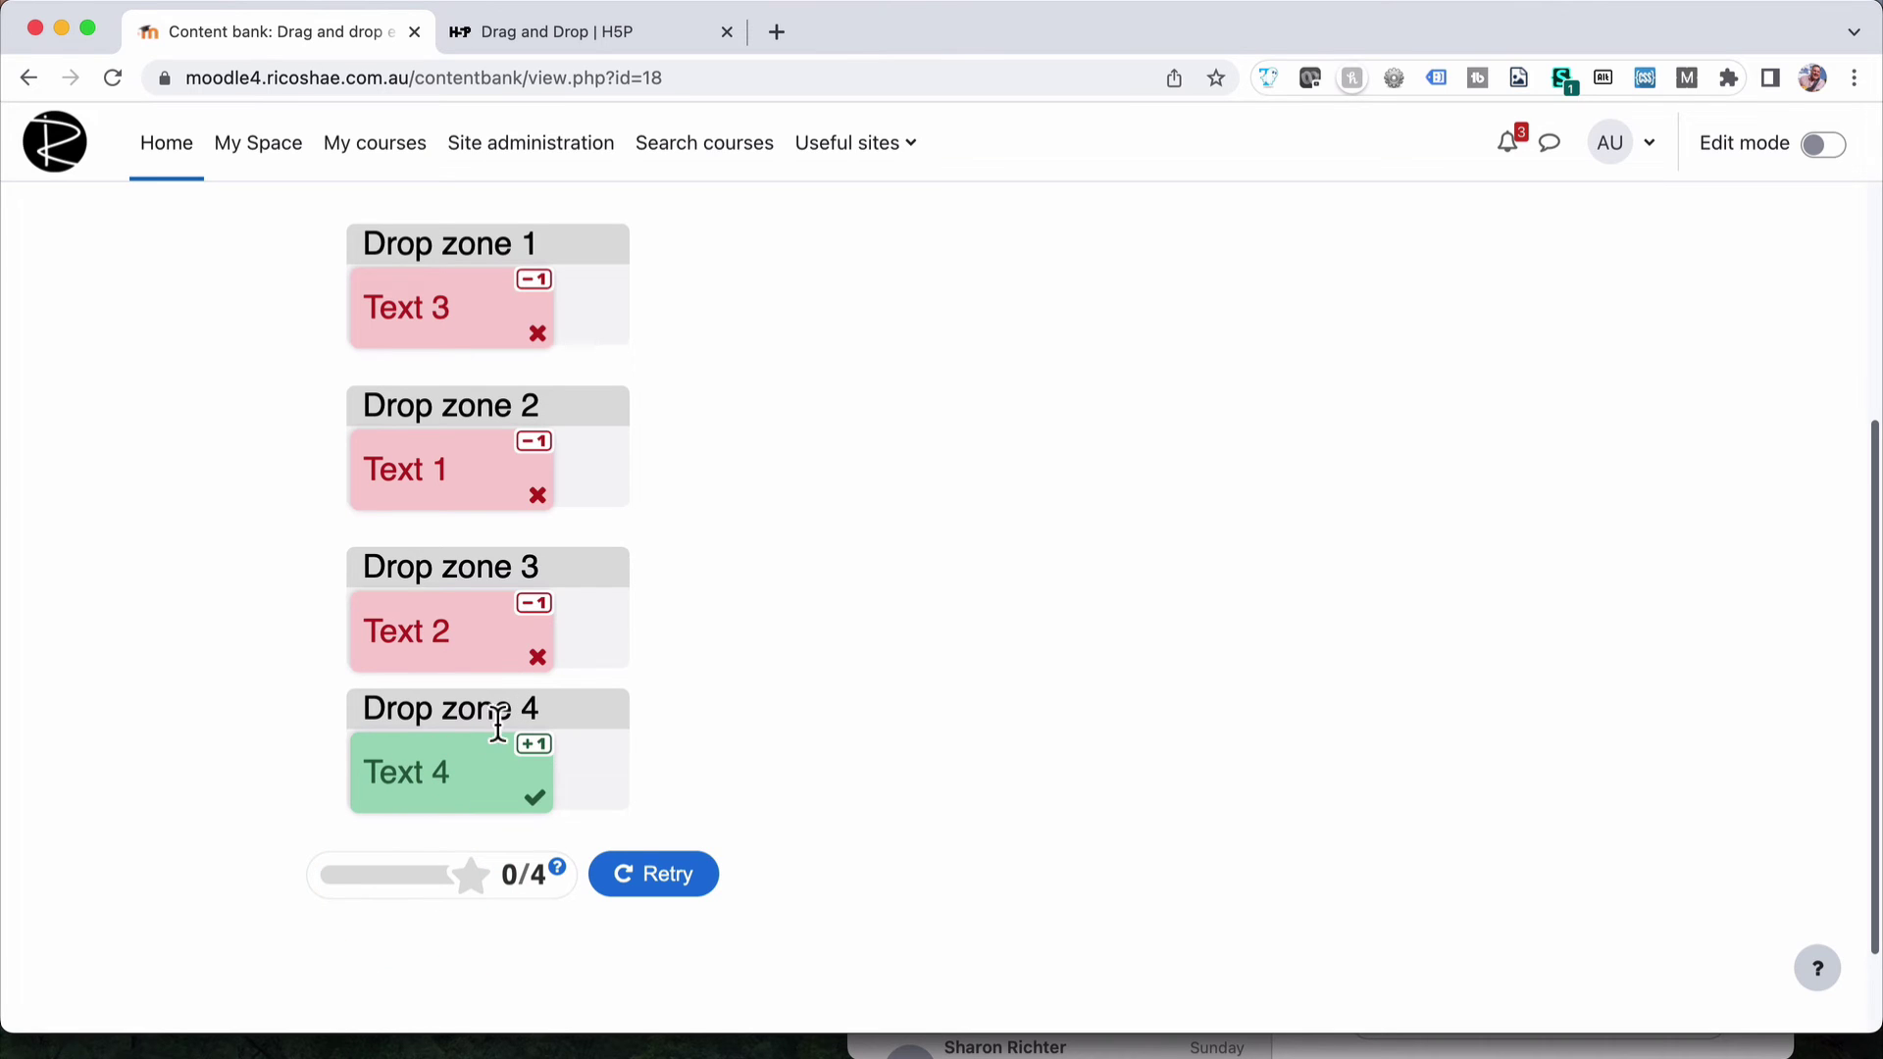
click(667, 882)
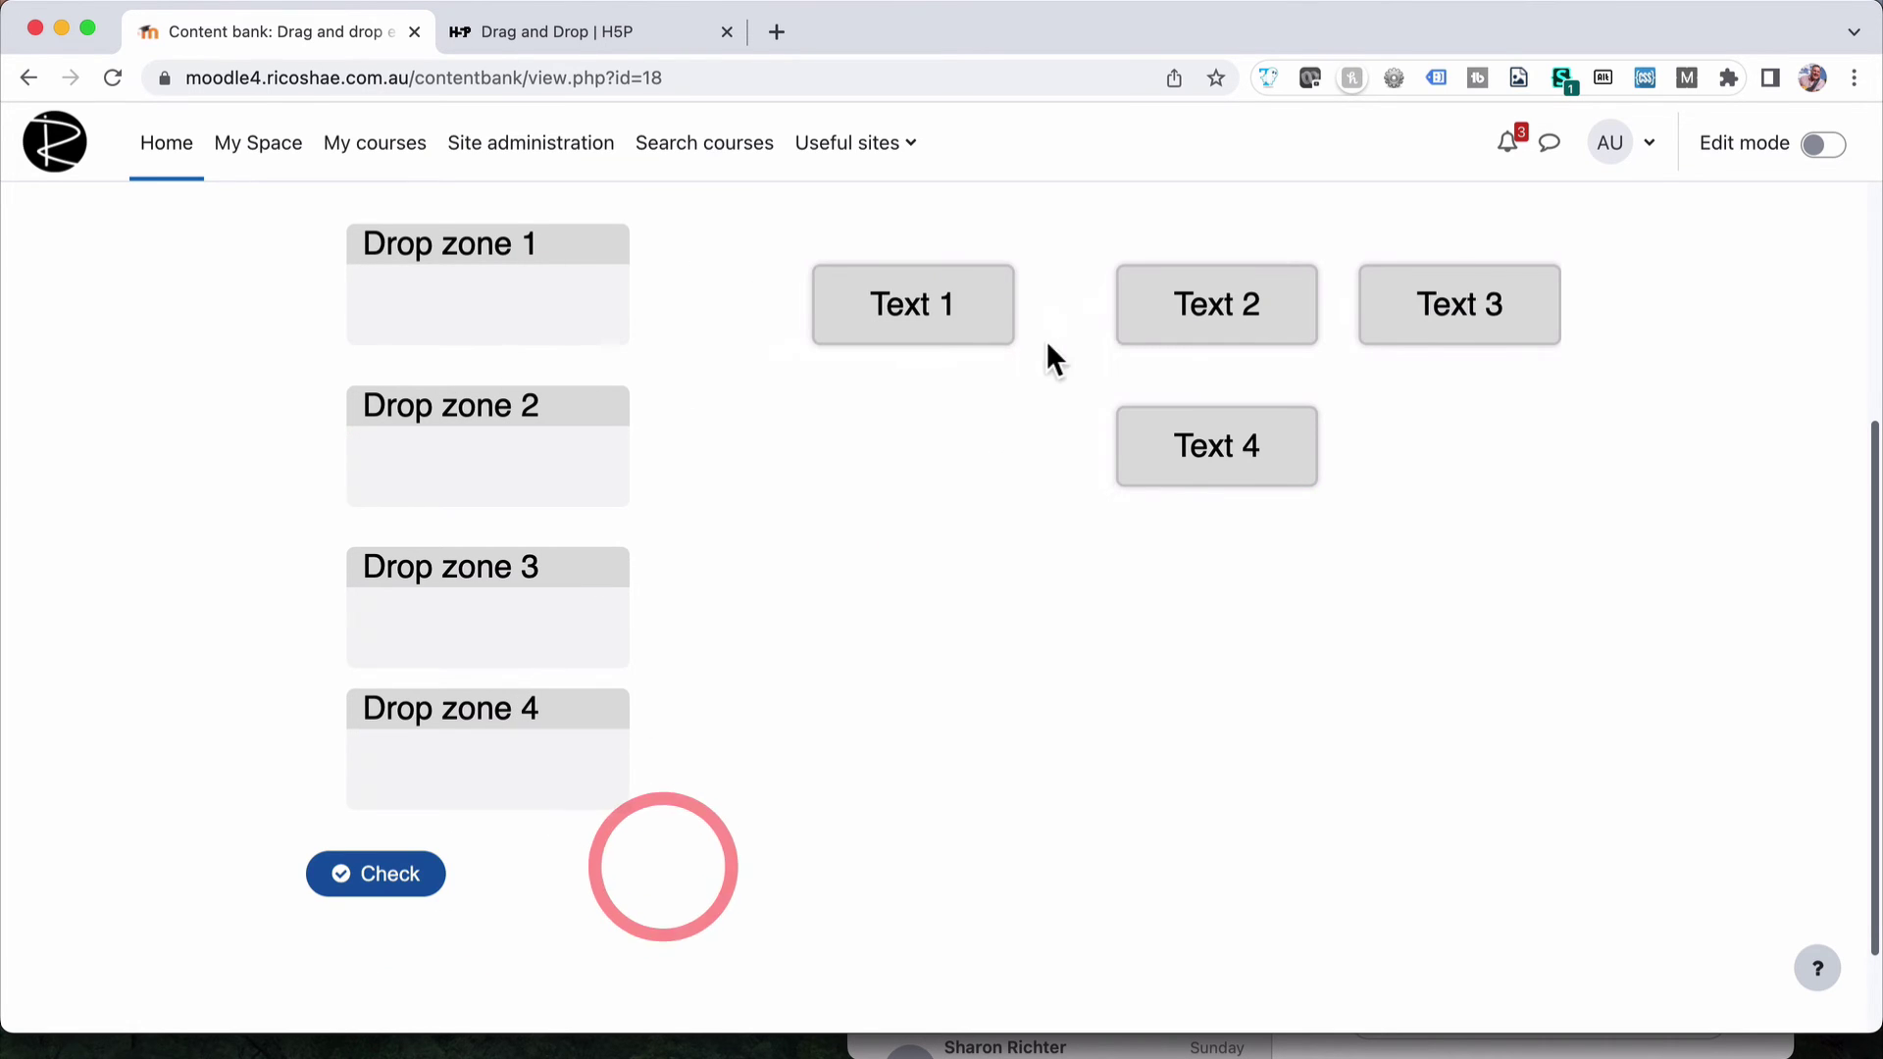
drag(932, 314, 575, 303)
drag(1248, 307, 585, 441)
drag(1412, 353, 487, 624)
drag(1118, 471, 386, 757)
Check the answers for a full 4/4 score and return to the top
click(386, 873)
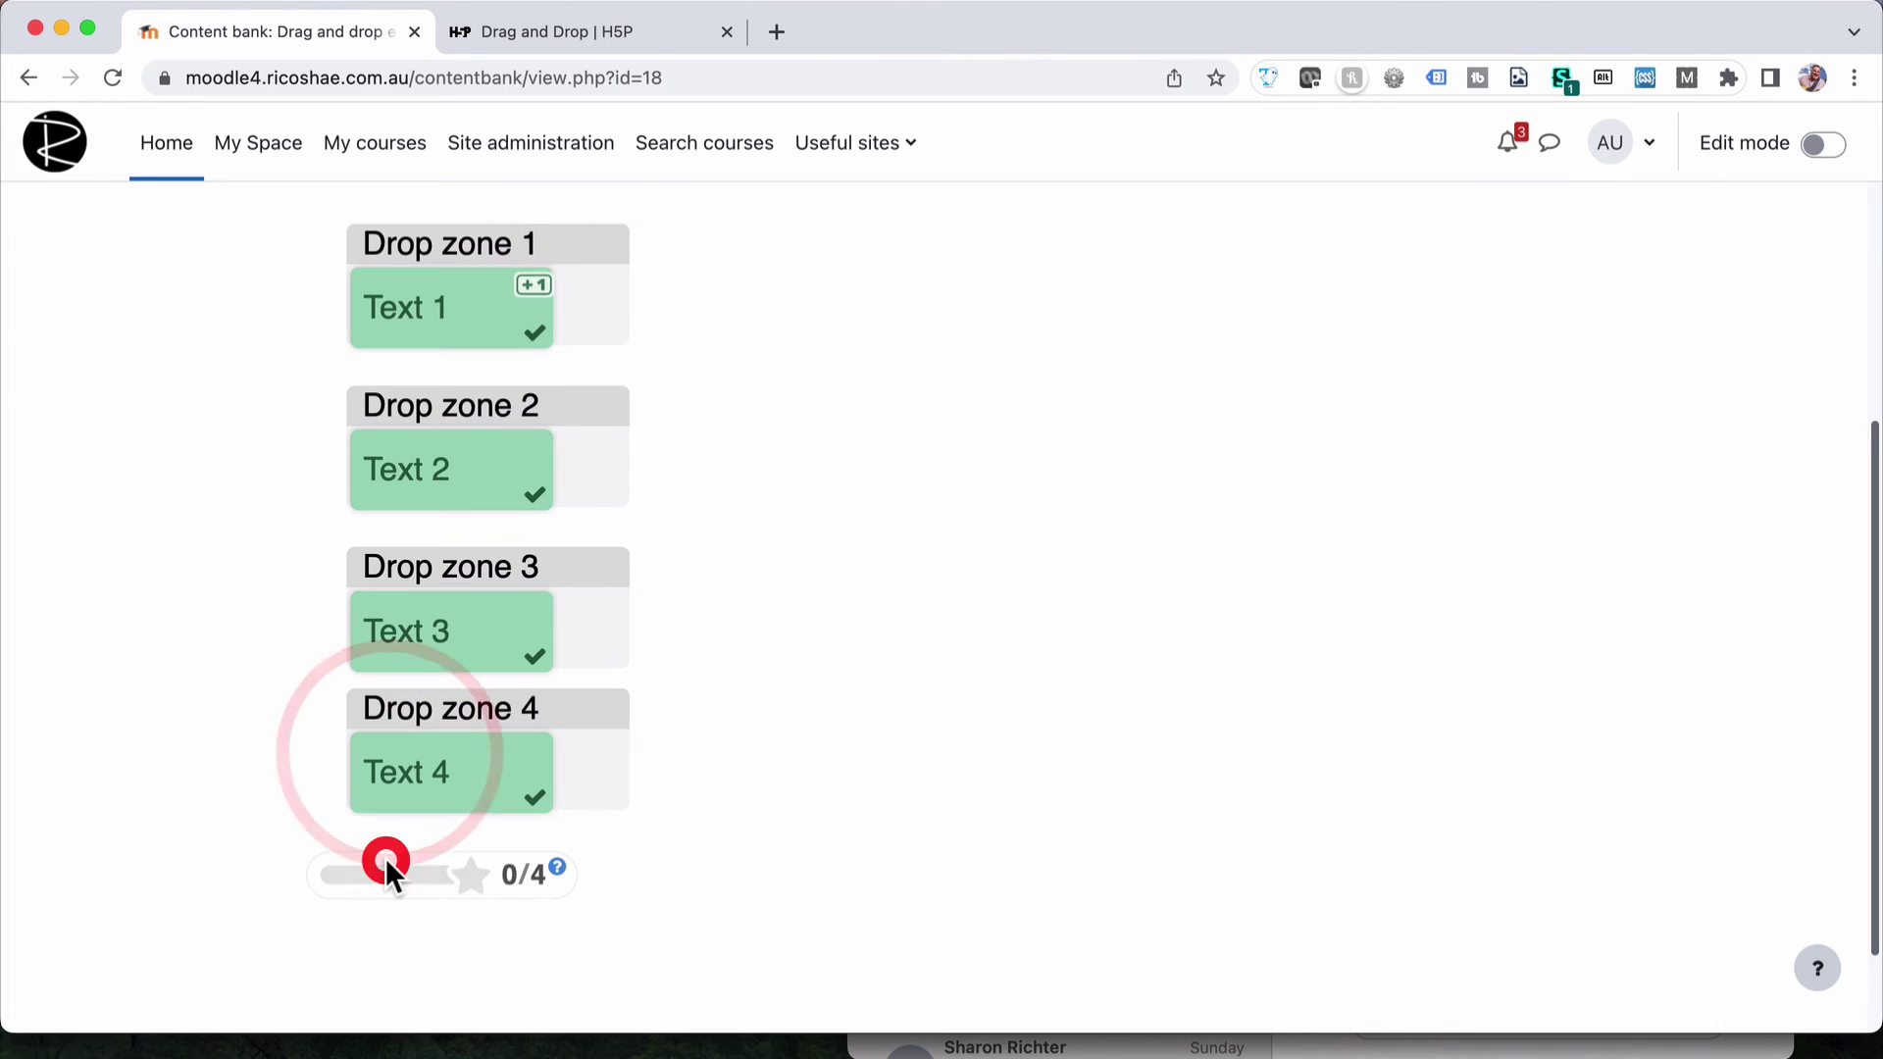
scroll(780, 643, up, 1)
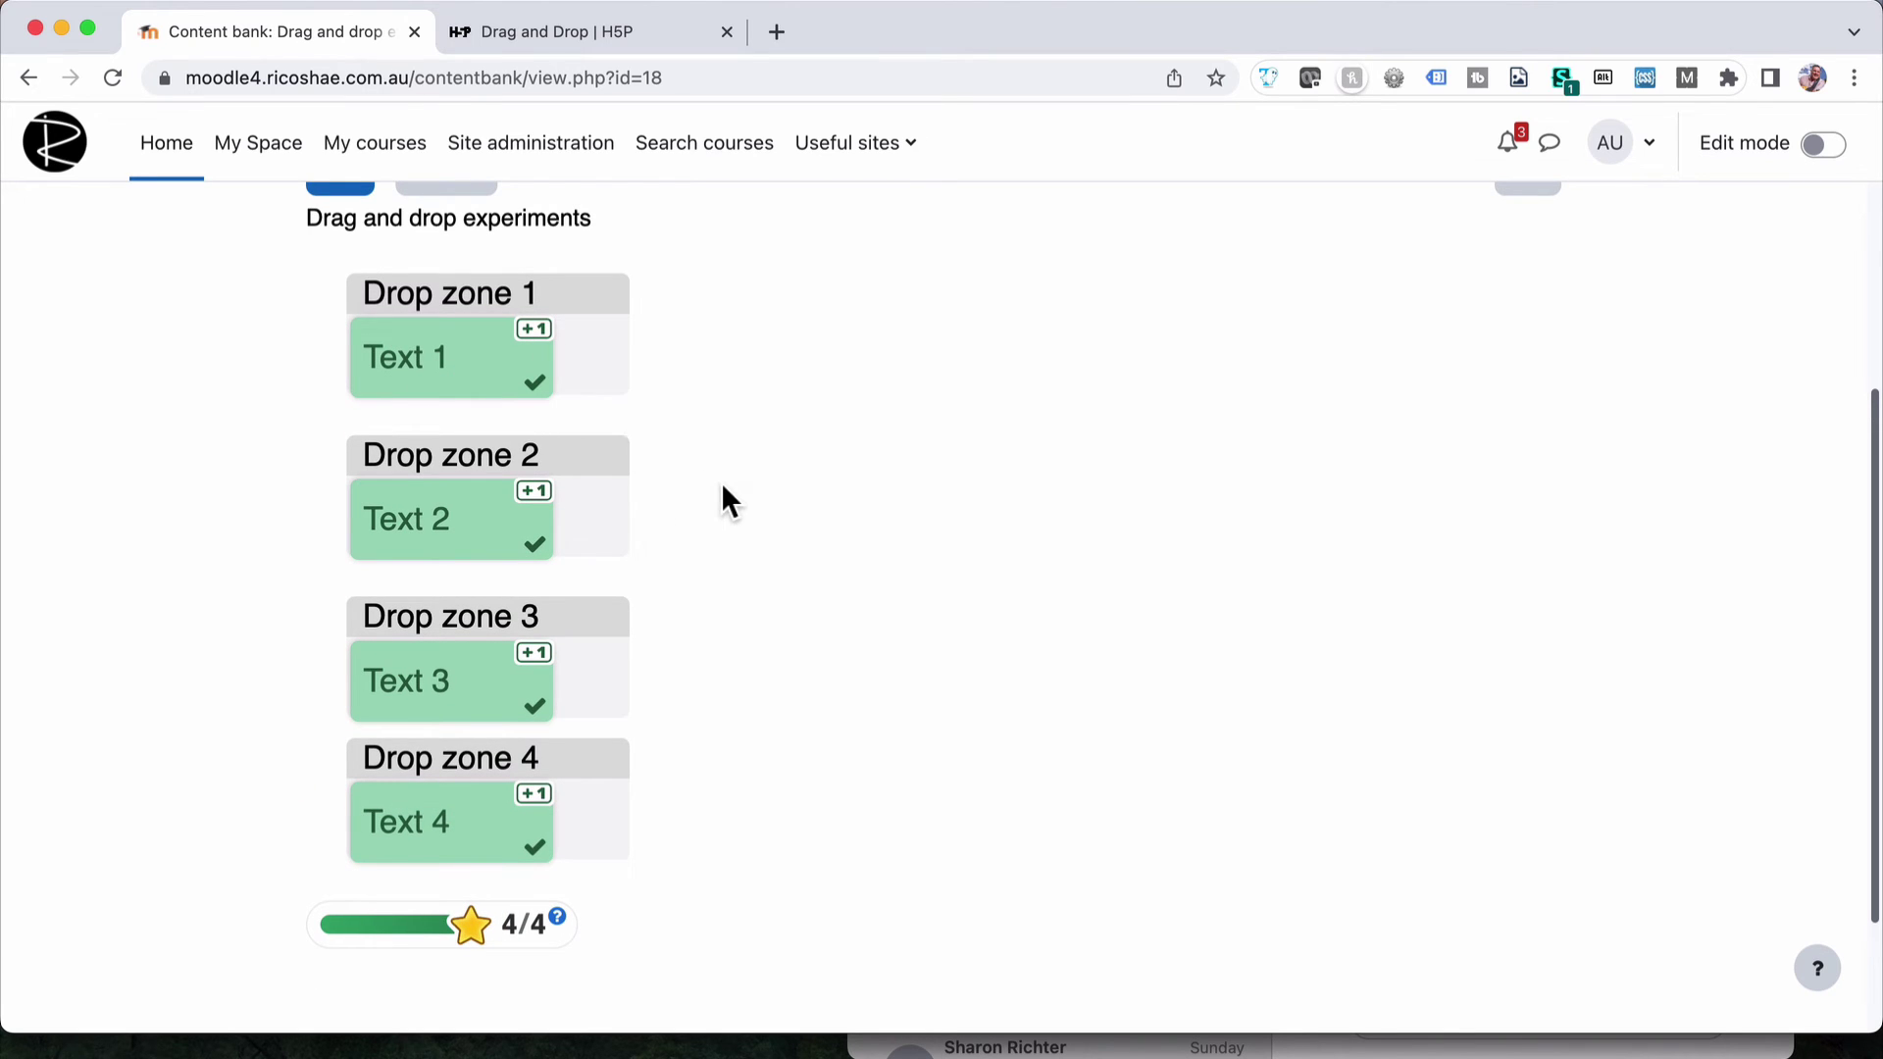
scroll(722, 487, down, 3)
scroll(723, 487, up, 6)
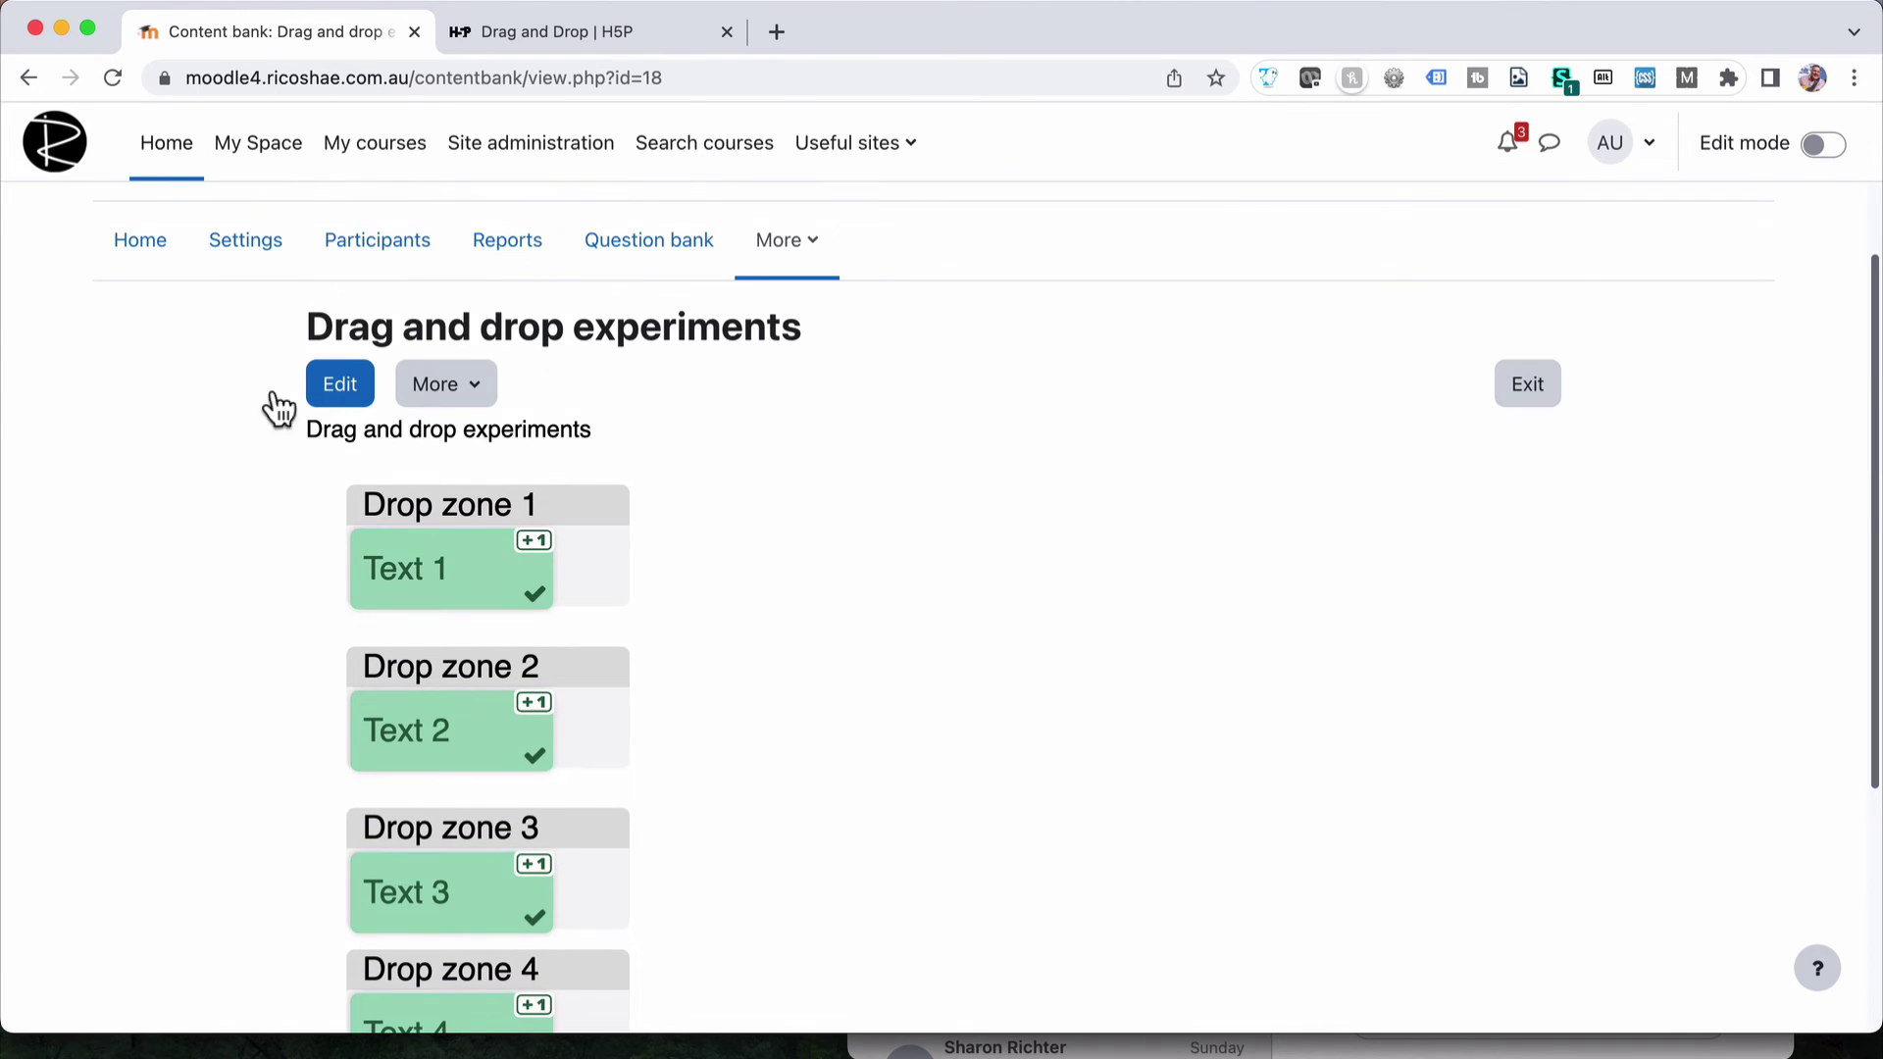
Reopen the activity's editor at the Task step and view Drop zone 1's size values
click(331, 402)
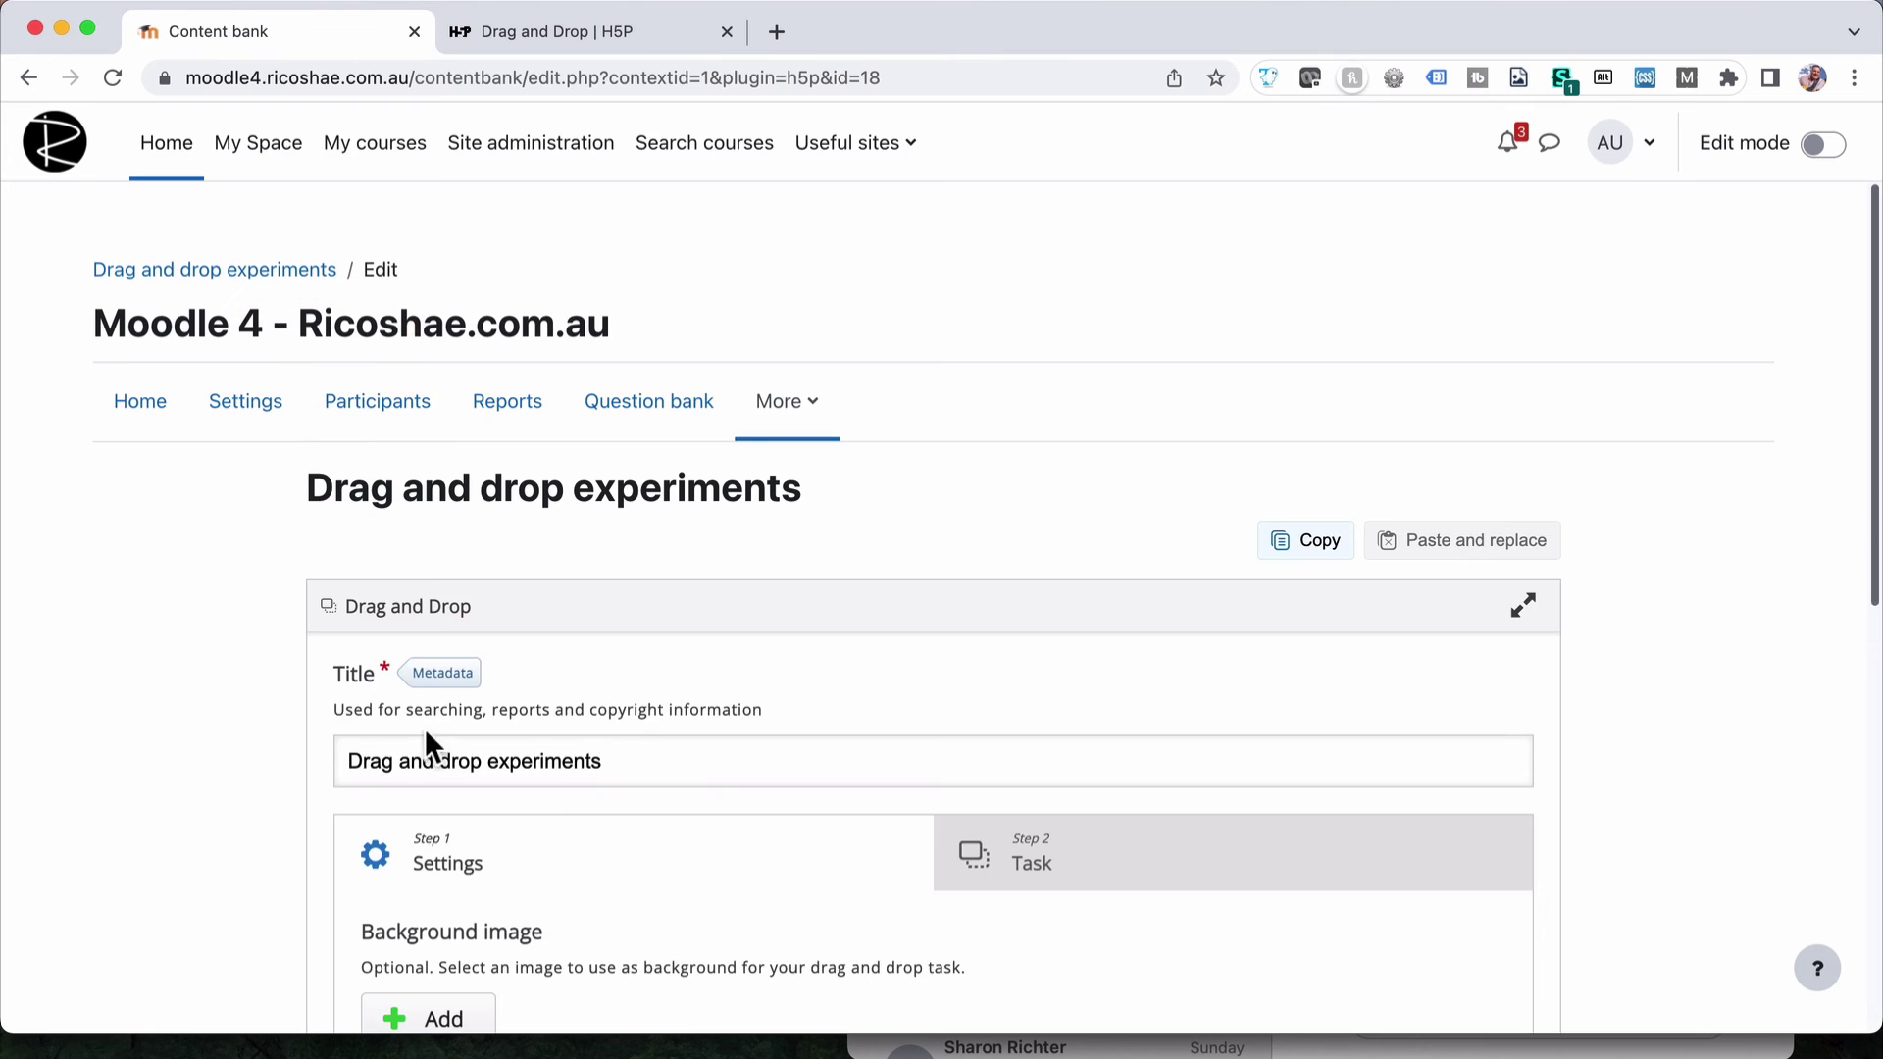
scroll(589, 750, down, 1)
scroll(652, 753, down, 5)
click(1056, 331)
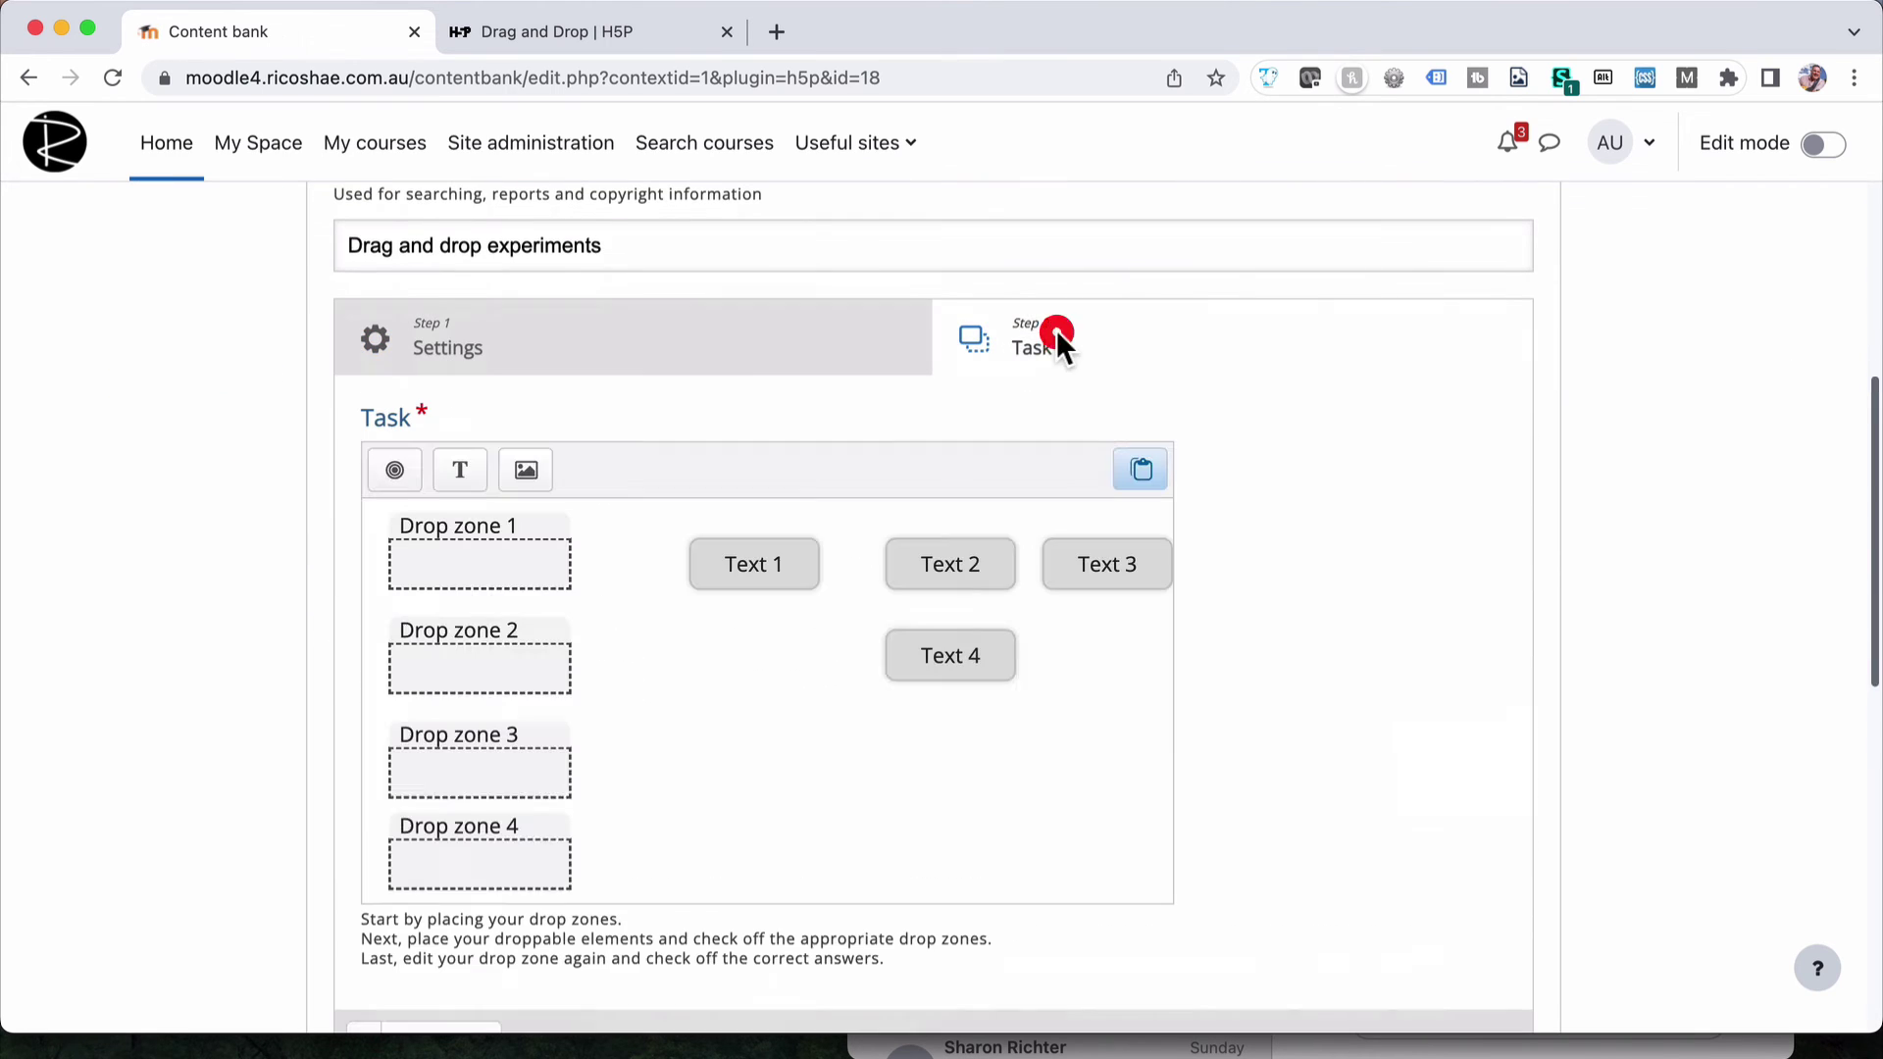
scroll(655, 561, down, 3)
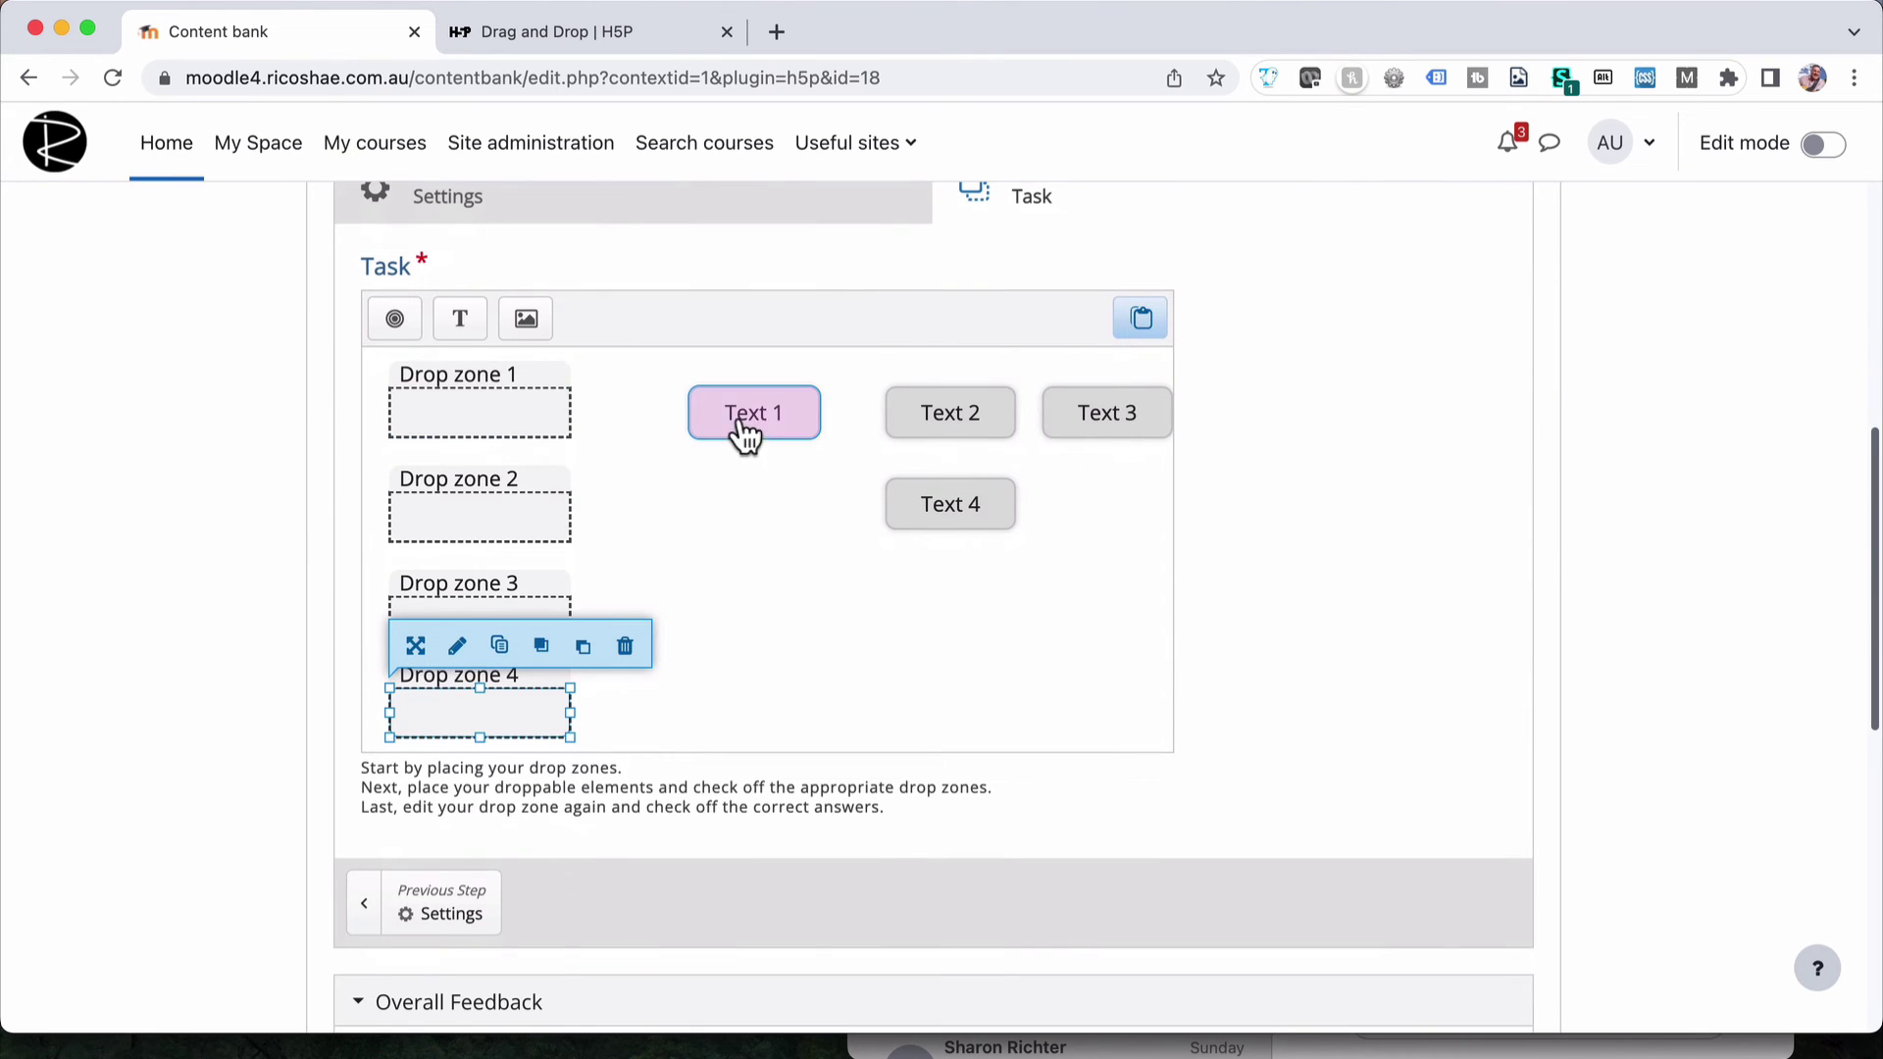
click(491, 416)
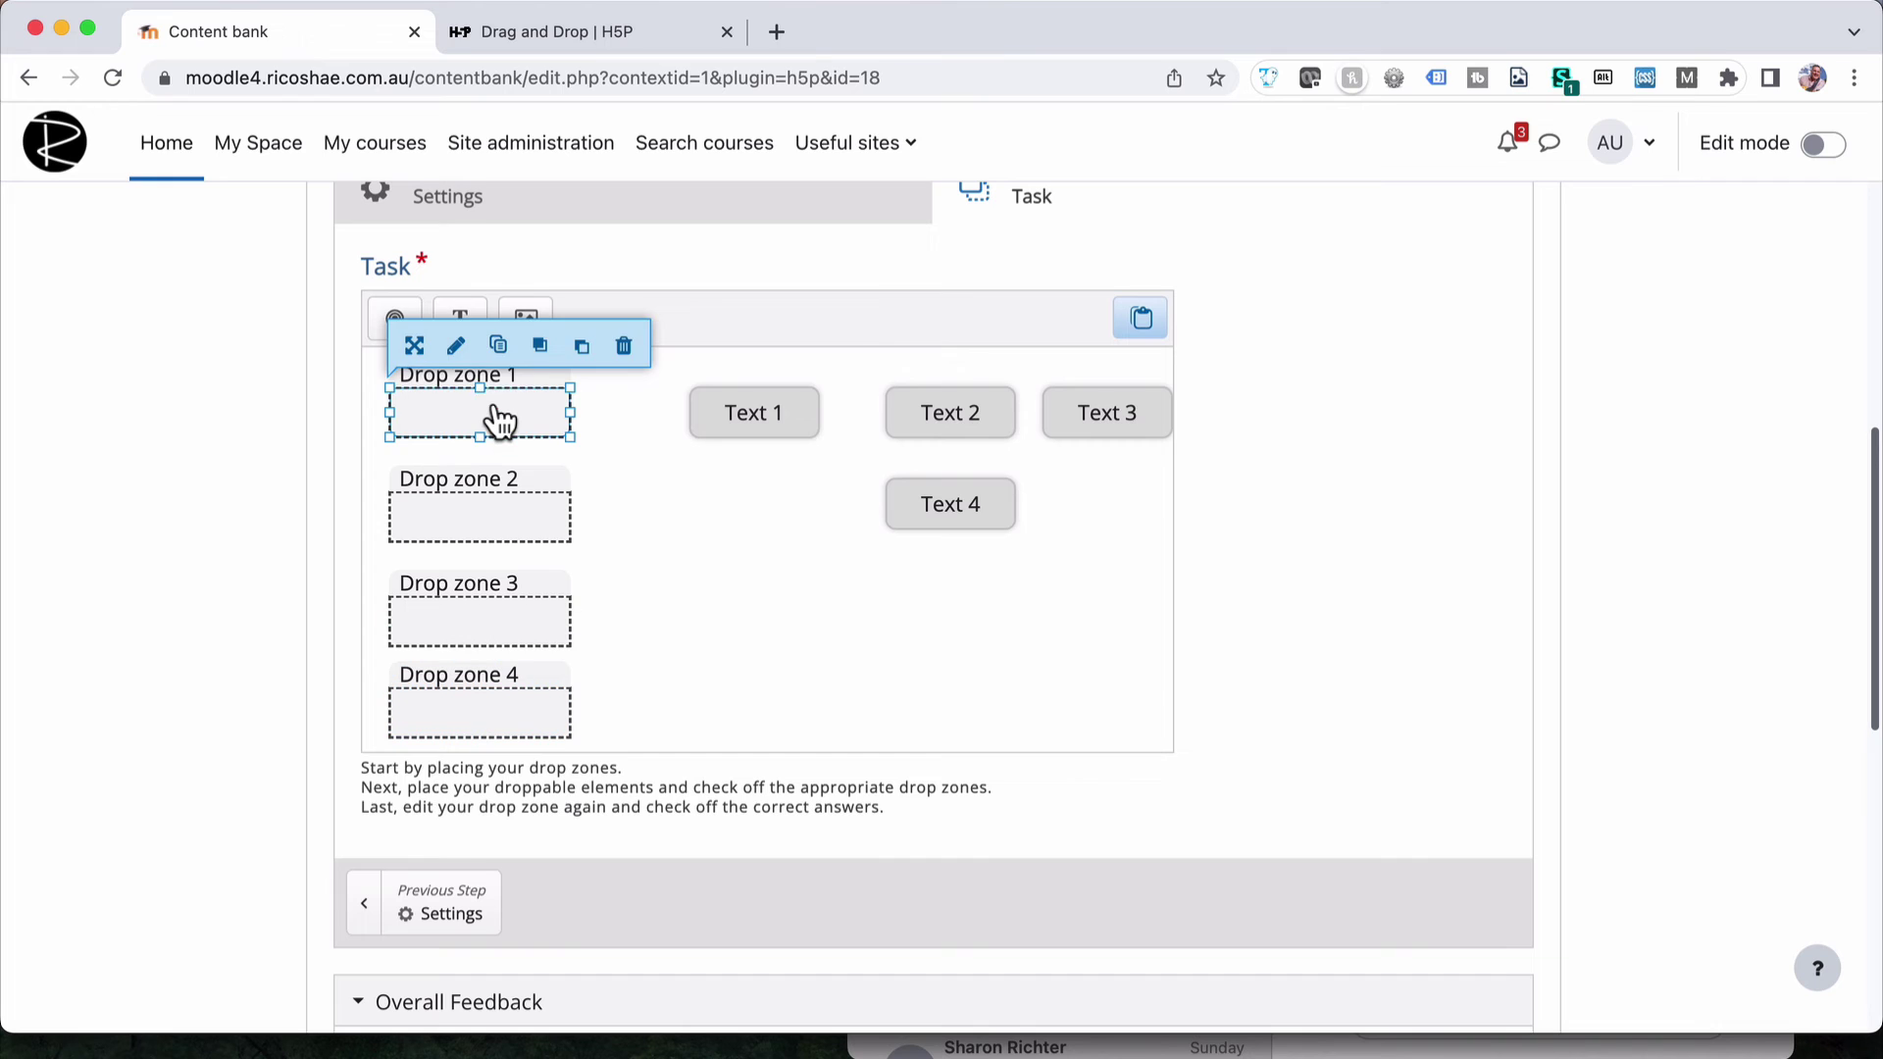
click(414, 345)
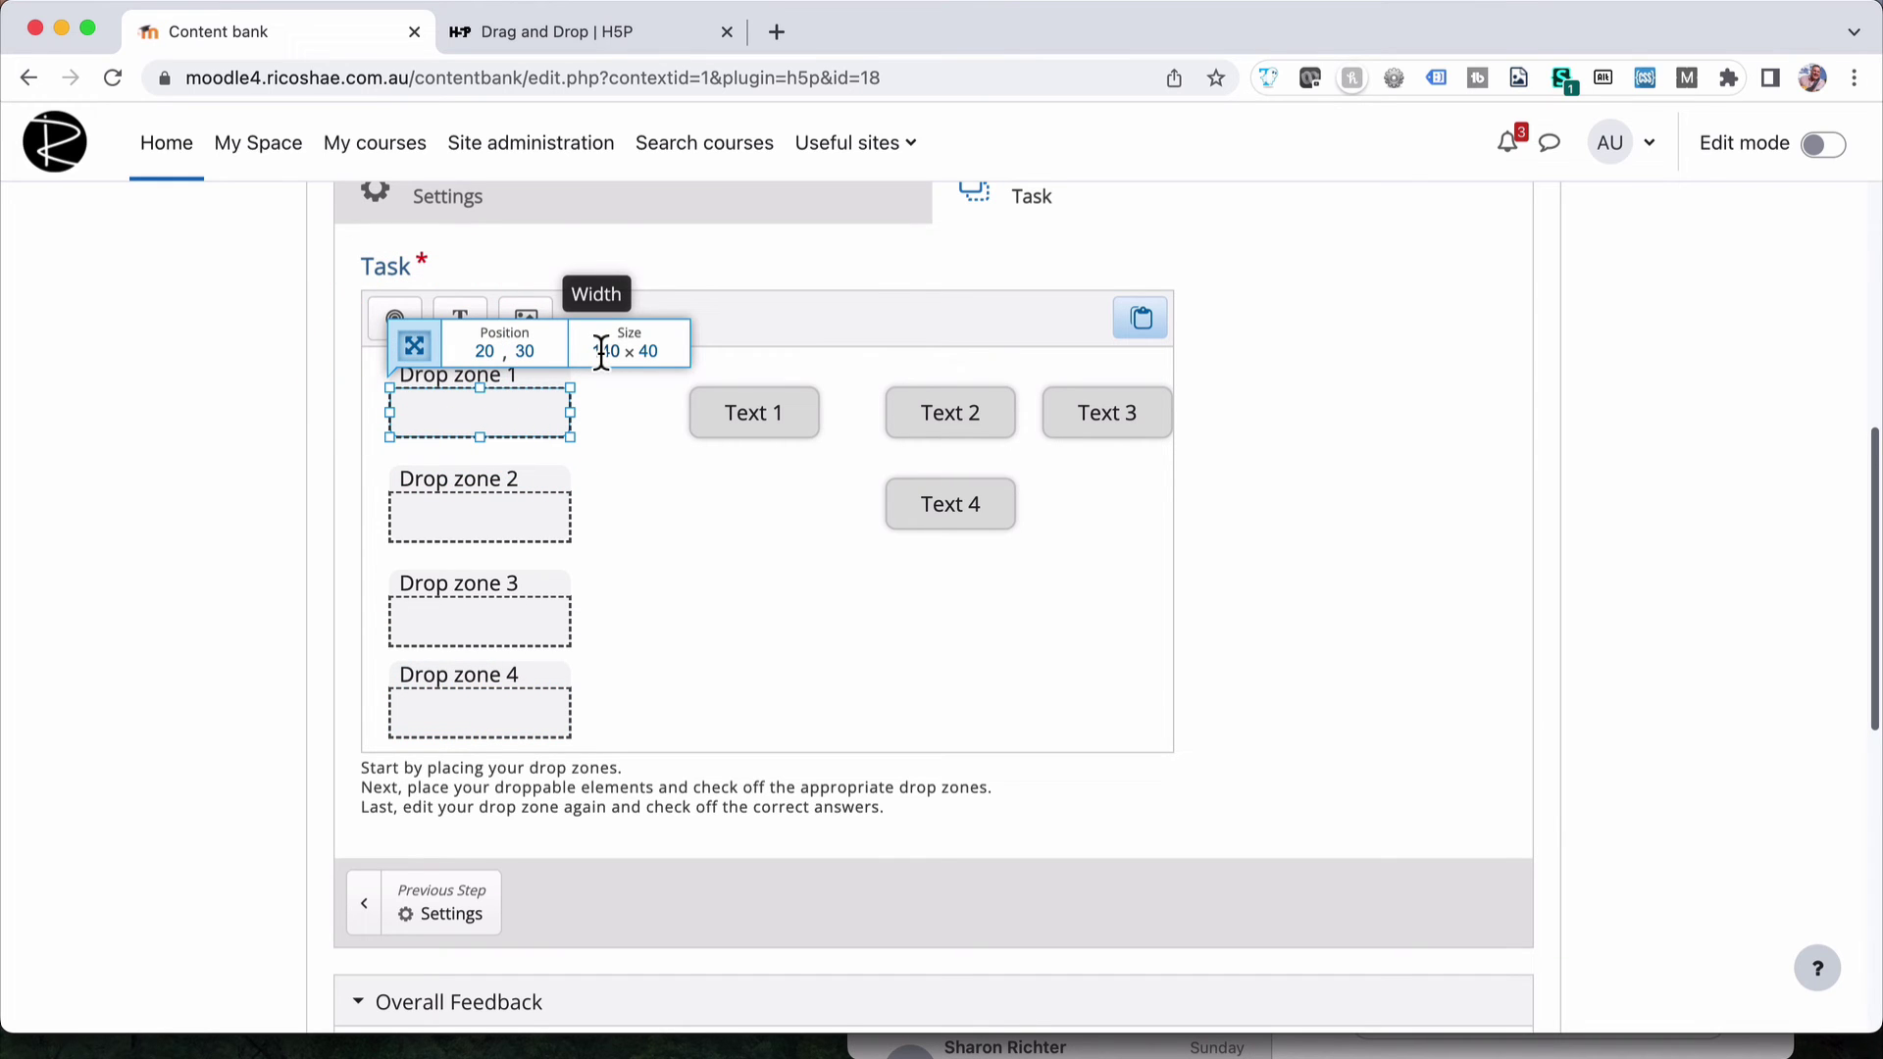
Set the widths of Text 1 and Text 2 to 140
click(738, 410)
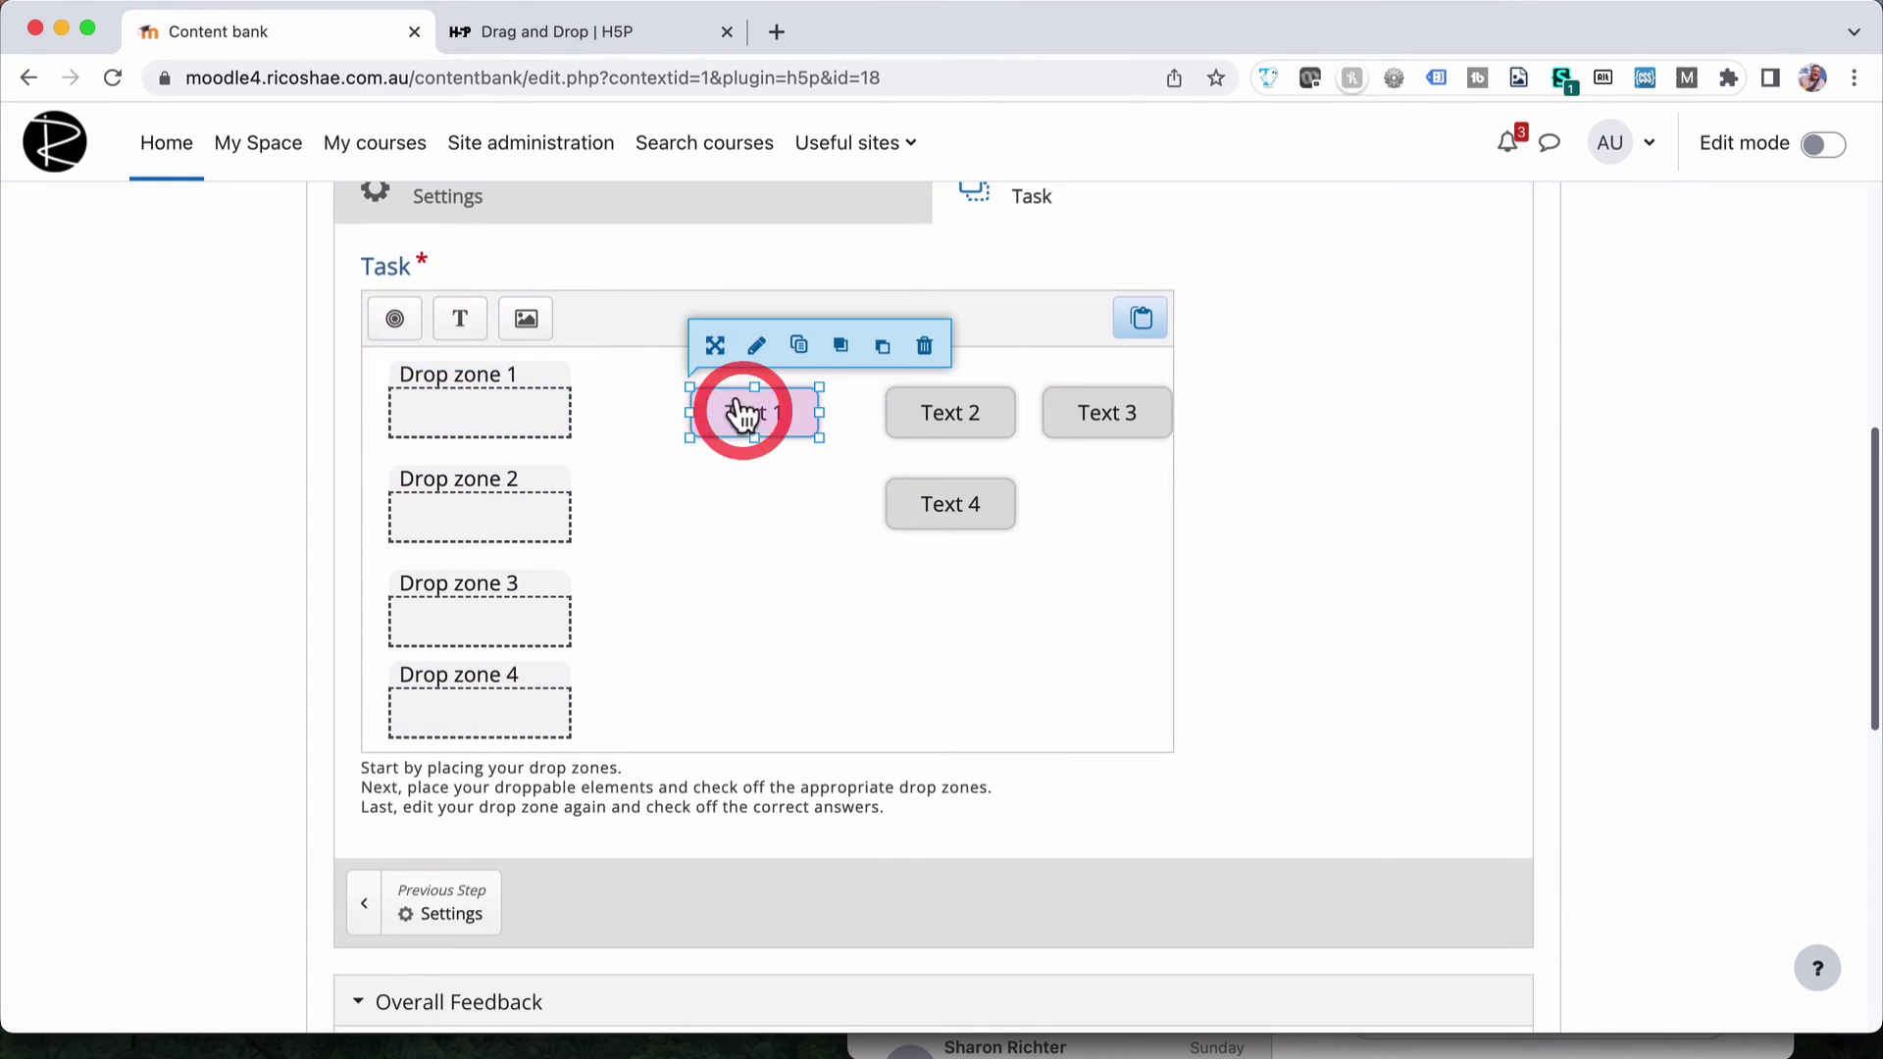
click(716, 345)
click(903, 353)
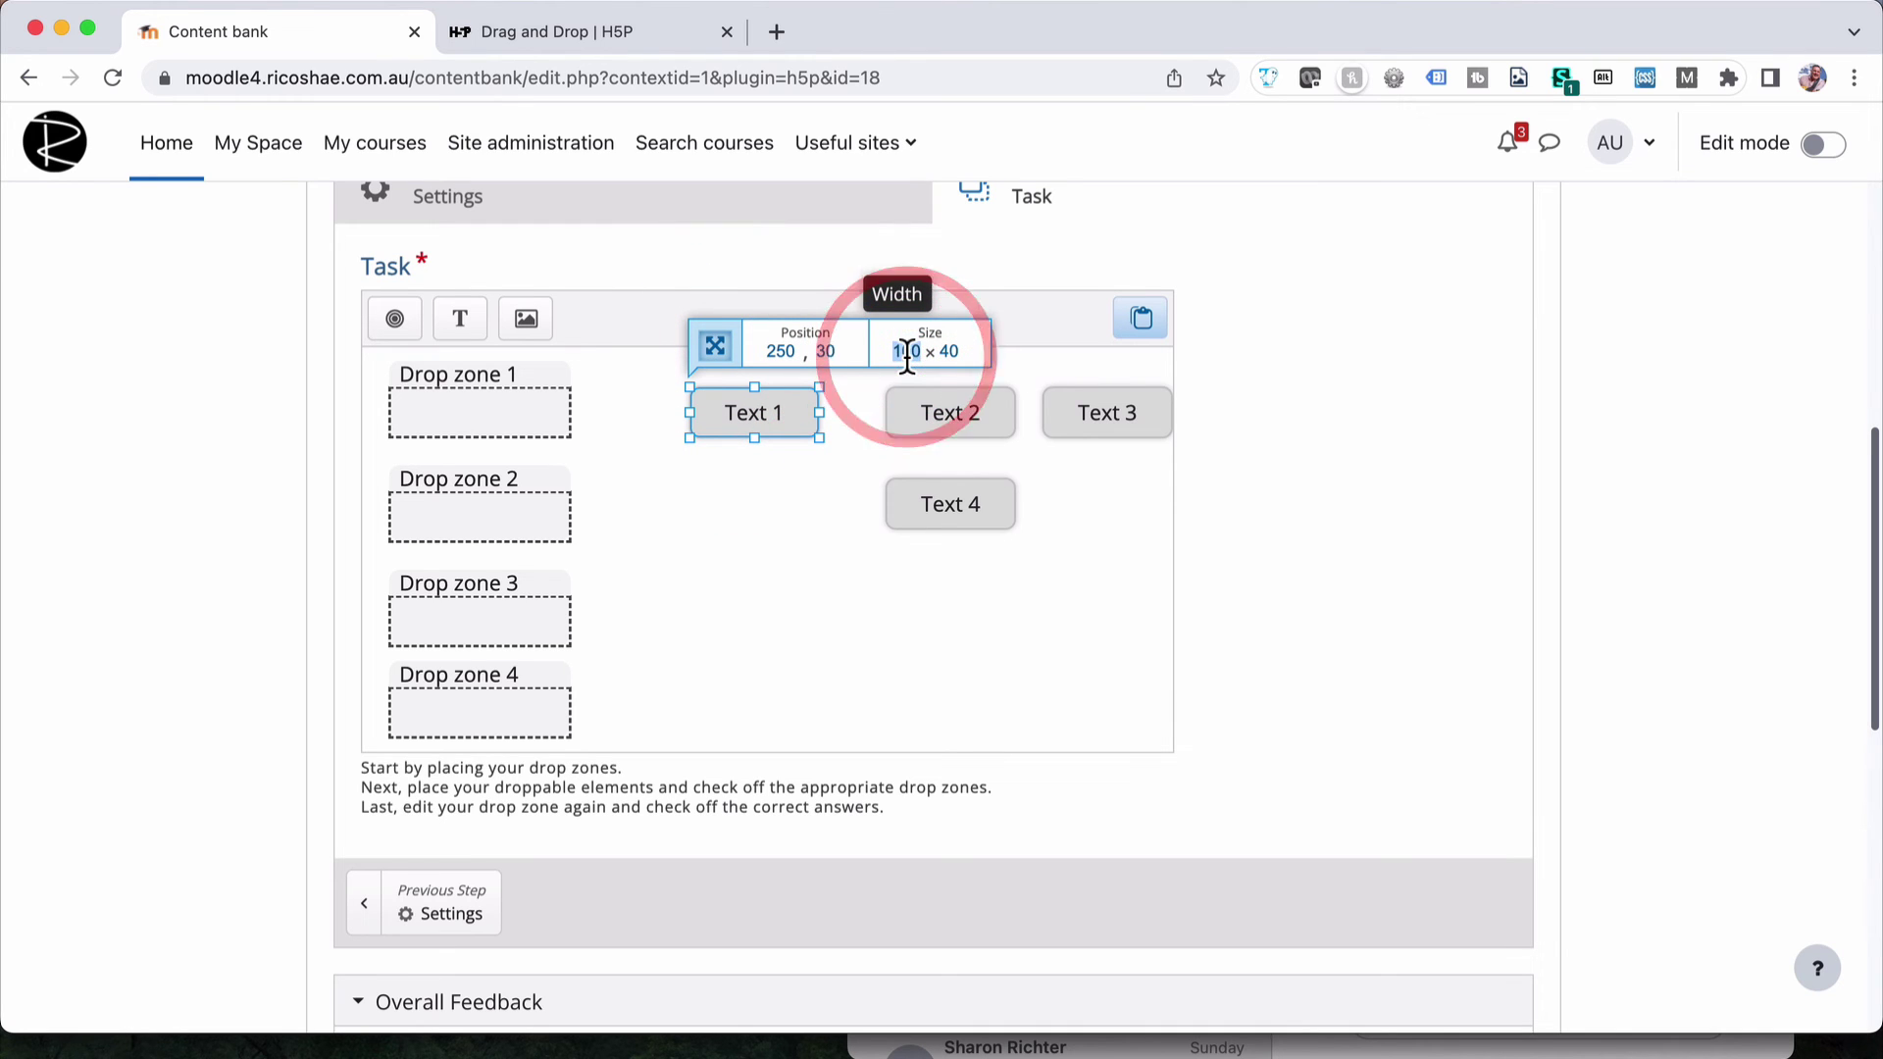
text(140)
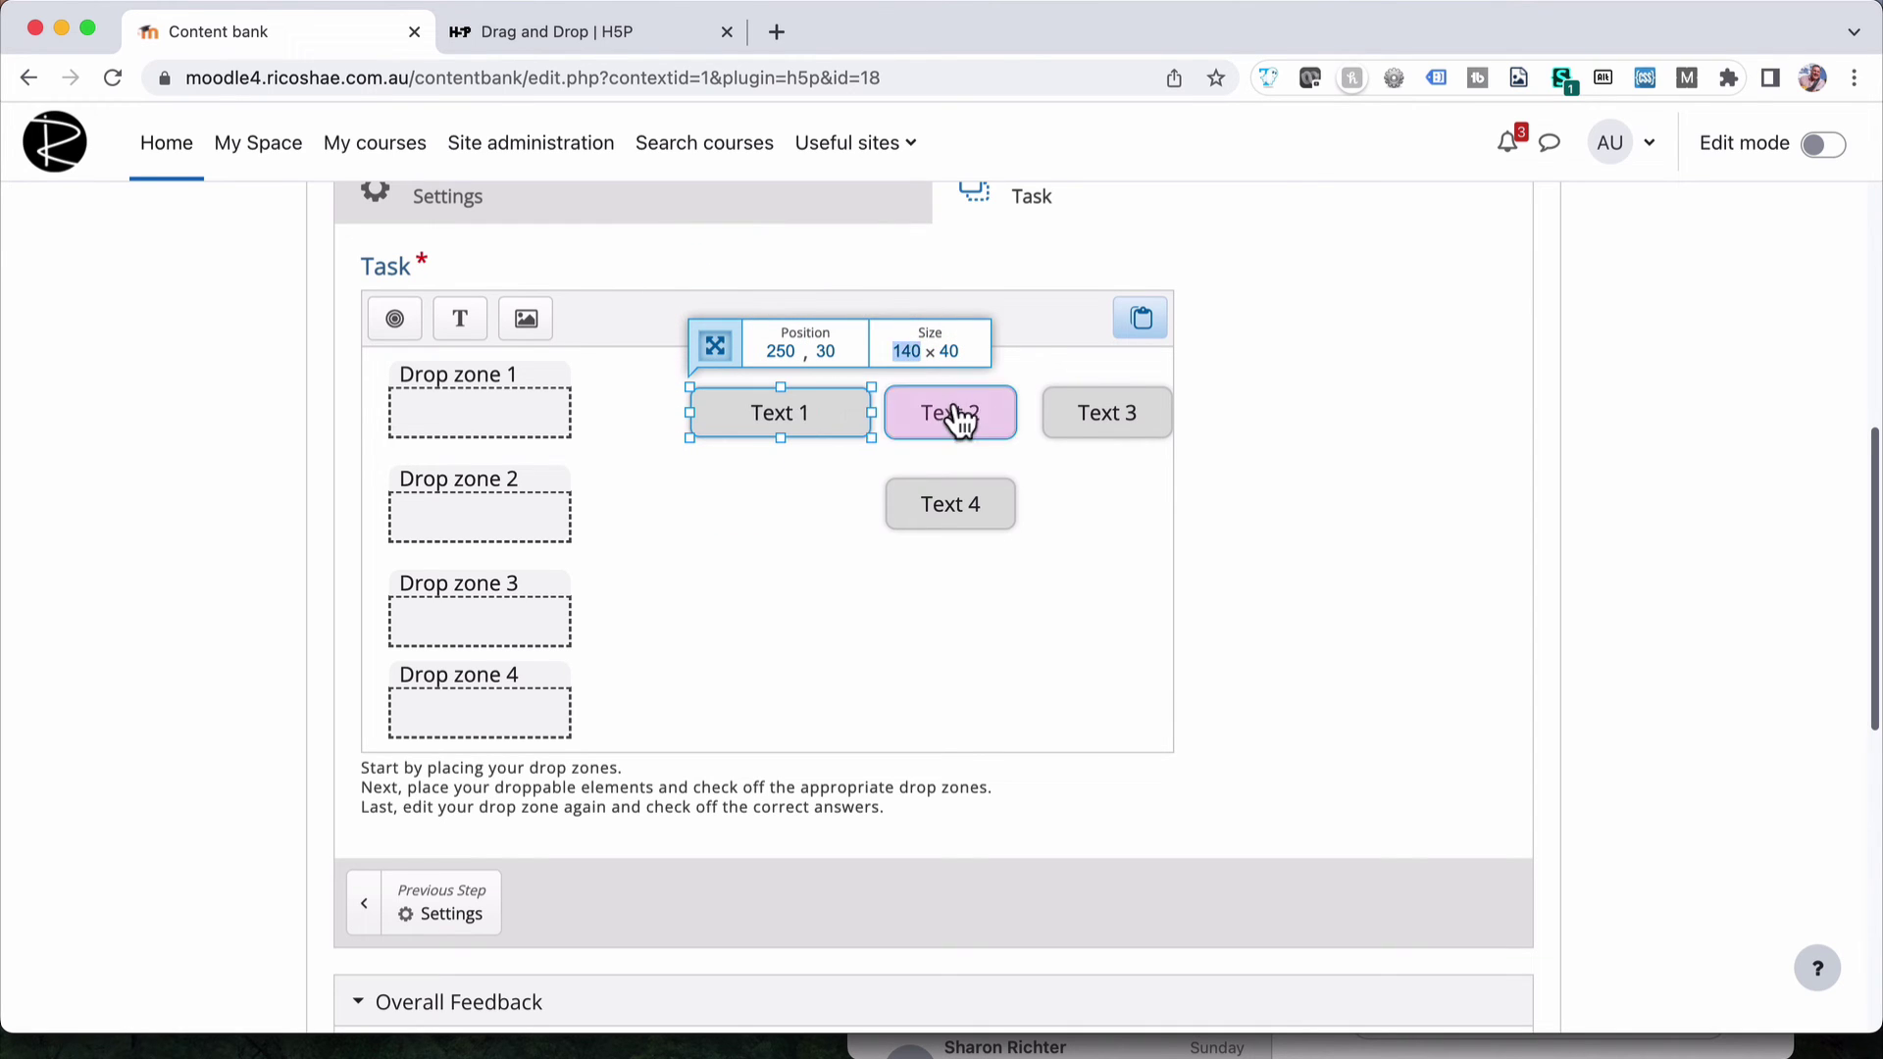
click(925, 407)
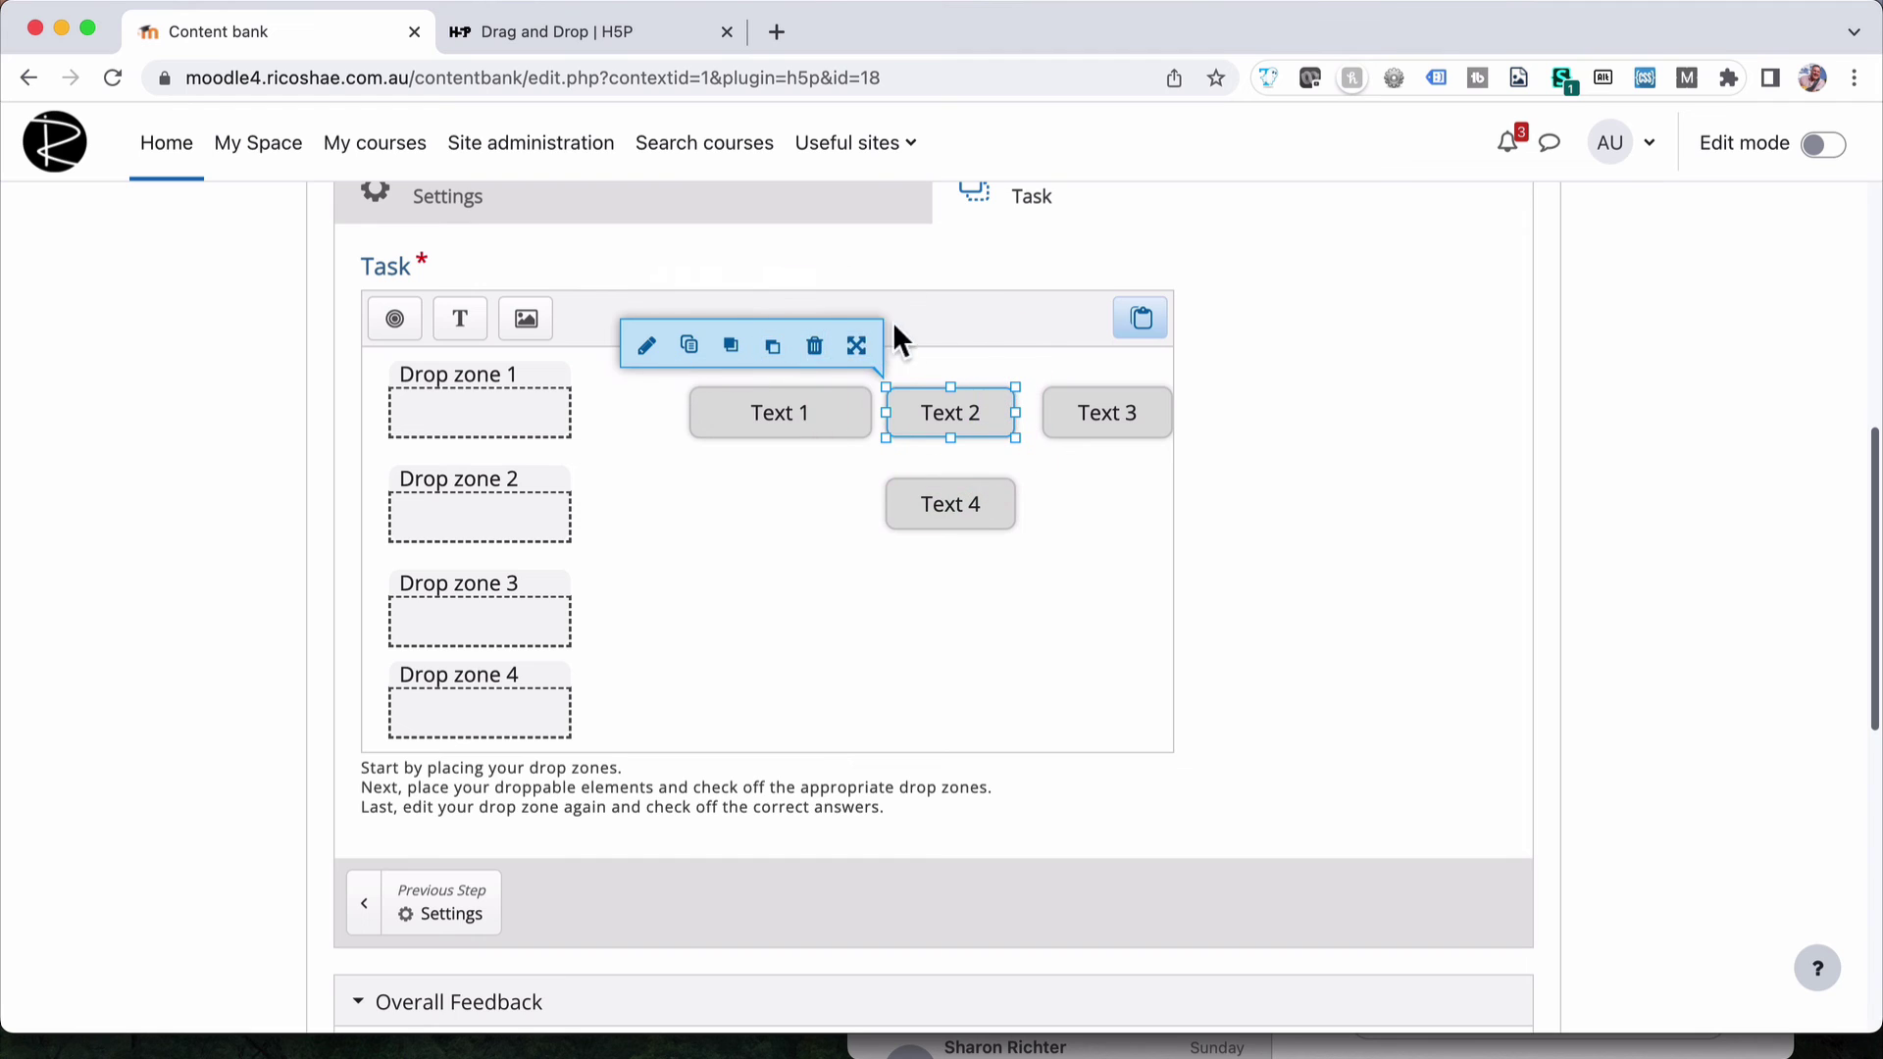
click(858, 345)
click(738, 351)
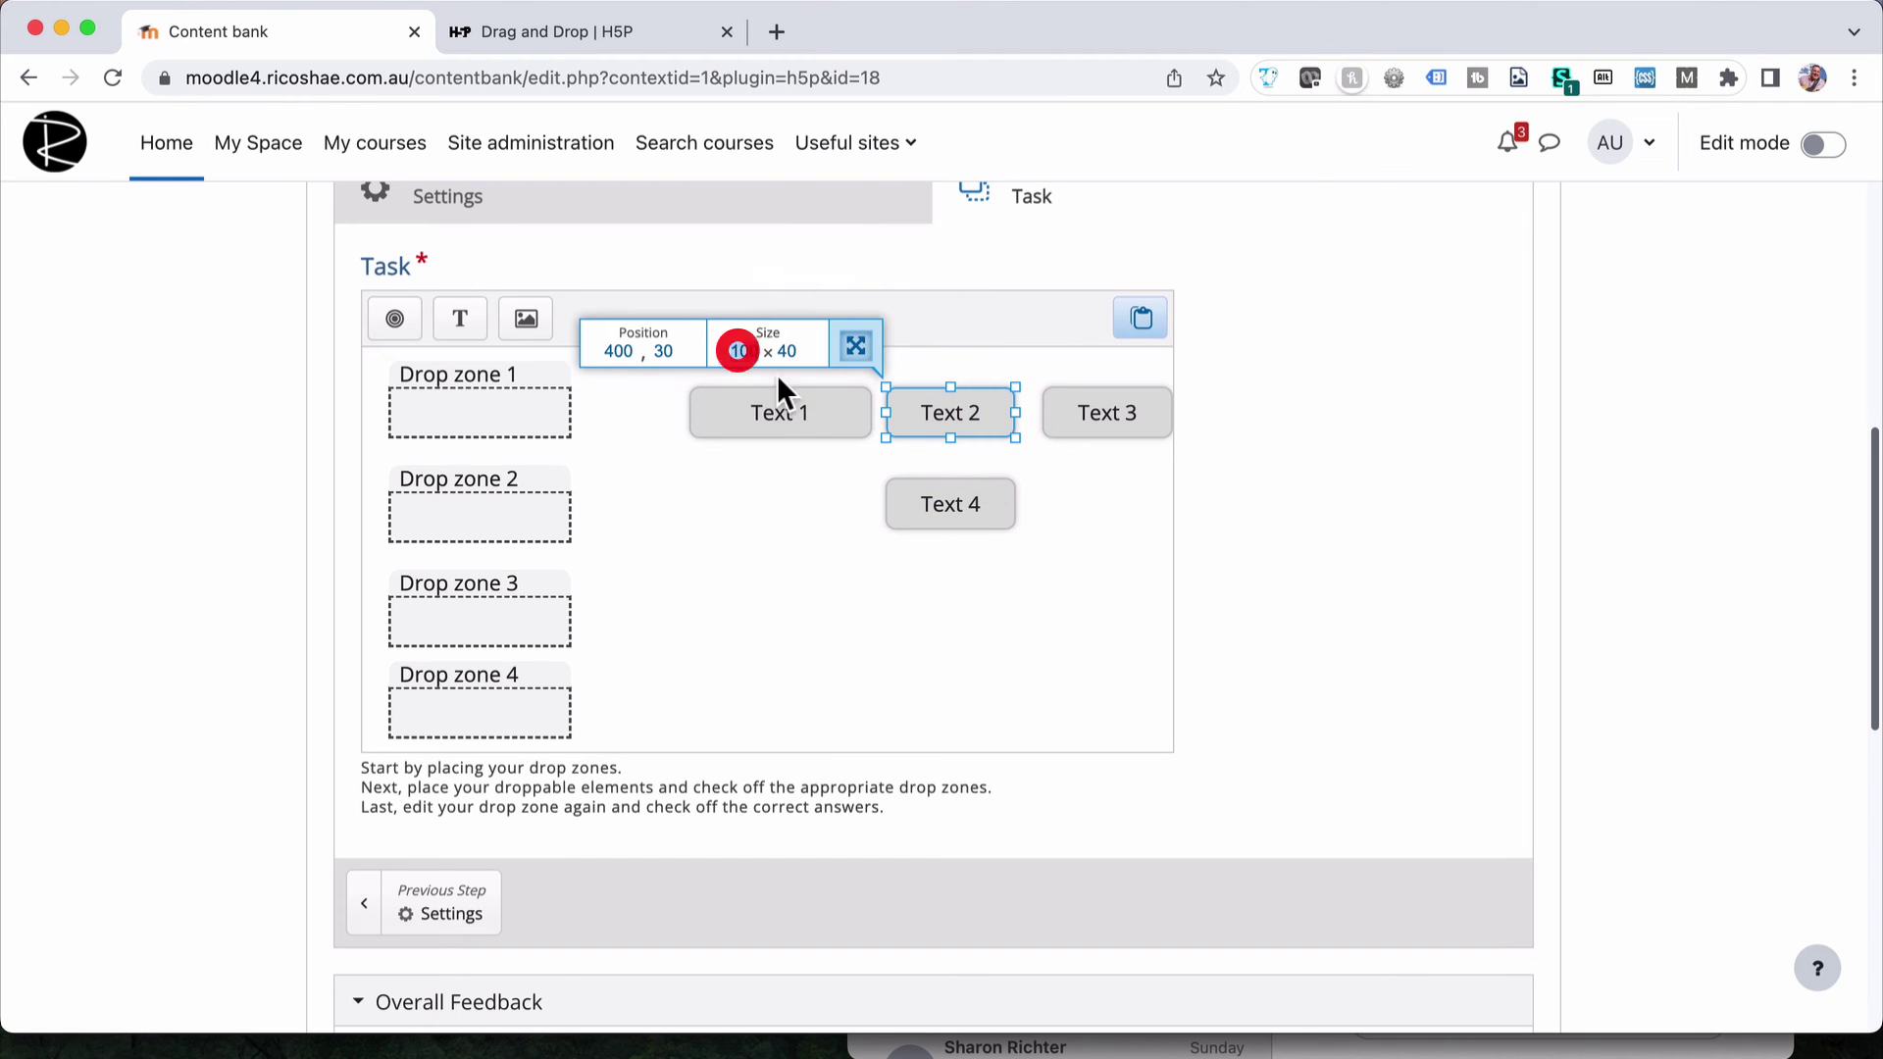
text(1)
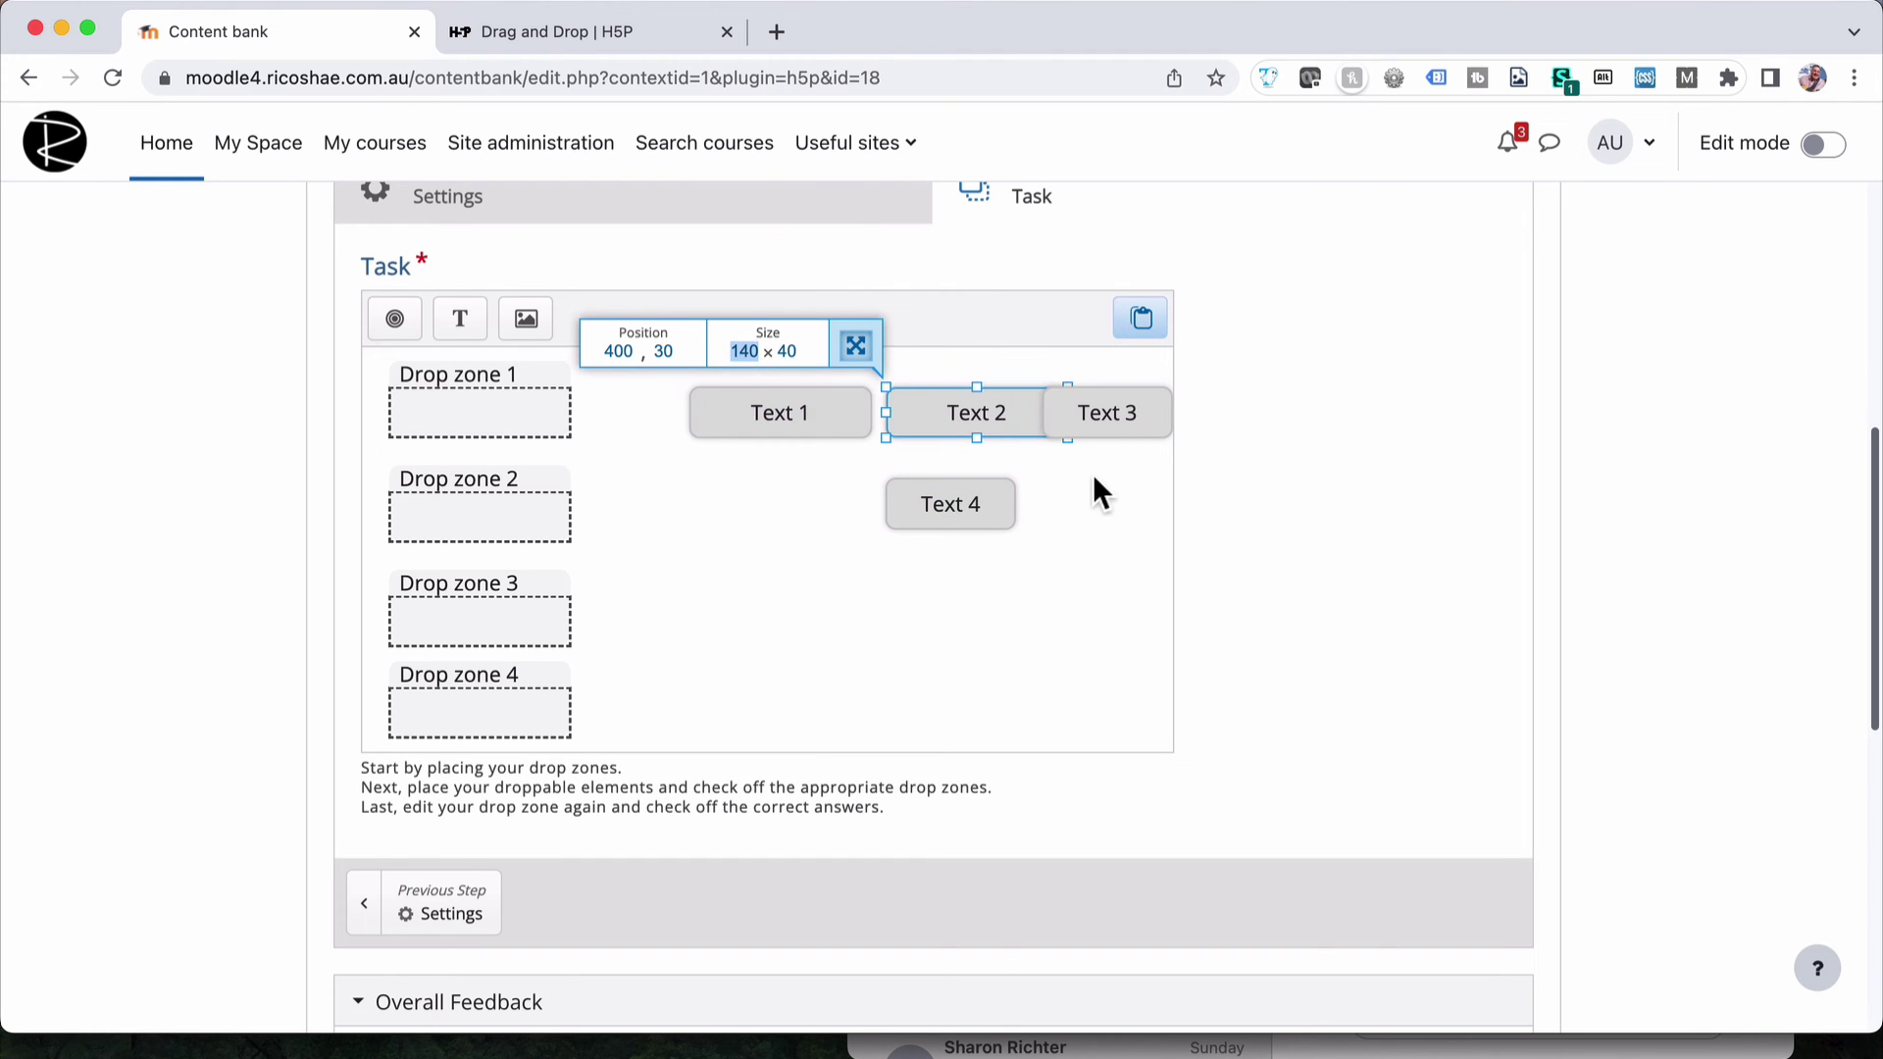
click(1118, 429)
Move Text 4 below Text 1 and set its width to 140
drag(1118, 428, 1047, 598)
drag(1004, 526, 791, 500)
click(702, 437)
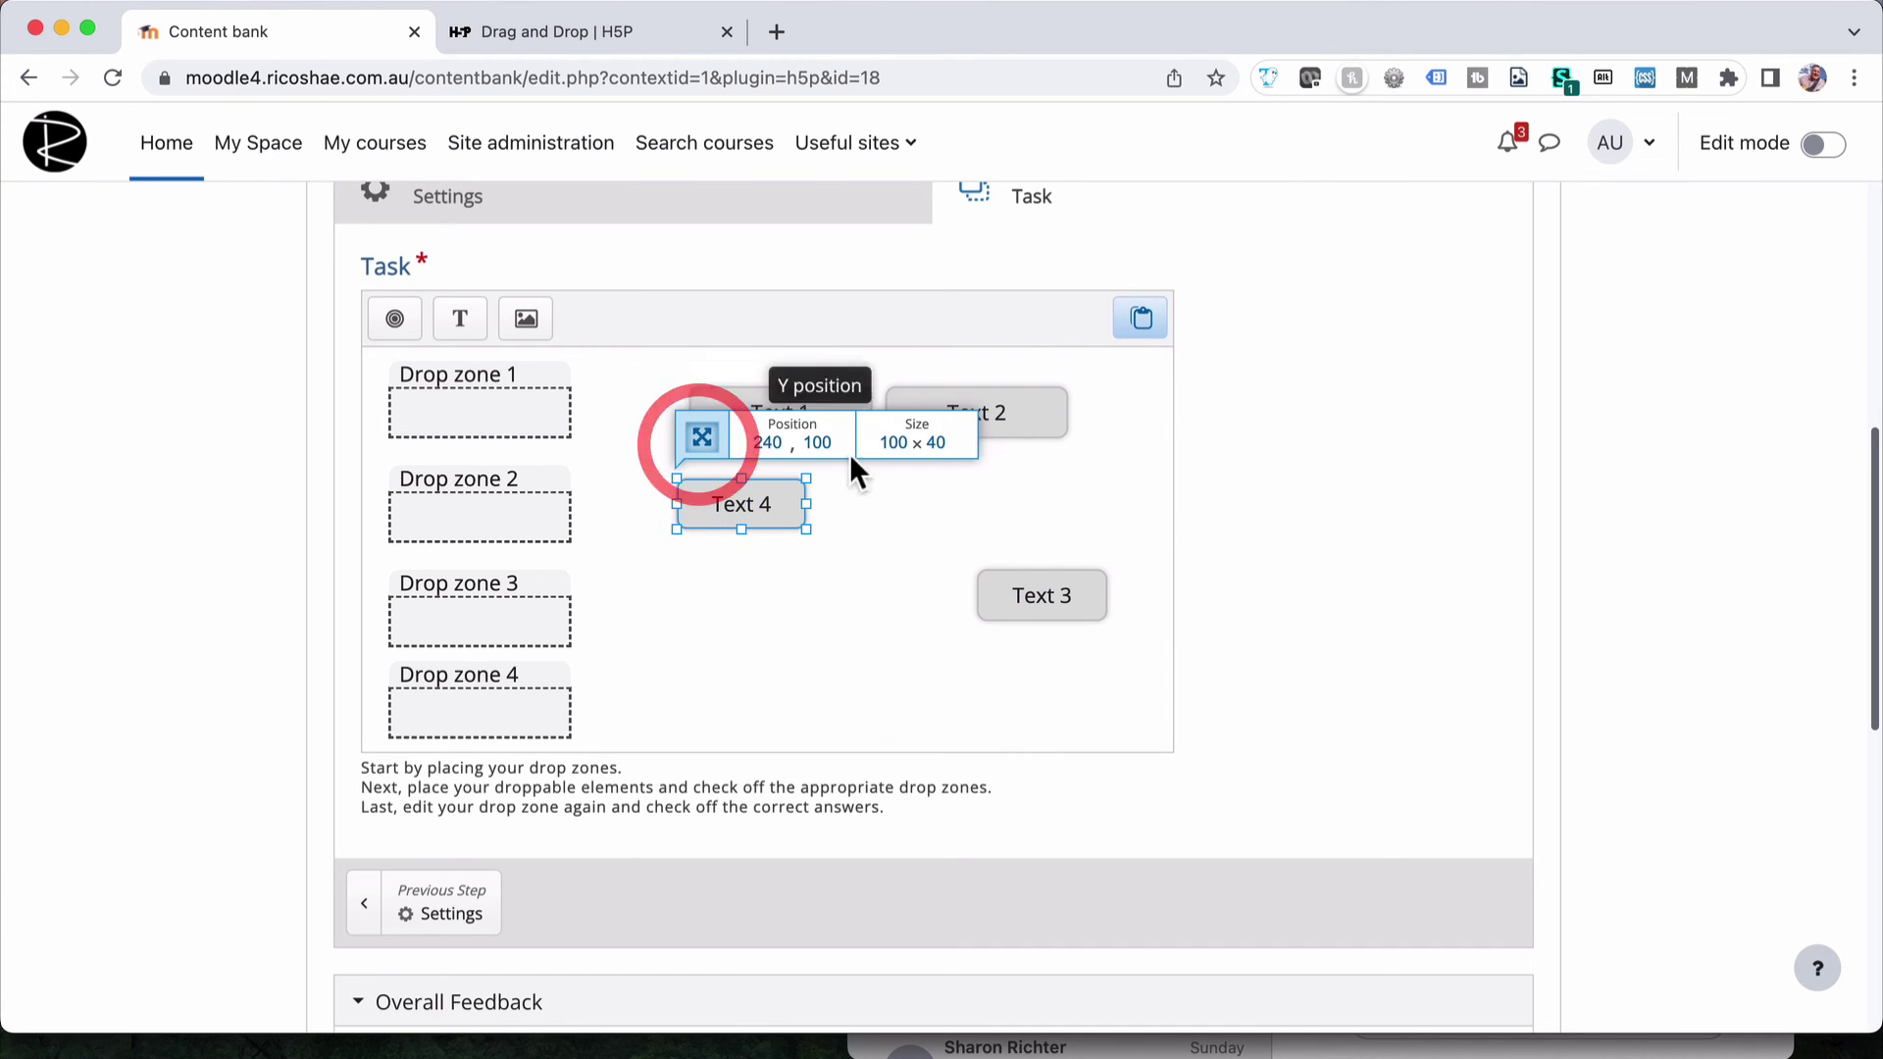
click(888, 442)
text(140)
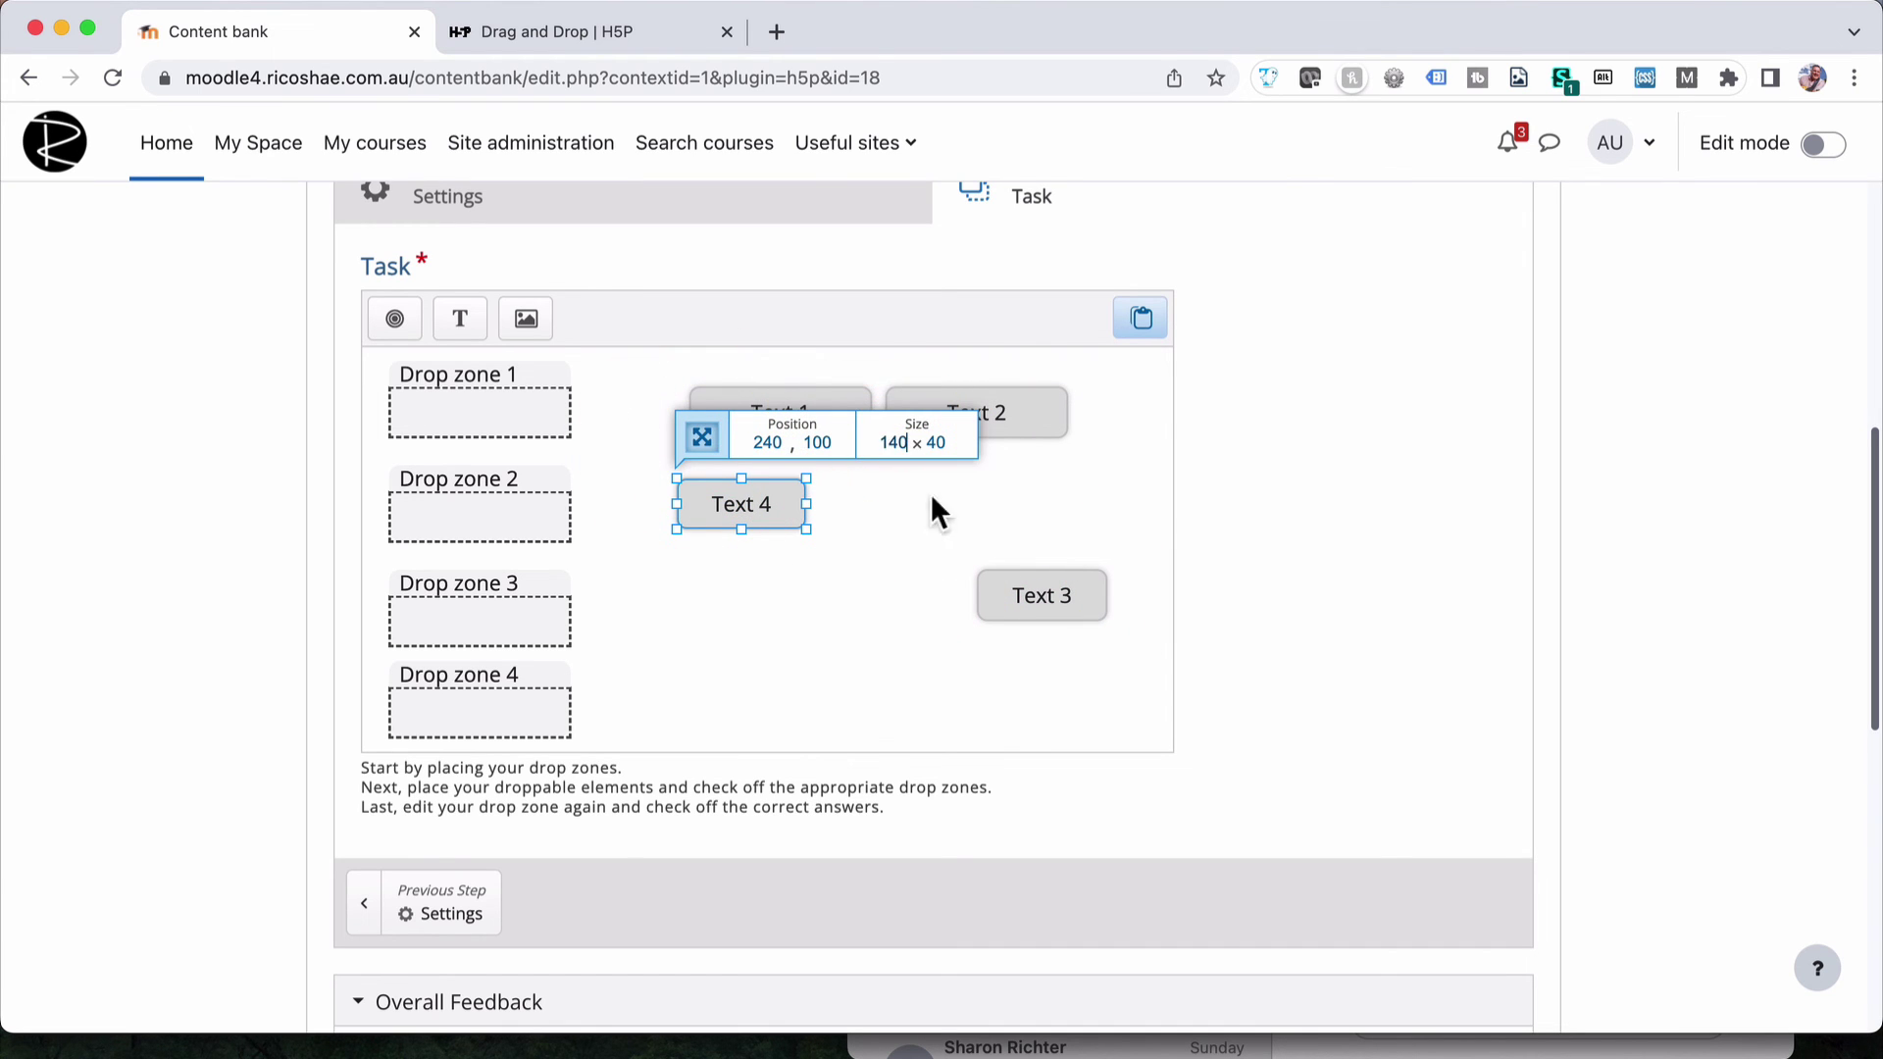
click(1047, 598)
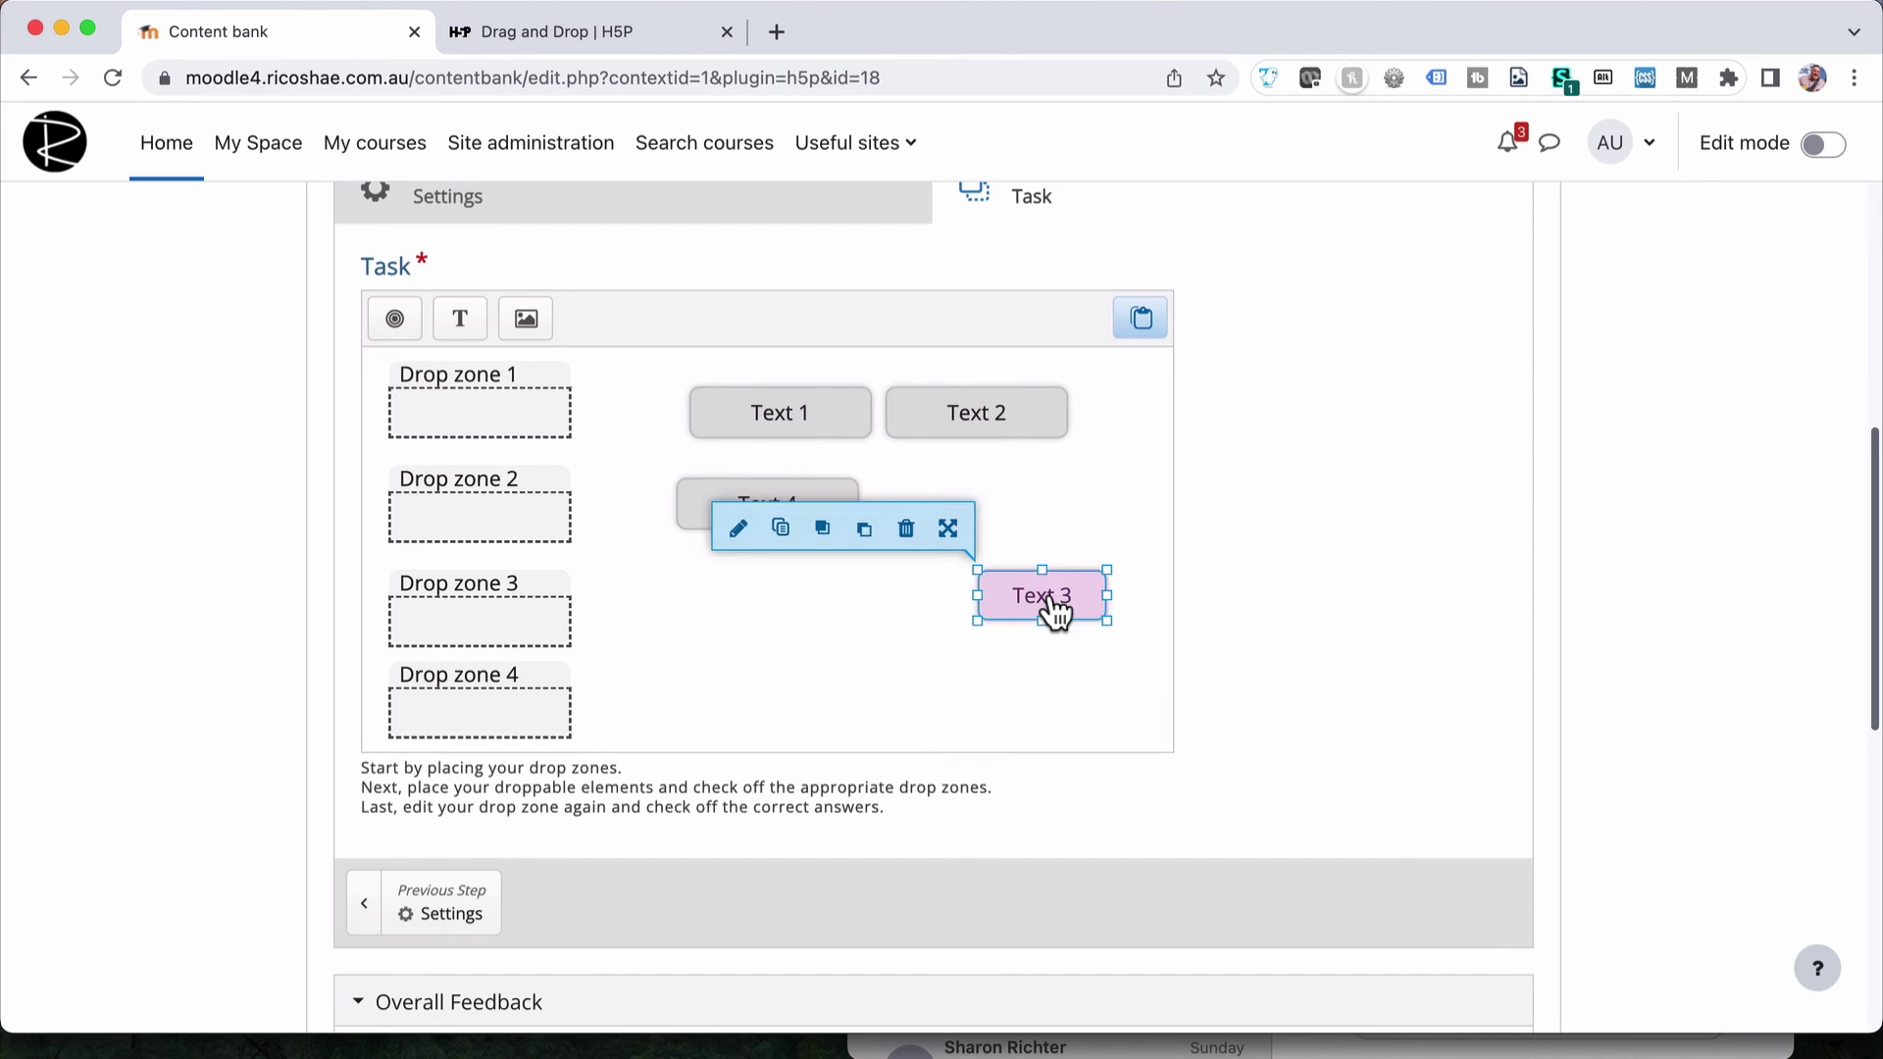
Set Text 3's width to 140 and place it beside Text 4 in the second row
click(1037, 600)
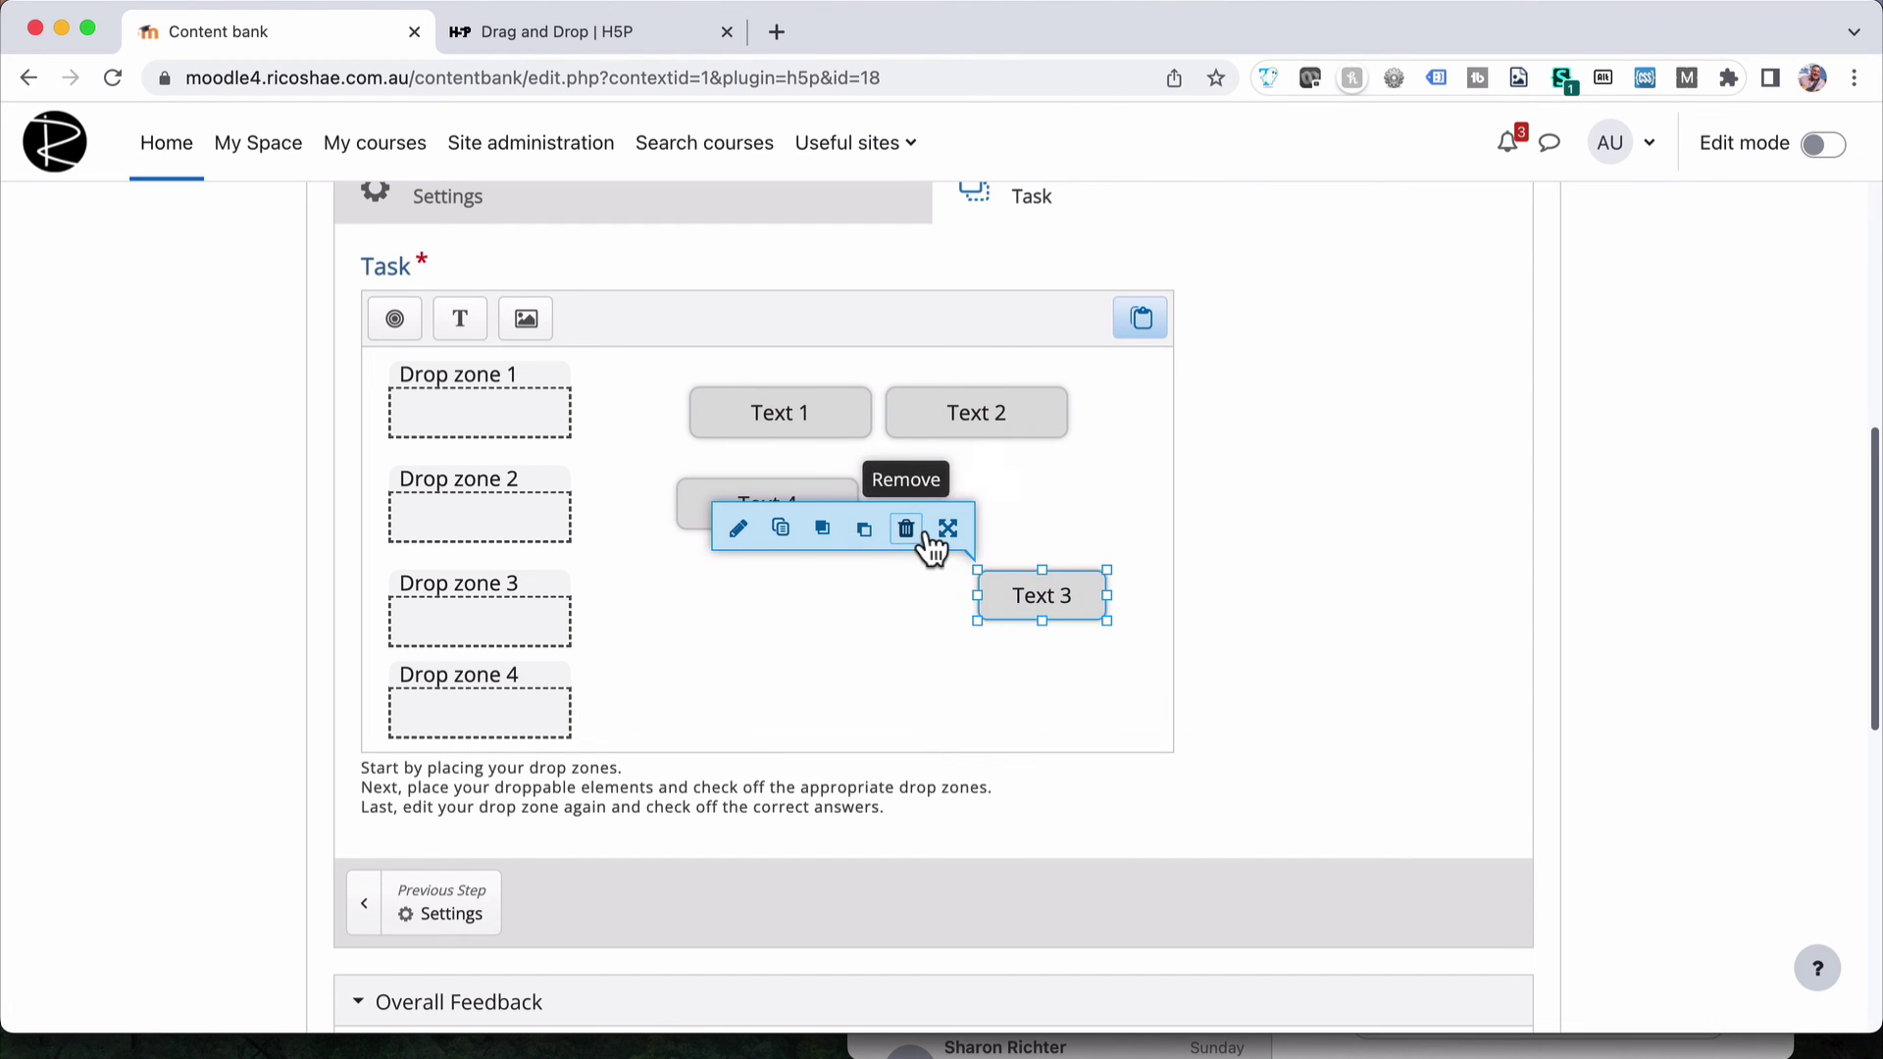
click(942, 530)
click(836, 532)
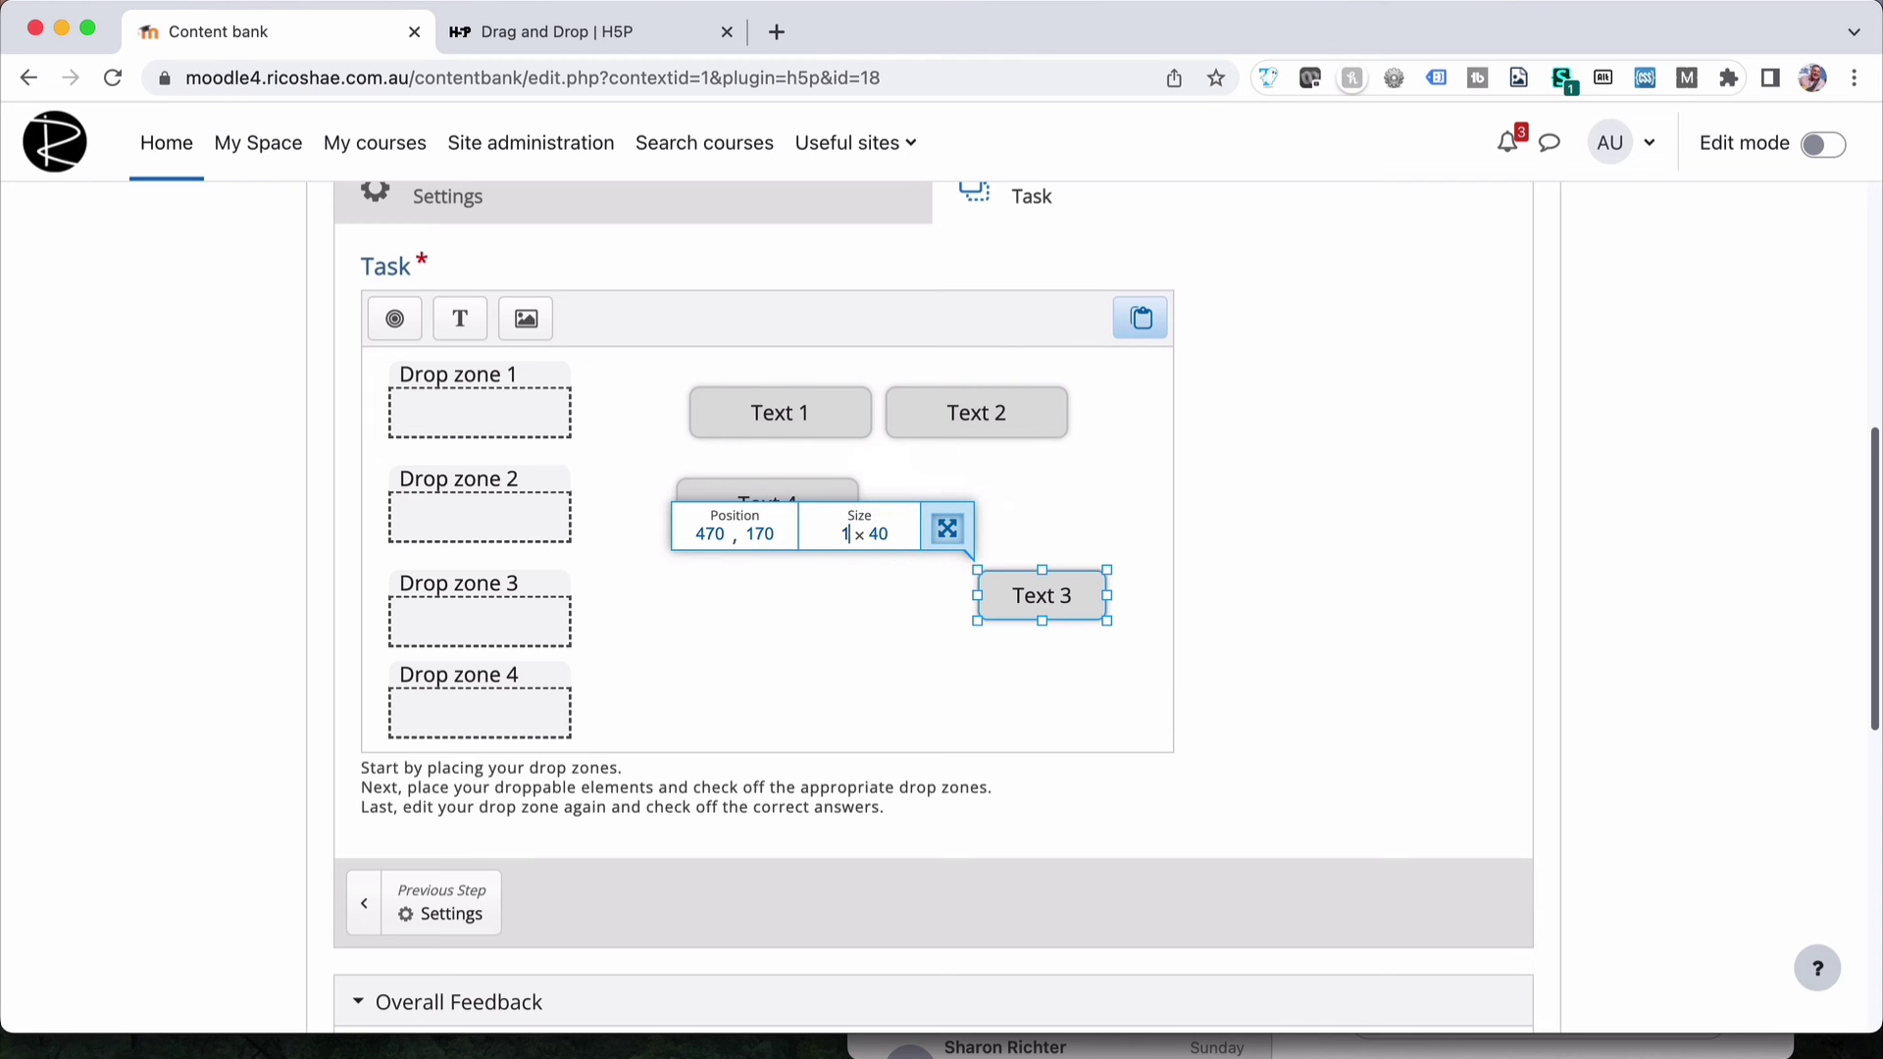
text(140)
key(Return)
click(914, 733)
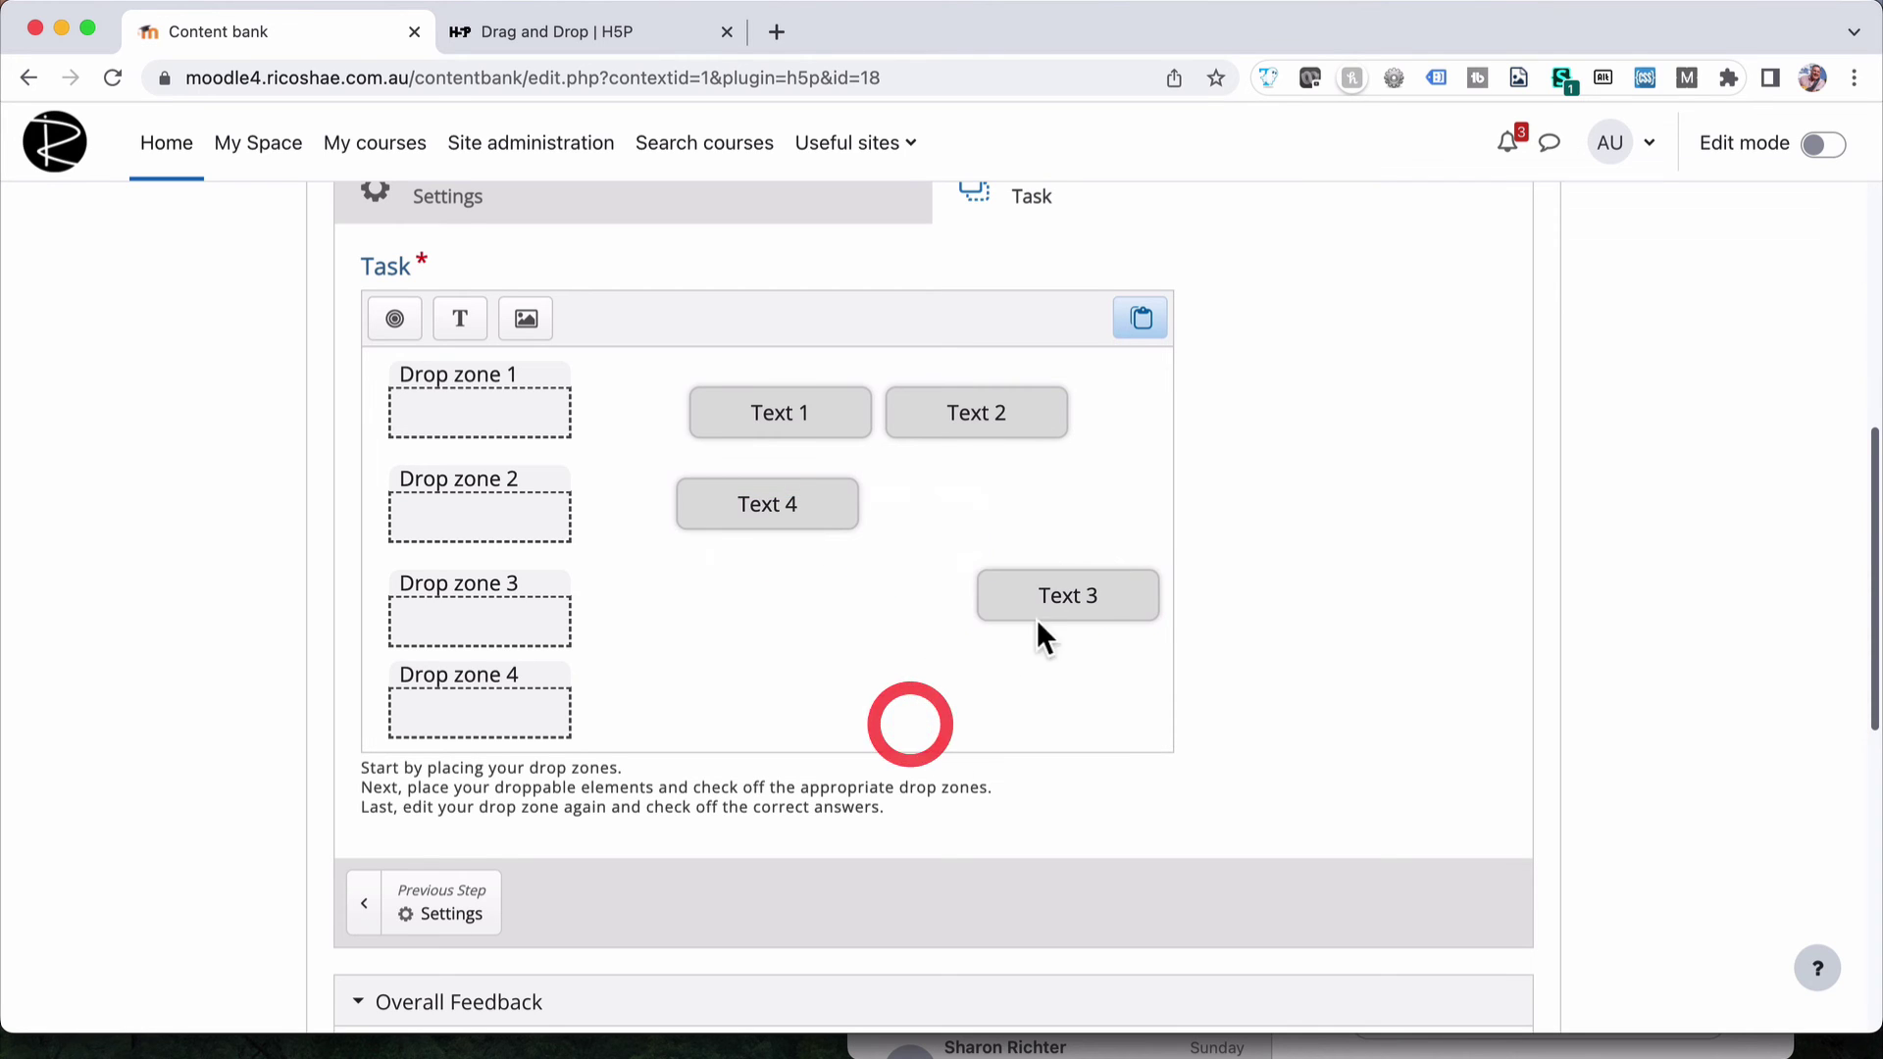
drag(1041, 626, 992, 517)
Confirm Text 1 as Drop zone 1's correct element and close its settings form
click(809, 510)
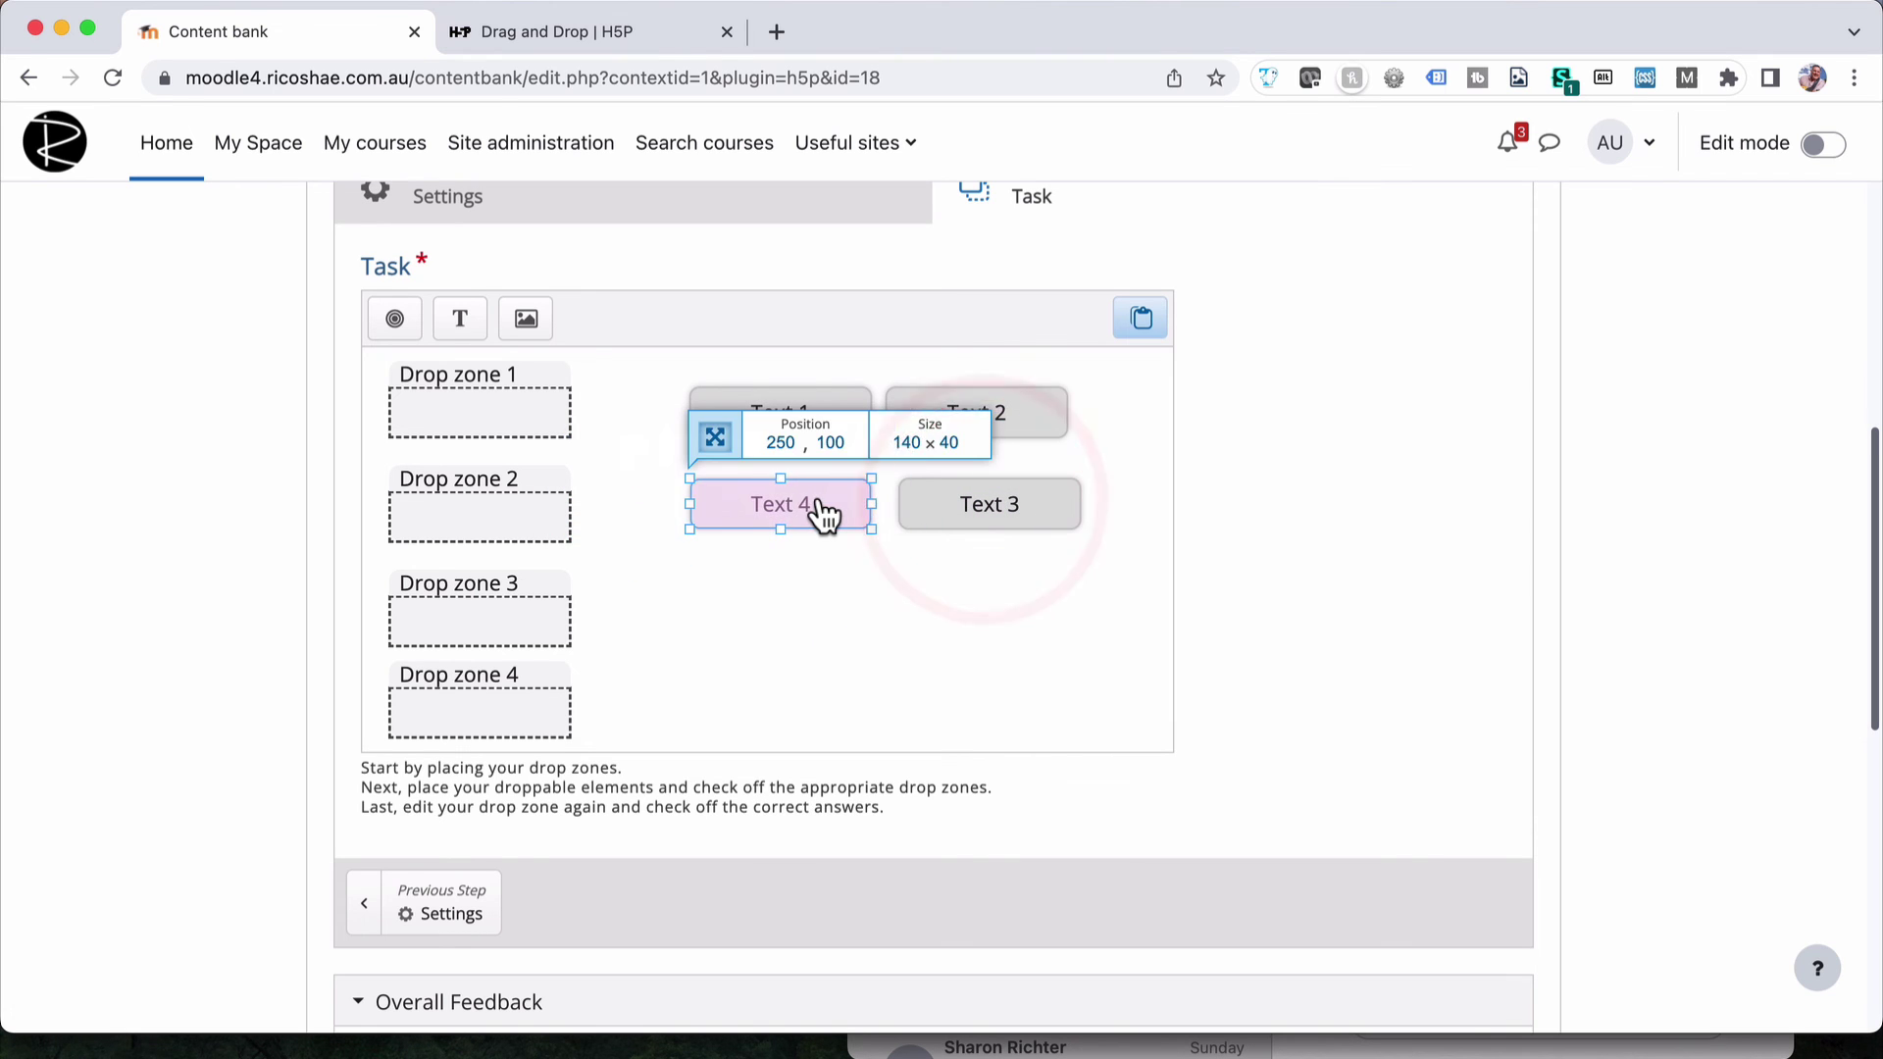
double_click(508, 418)
scroll(700, 672, down, 3)
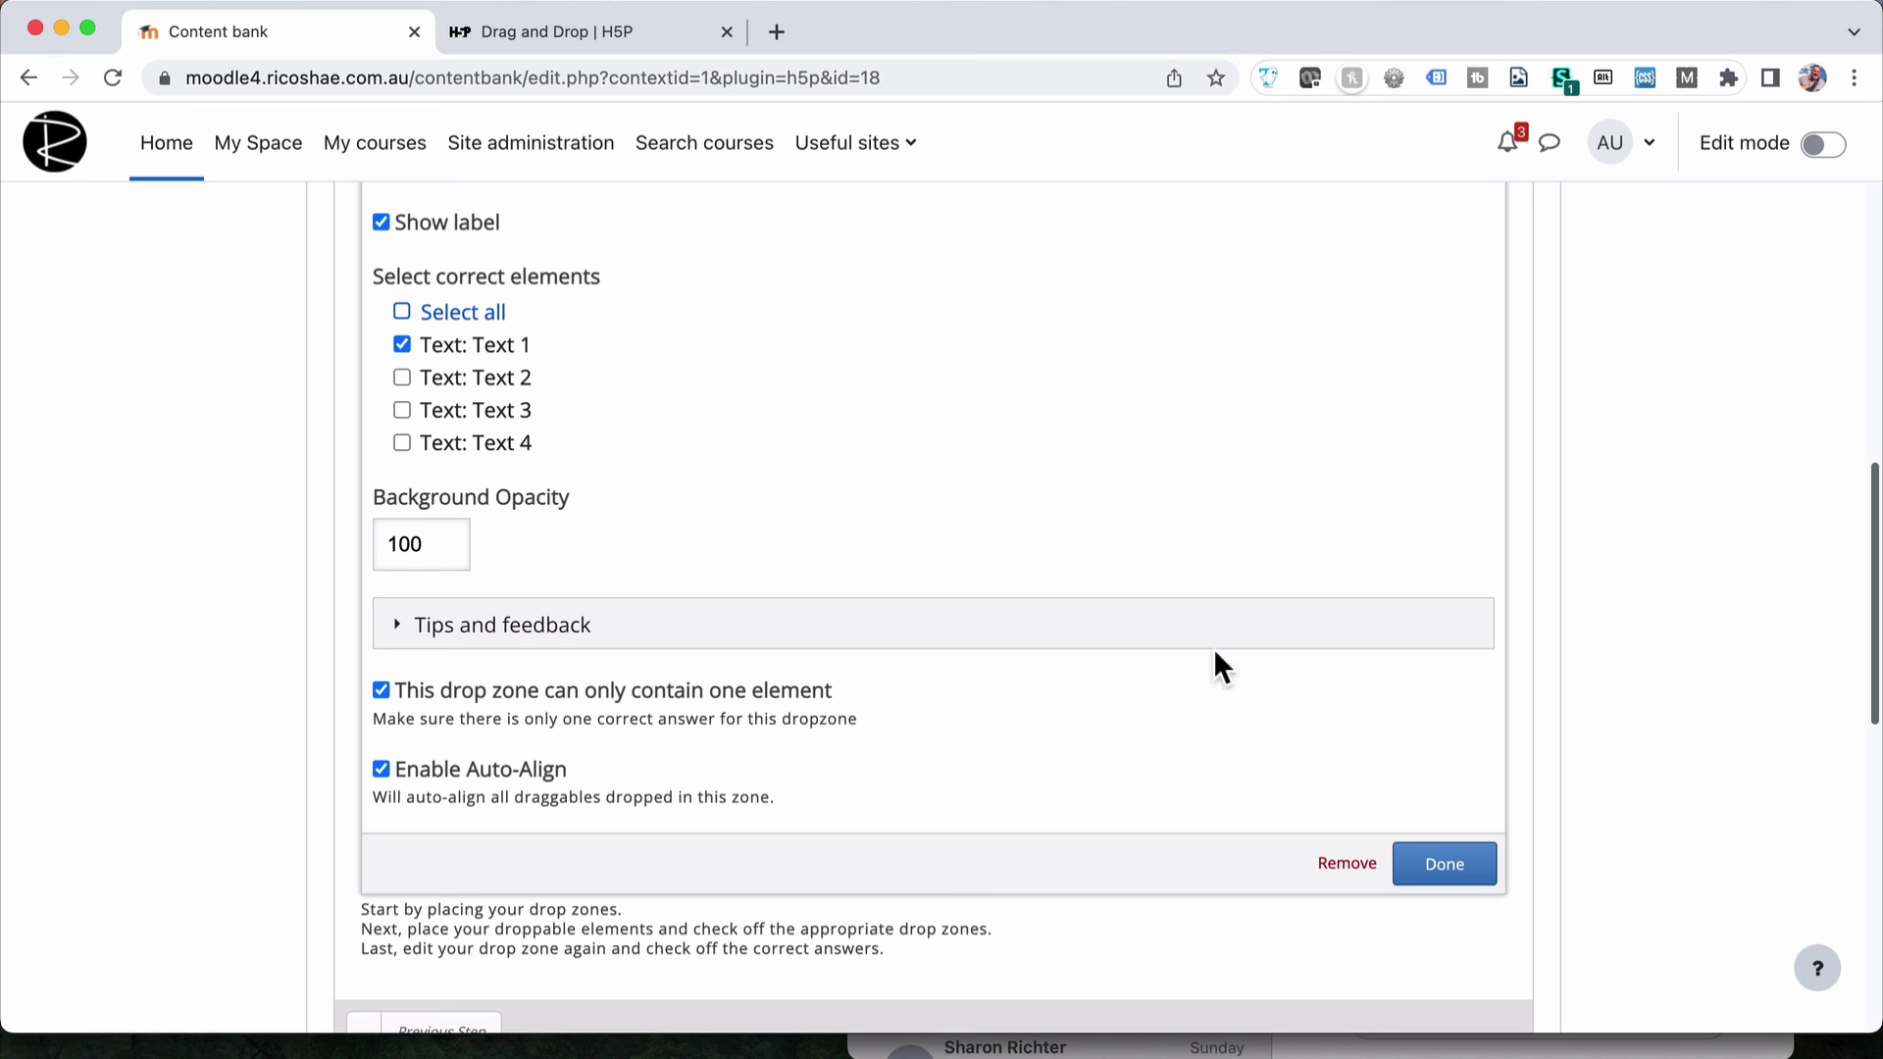
click(1444, 864)
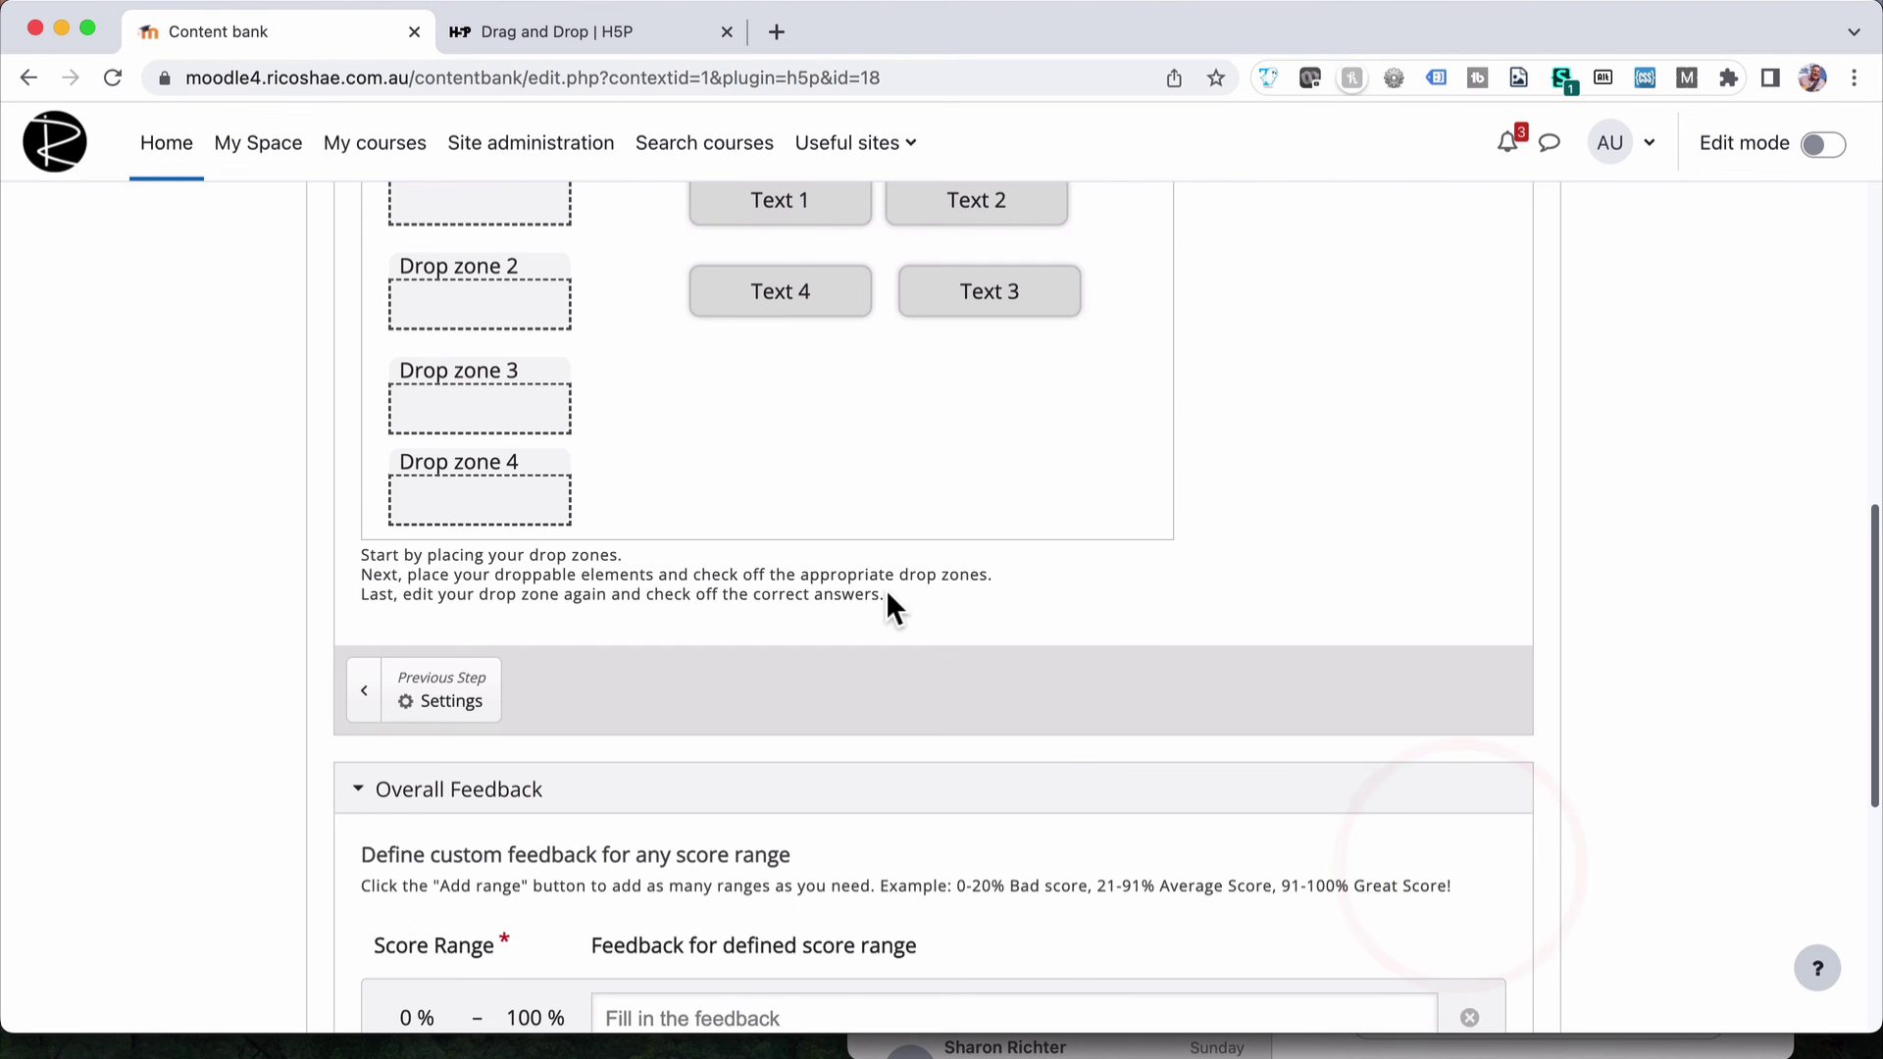
scroll(885, 590, down, 1)
scroll(885, 593, down, 5)
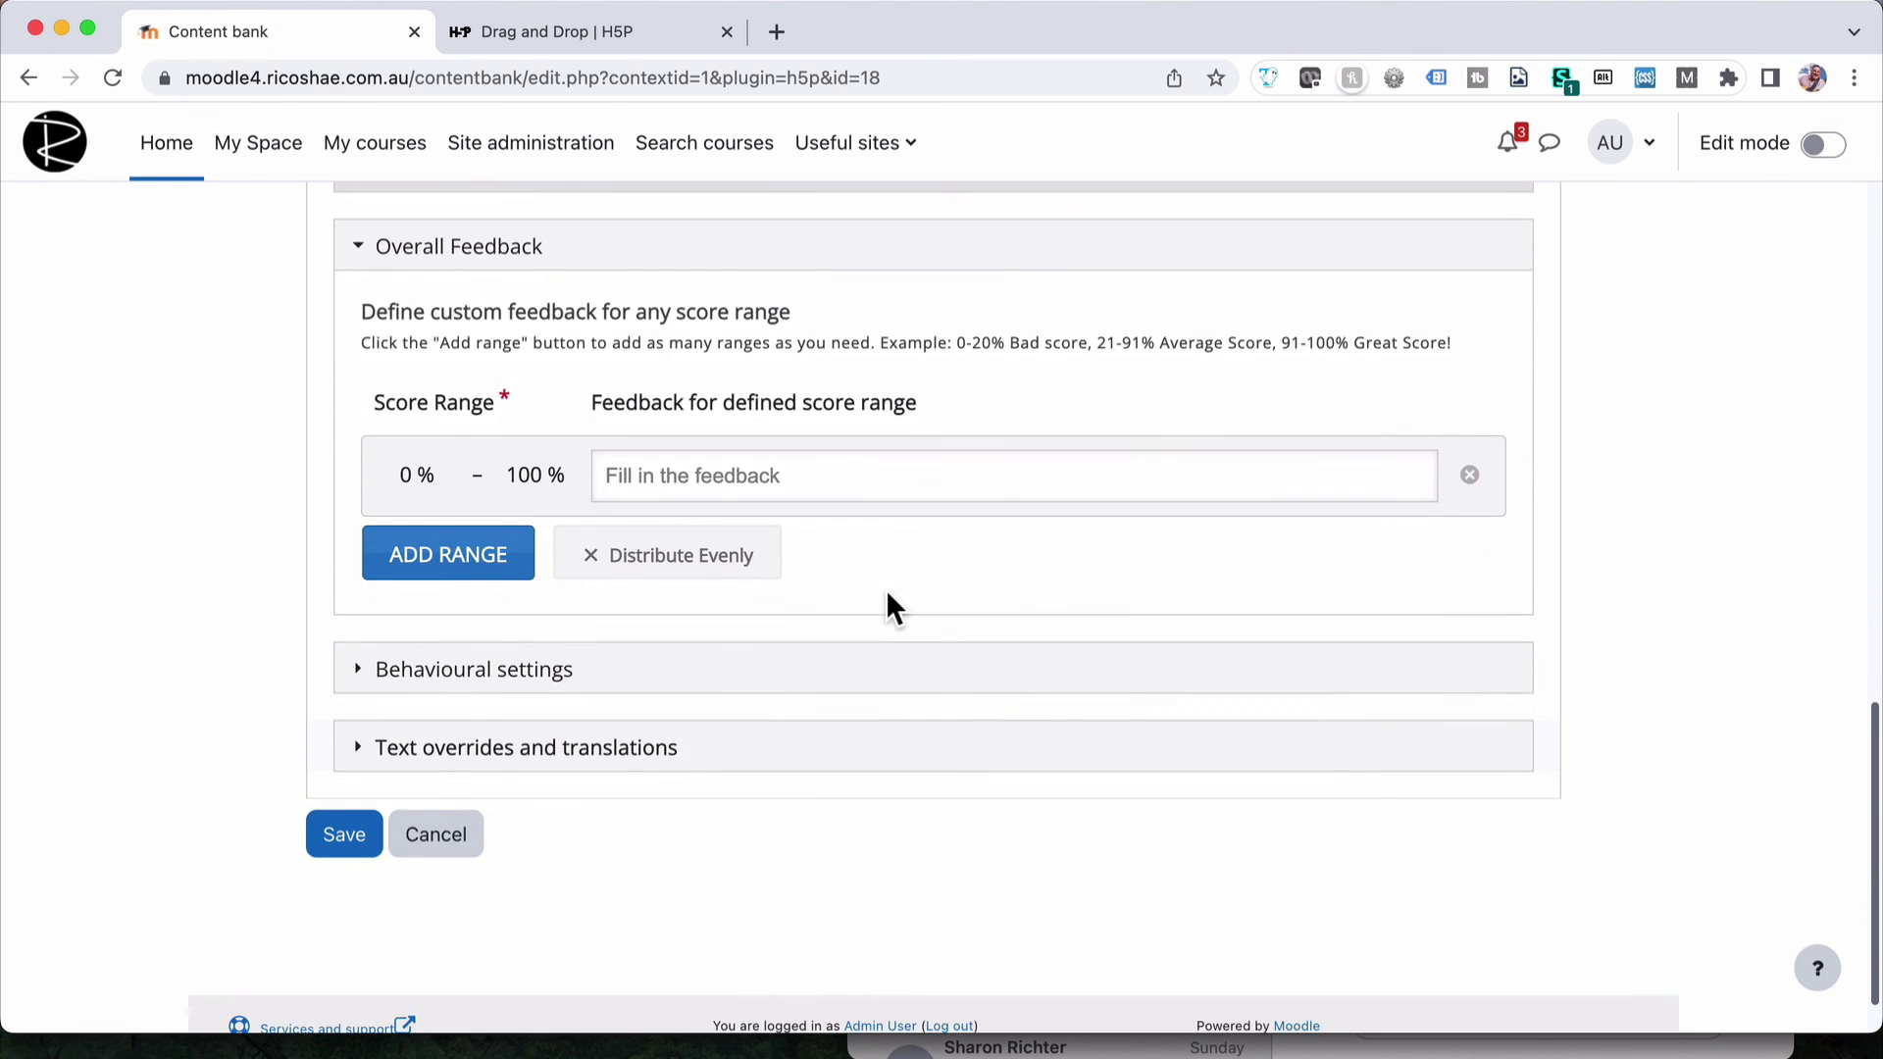
scroll(885, 593, up, 6)
scroll(887, 596, up, 5)
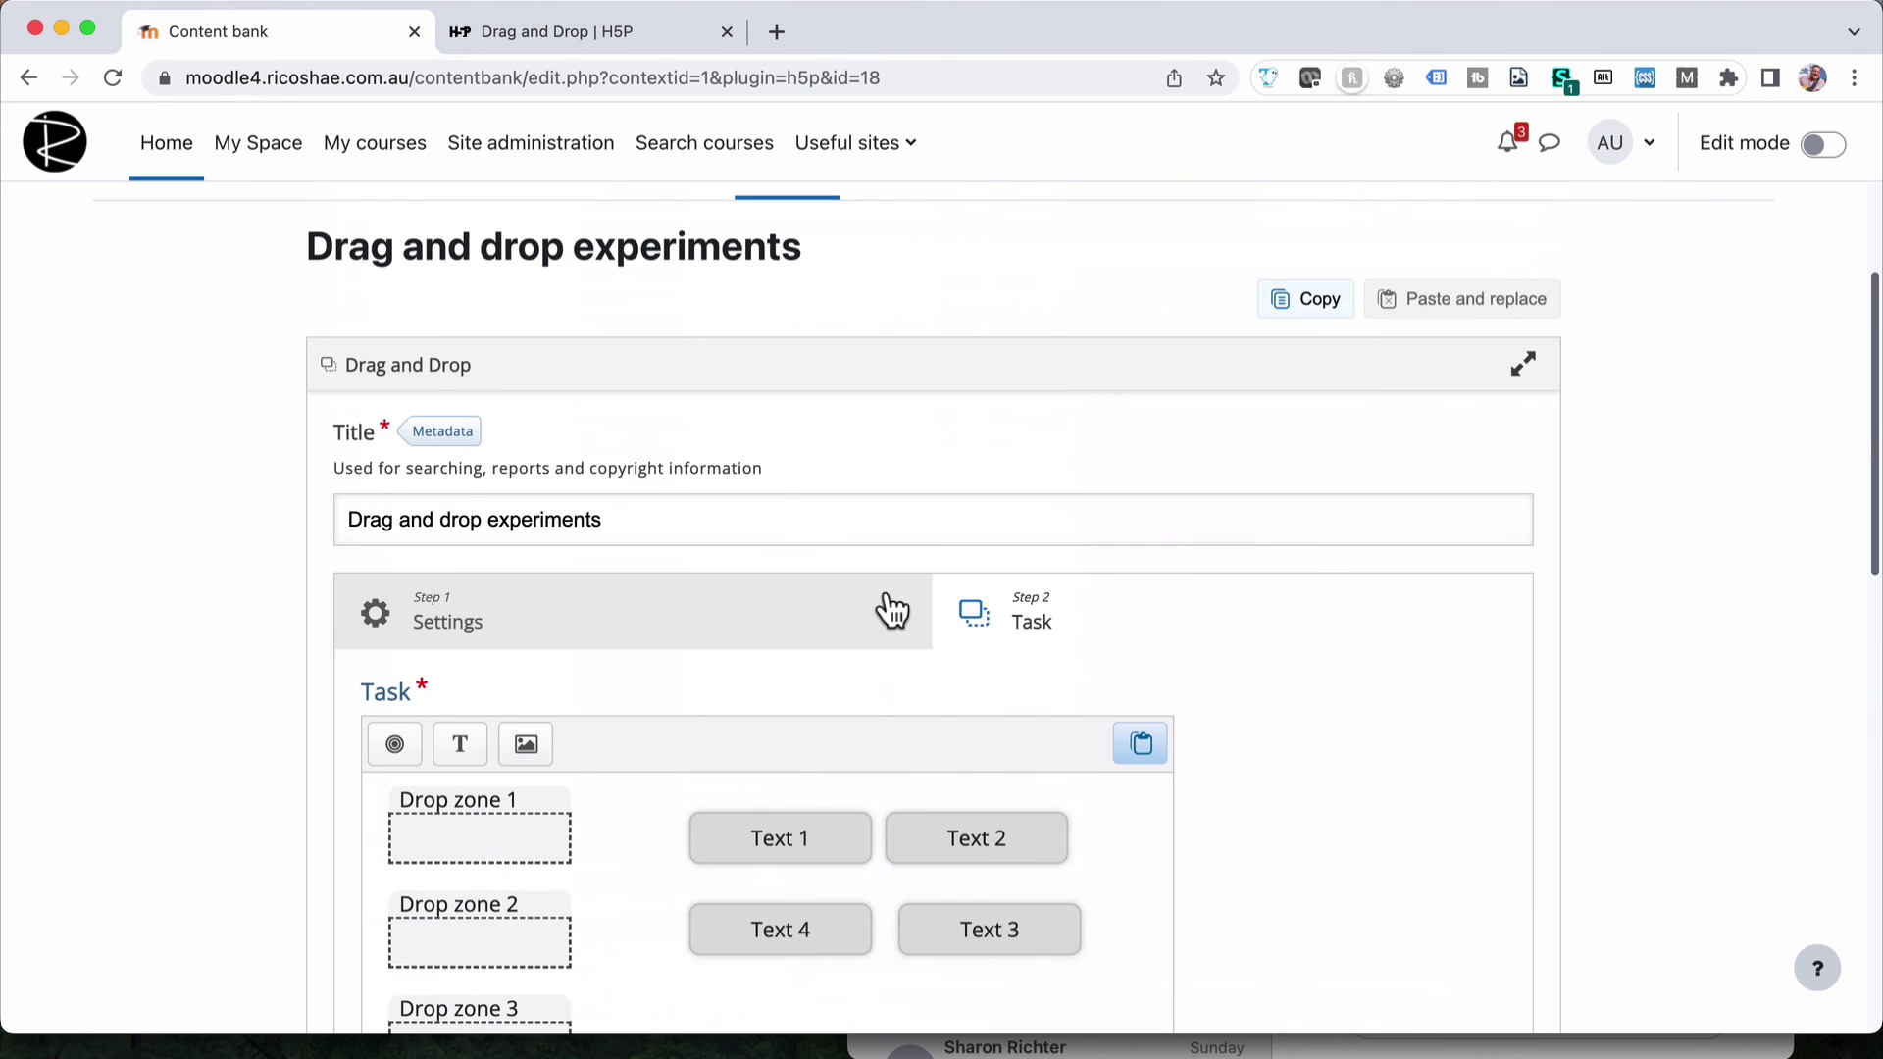
scroll(890, 610, down, 10)
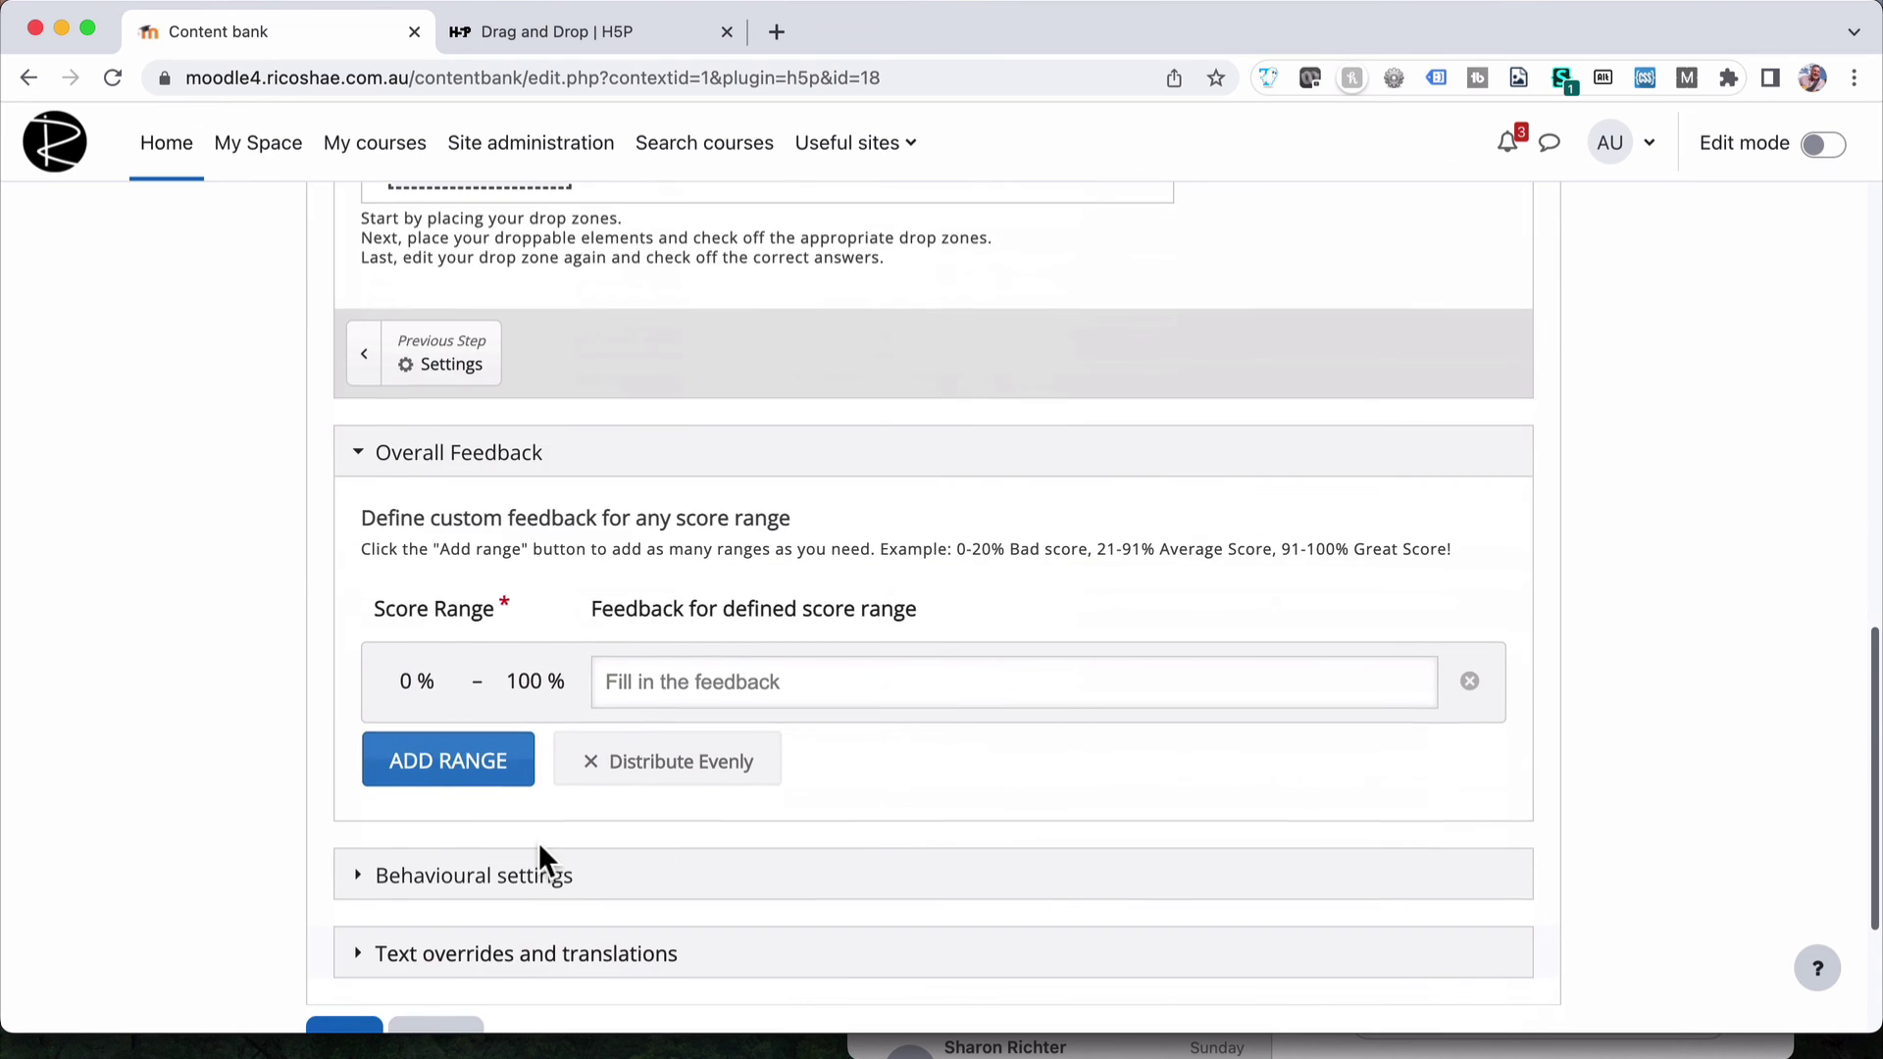
Save the content, then drop Text 1 into Drop zone 1 and Text 4 into Drop zone 2
scroll(539, 841, down, 3)
click(357, 771)
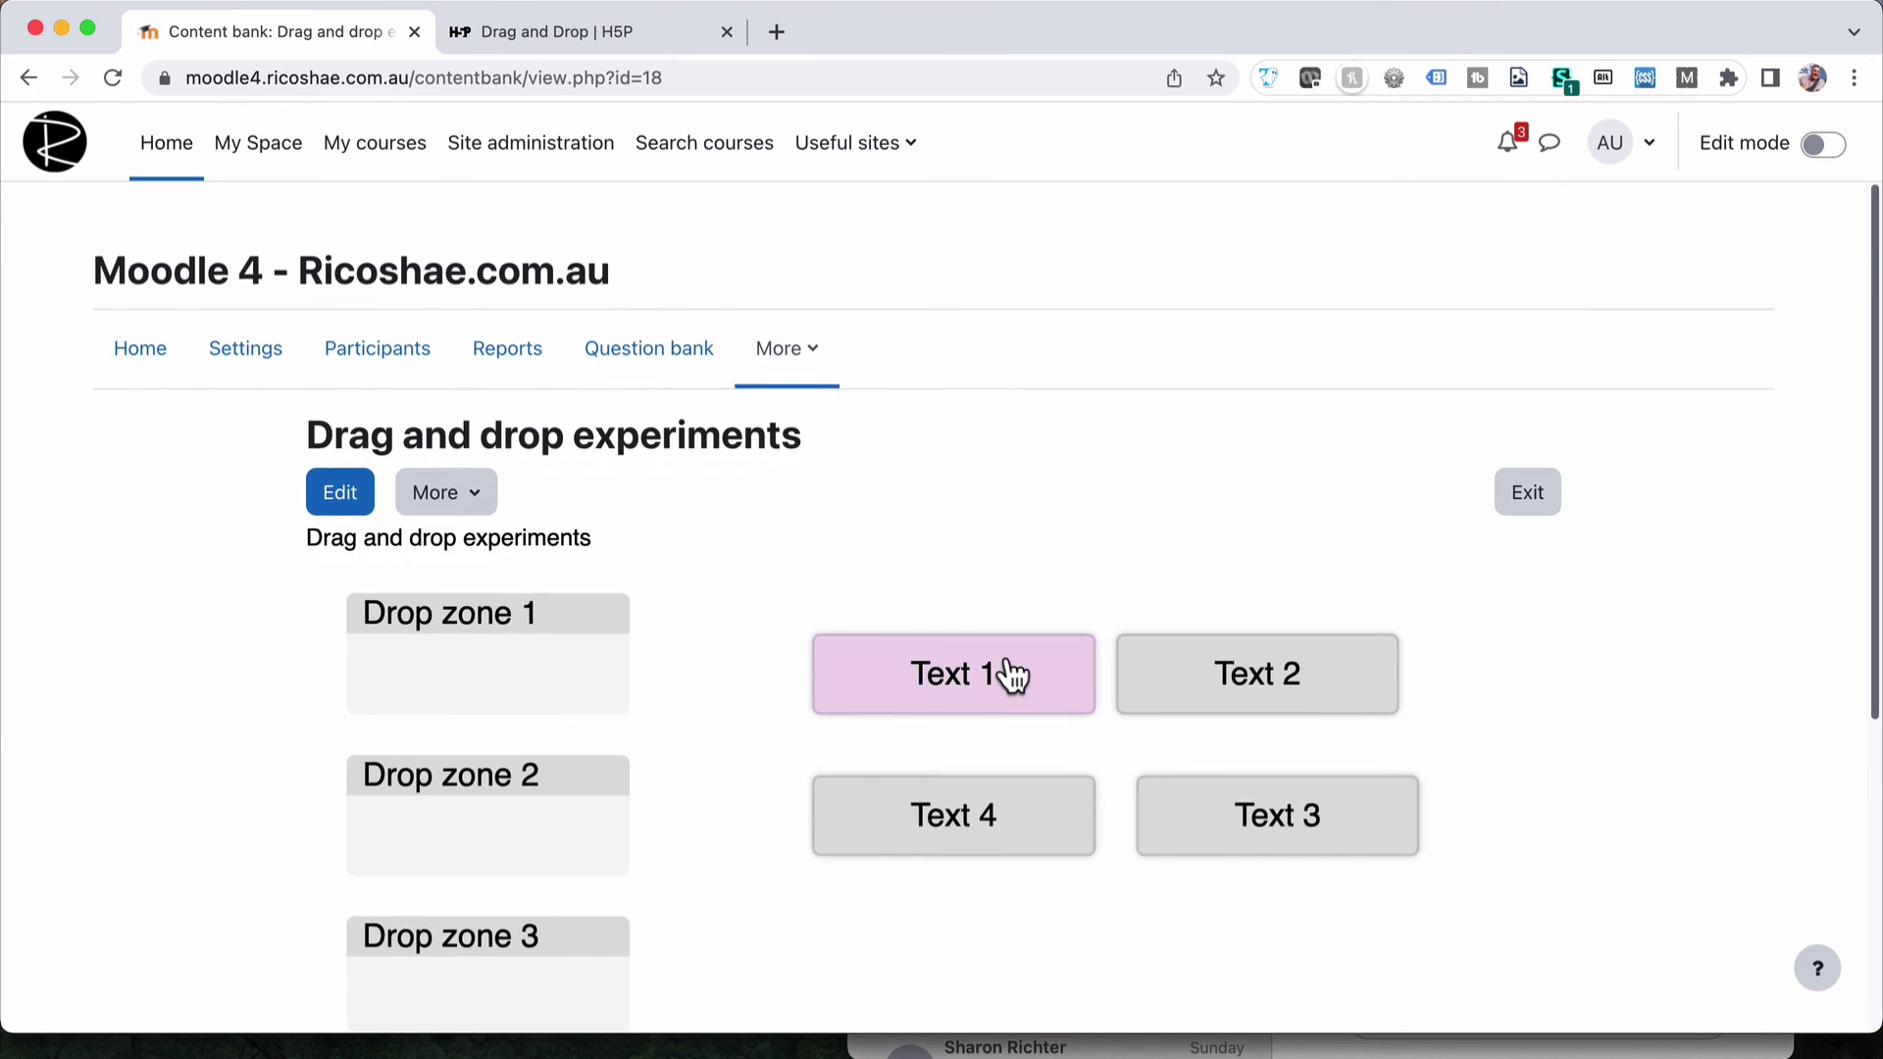
drag(971, 593, 547, 576)
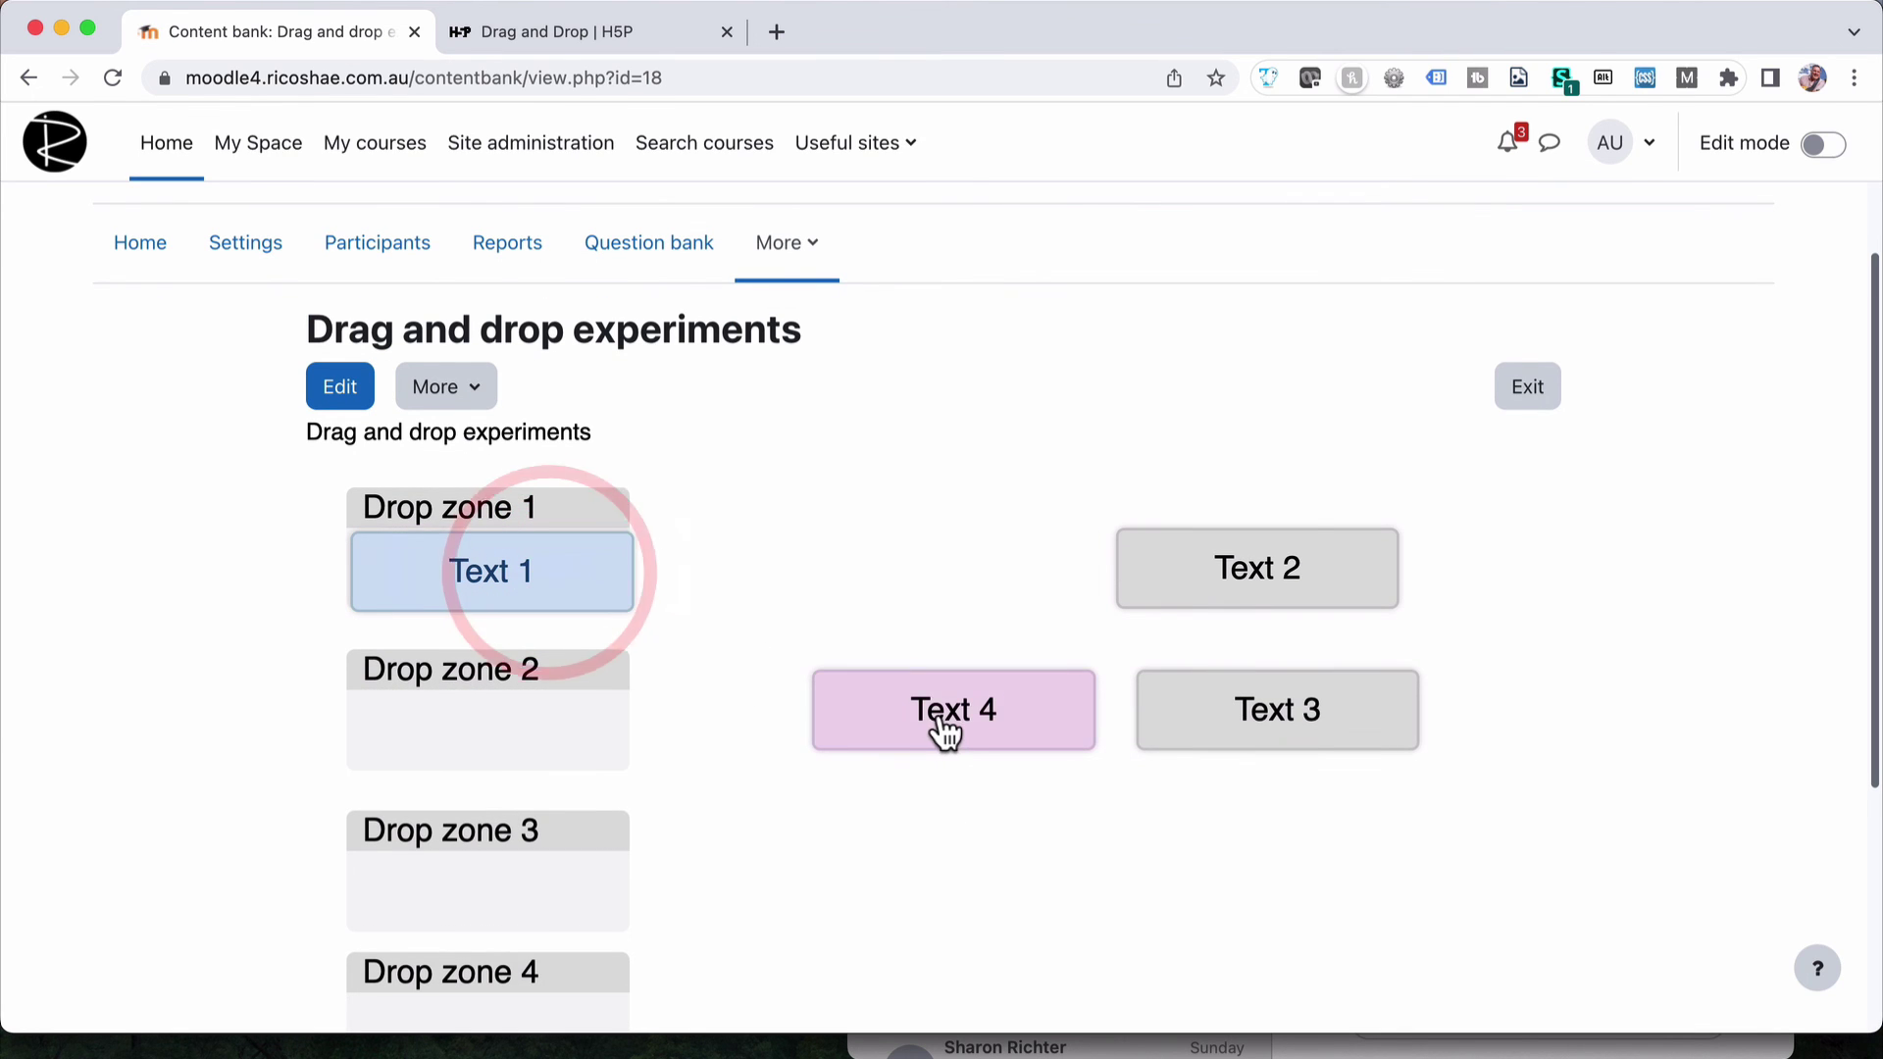
drag(946, 732, 471, 757)
Drop Text 3 into Drop zone 3 and Text 2 into Drop zone 4, then check for 0/4
drag(1265, 726, 520, 927)
drag(1177, 618, 422, 1020)
scroll(504, 933, down, 3)
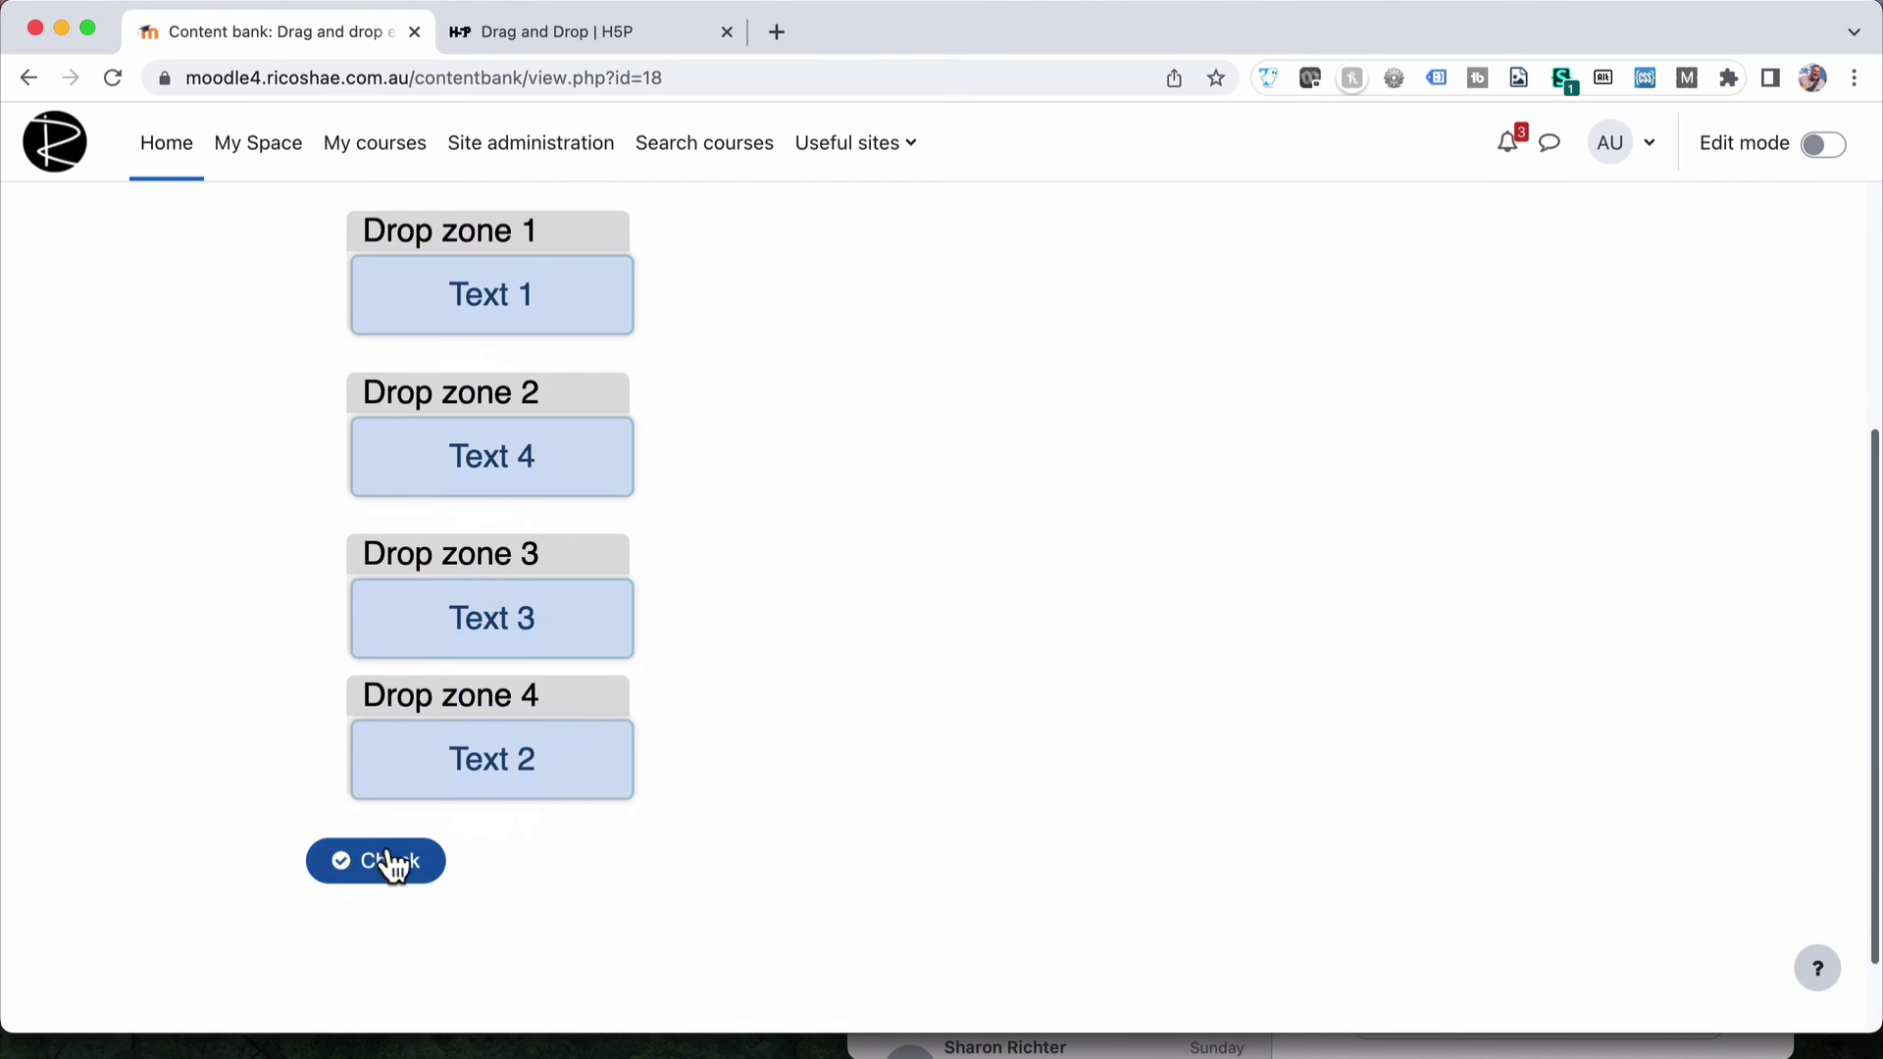
click(390, 853)
scroll(788, 678, up, 3)
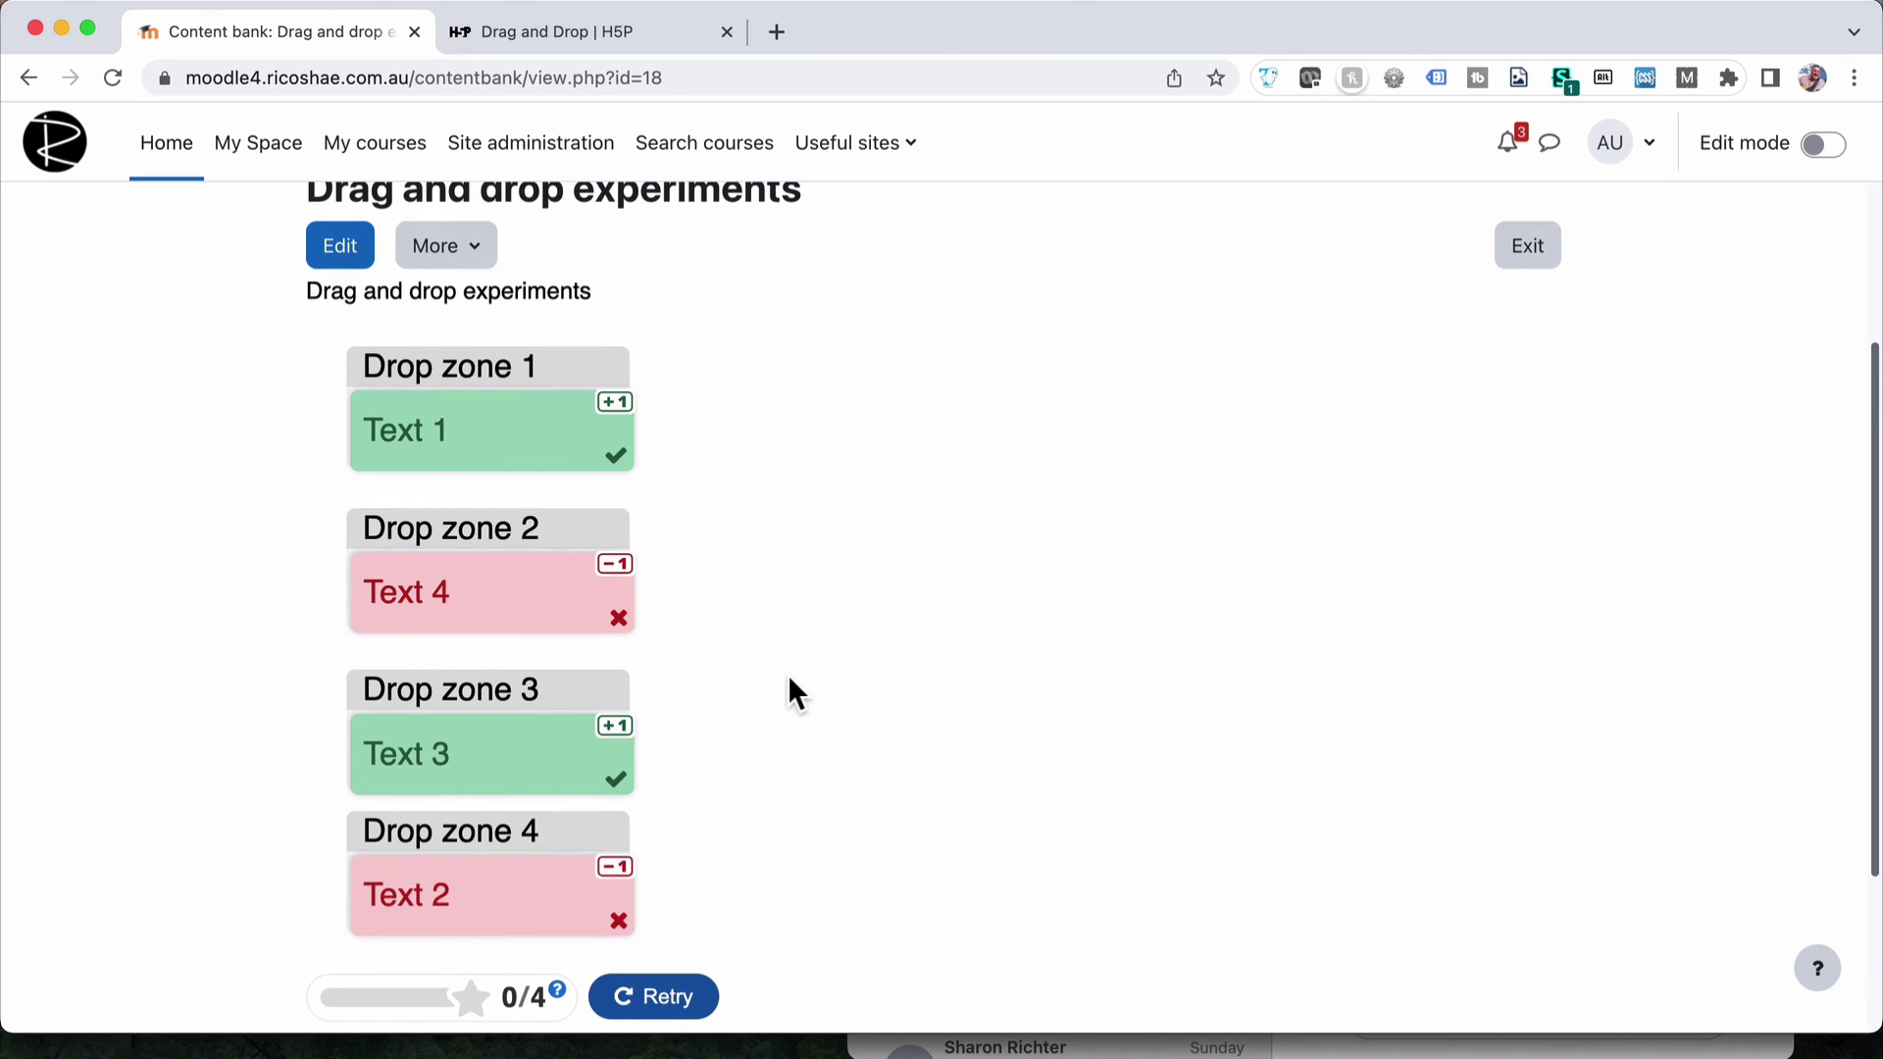